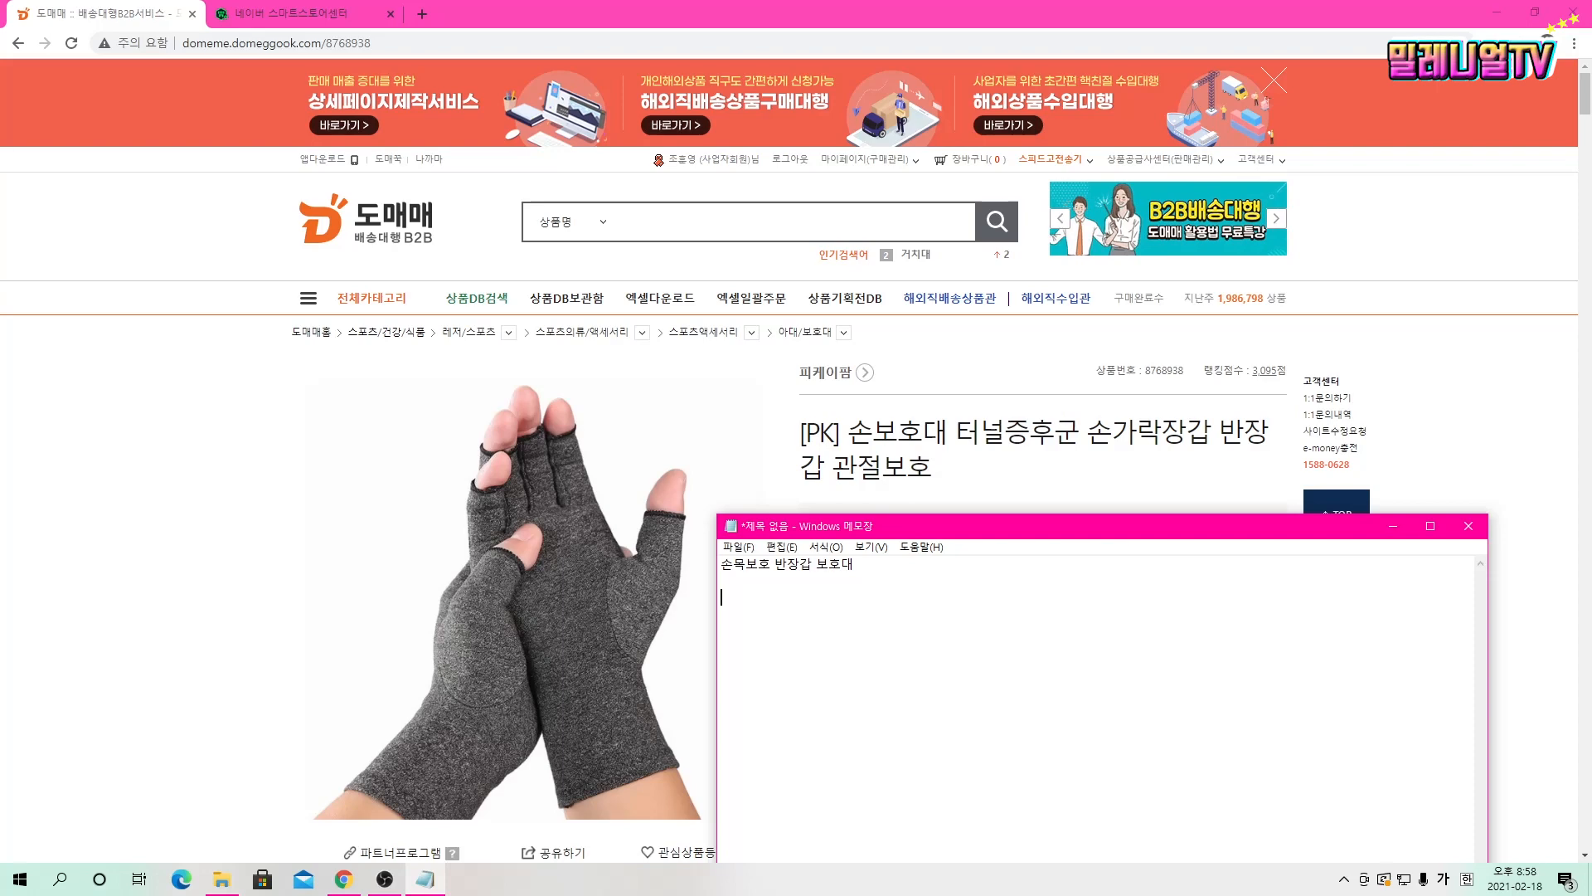
# Step: Record the wholesale price in the memo as "도매 10,000" below the product title
pyautogui.write('도매')
pyautogui.write('10,')
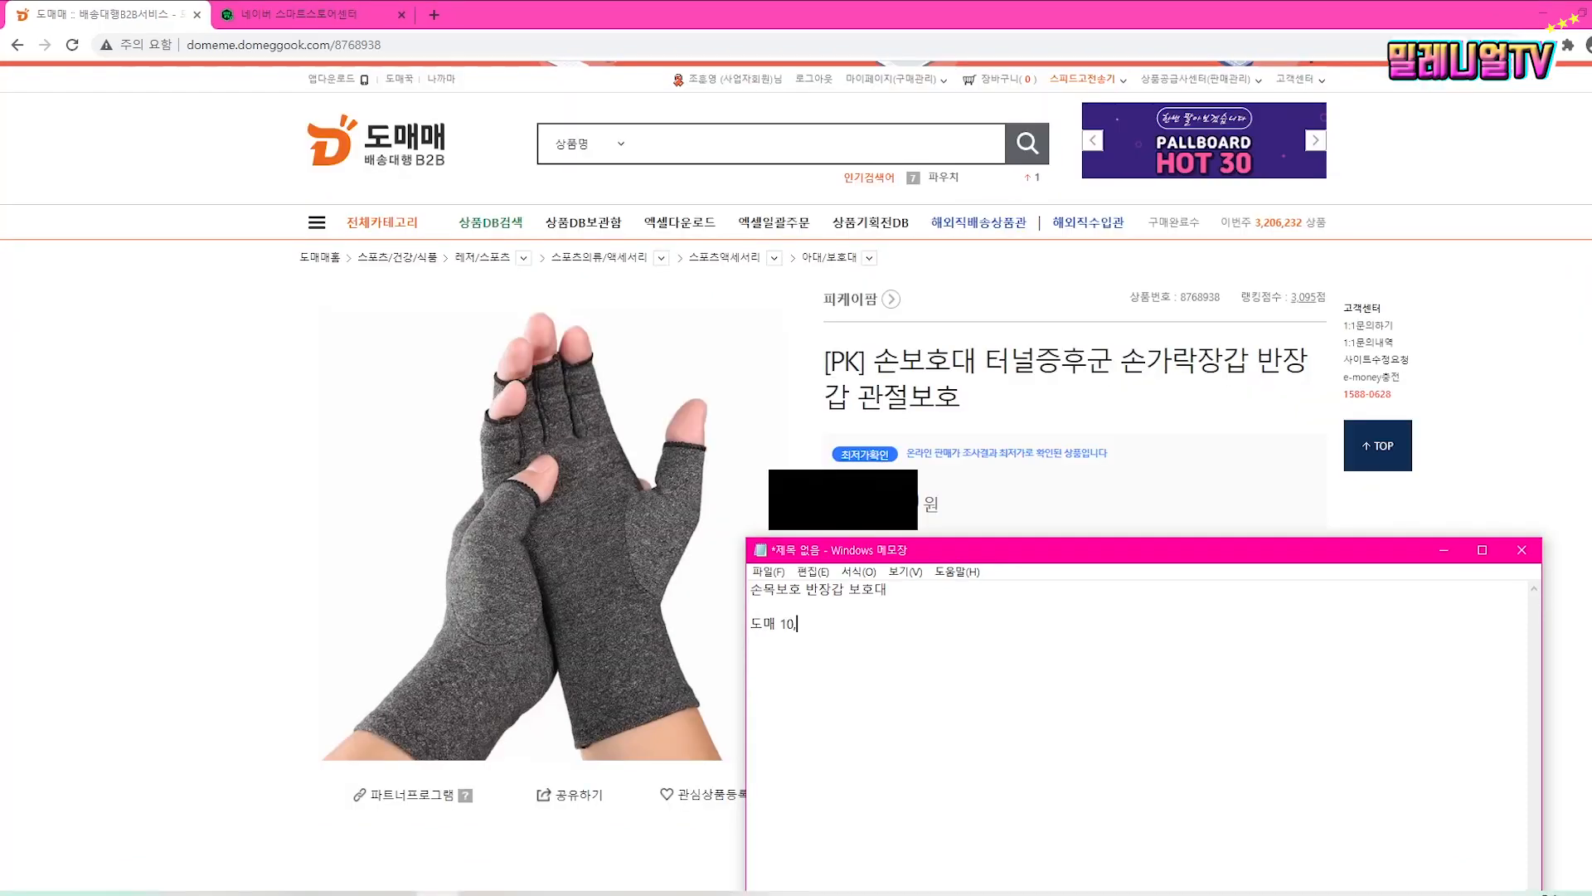
pyautogui.write('000')
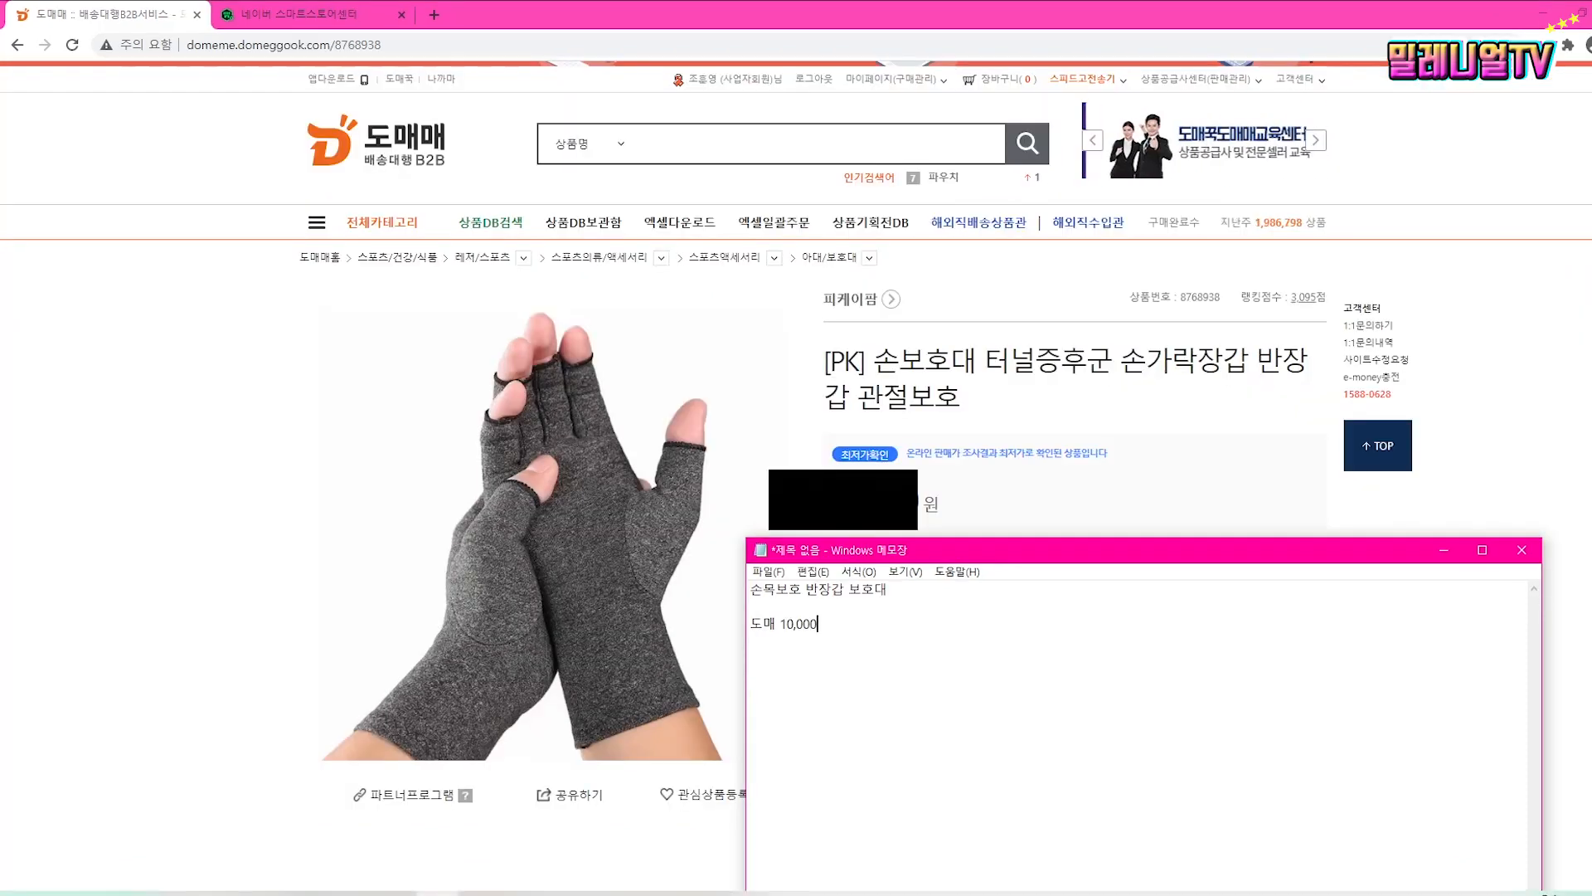
# Step: Check the glove listing's detailed shipping conditions and add "/ 50개 2,500 / 3500 / 3500" after the wholesale price in the memo
pyautogui.hotkey('alt', 'Tab')
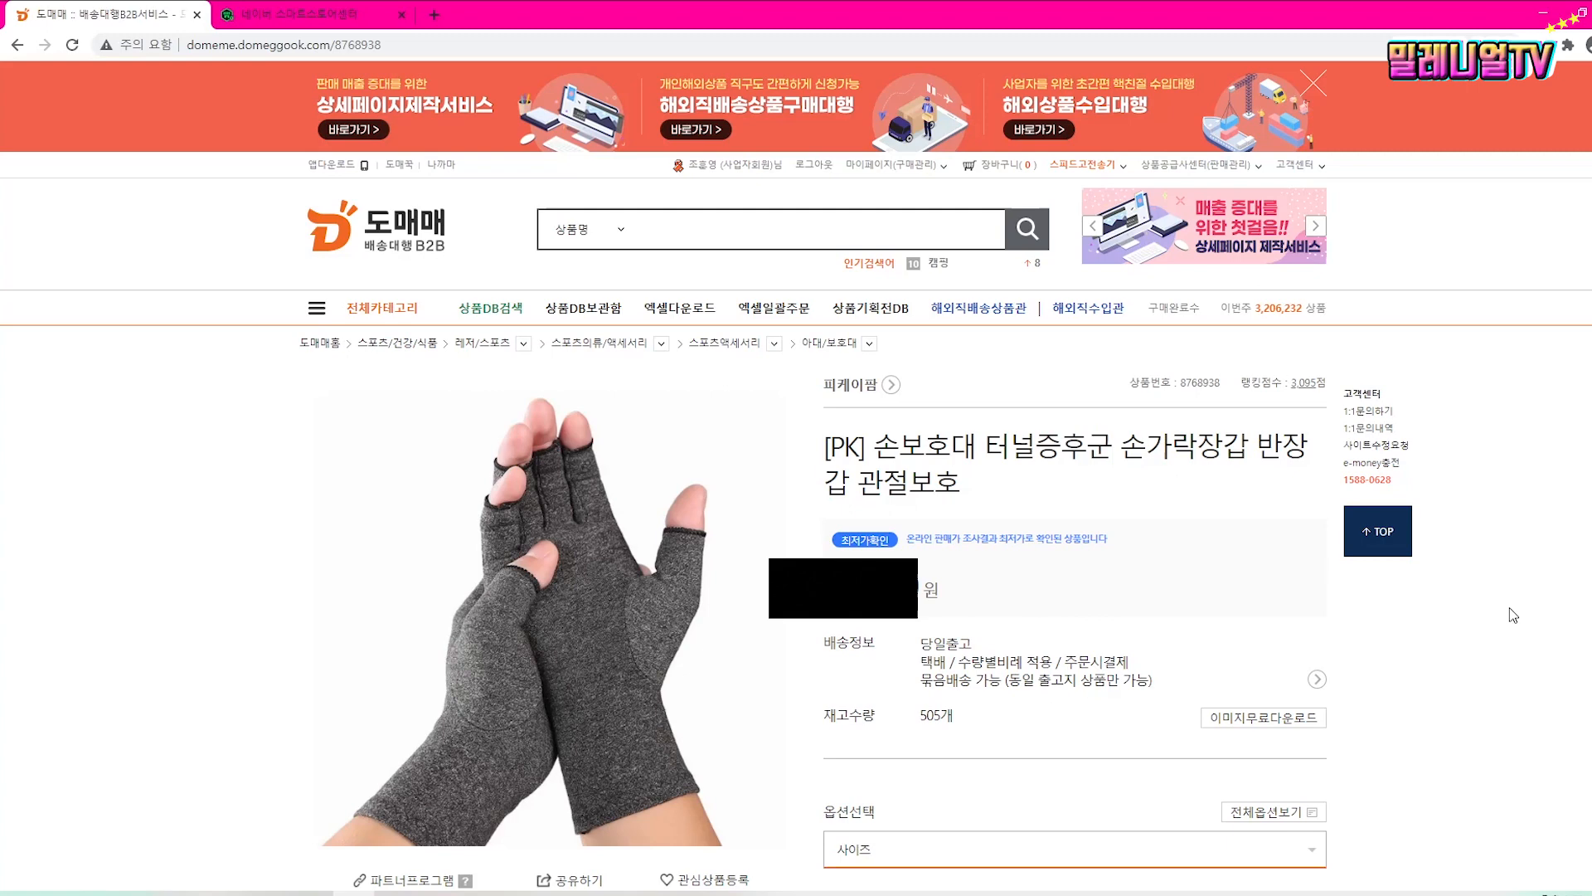
pyautogui.click(1316, 680)
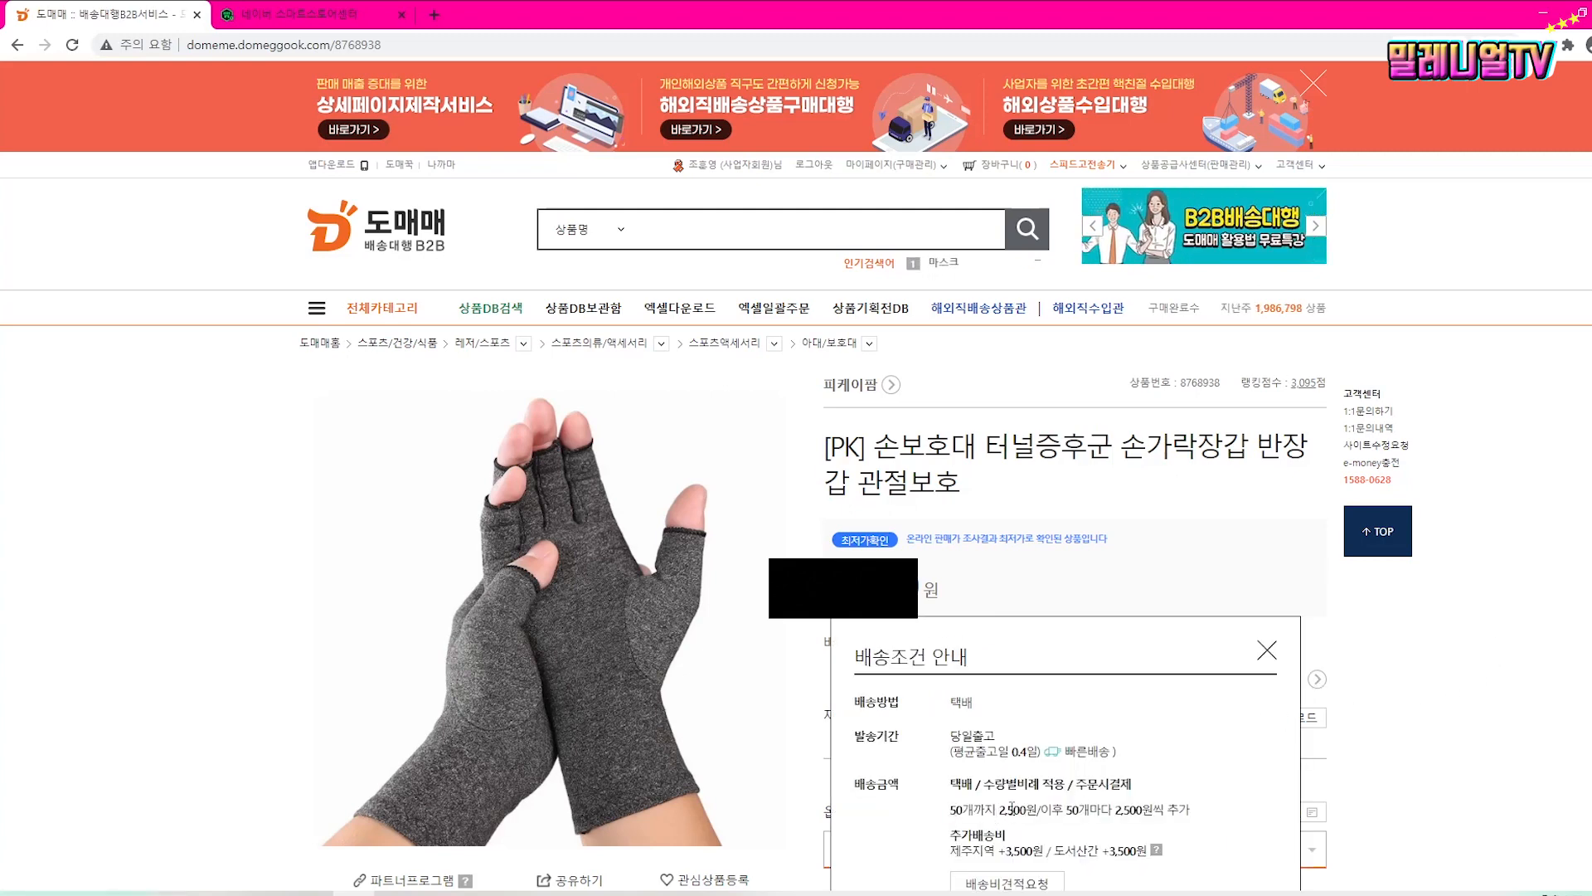
pyautogui.moveTo(1004, 810); pyautogui.dragTo(1145, 809)
pyautogui.hotkey('alt', 'Tab')
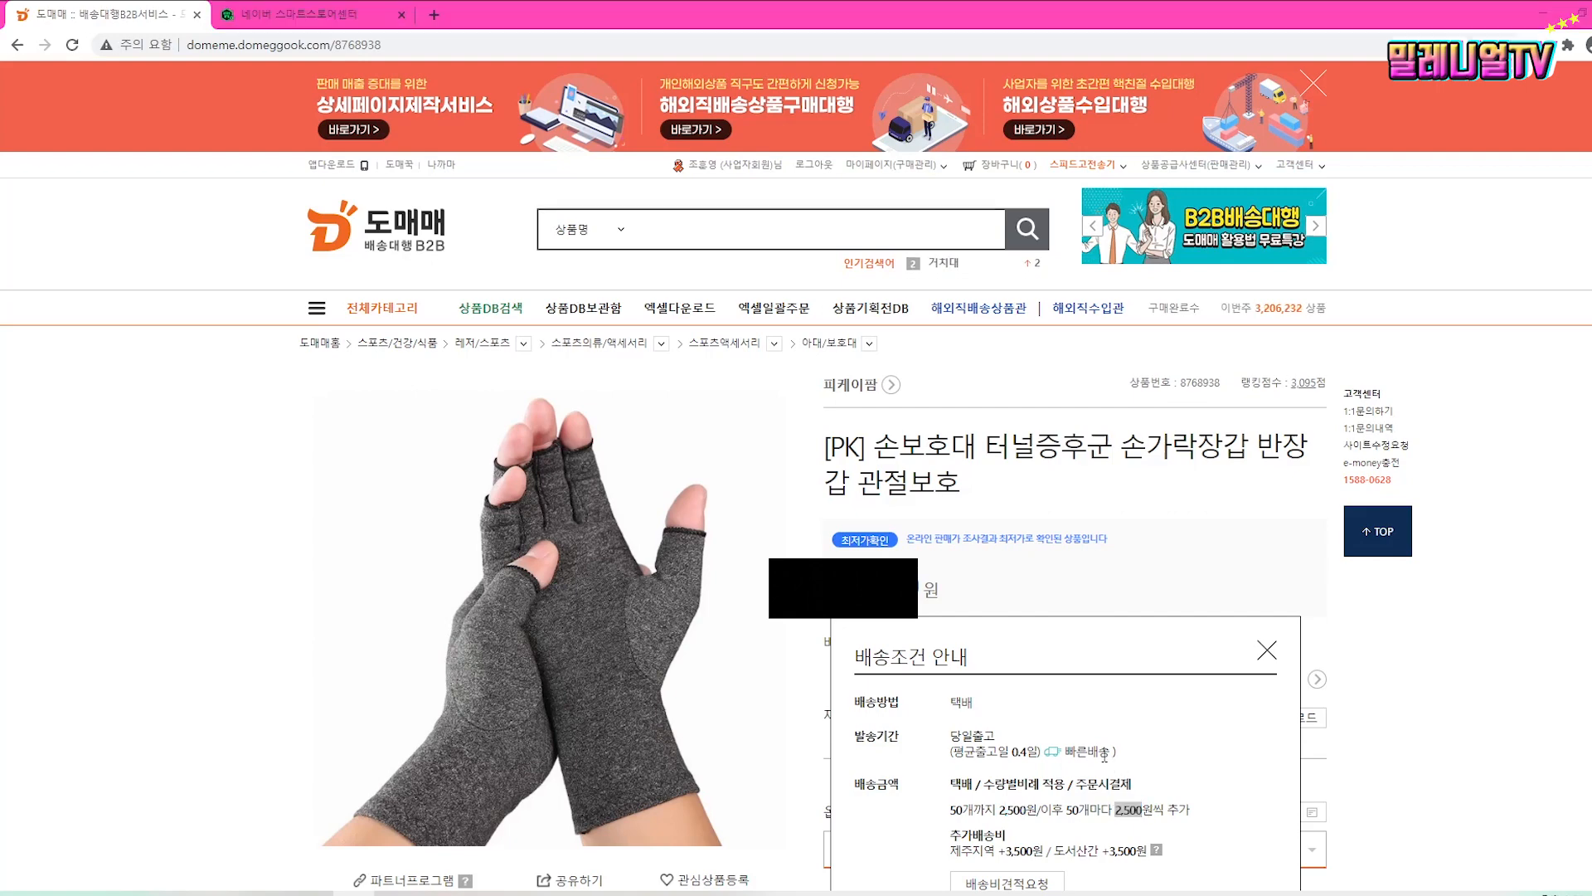
pyautogui.write('2,5')
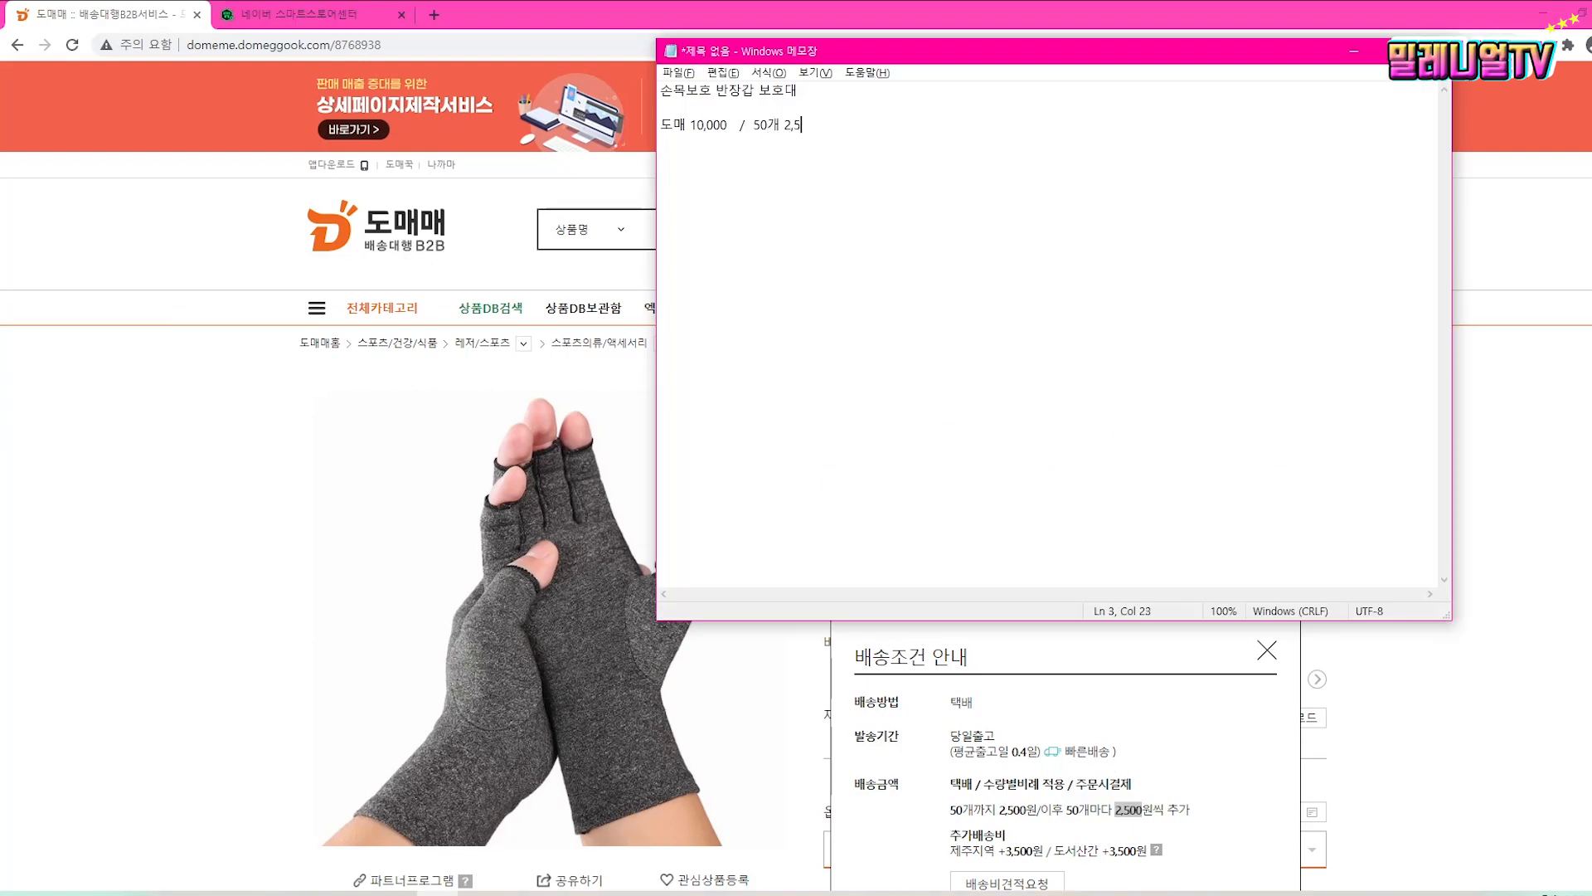
pyautogui.write('00 / 3500 / 3500')
# Step: Find the product information table on the wholesale page and note the origin "중국" in the memo
pyautogui.scroll(-14, 312, 471)
pyautogui.scroll(-12, 1023, 695)
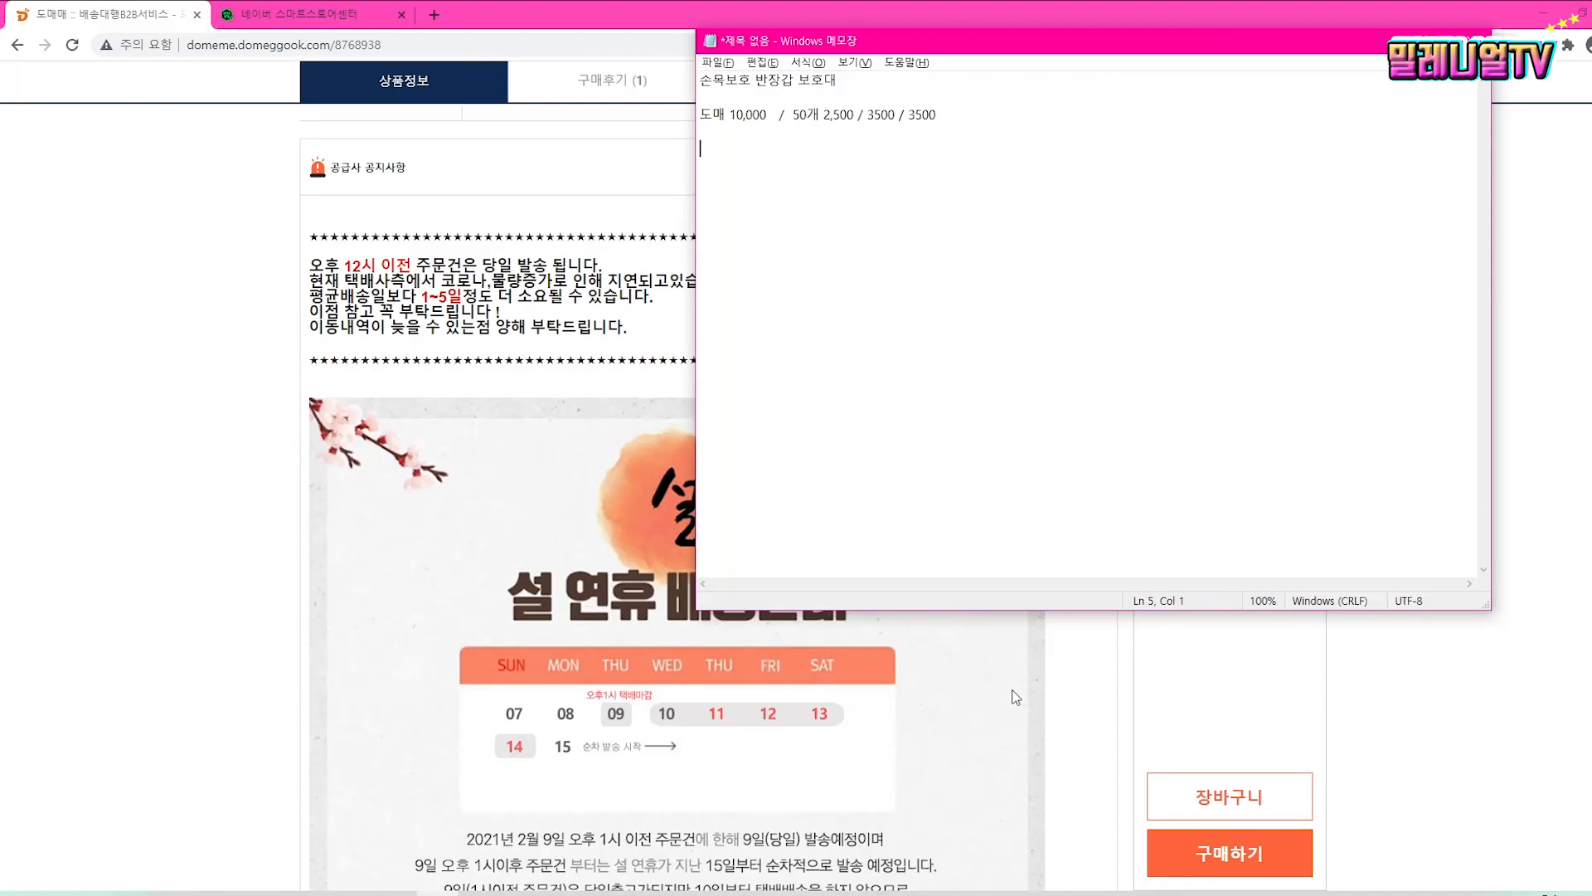
pyautogui.scroll(-8, 916, 723)
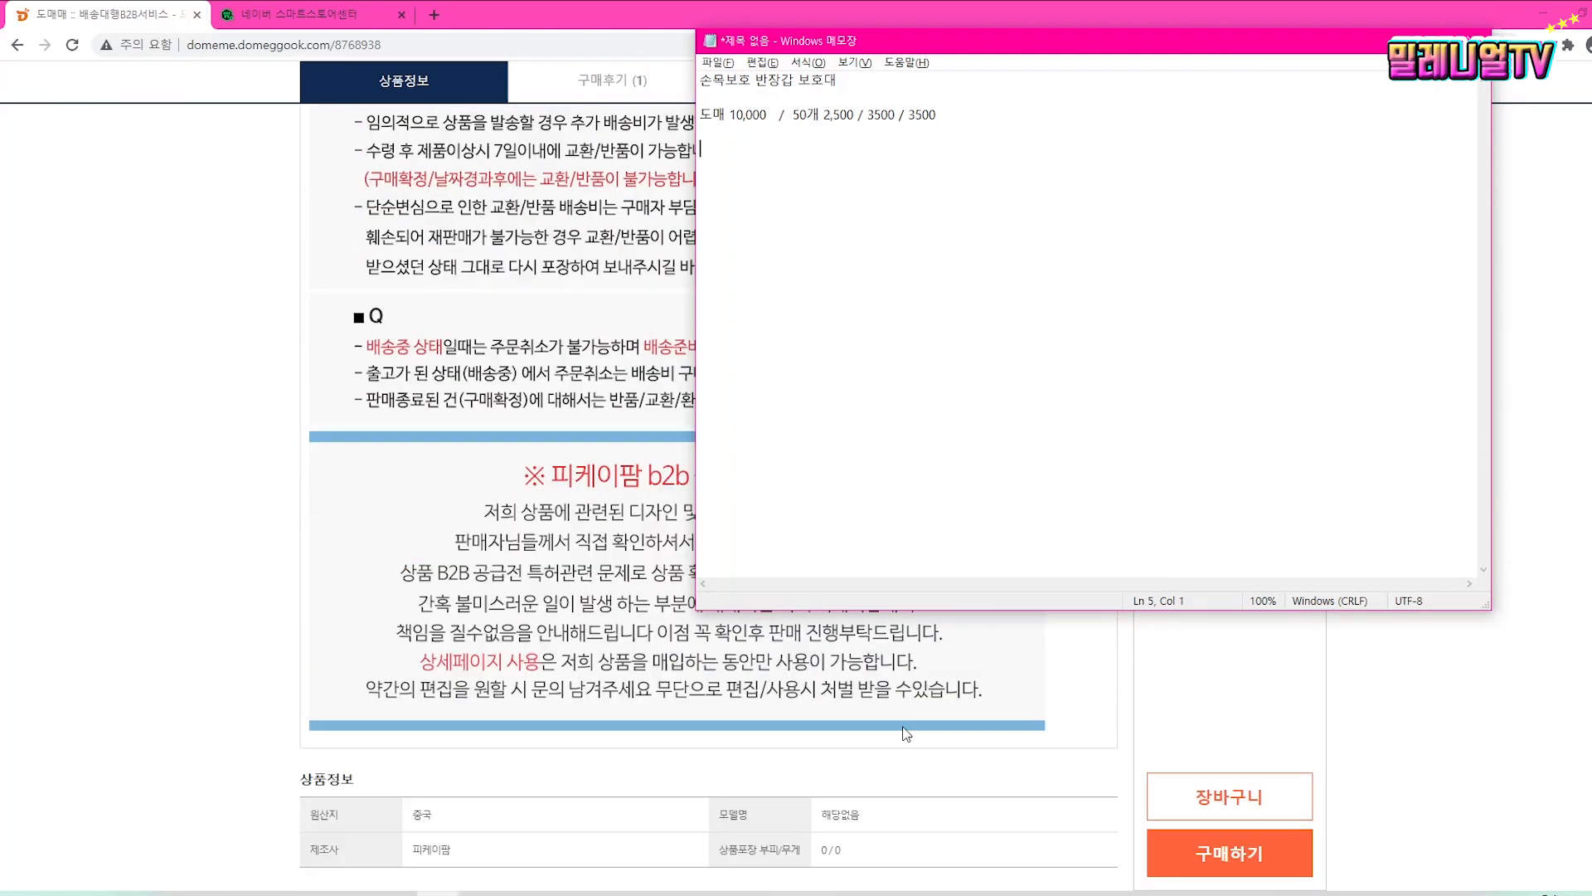
pyautogui.scroll(4, 802, 774)
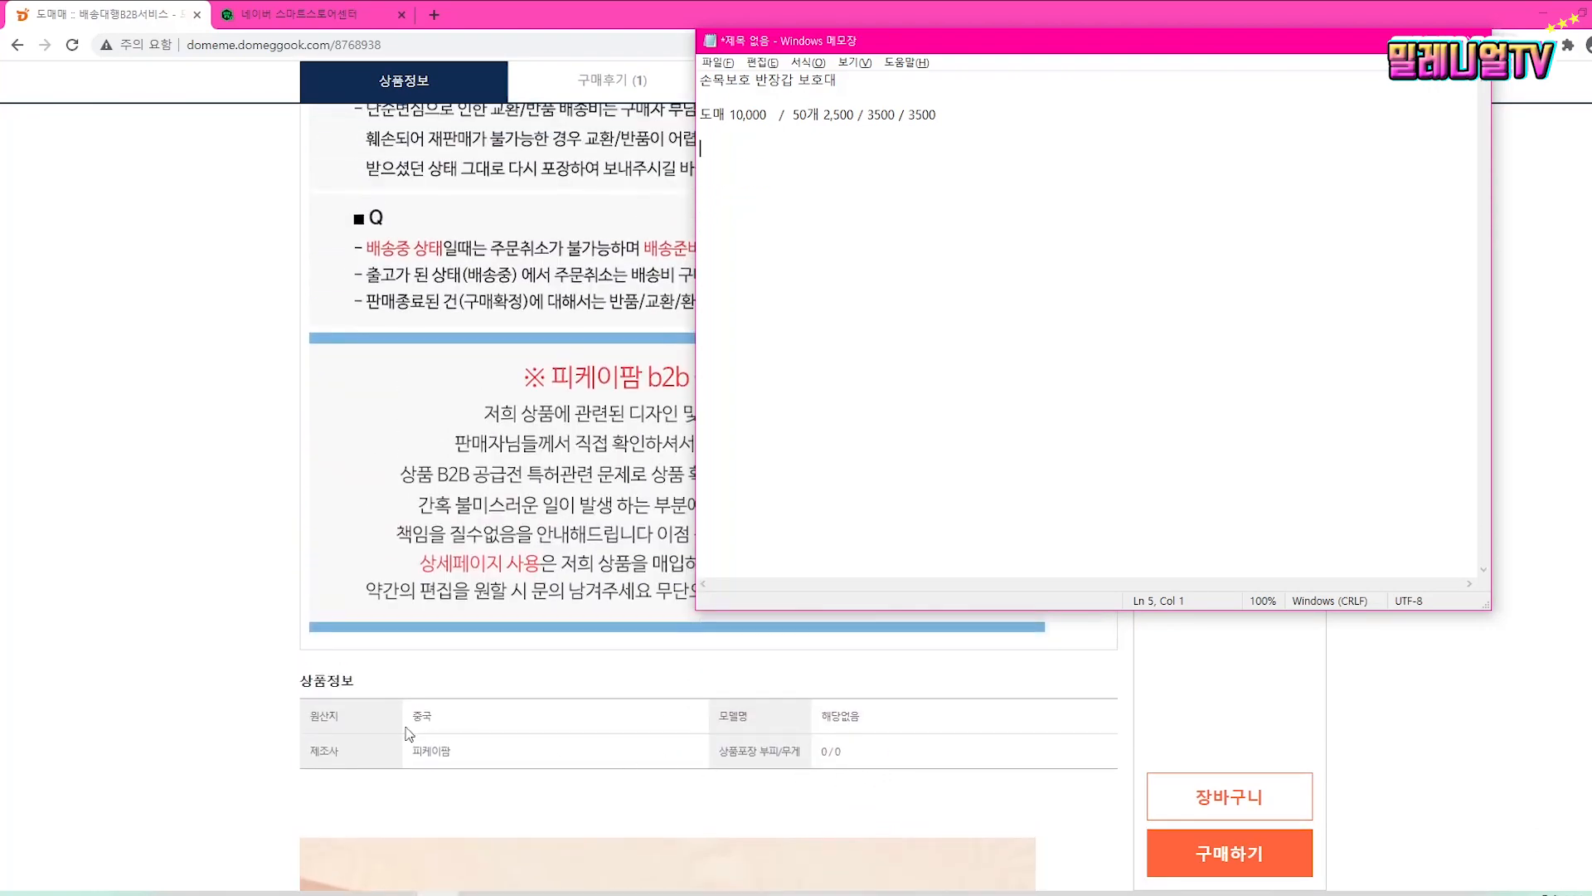
pyautogui.write('중국')
pyautogui.press('Return')
# Step: Add the lines "제조사 / 피케이팜" and "모델명 / 손가락장갑" to the memo below the origin
pyautogui.write('제조사 / ')
pyautogui.write('피')
pyautogui.write('케이팡')
pyautogui.press('Return')
pyautogui.write('모델명 ')
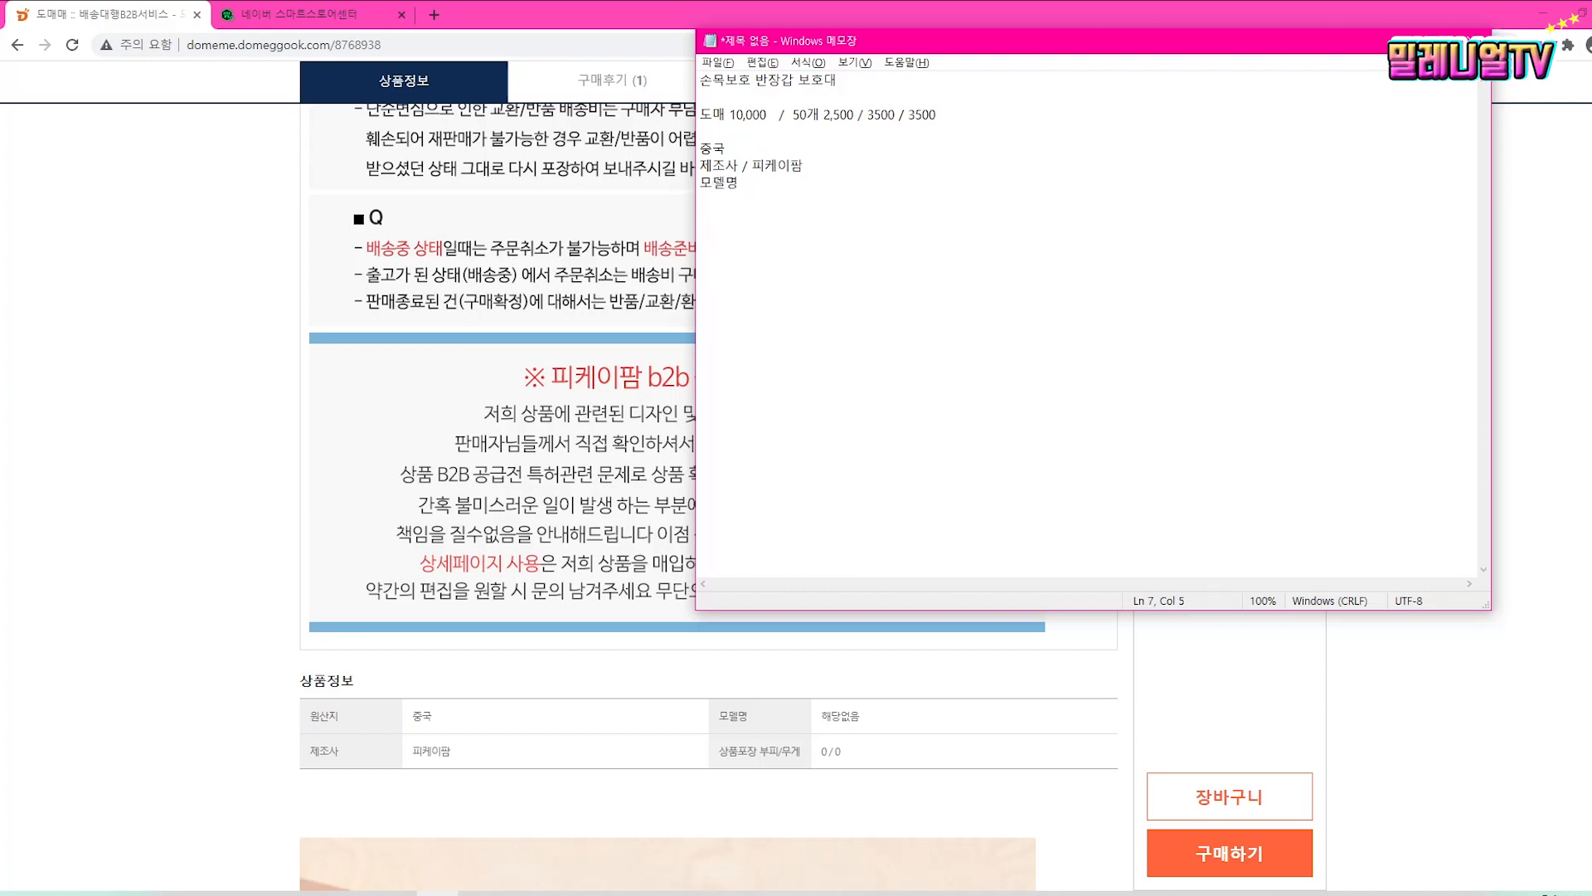
pyautogui.write('/ 손가락장갑')
# Step: Check the glove's size chart and size options, and note "스몰,미디움,라지" in the memo below the product title
pyautogui.scroll(-7, 474, 649)
pyautogui.scroll(-15, 478, 649)
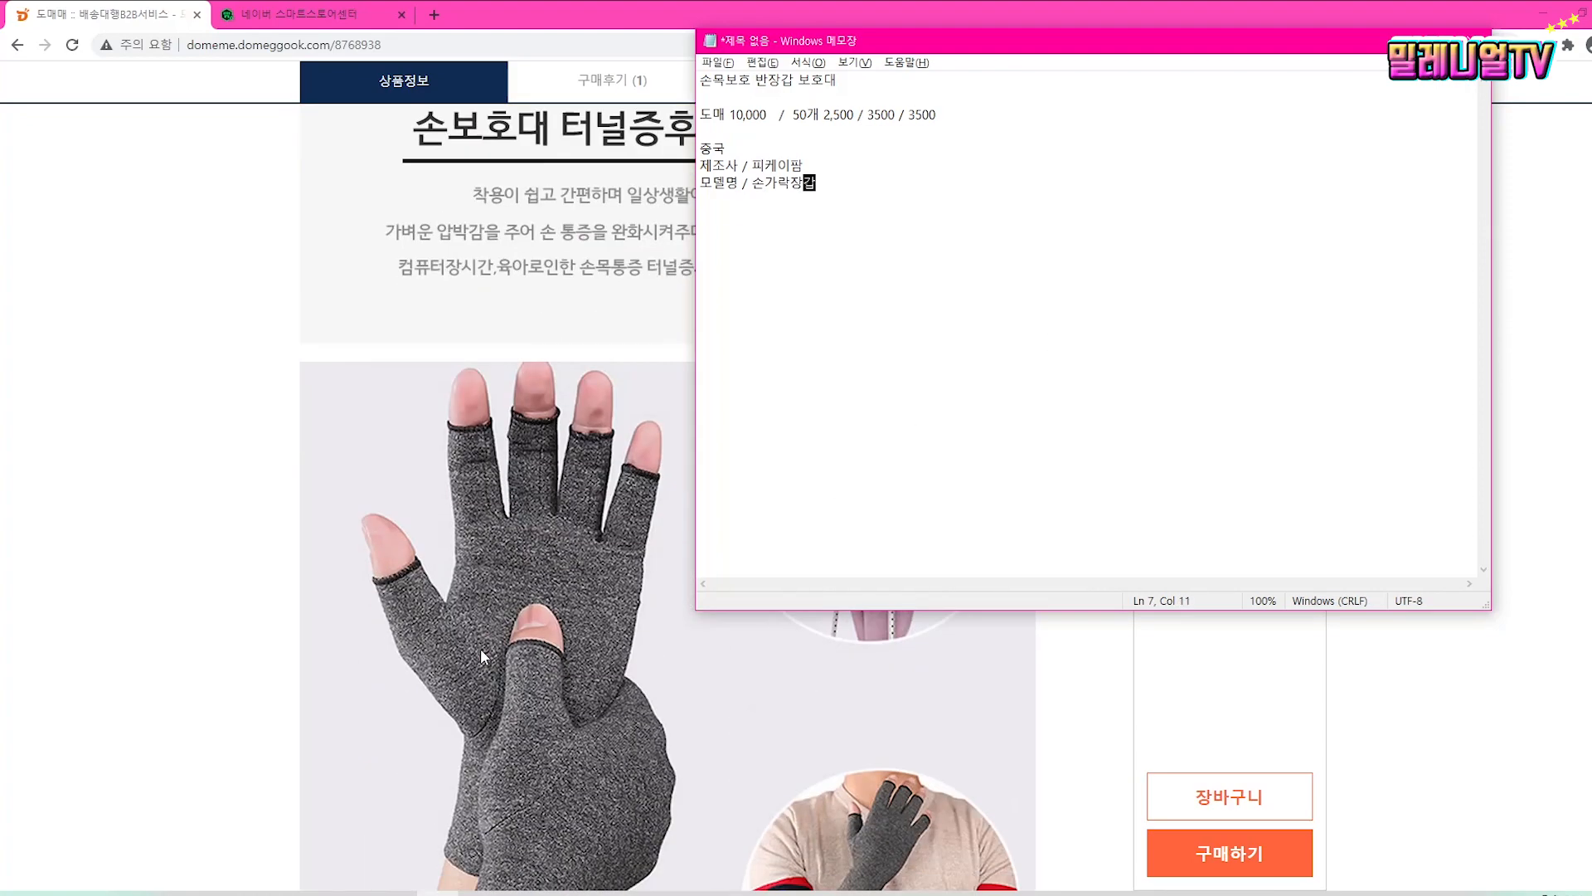
pyautogui.moveTo(1589, 273); pyautogui.dragTo(1590, 348)
pyautogui.scroll(-2, 667, 496)
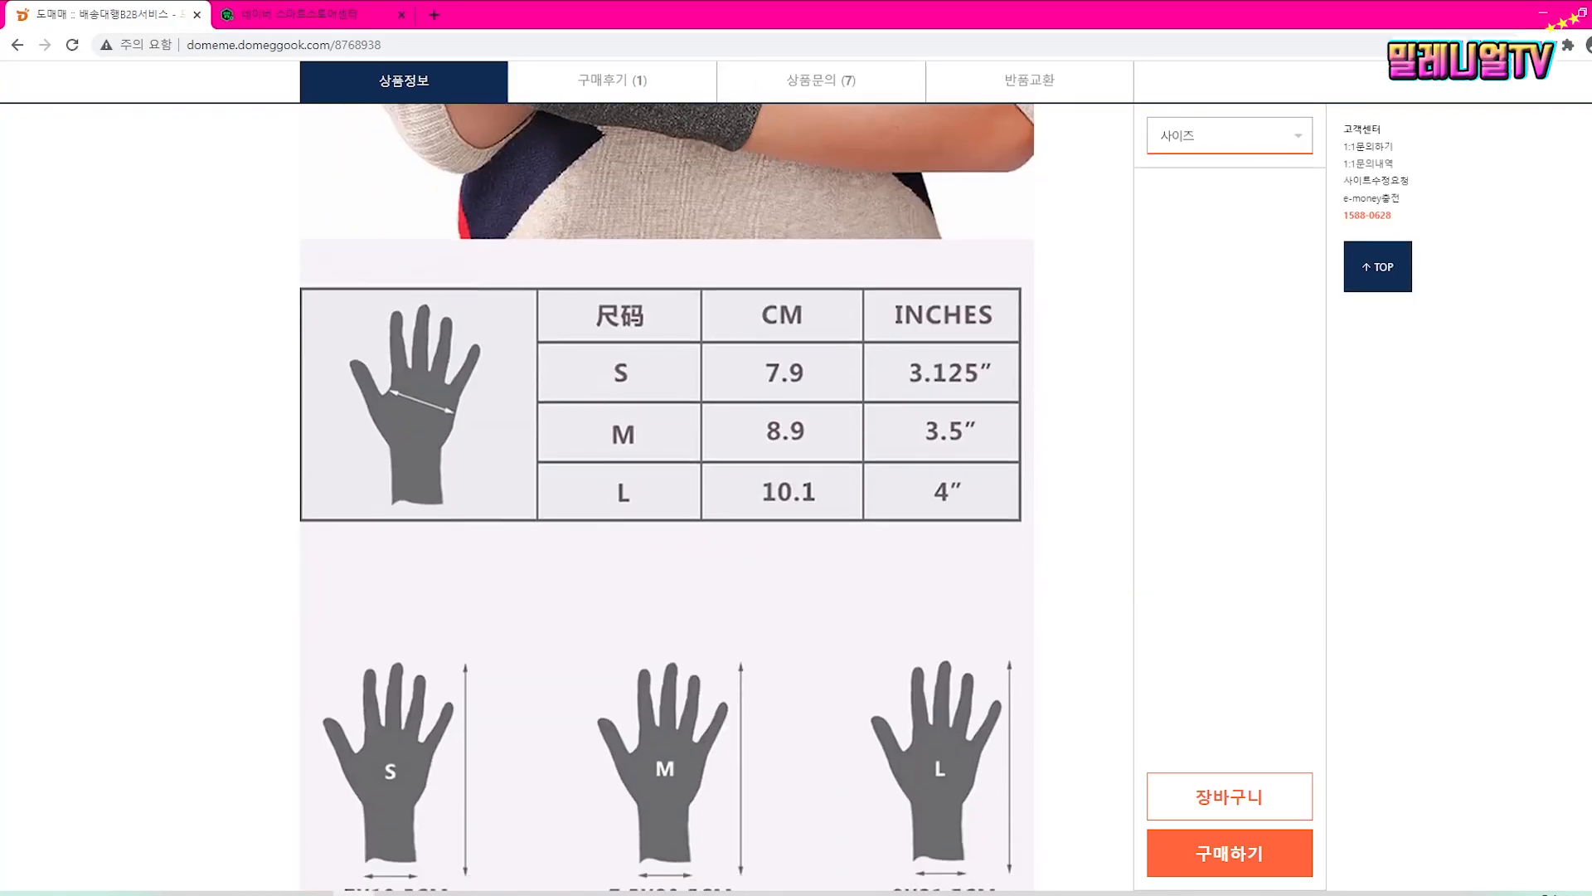
pyautogui.scroll(2, 667, 498)
pyautogui.click(1230, 135)
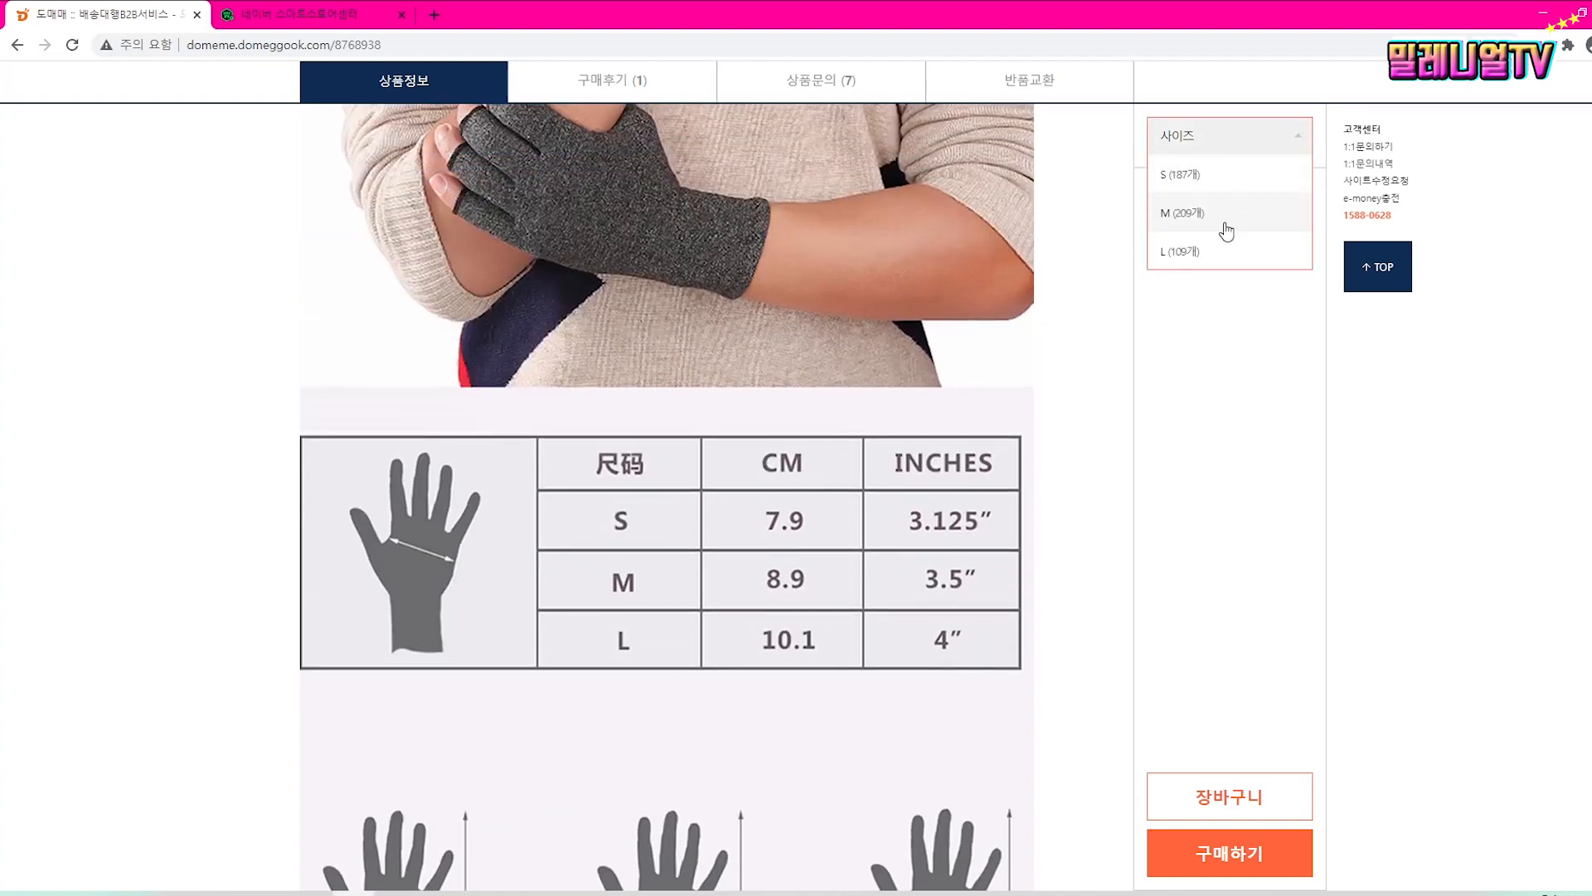
pyautogui.click(1289, 137)
pyautogui.hotkey('alt', 'Tab')
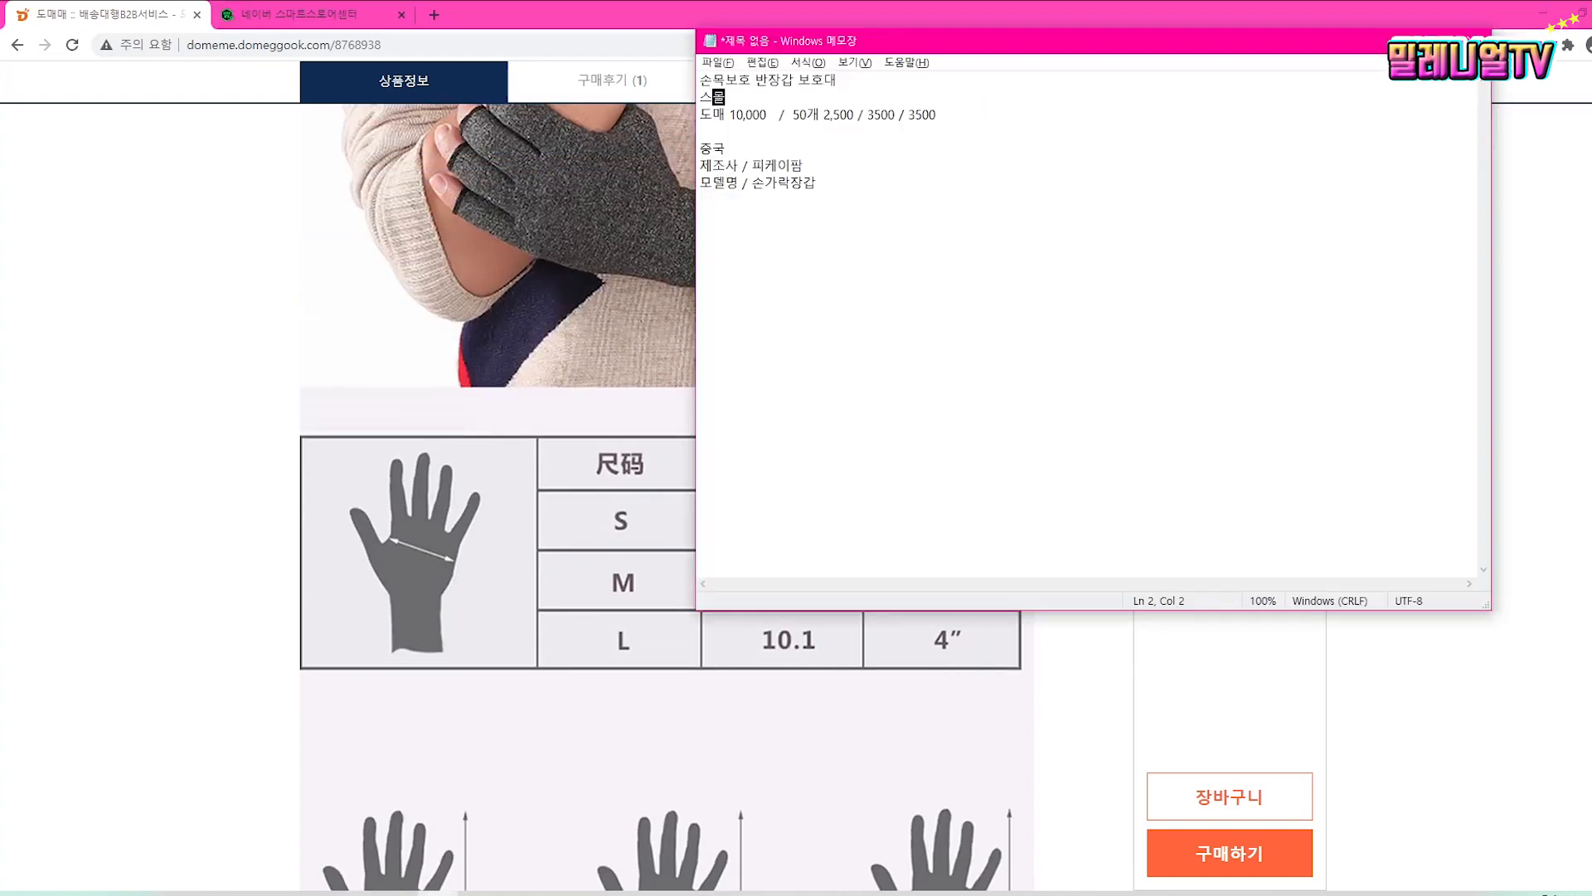
pyautogui.write('스몰,미디움,라지')
# Step: Look up the material and colour in the PRODUCT INFO table and add "면" and "그레이" to the end of the memo
pyautogui.hotkey('alt', 'Tab')
pyautogui.scroll(-8, 550, 409)
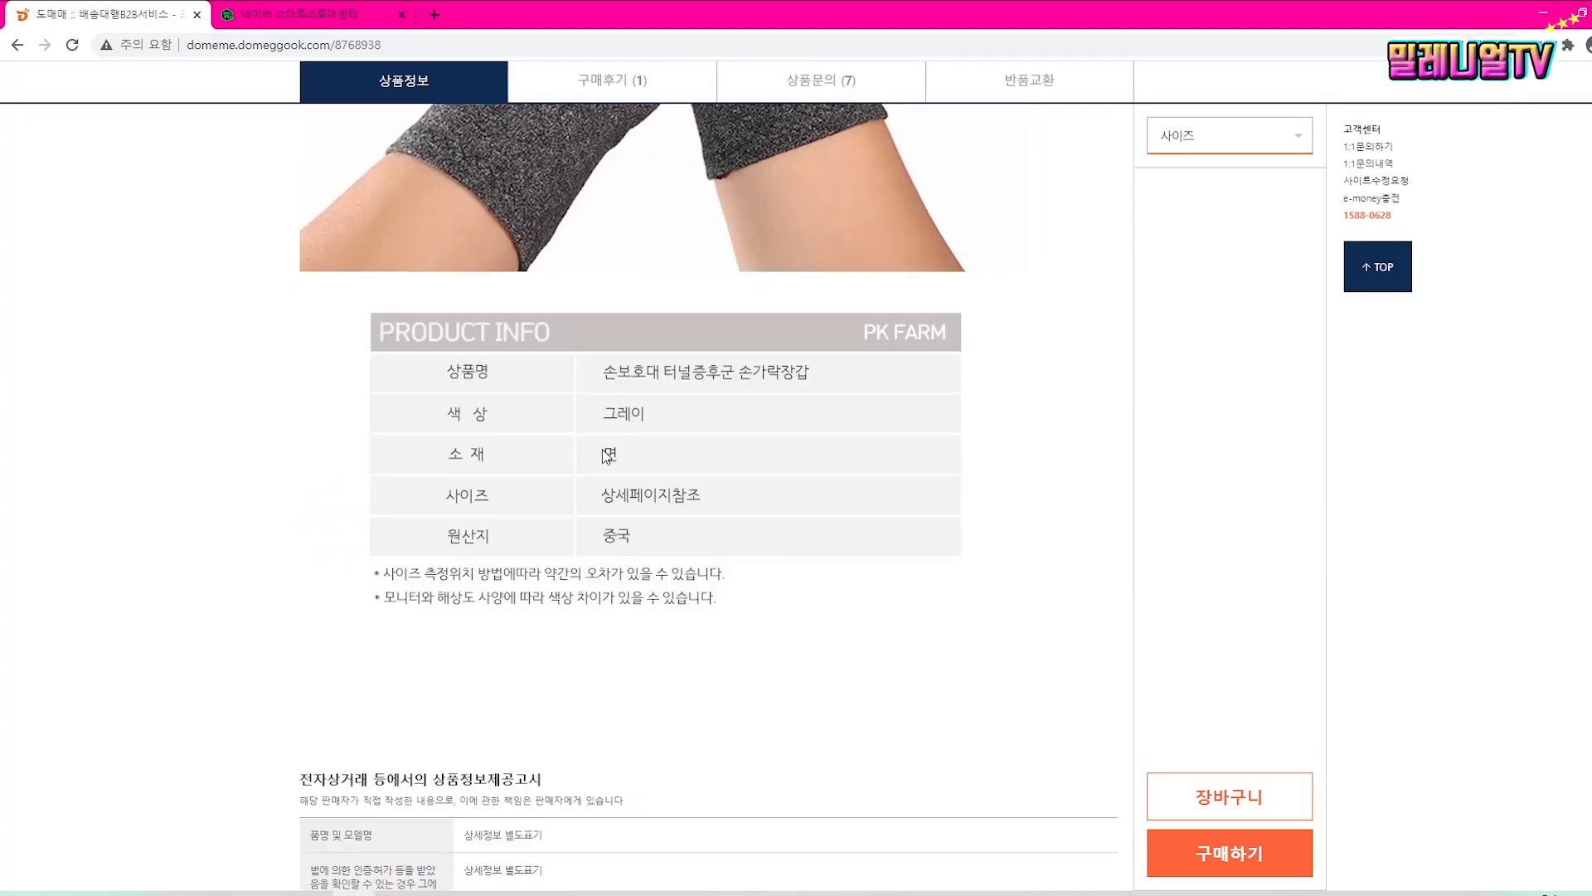
pyautogui.hotkey('alt', 'Tab')
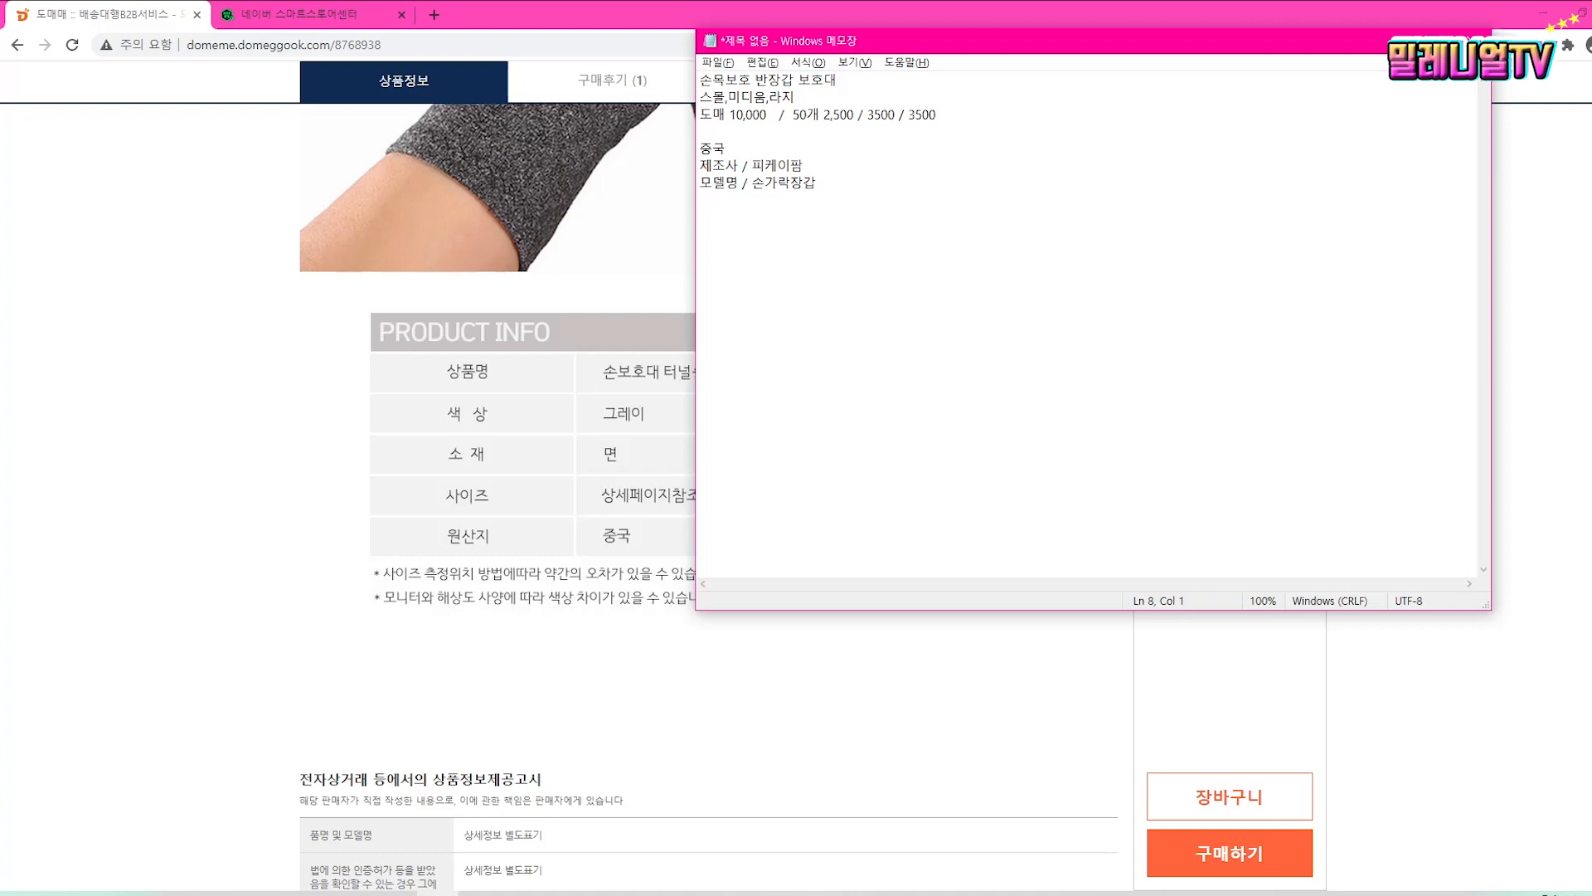
pyautogui.write('면')
pyautogui.press('Return')
pyautogui.write('그레이')
# Step: Add a selling price line "스마트스토어 / 11,000" to the memo directly below the wholesale price line
pyautogui.hotkey('alt', 'Tab')
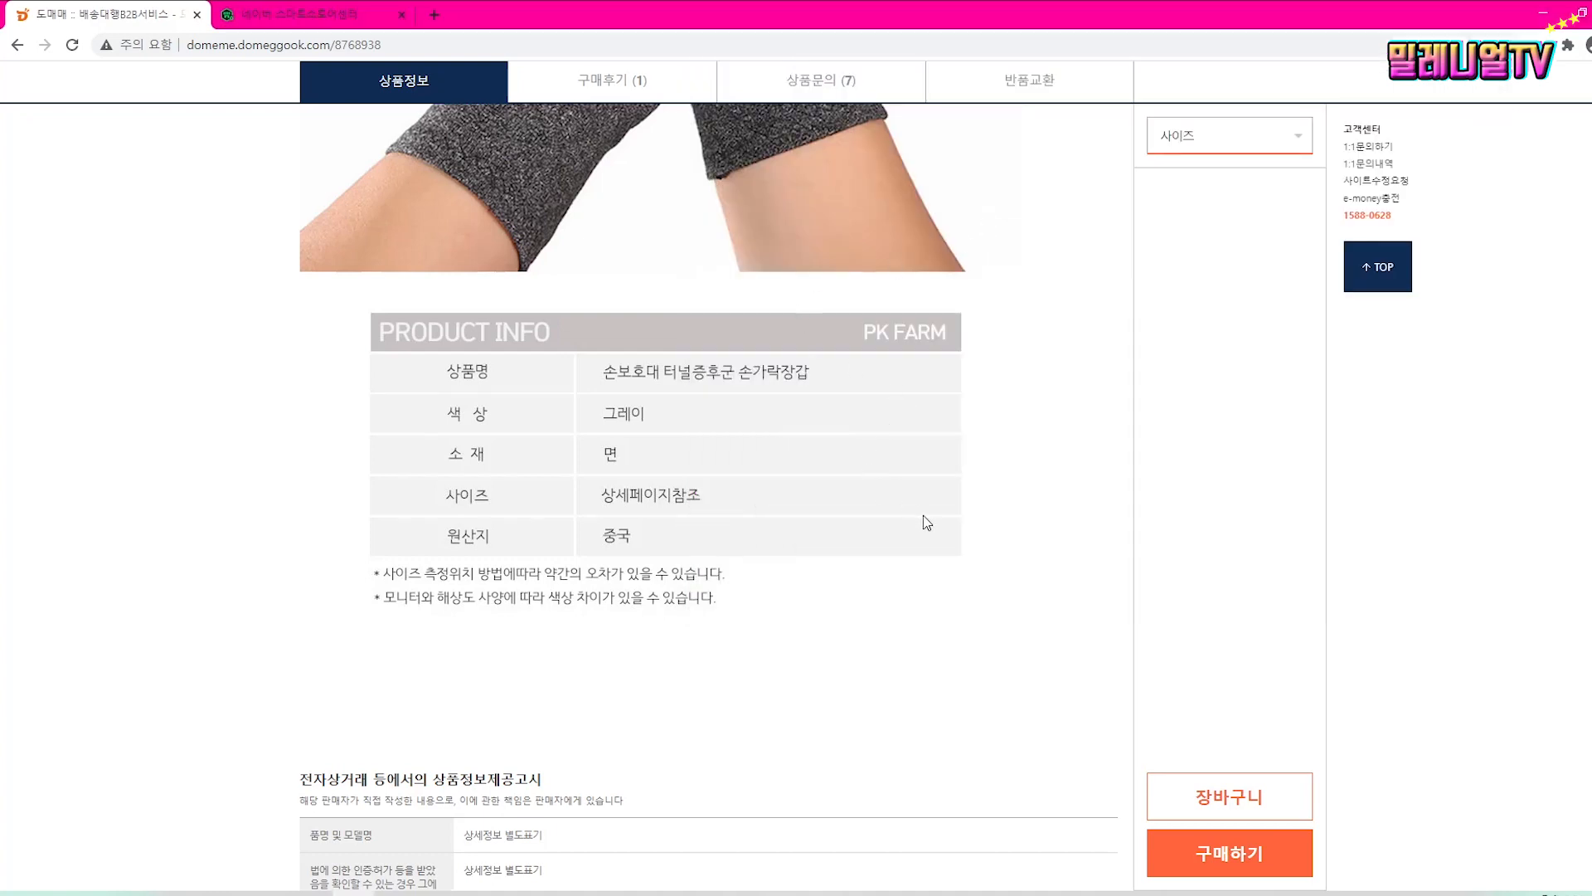
pyautogui.scroll(1, 924, 520)
pyautogui.hotkey('alt', 'Tab')
pyautogui.click(942, 116)
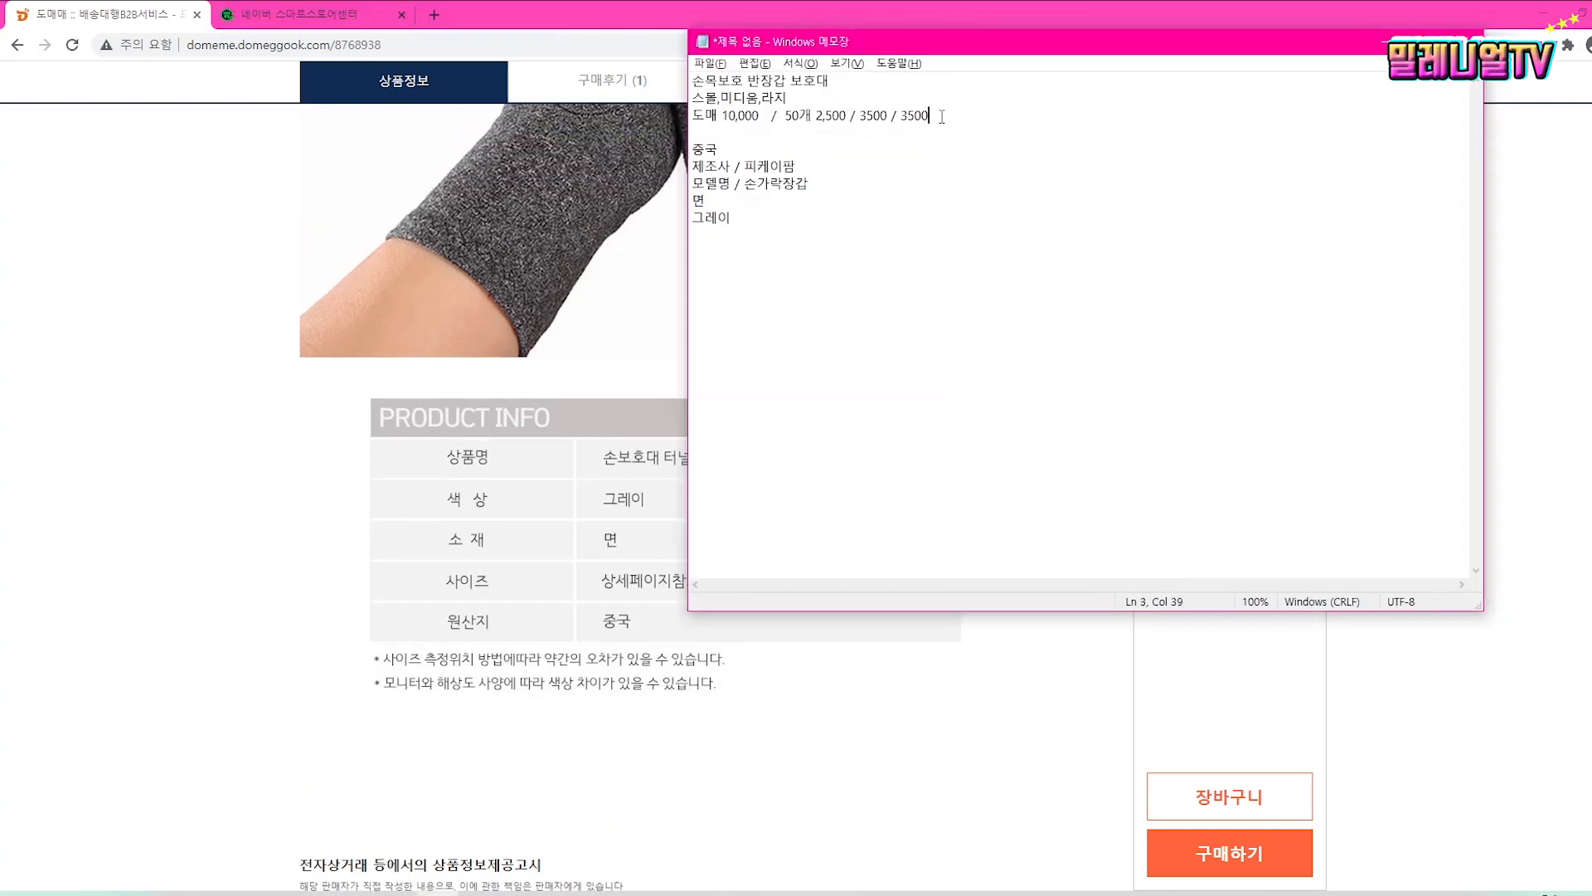
pyautogui.press('Return')
pyautogui.write('스마트스토어')
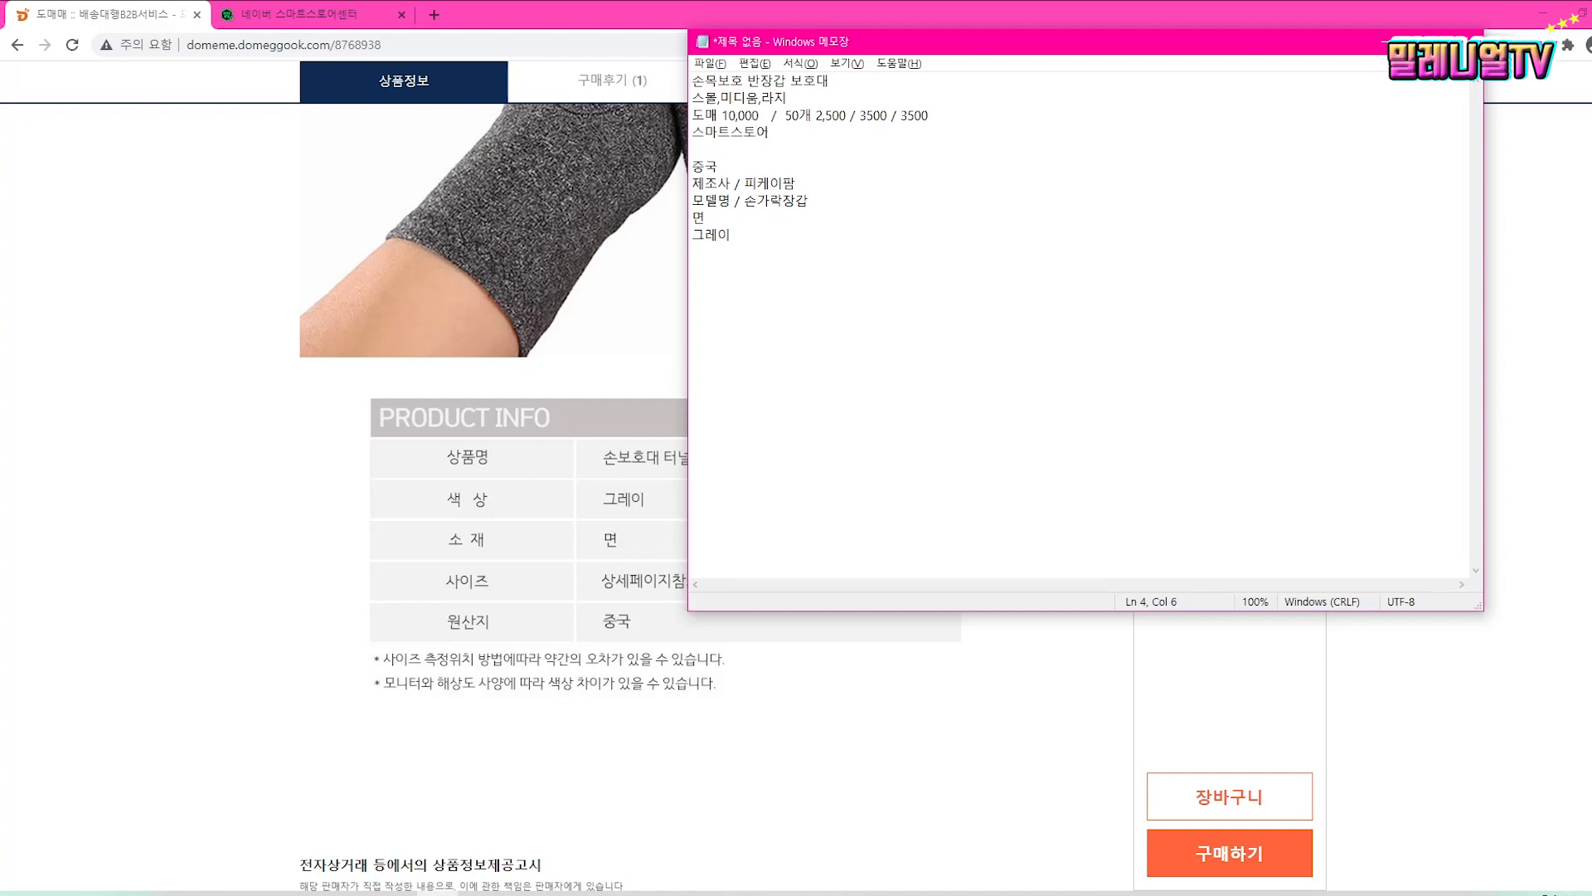
pyautogui.write(' /')
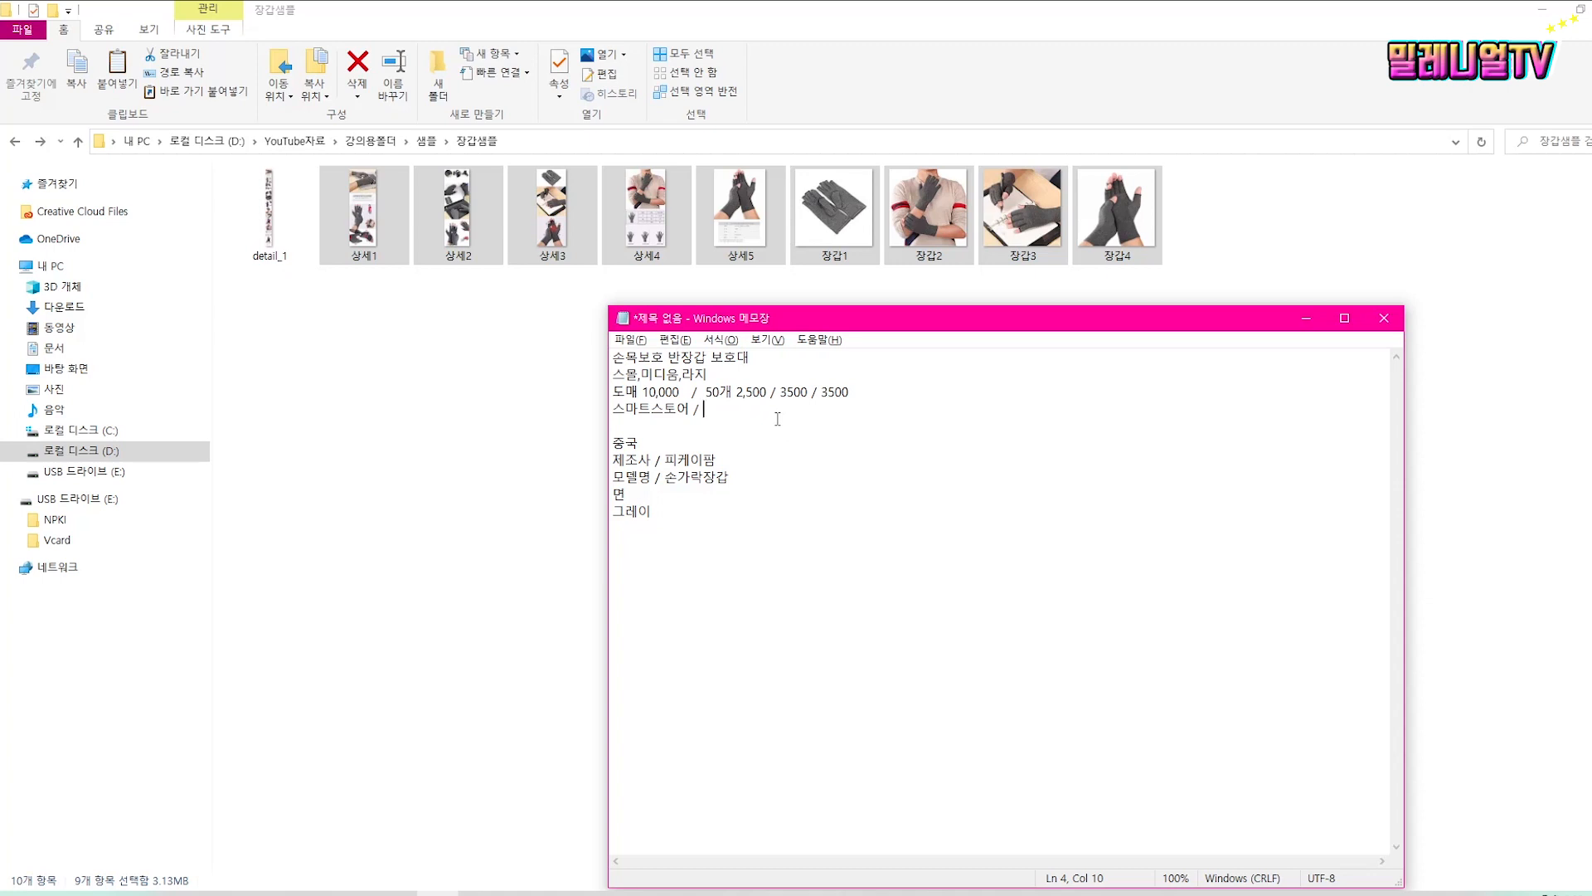
pyautogui.write('11,000')
# Step: Switch to Naver Smart Store Center and open the new product registration (상품 등록) form
pyautogui.moveTo(898, 327); pyautogui.dragTo(852, 295)
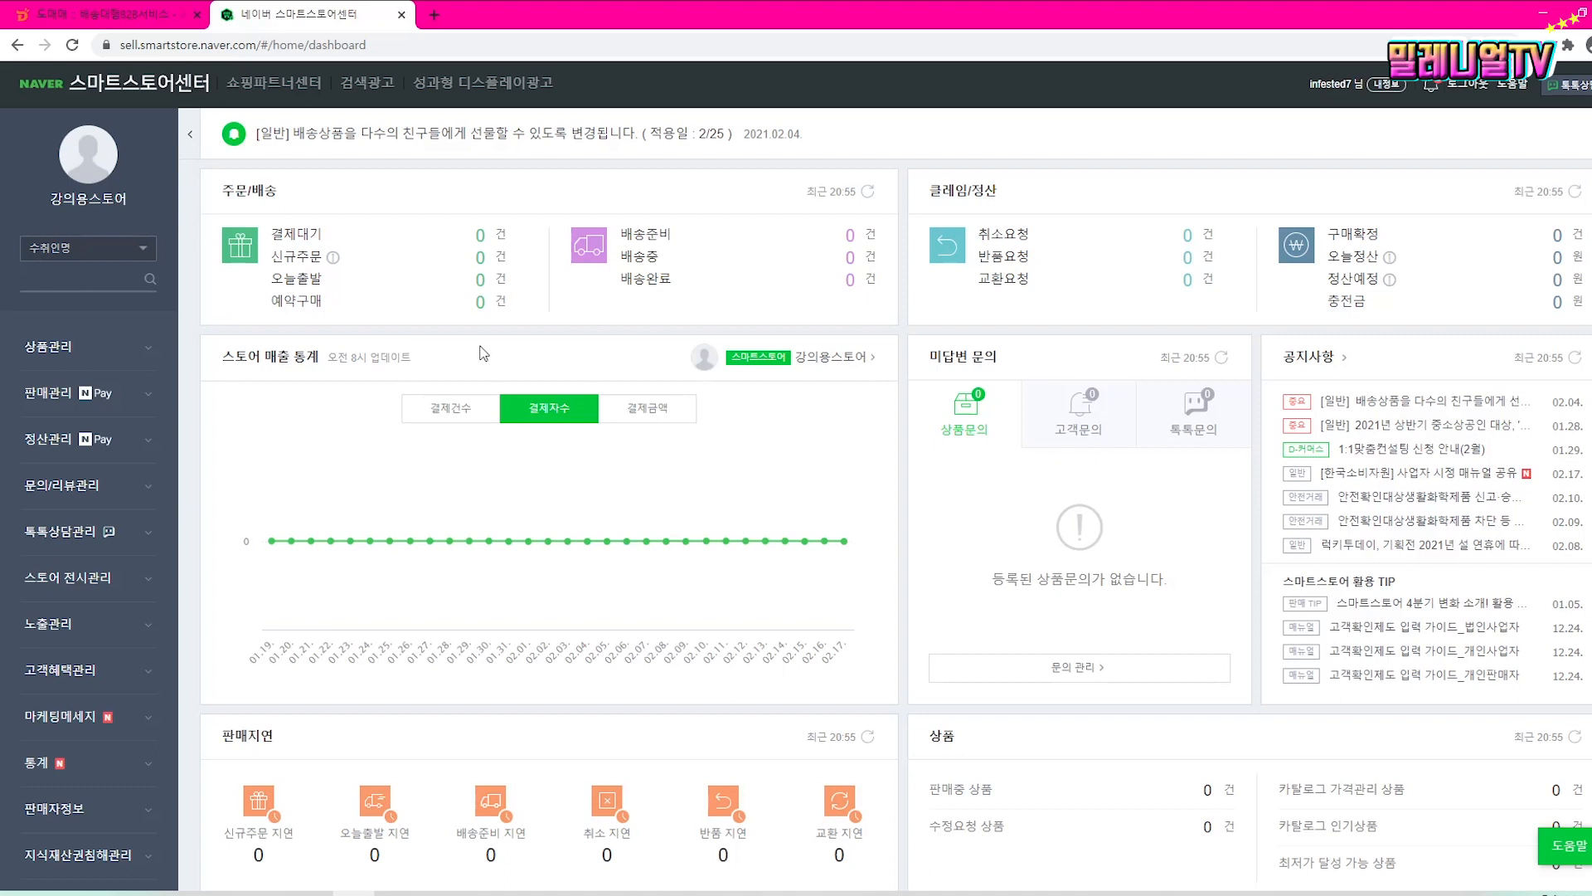
pyautogui.click(121, 353)
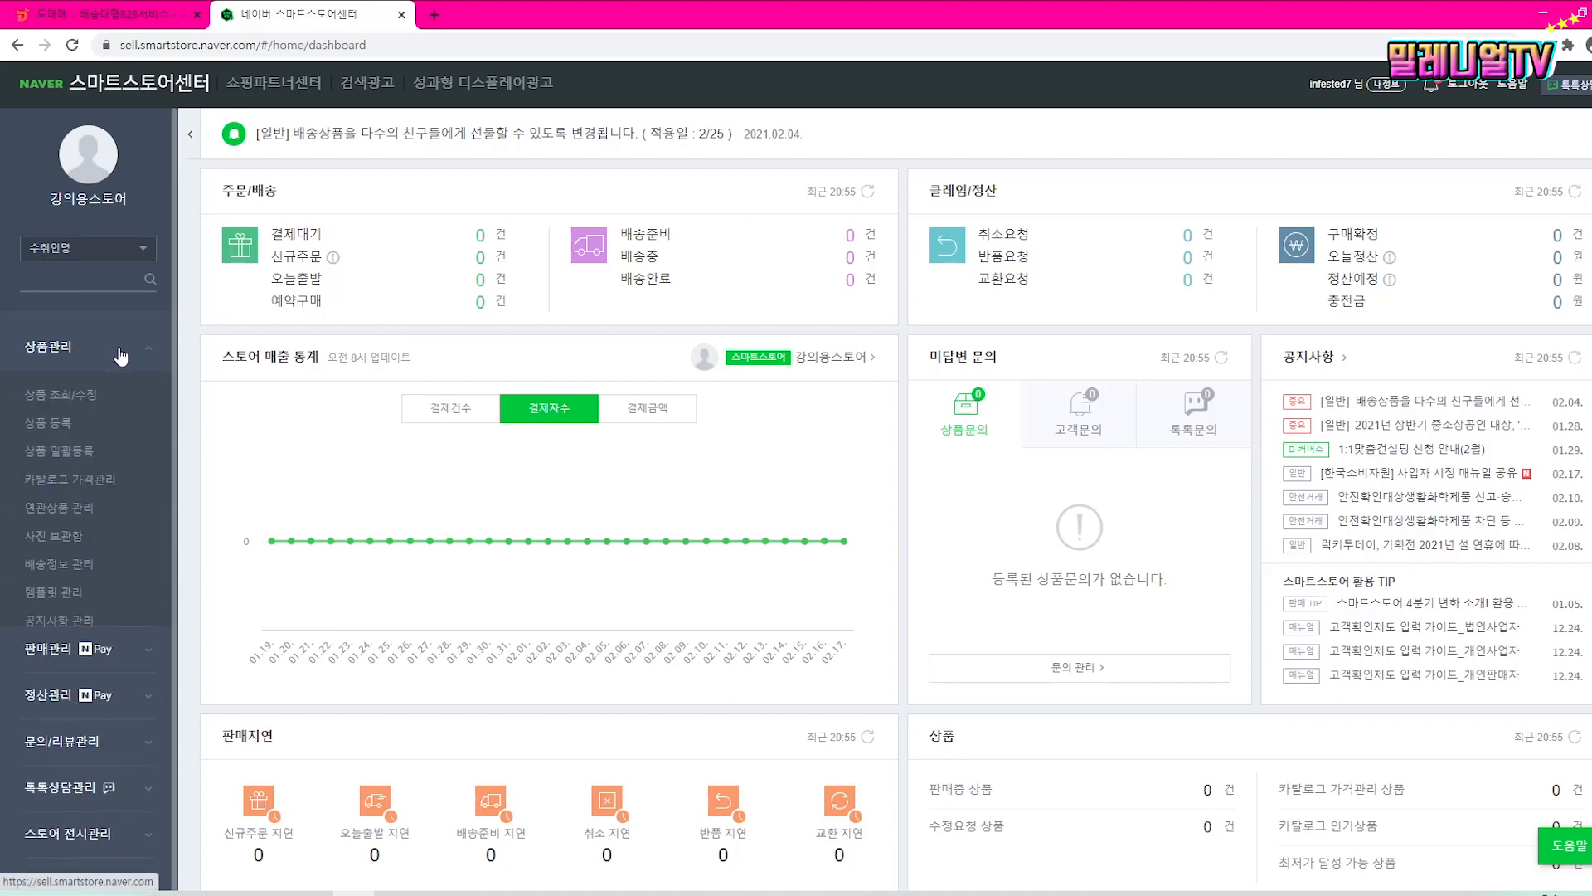
pyautogui.click(62, 430)
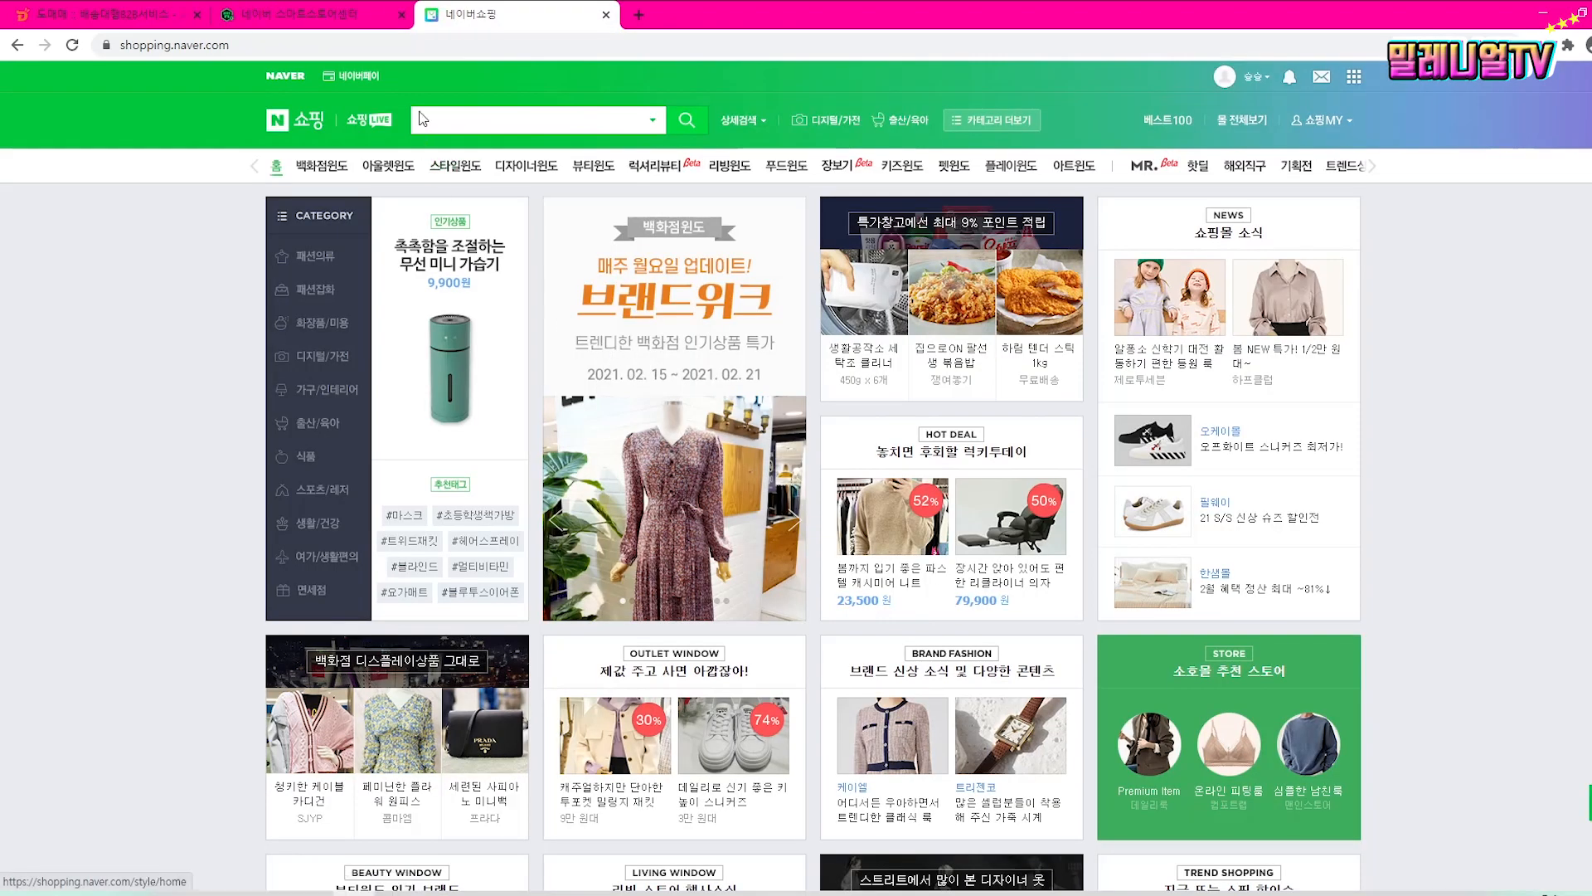
# Step: Search Naver Shopping for "손가락장갑" and compare the categories of similar gloves with the wholesale product's detail page
pyautogui.click(503, 120)
pyautogui.write('손가락재')
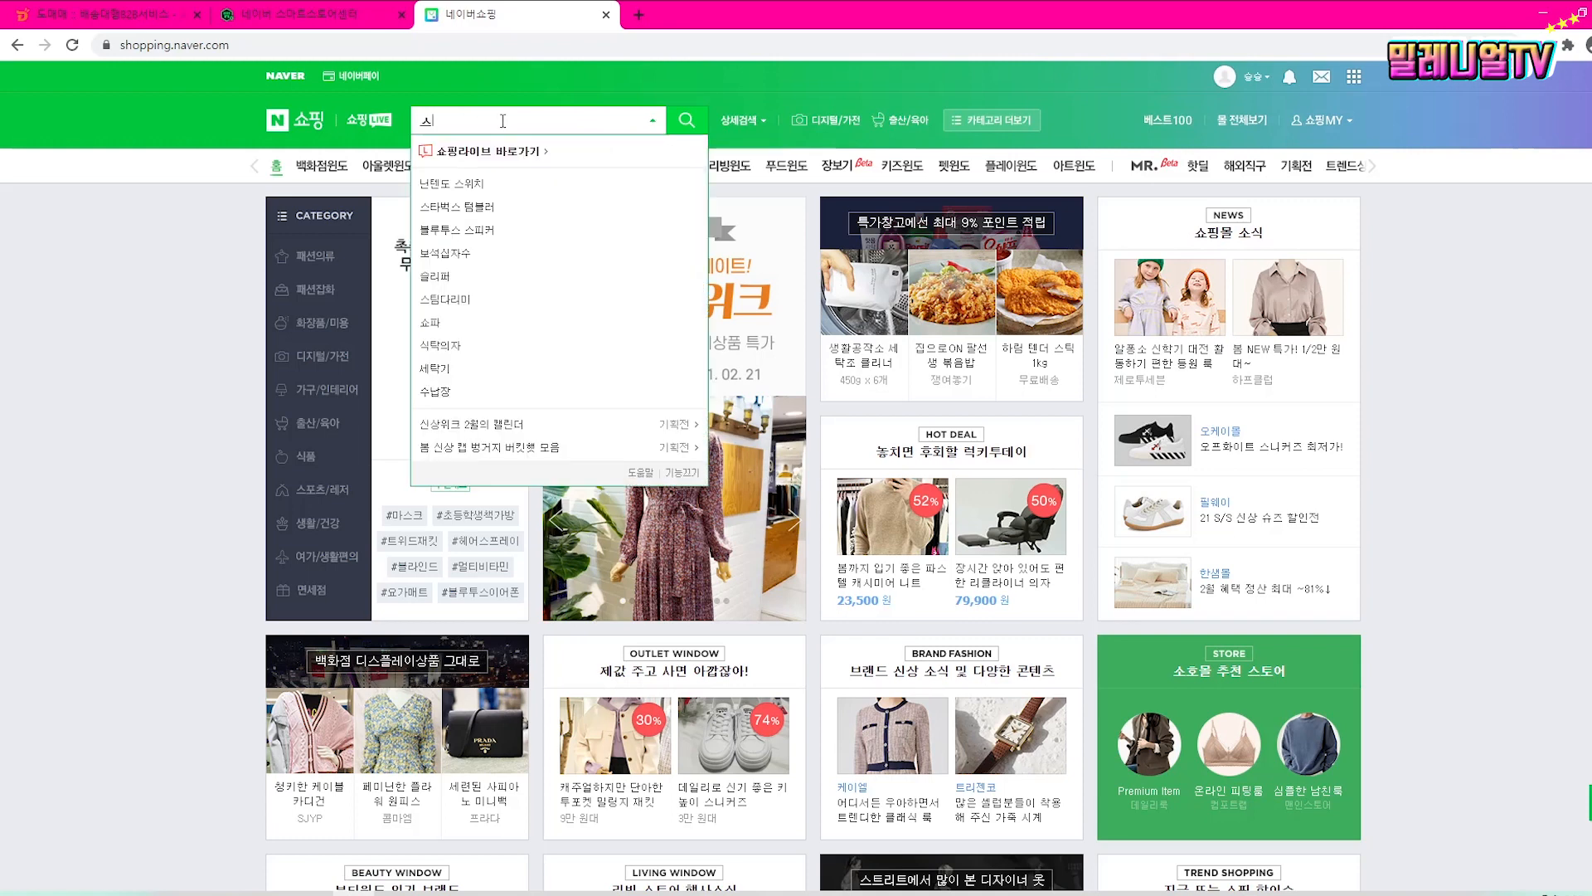
pyautogui.write('장갑')
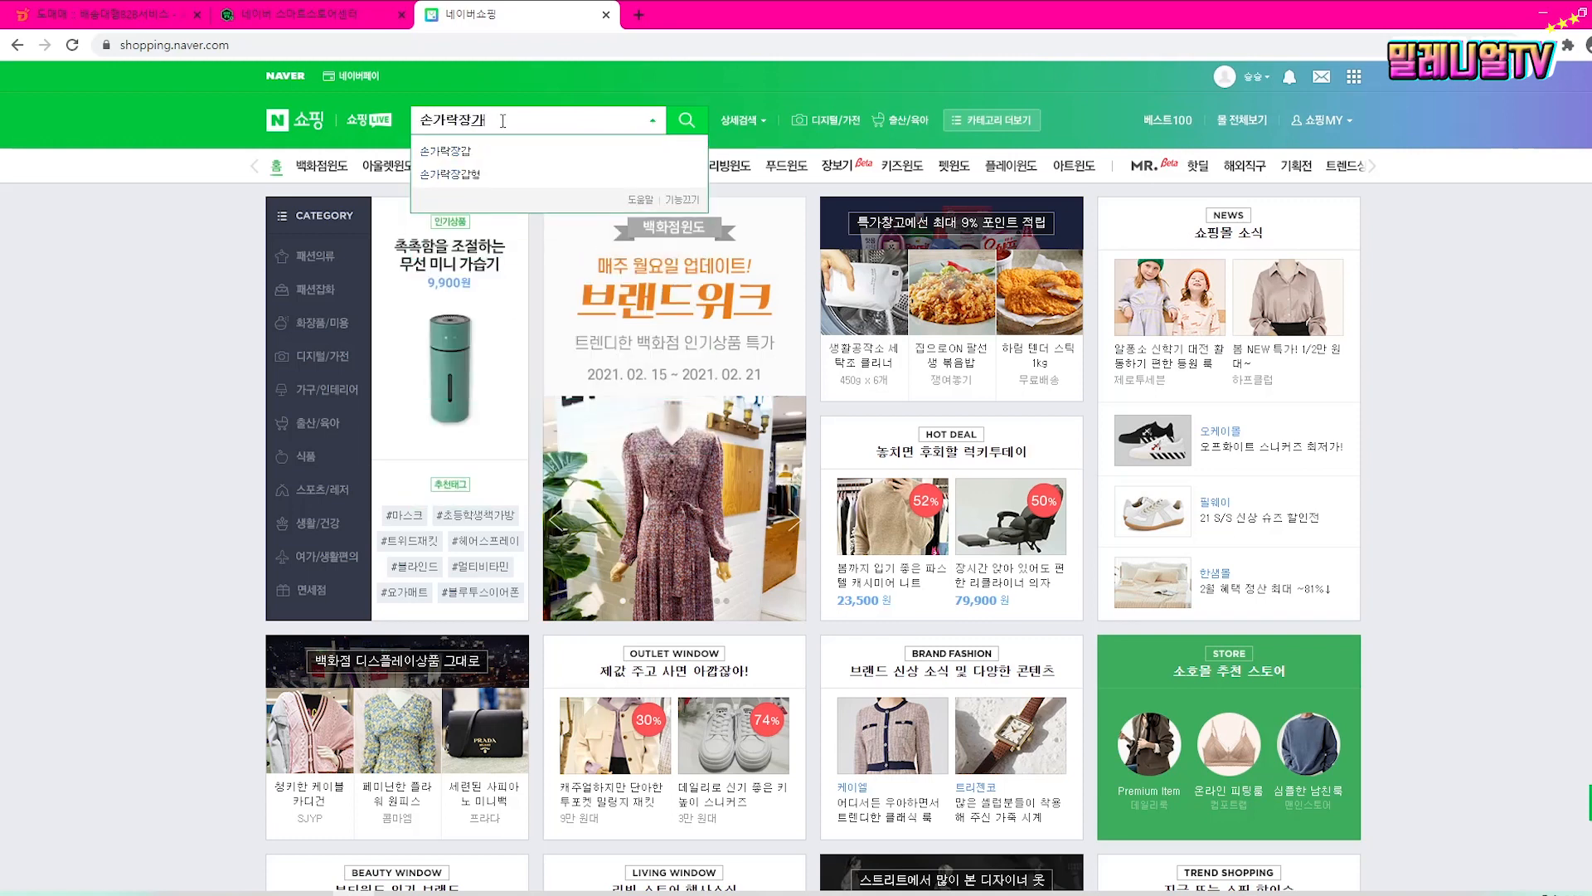
pyautogui.press('Return')
pyautogui.scroll(-8, 523, 360)
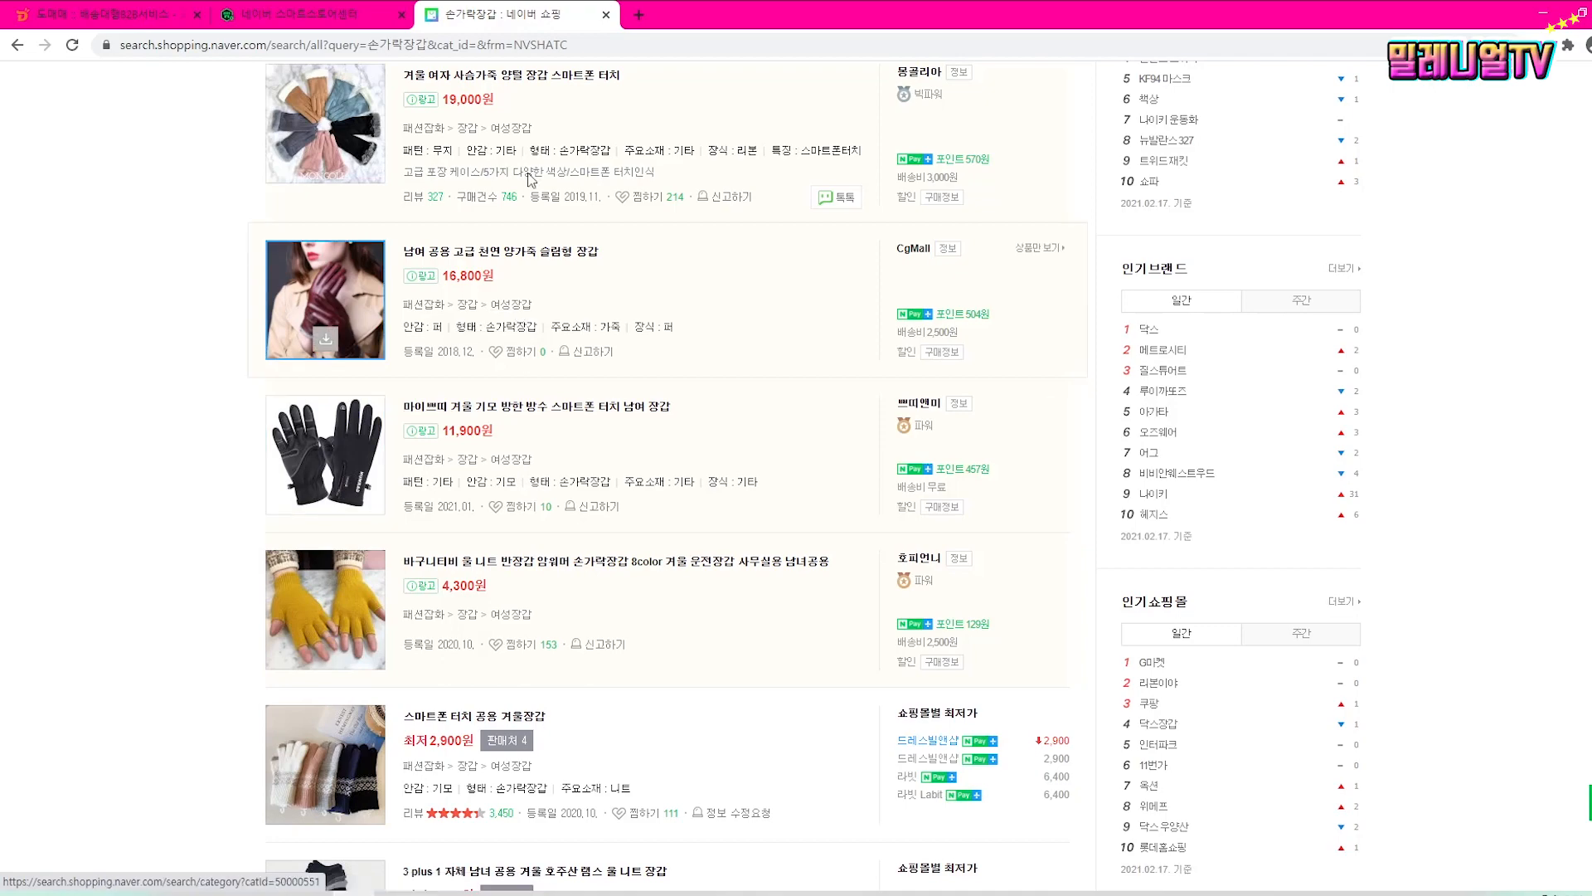
pyautogui.scroll(-4, 514, 771)
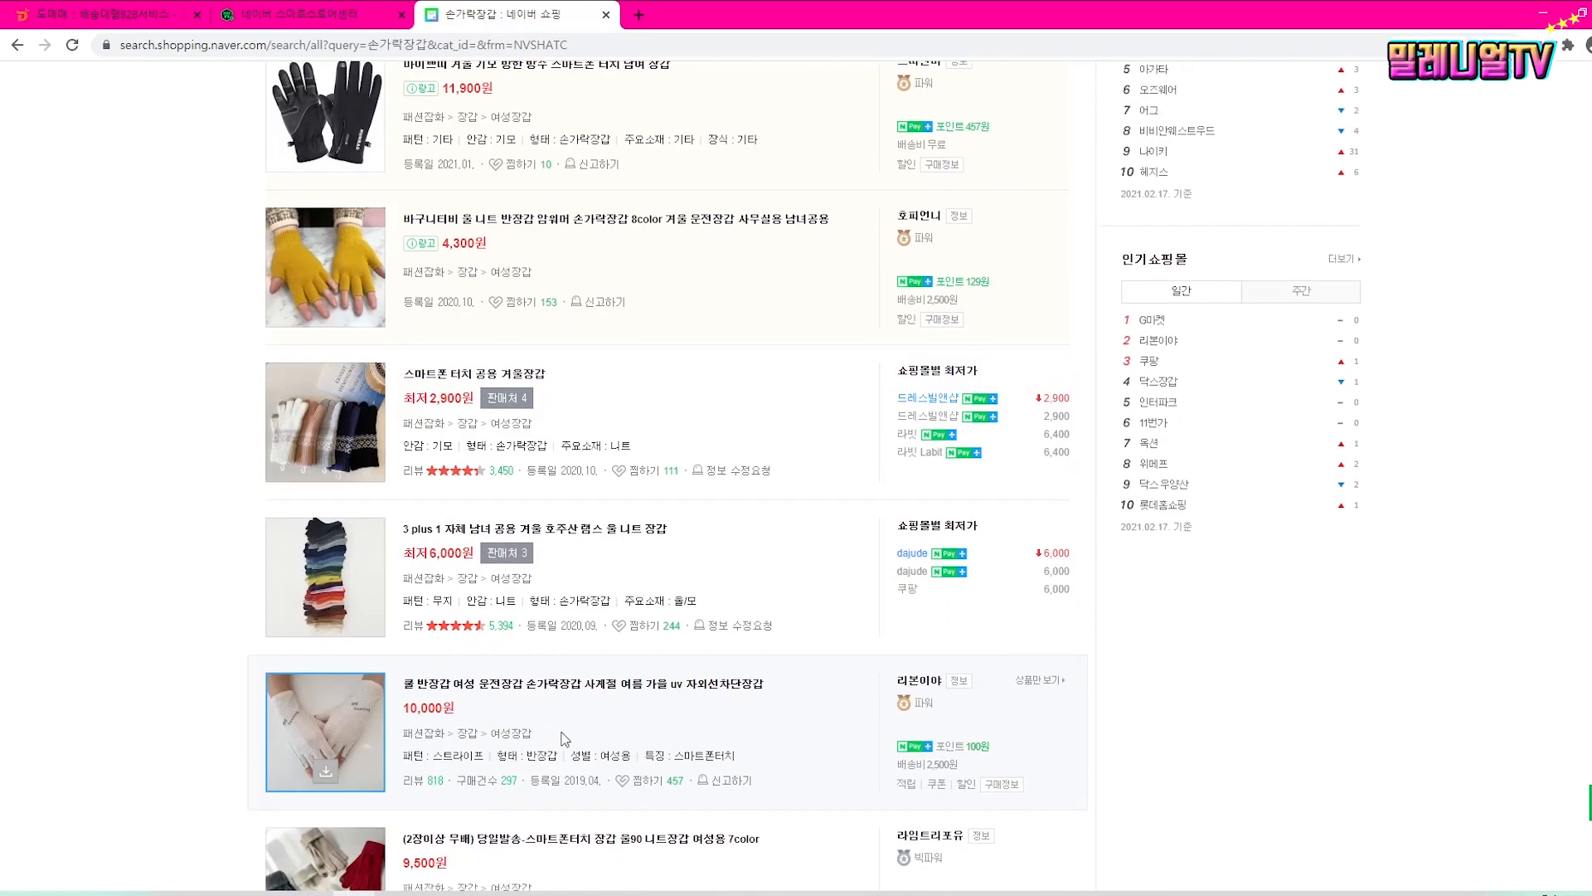
pyautogui.scroll(-5, 581, 730)
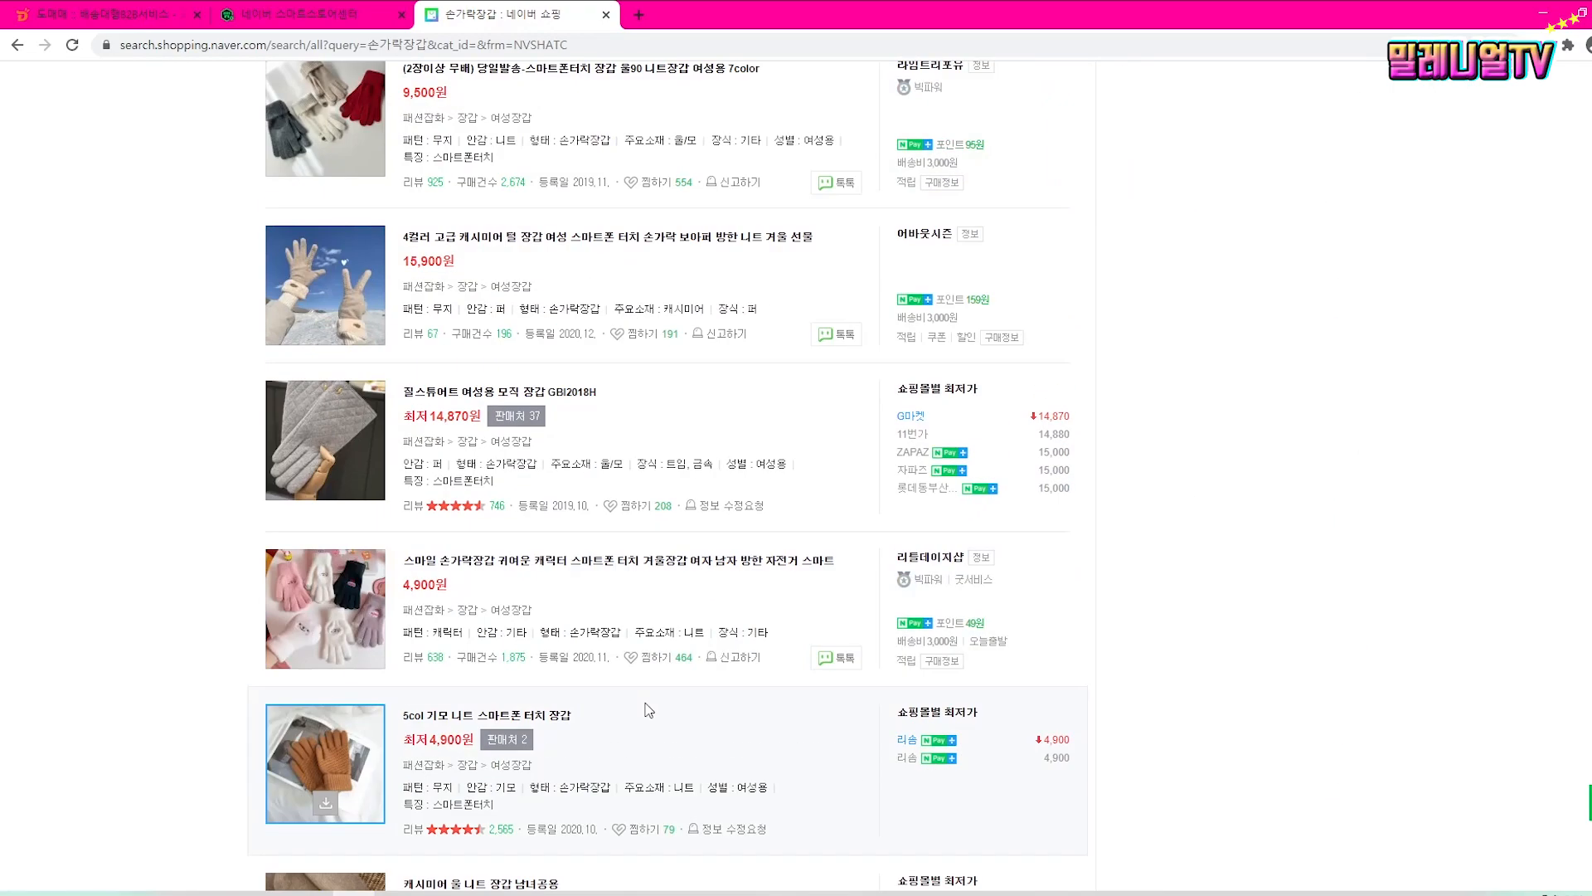
pyautogui.scroll(-18, 648, 710)
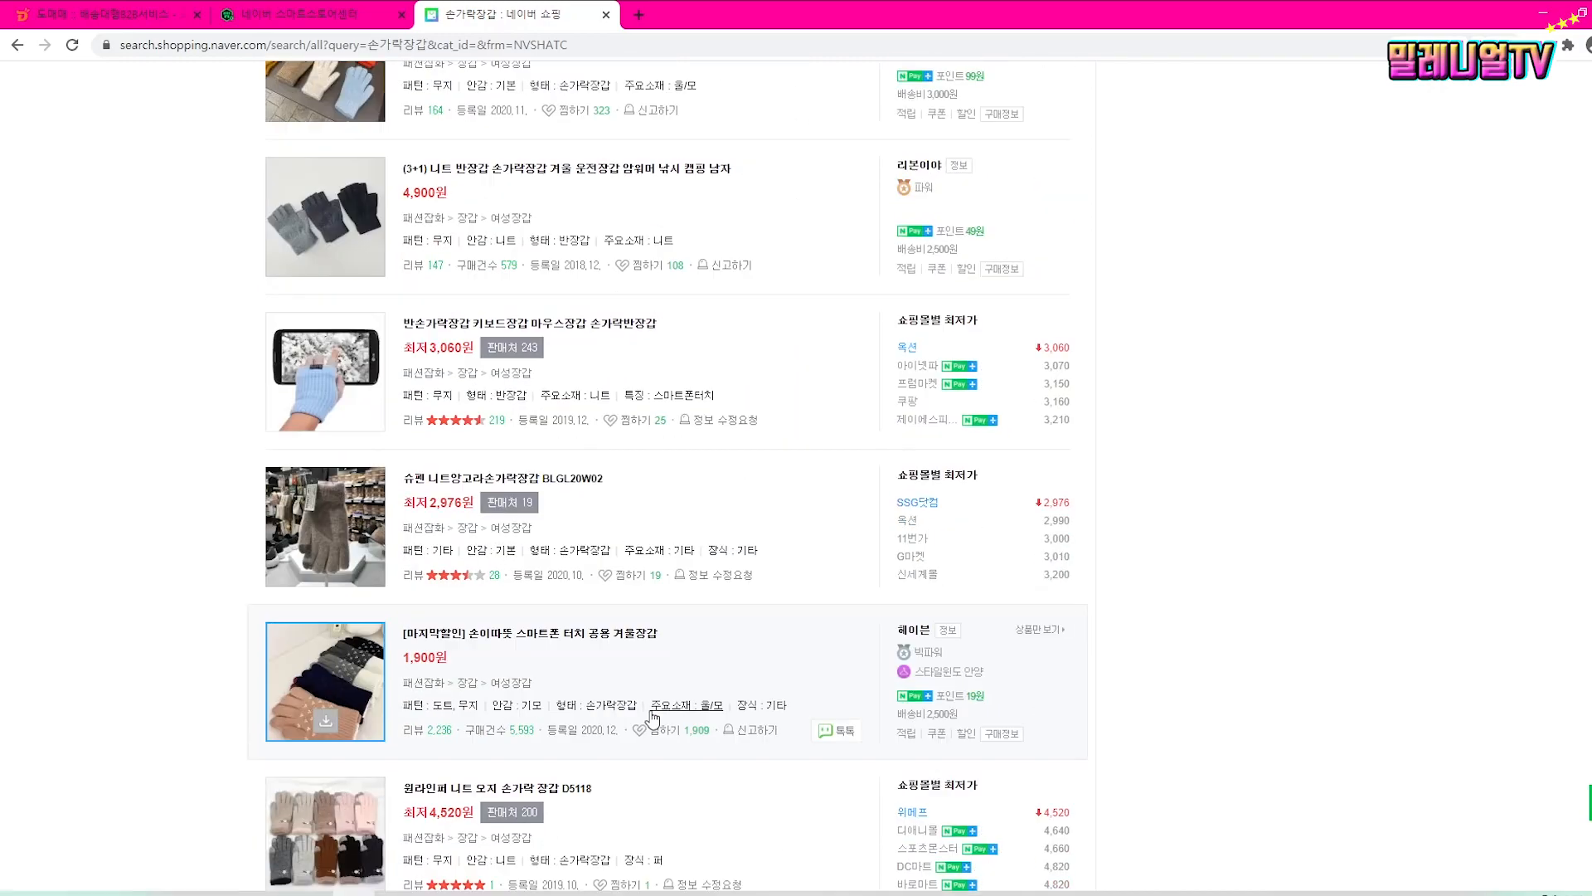
pyautogui.scroll(-4, 652, 720)
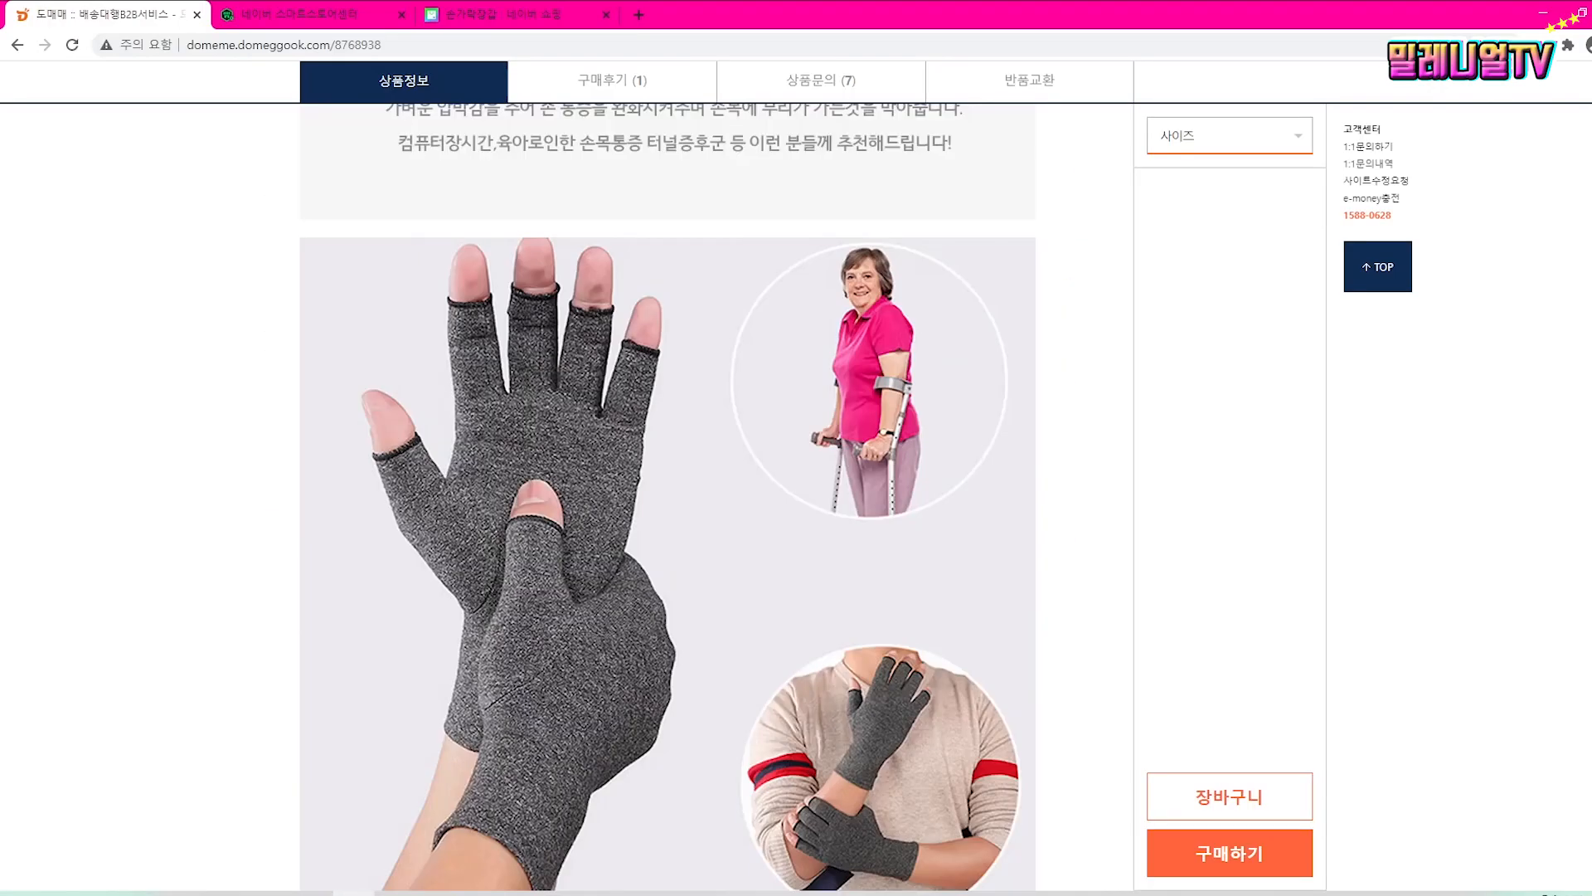
pyautogui.scroll(-15, 667, 498)
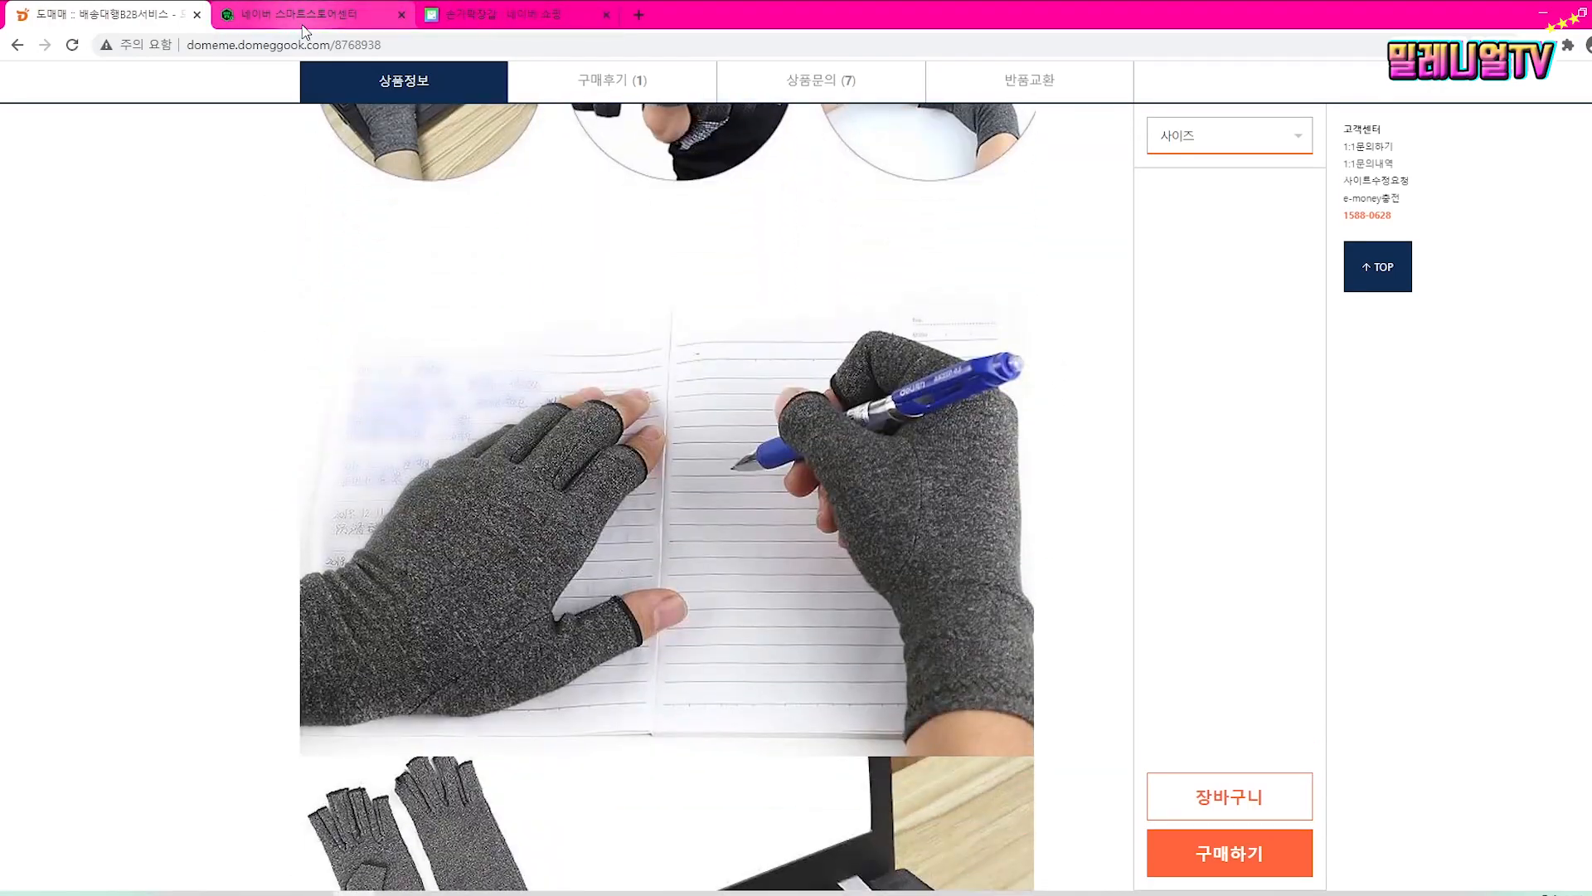
# Step: In the Smart Store registration form, search the categories for "장갑" and set the category to 패션잡화>장갑>남성장갑
pyautogui.click(311, 20)
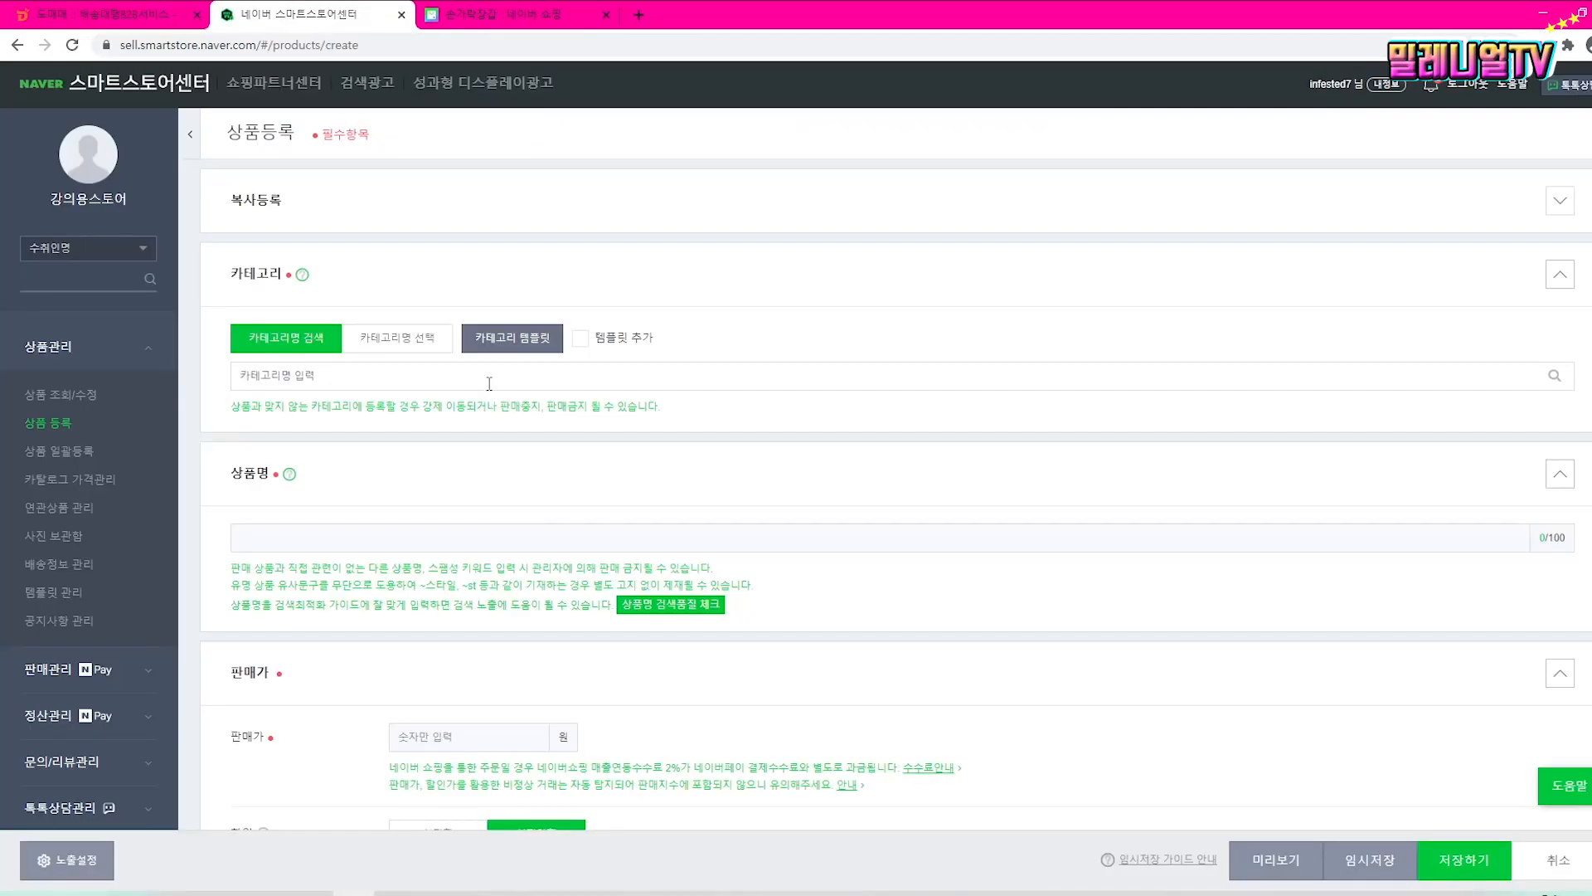
pyautogui.write('장갑')
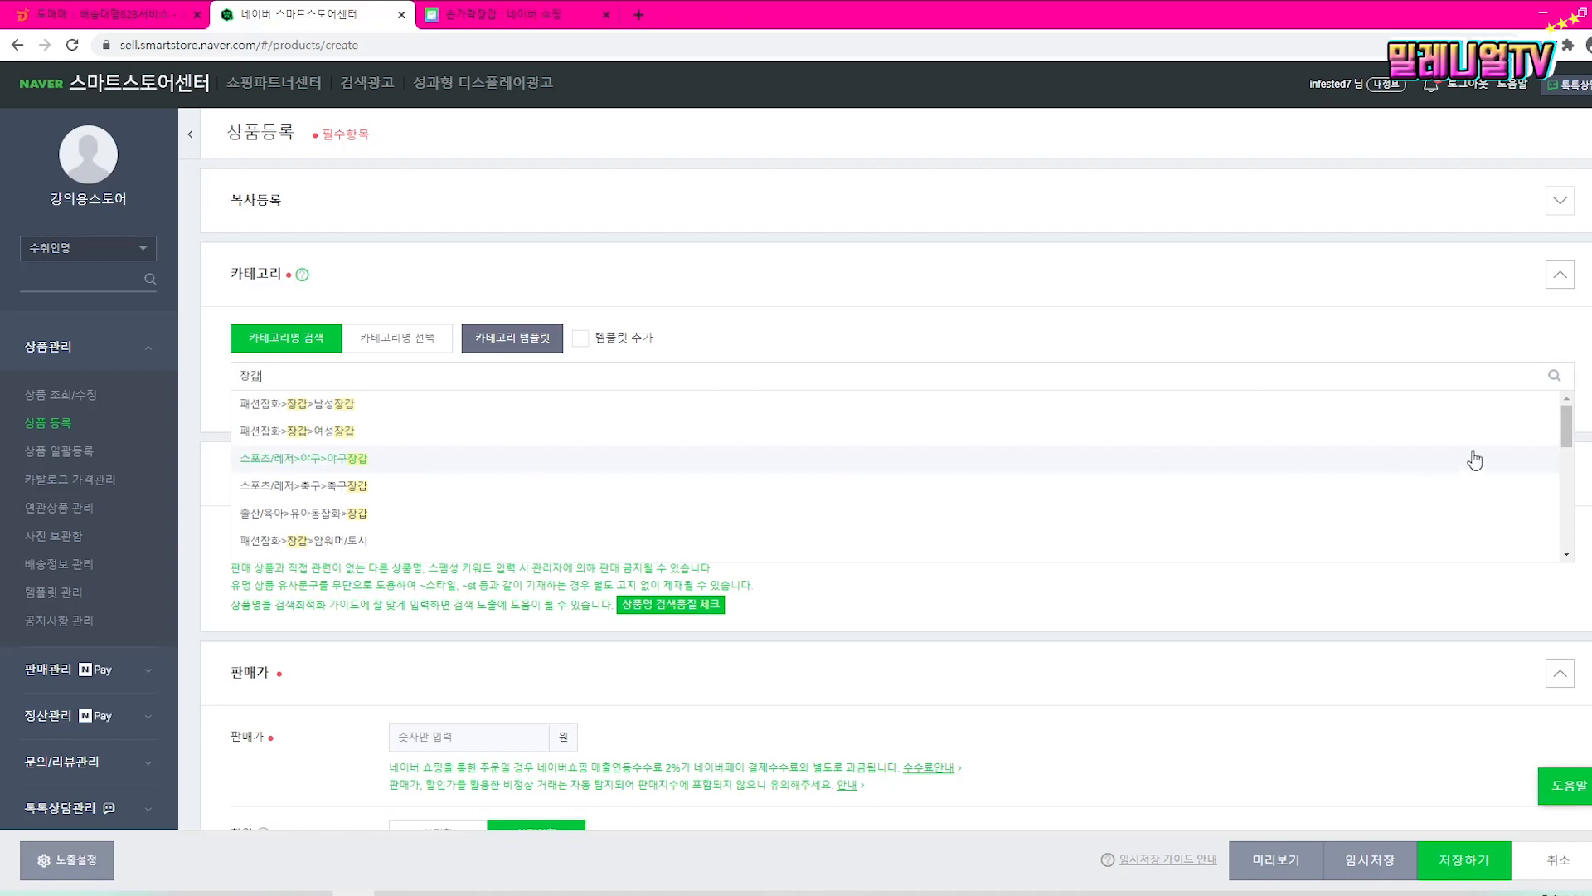
pyautogui.scroll(-5, 514, 530)
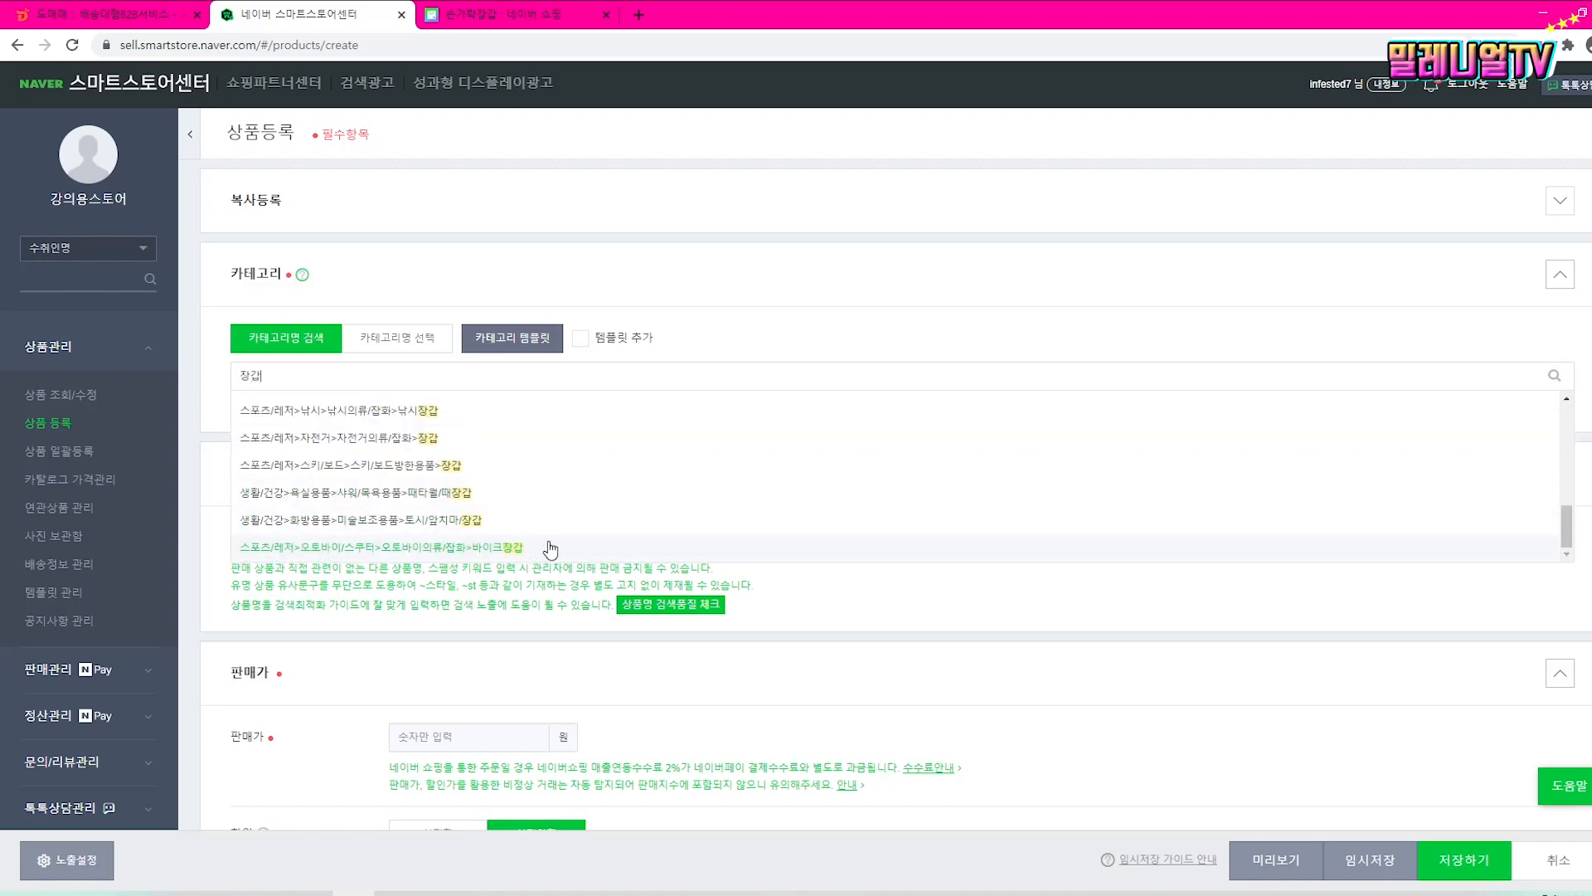
pyautogui.scroll(3, 497, 452)
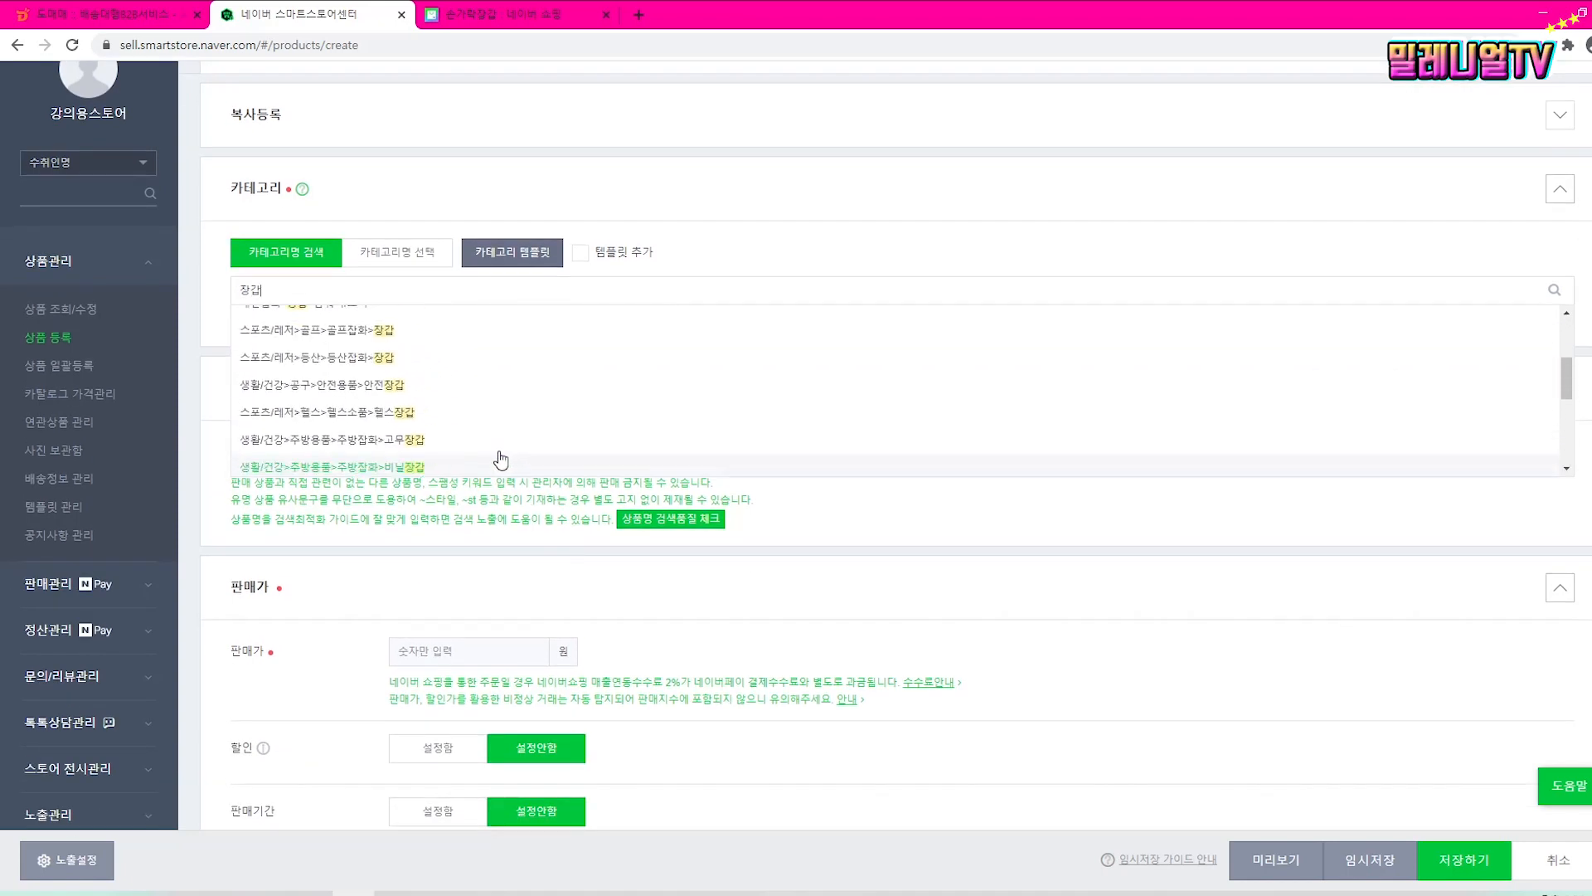
pyautogui.scroll(5, 481, 451)
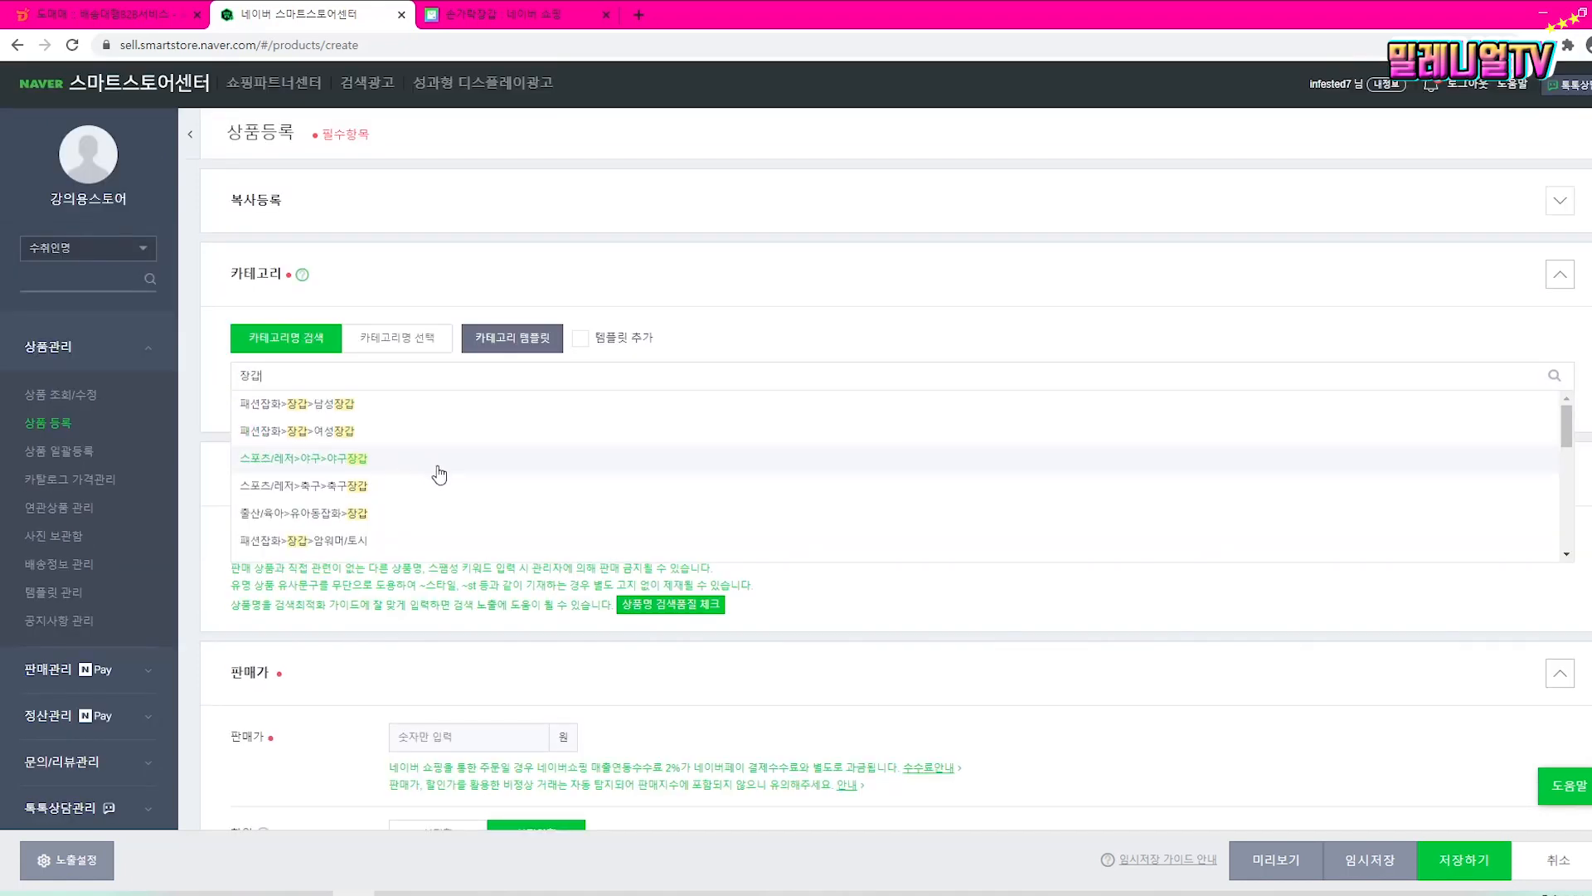
pyautogui.scroll(-2, 496, 519)
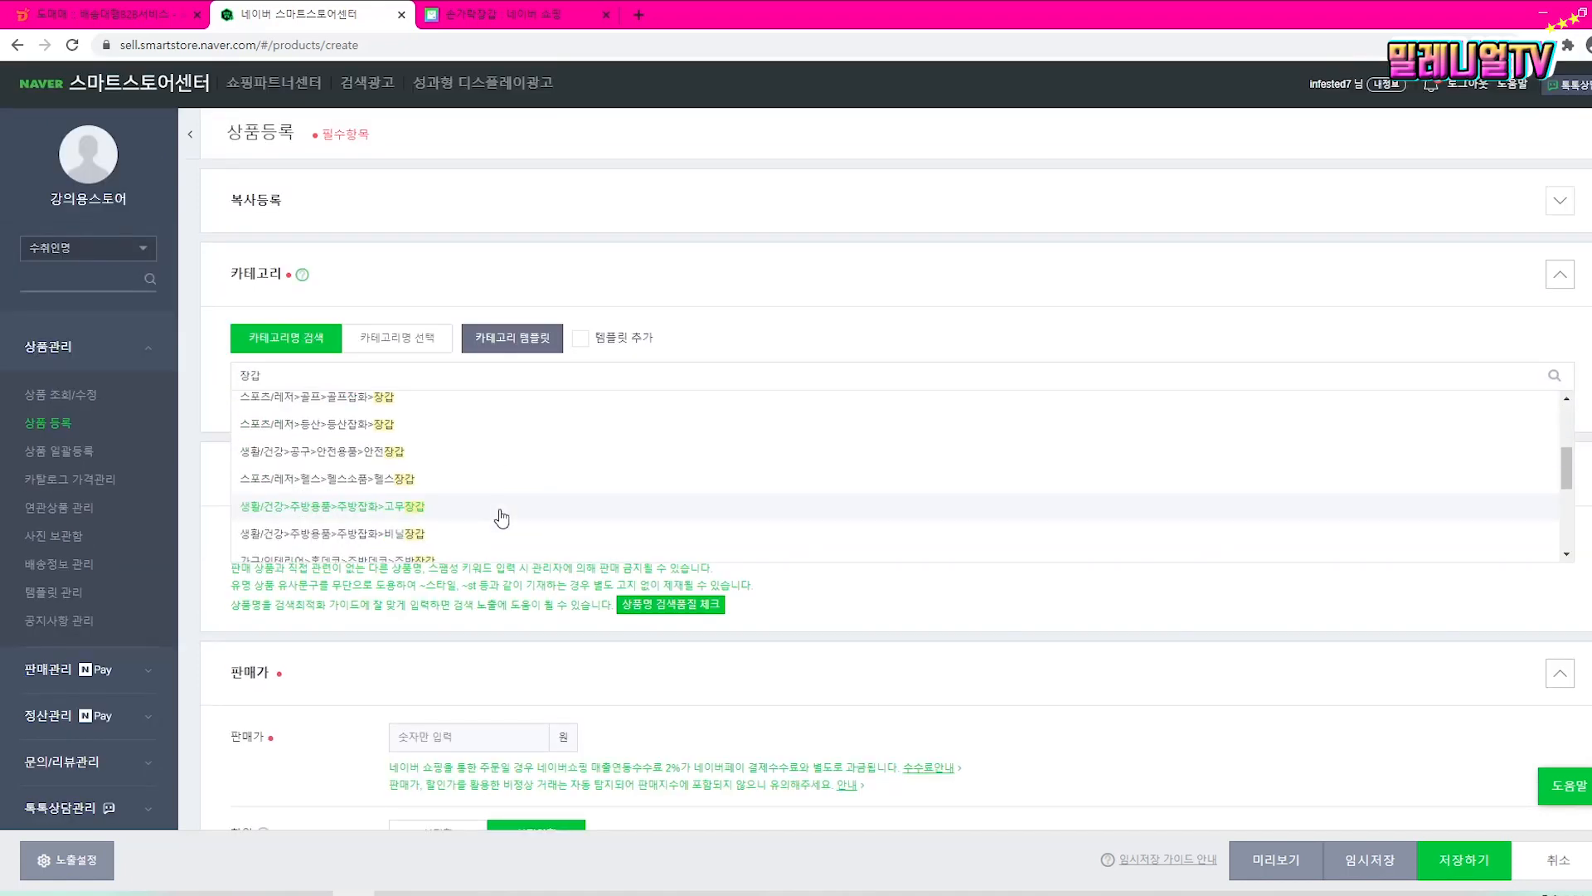
pyautogui.scroll(2, 500, 519)
pyautogui.click(332, 412)
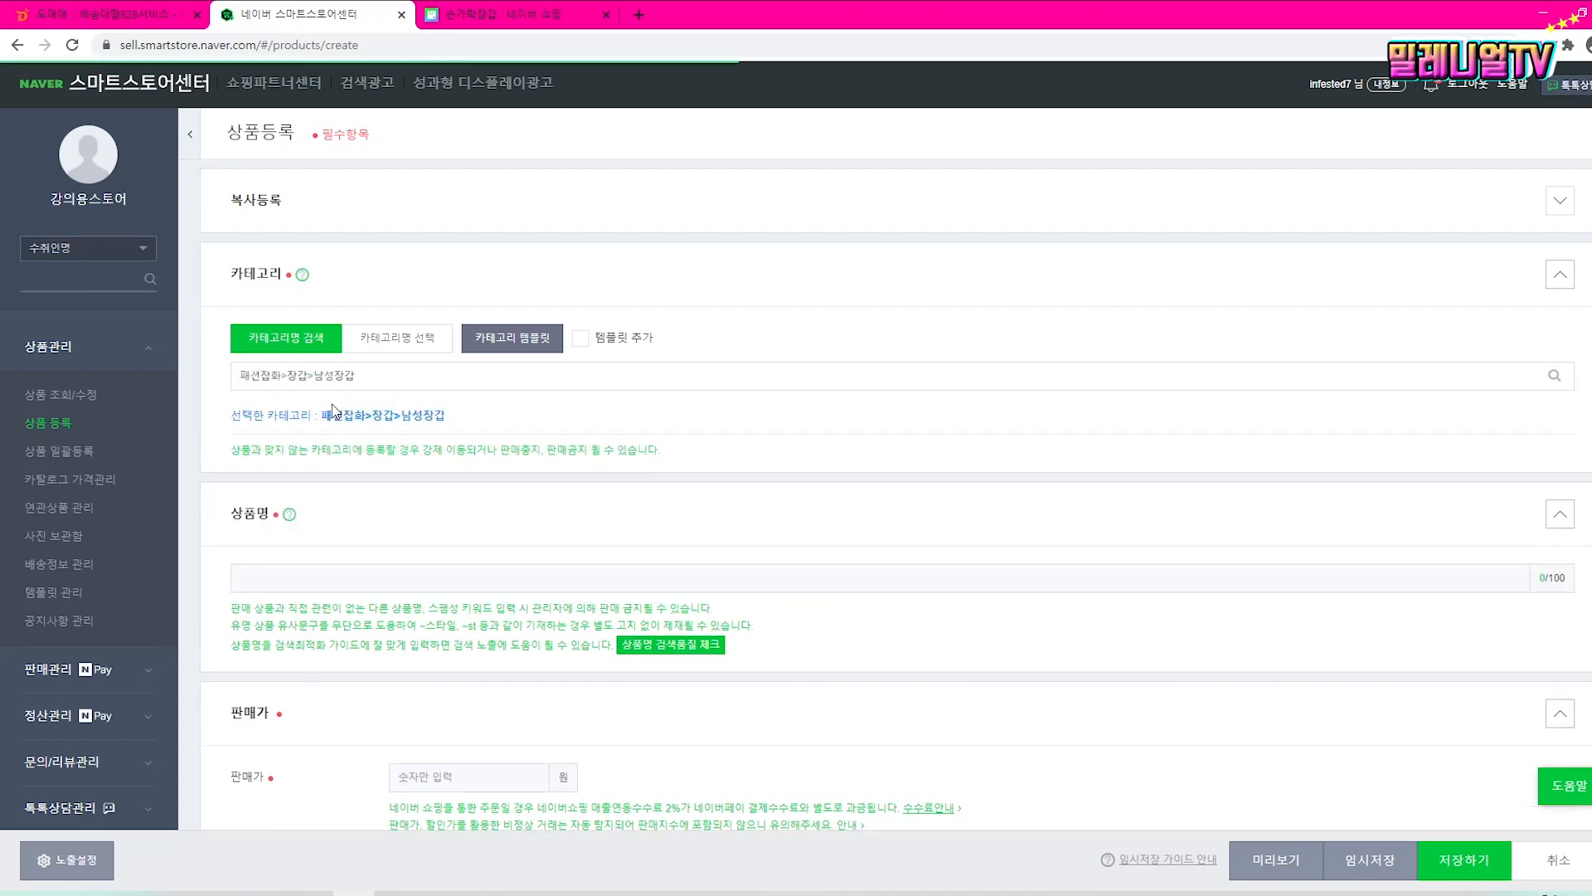
# Step: Copy the product name "손목보호 반장갑 보호대" from the memo into the product name (상품명) field
pyautogui.hotkey('alt', 'Tab')
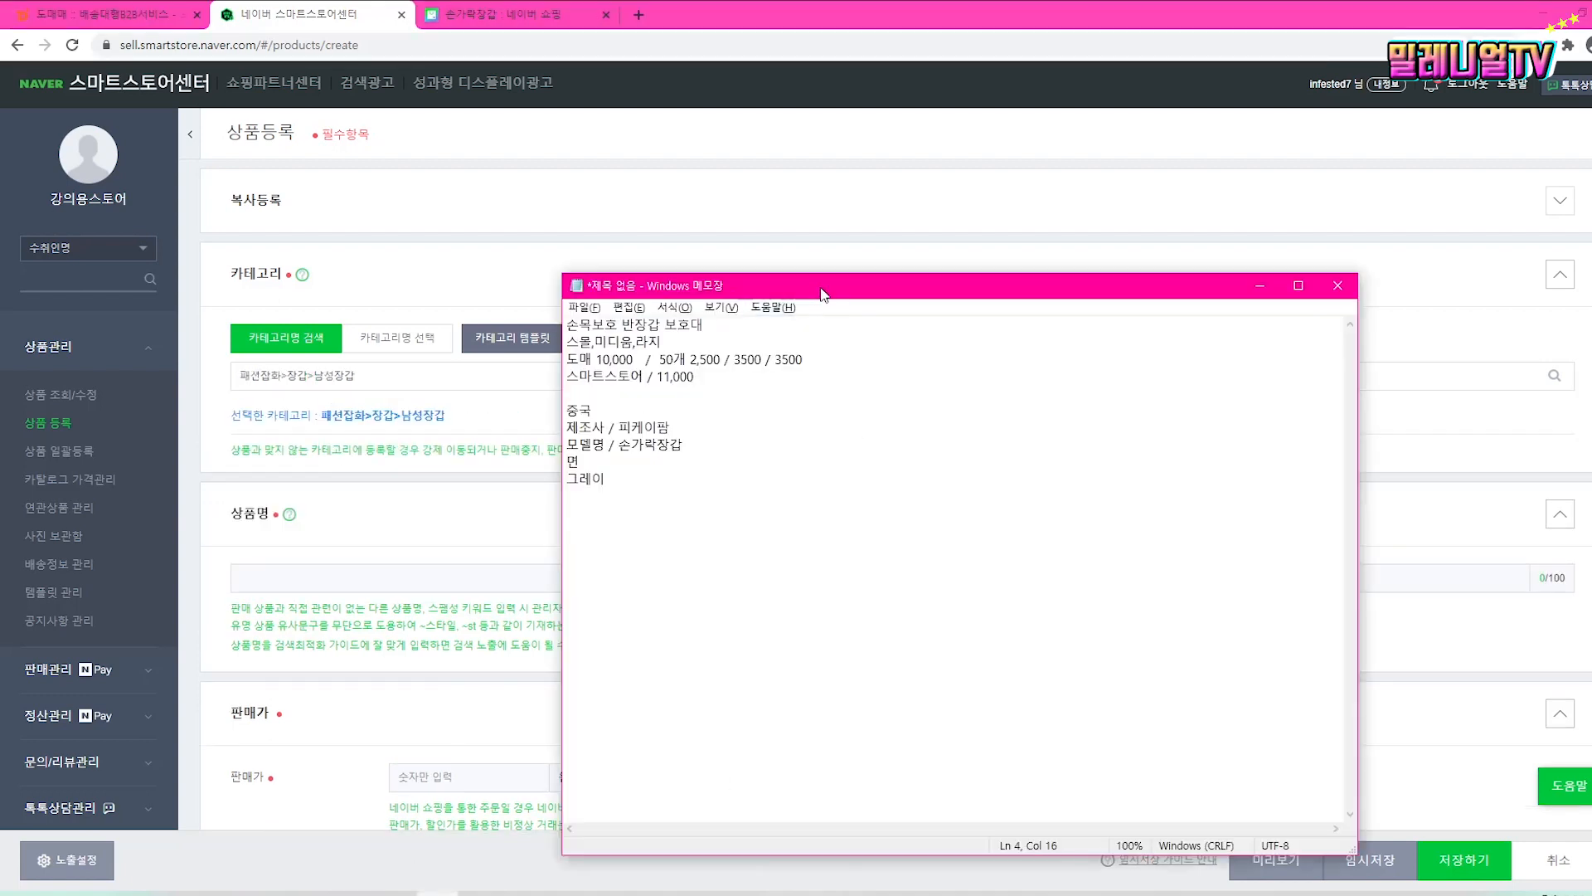
pyautogui.moveTo(817, 292); pyautogui.dragTo(973, 248)
pyautogui.moveTo(860, 280); pyautogui.dragTo(689, 282)
pyautogui.hotkey('ctrl', 'c')
pyautogui.click(439, 580)
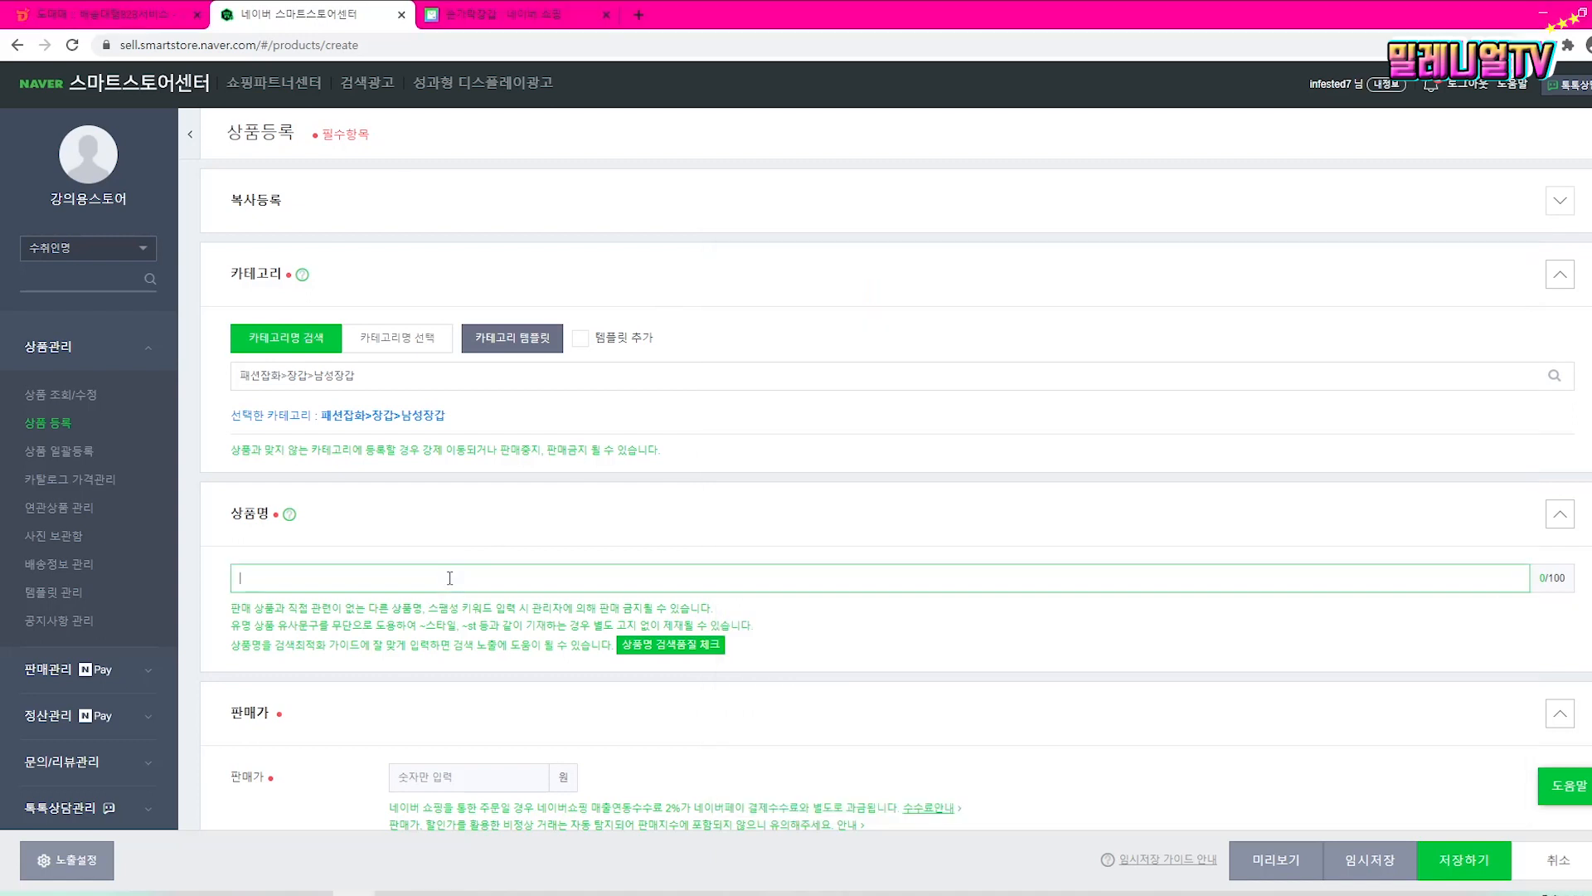
pyautogui.hotkey('ctrl', 'v')
# Step: Review the product name's character count and run the product name search quality check (상품명 검색품질 체크)
pyautogui.hotkey('ctrl', 'a')
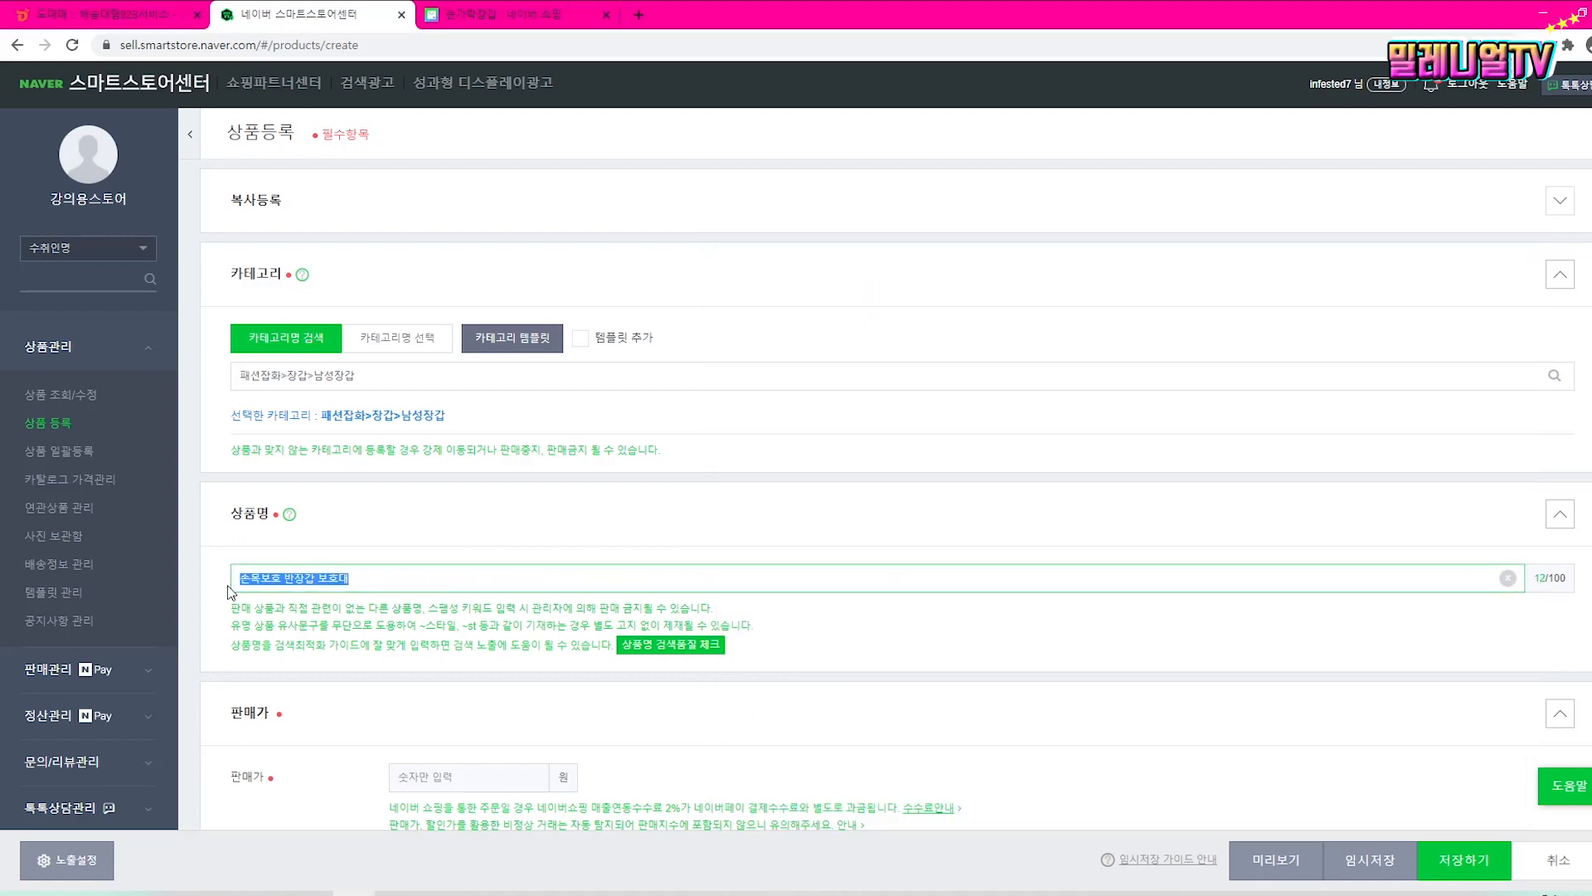
pyautogui.moveTo(1532, 578); pyautogui.dragTo(1549, 578)
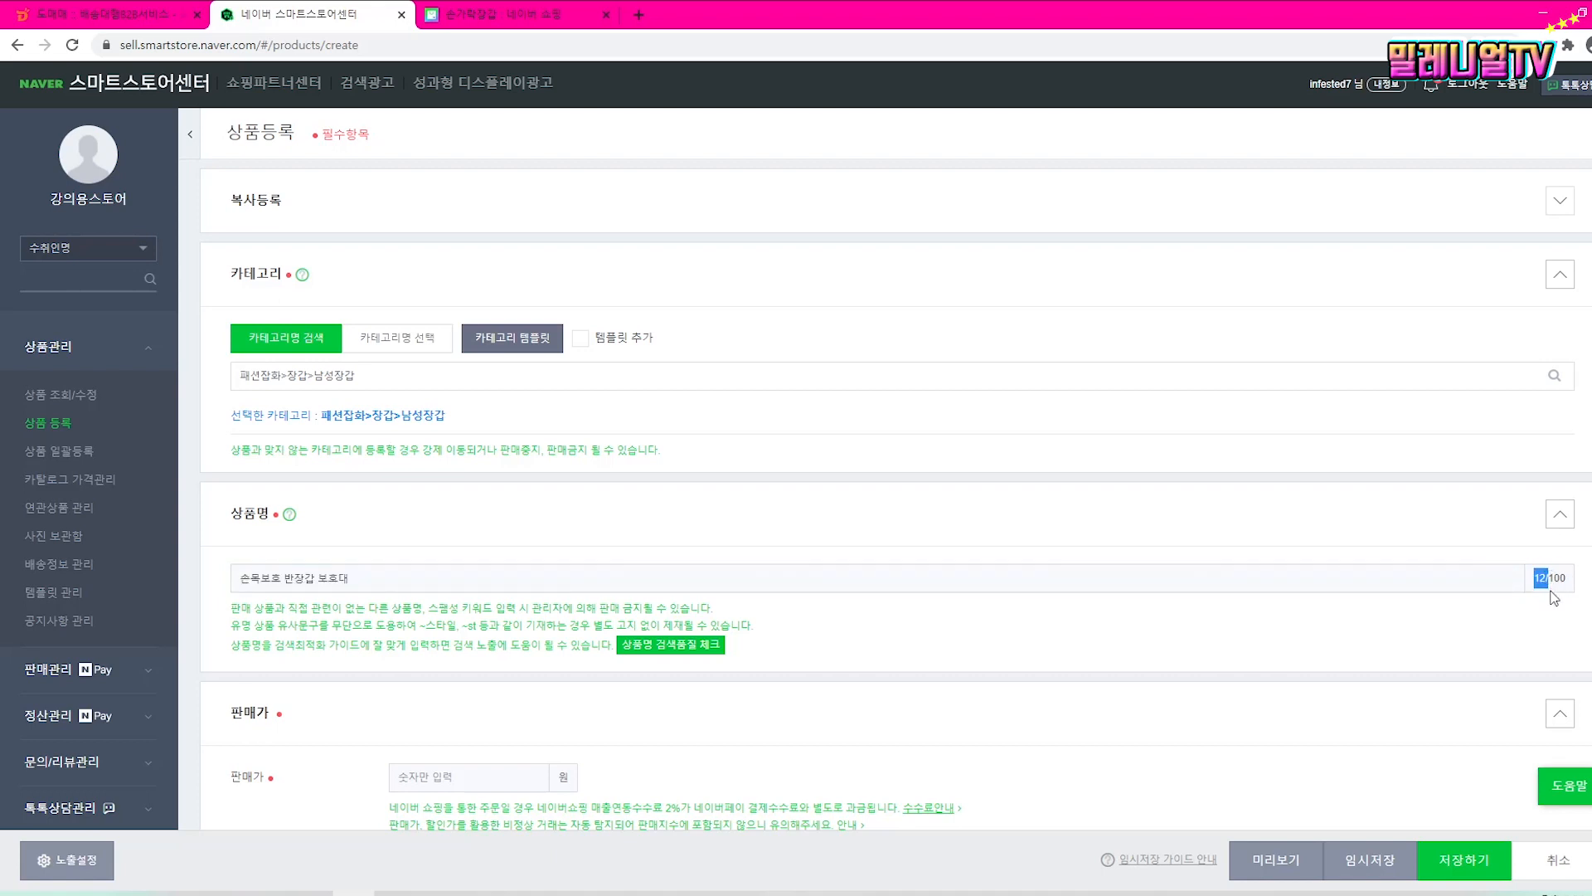
pyautogui.click(1068, 584)
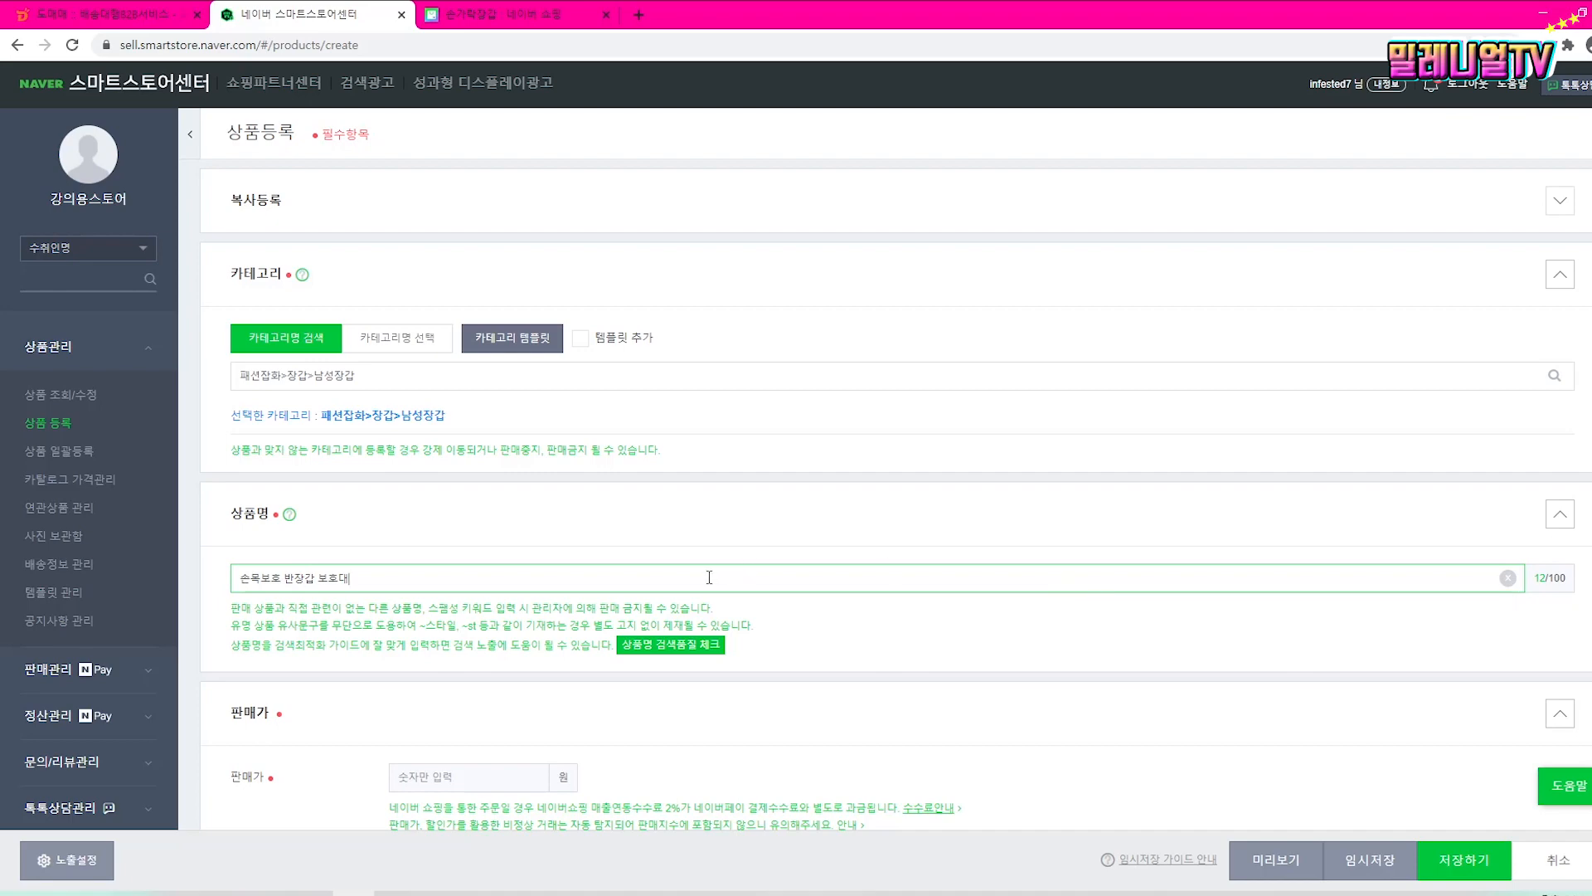
pyautogui.click(658, 655)
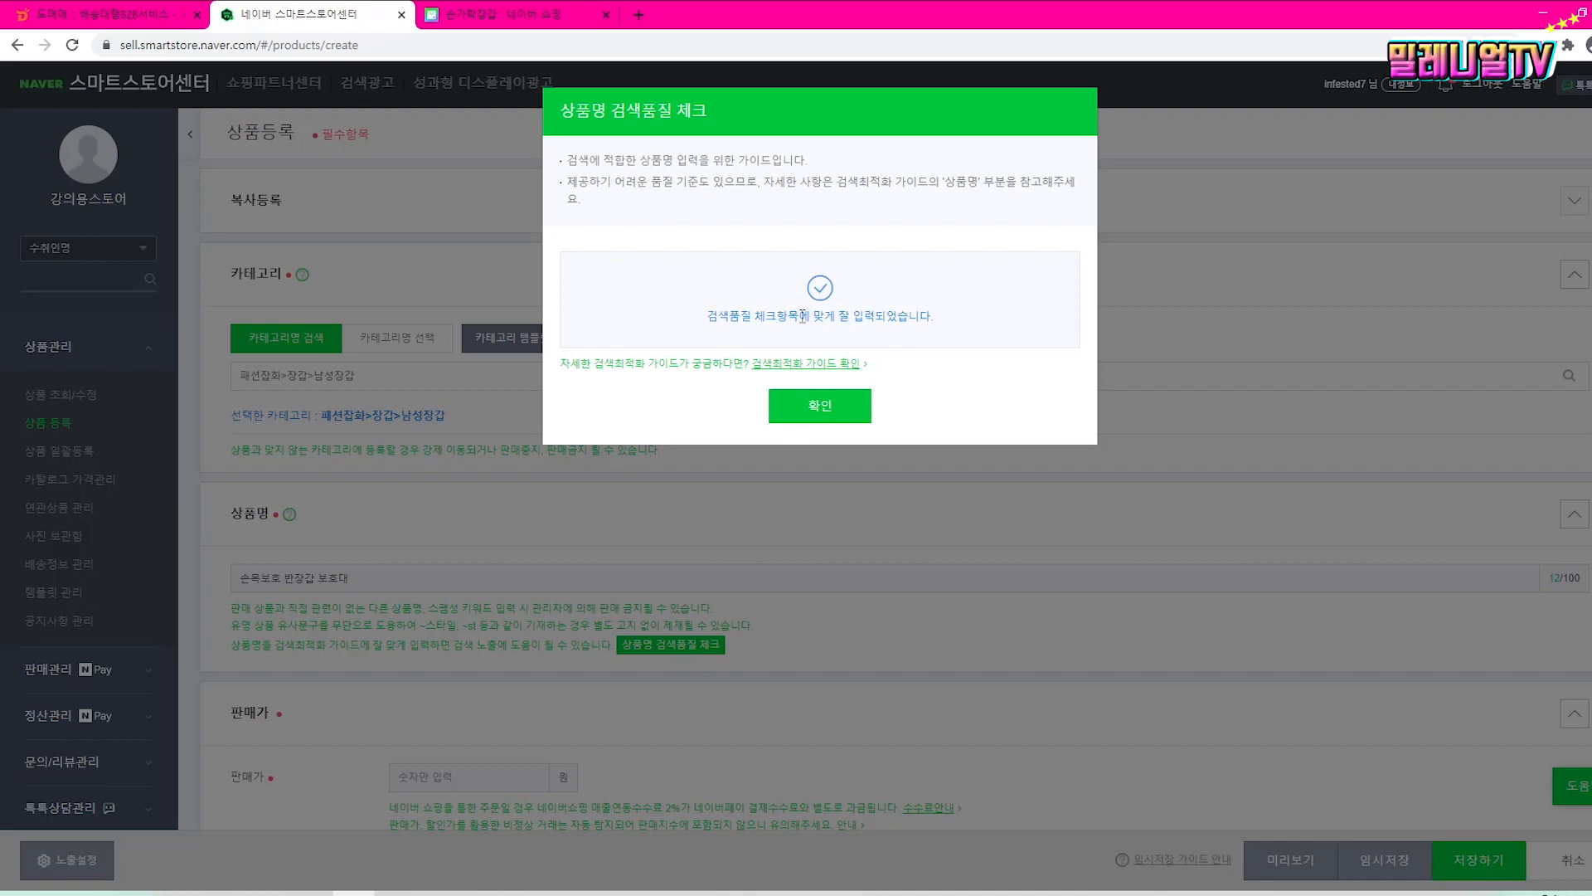
pyautogui.click(843, 408)
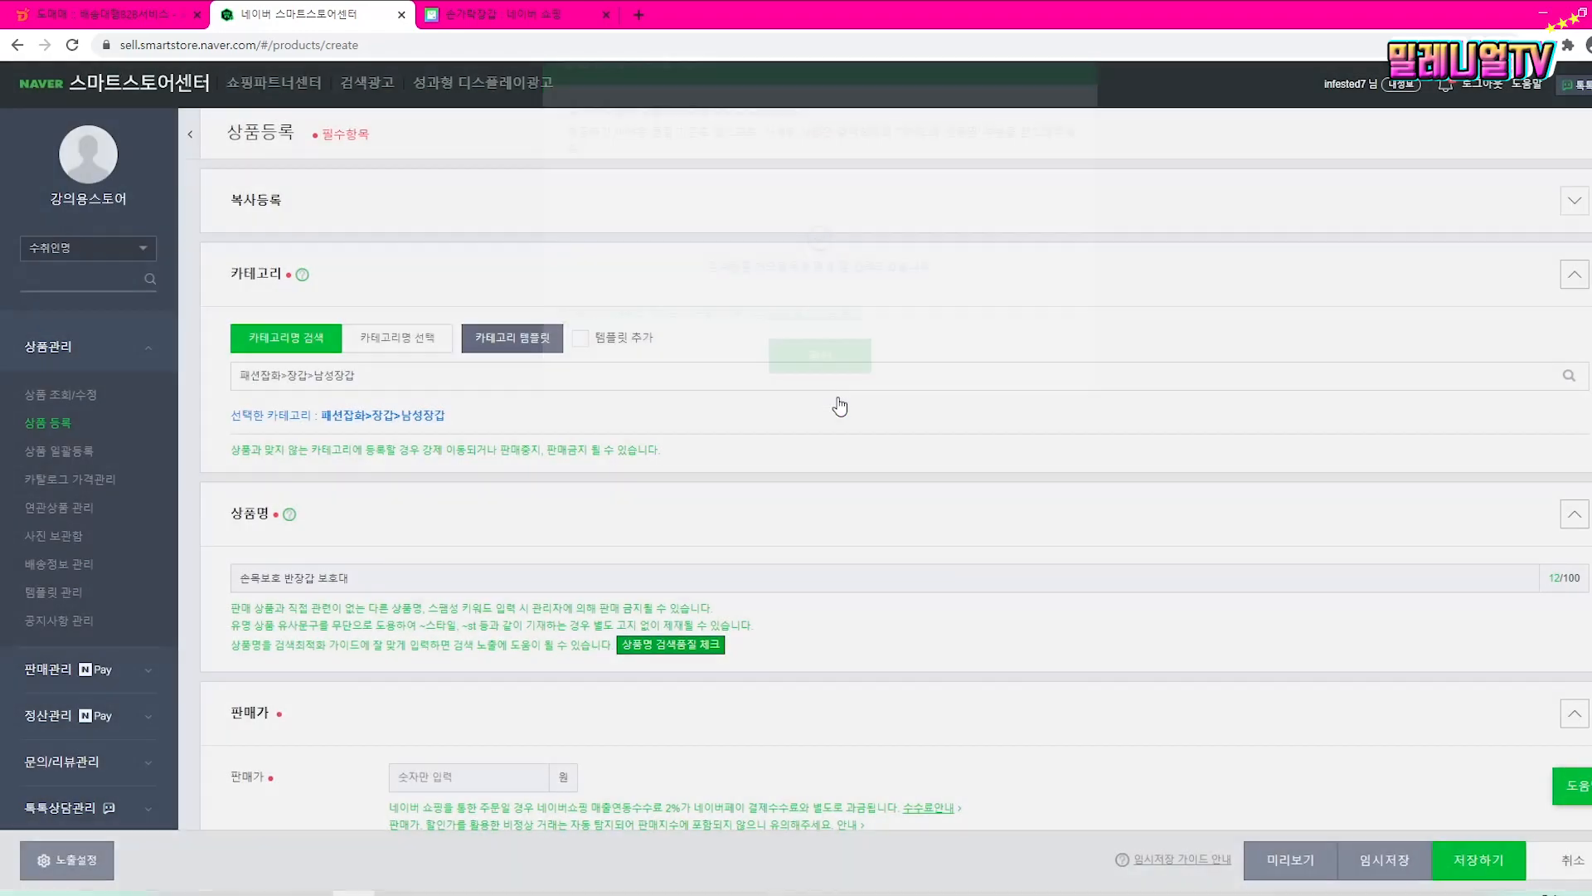
# Step: Consult the smart store price in the memo and set the selling price (판매가) to 13,000 won
pyautogui.scroll(-1, 730, 597)
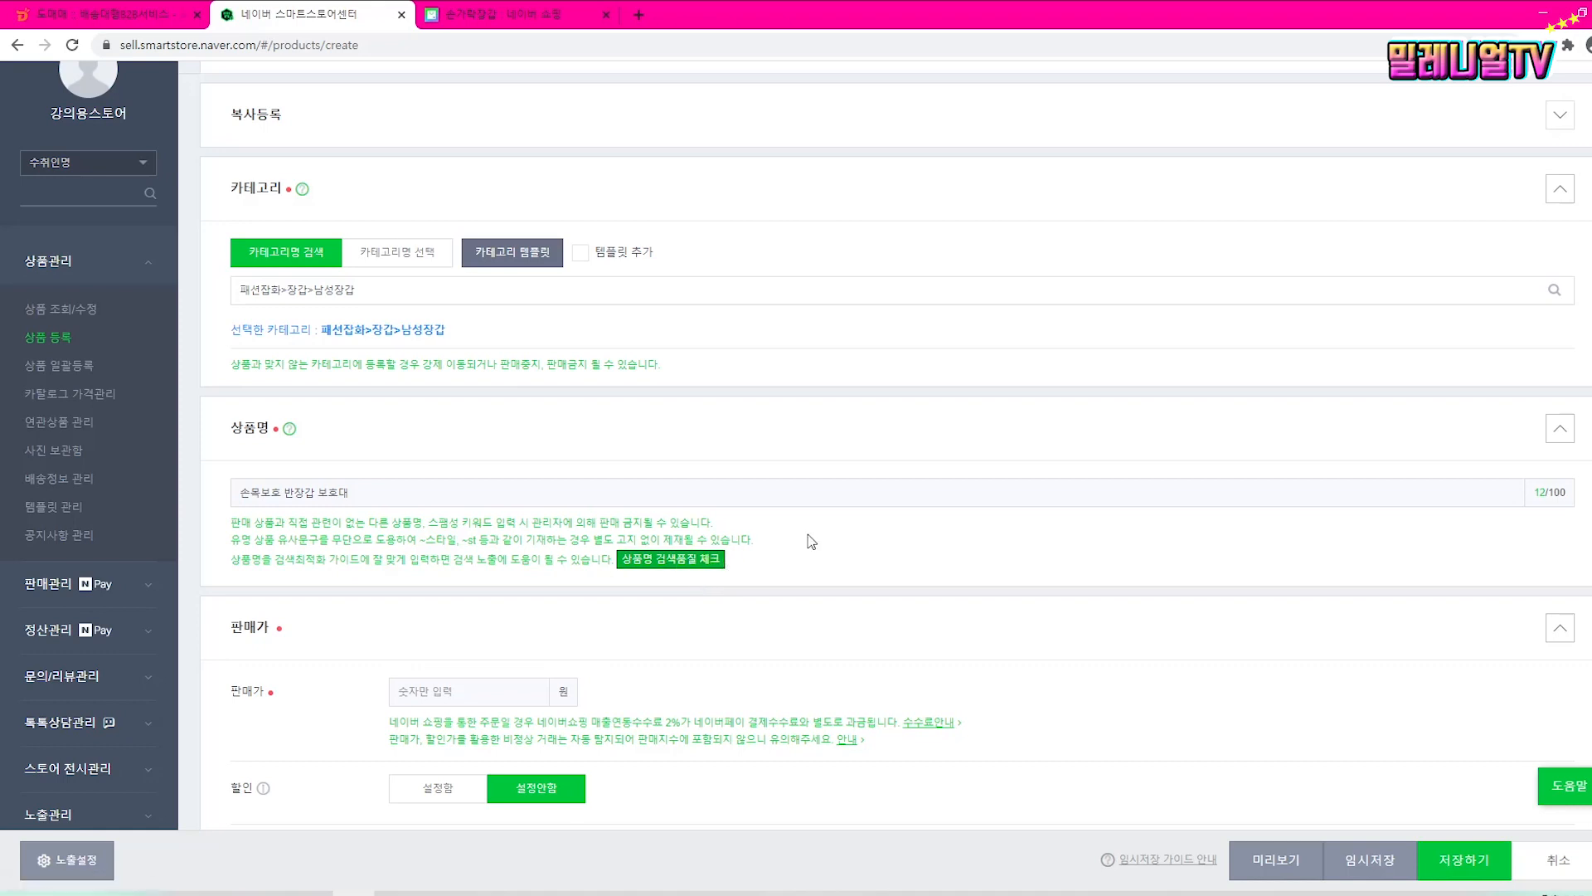
pyautogui.scroll(-4, 818, 444)
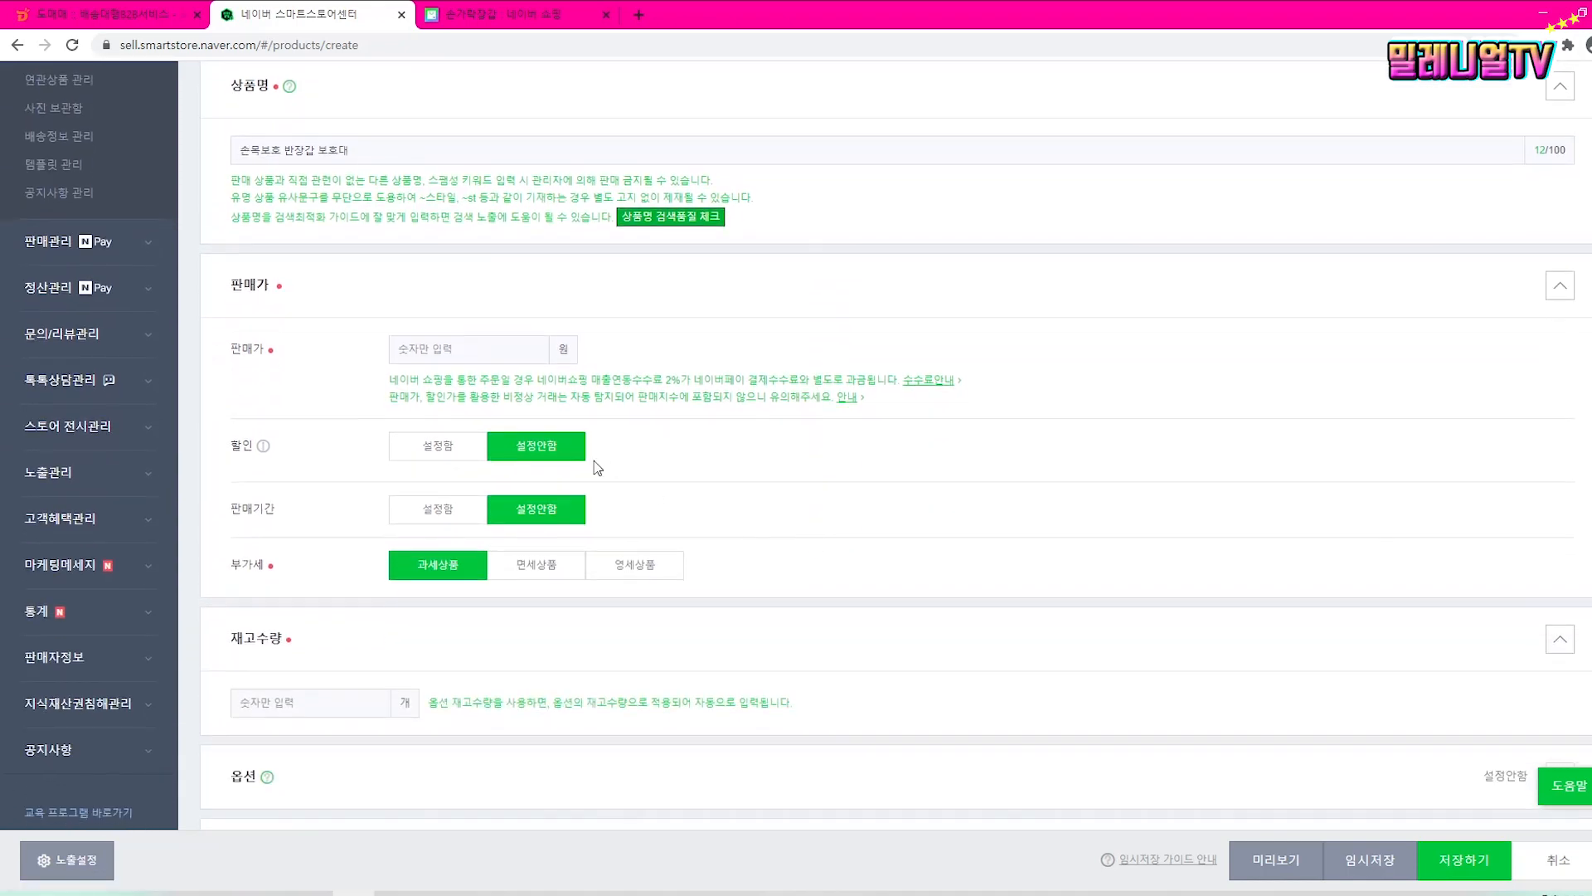
pyautogui.click(470, 349)
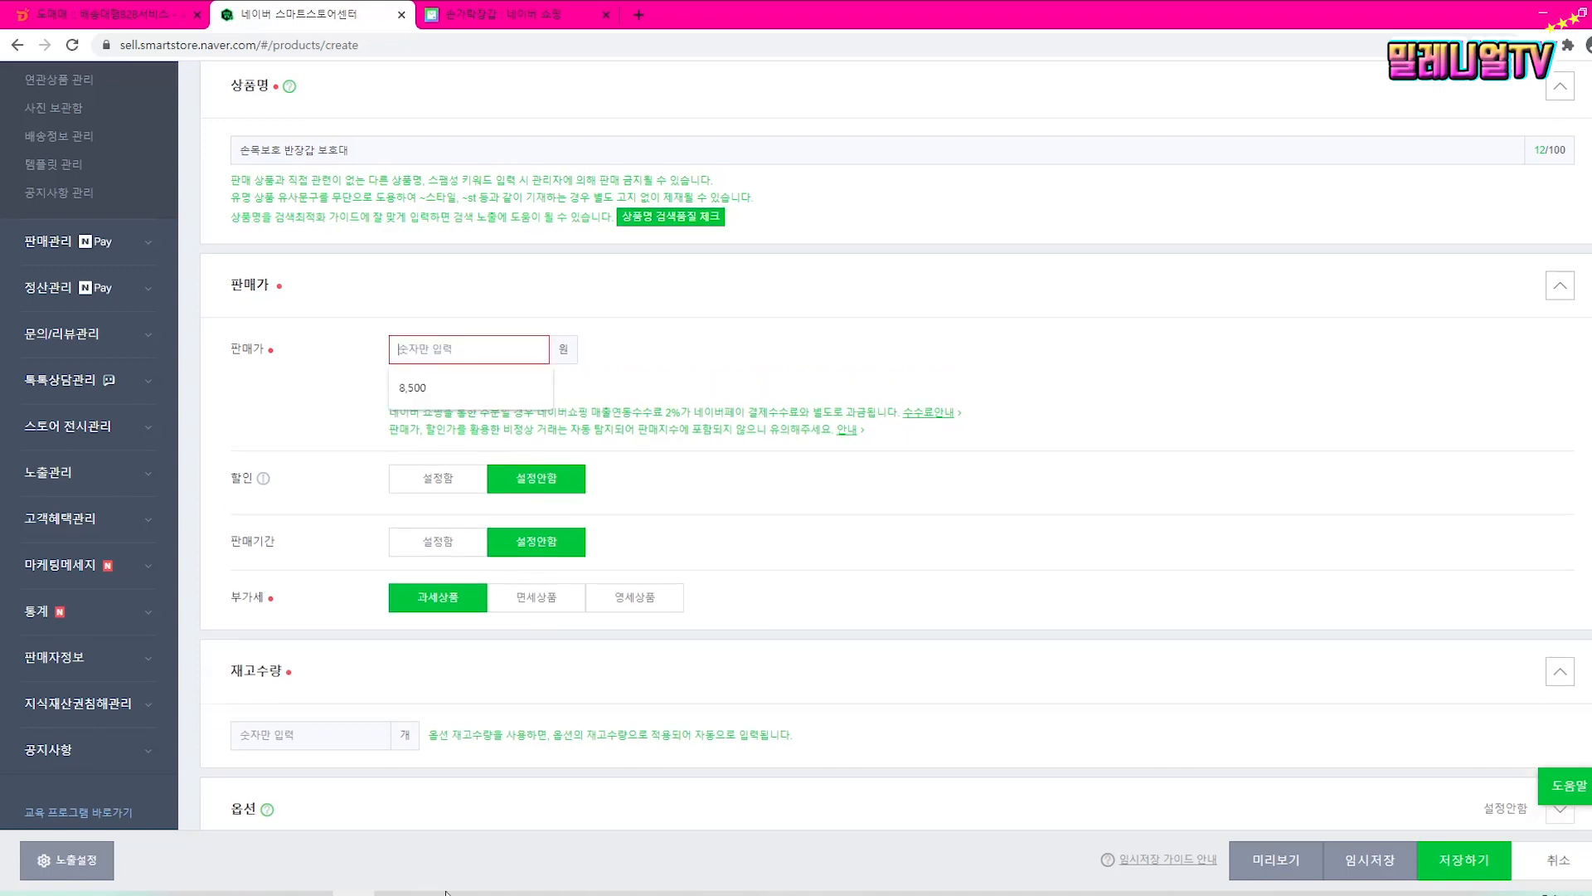
pyautogui.click(438, 893)
pyautogui.moveTo(815, 335); pyautogui.dragTo(854, 333)
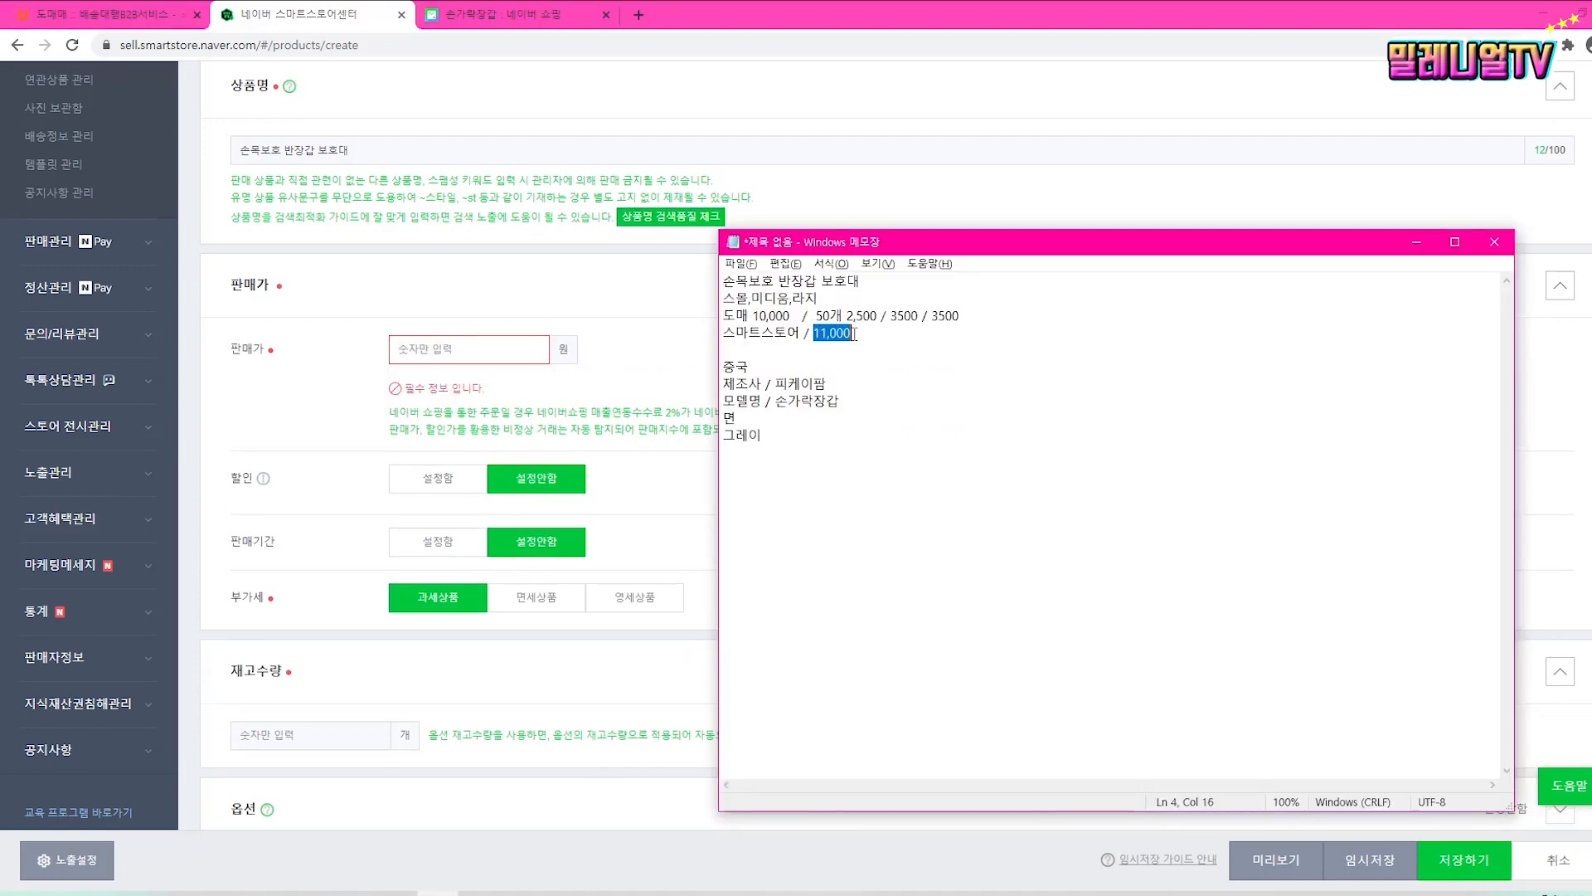
pyautogui.click(852, 375)
pyautogui.click(438, 350)
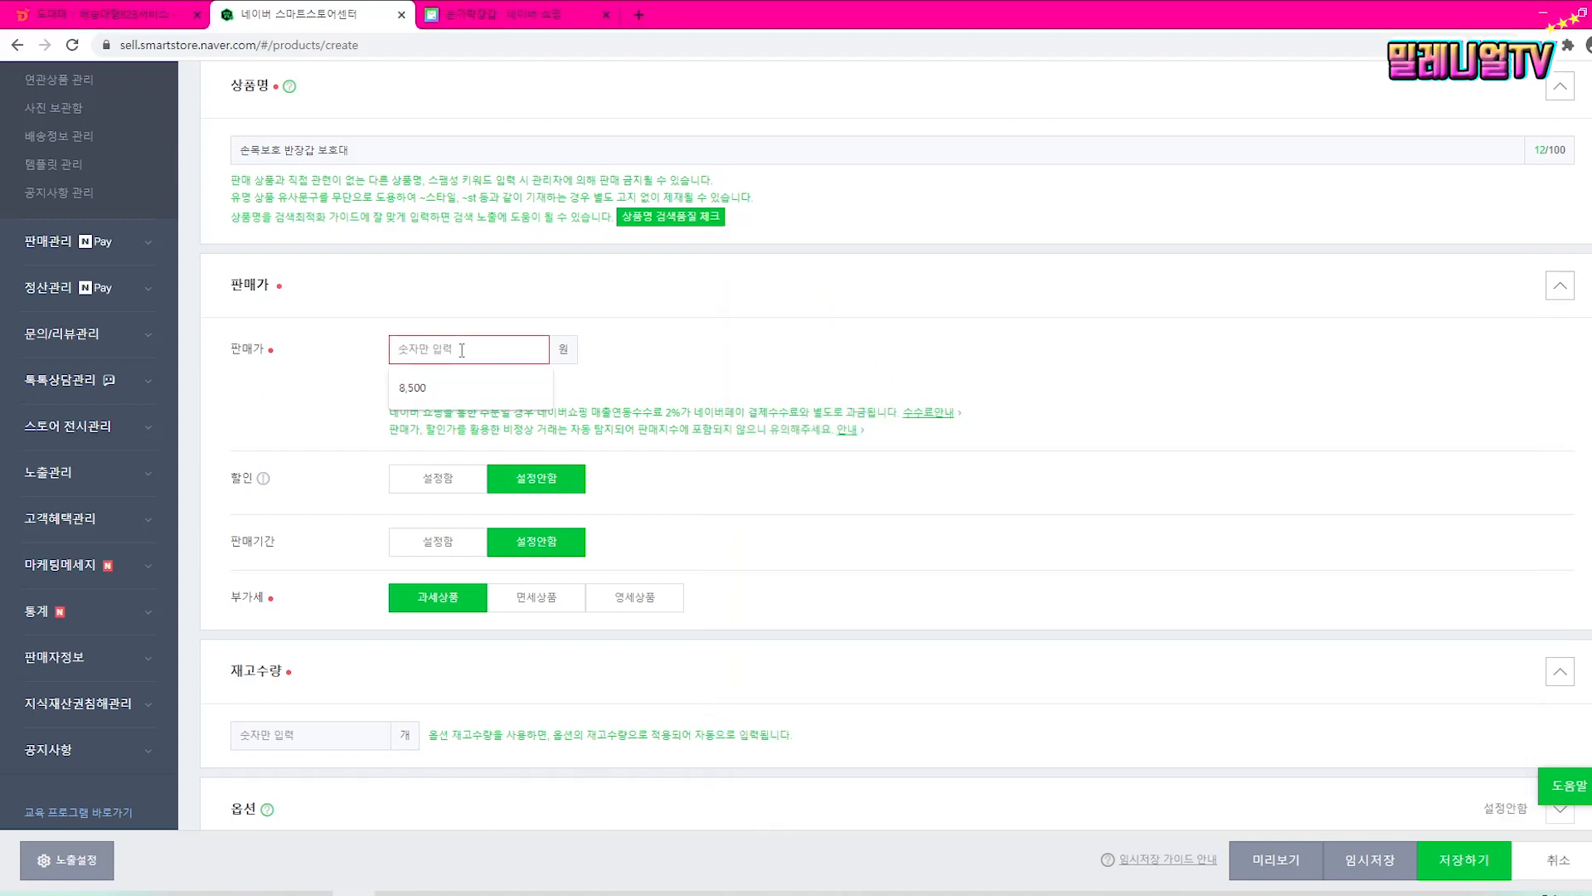
pyautogui.write('130000')
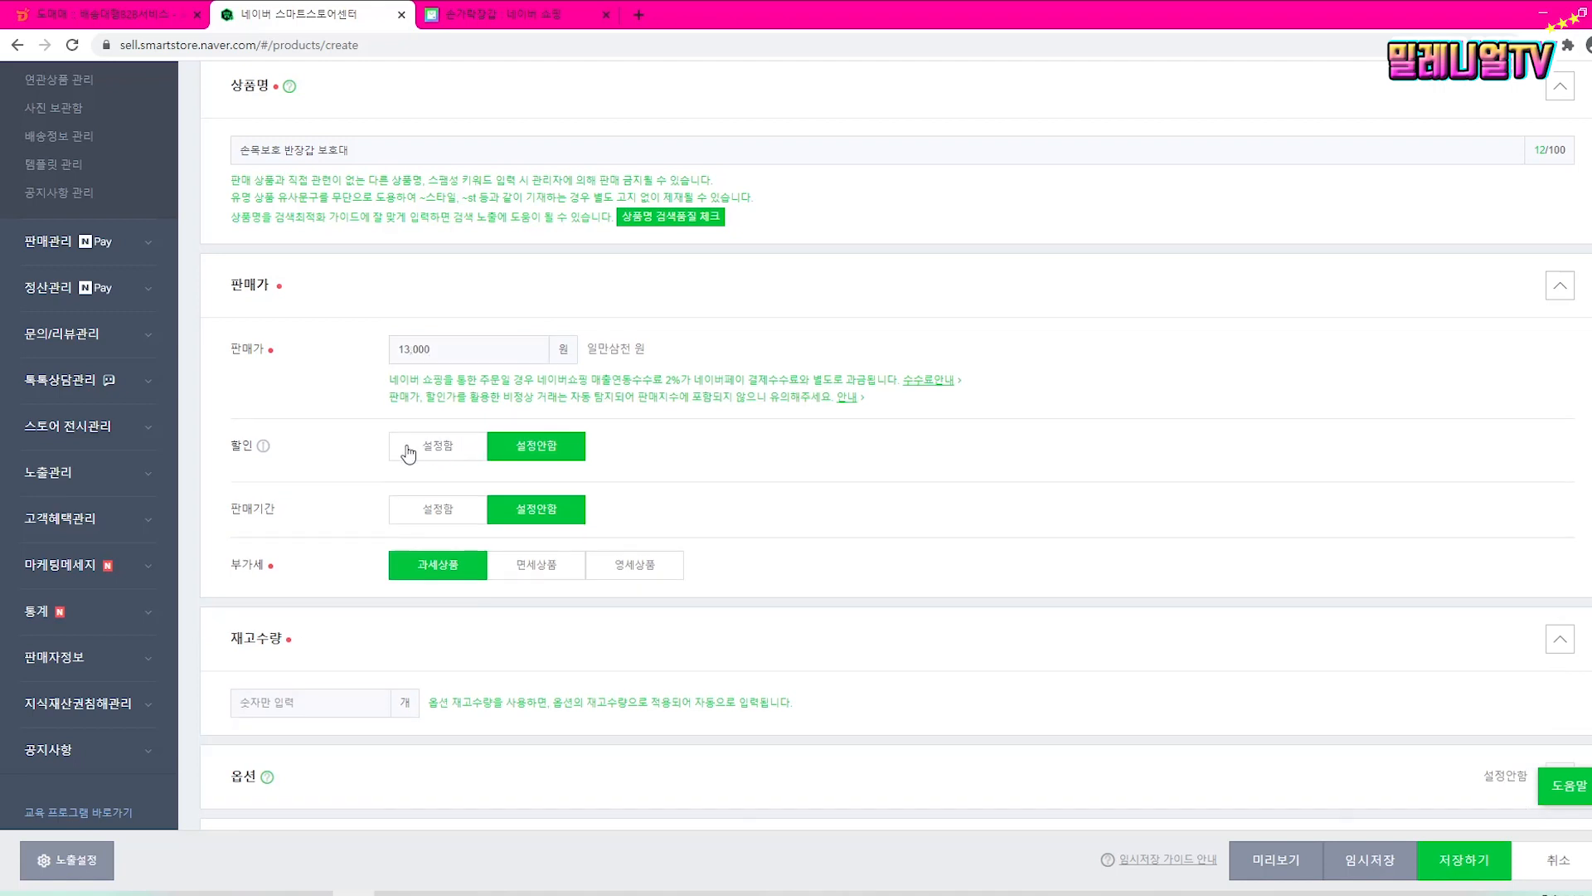
# Step: Enable the discount with 전체 할인 set to 2,000 won and compare the discounted price with the selling price
pyautogui.click(408, 454)
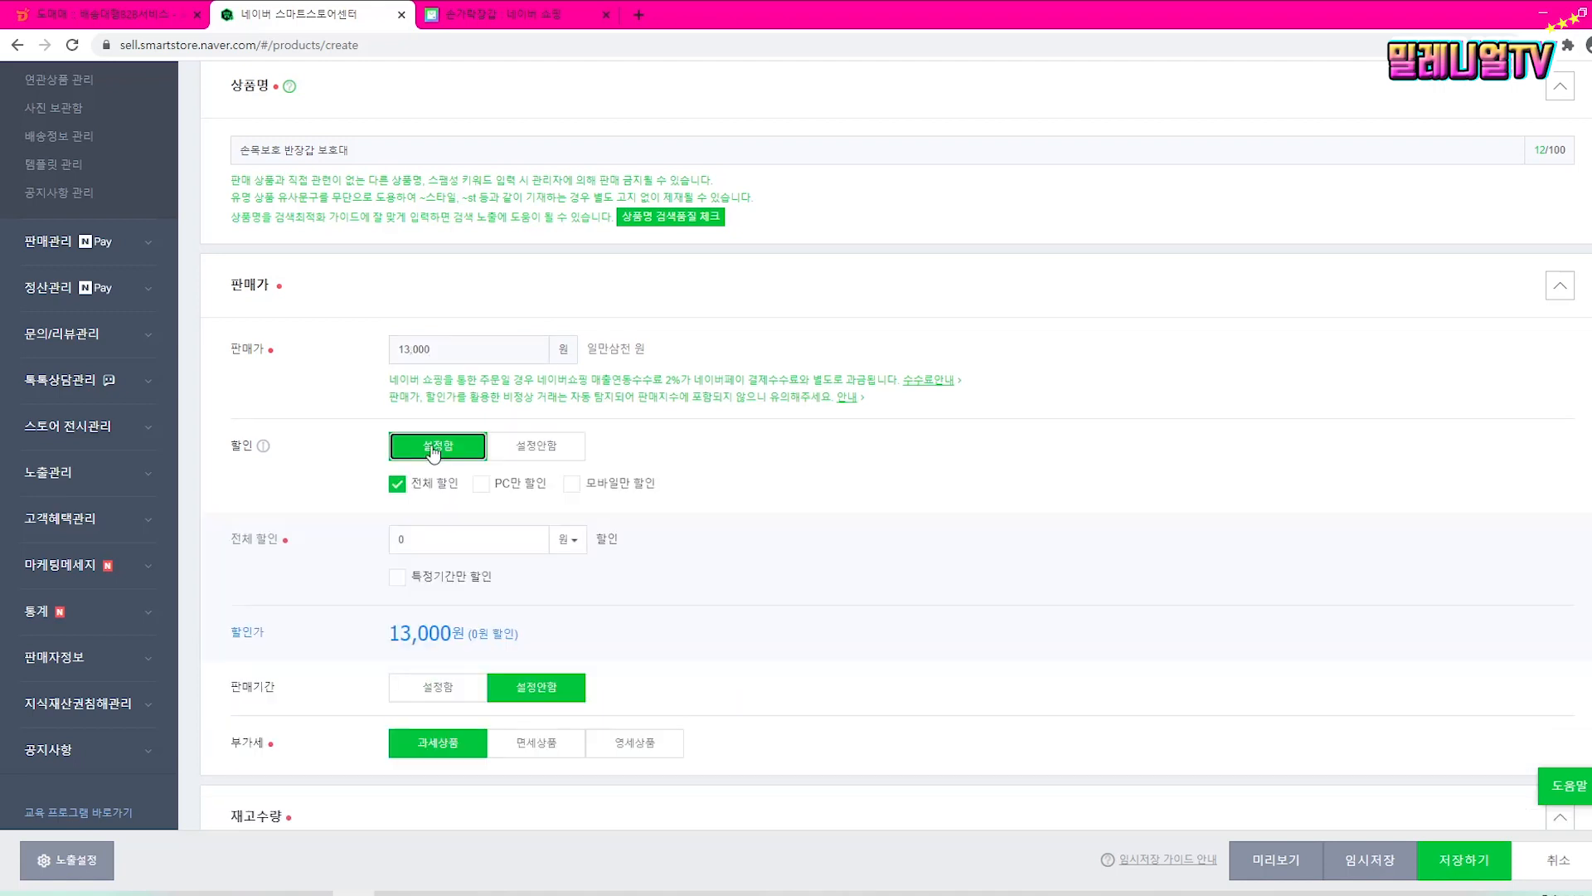
pyautogui.click(456, 545)
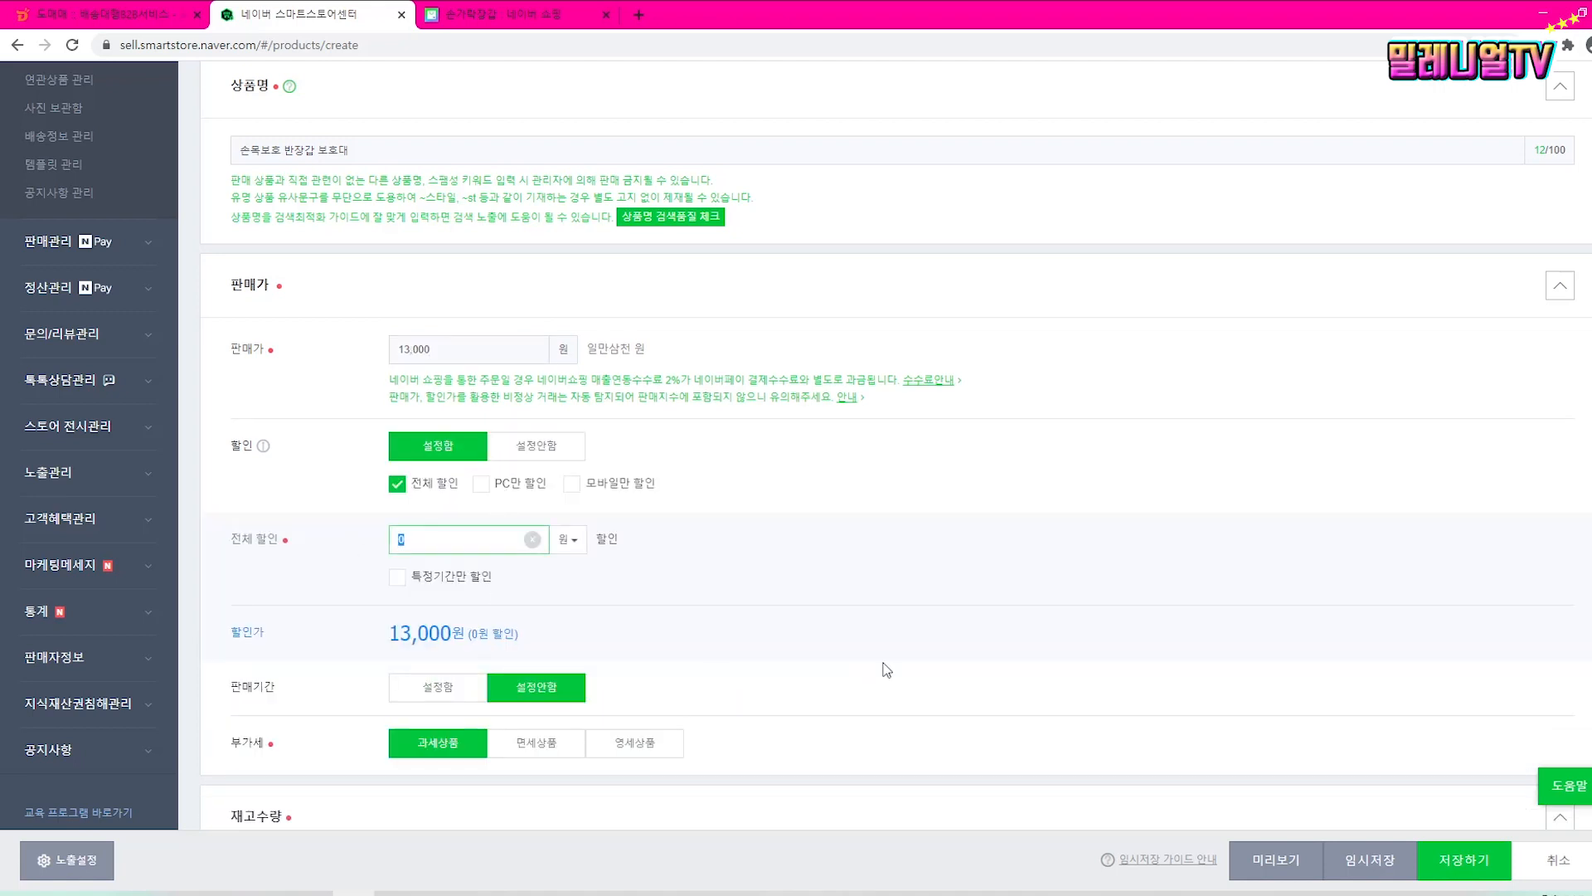
pyautogui.write('2000')
pyautogui.click(775, 628)
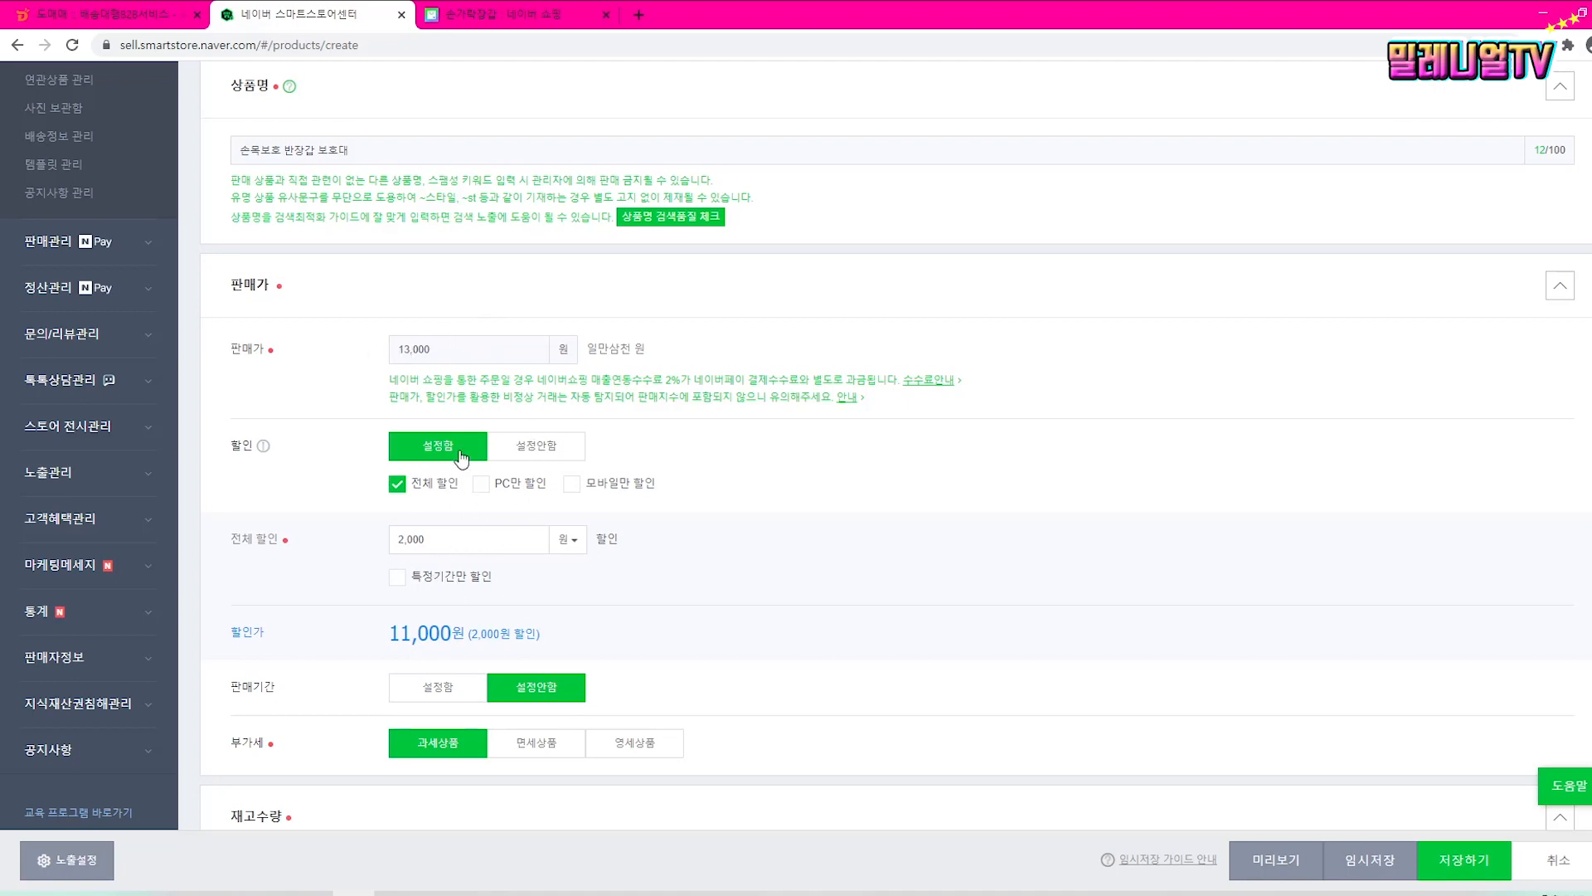
pyautogui.moveTo(386, 634); pyautogui.dragTo(454, 635)
pyautogui.click(601, 647)
pyautogui.moveTo(392, 635); pyautogui.dragTo(454, 640)
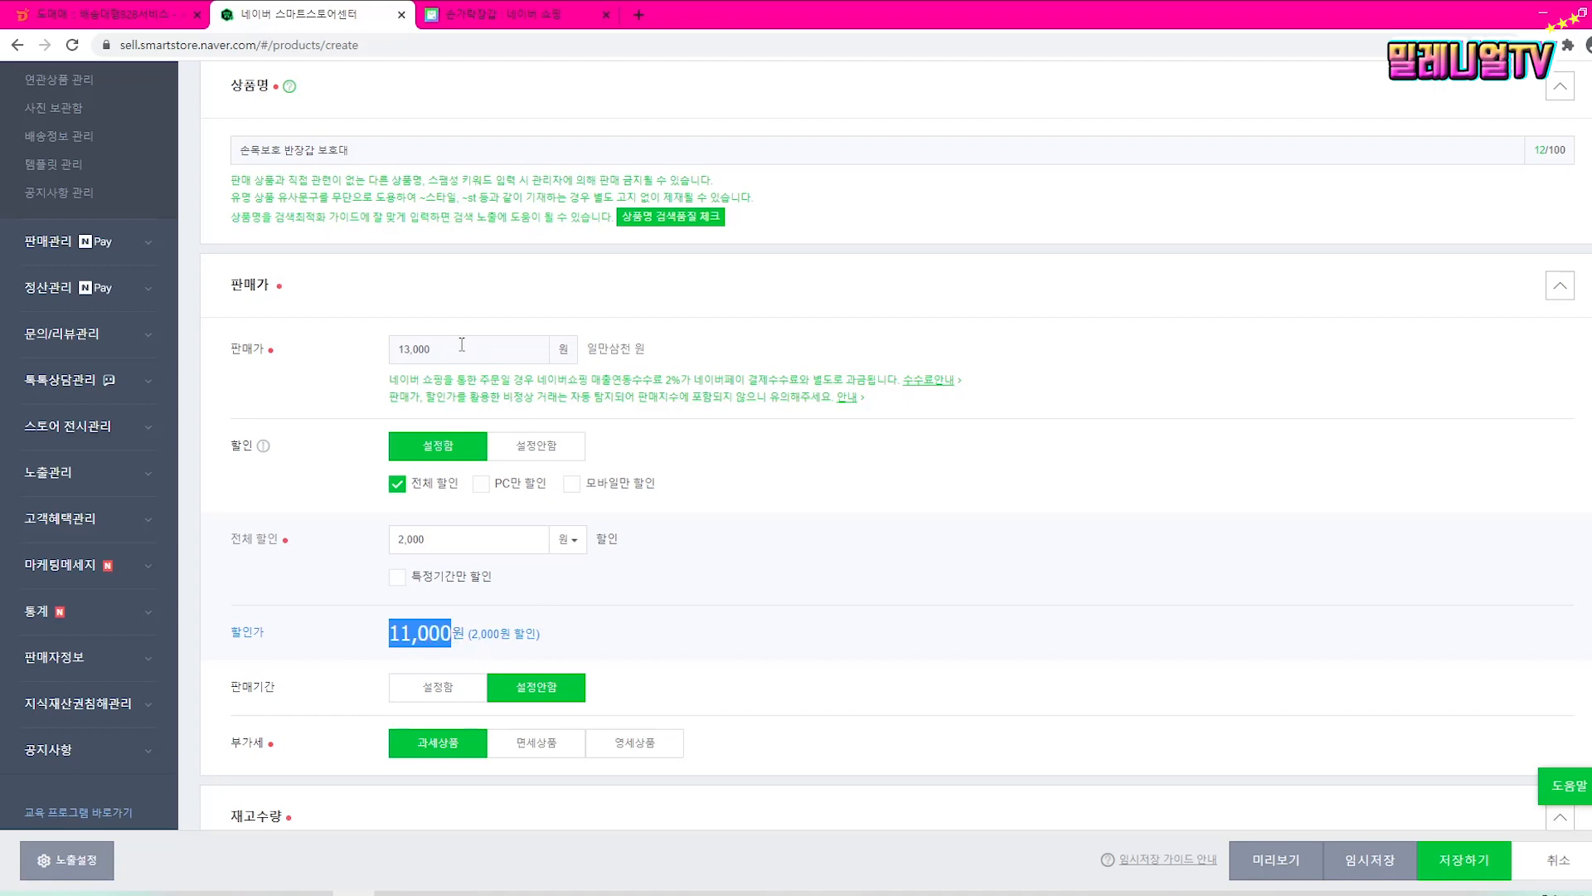
pyautogui.moveTo(428, 351); pyautogui.dragTo(395, 352)
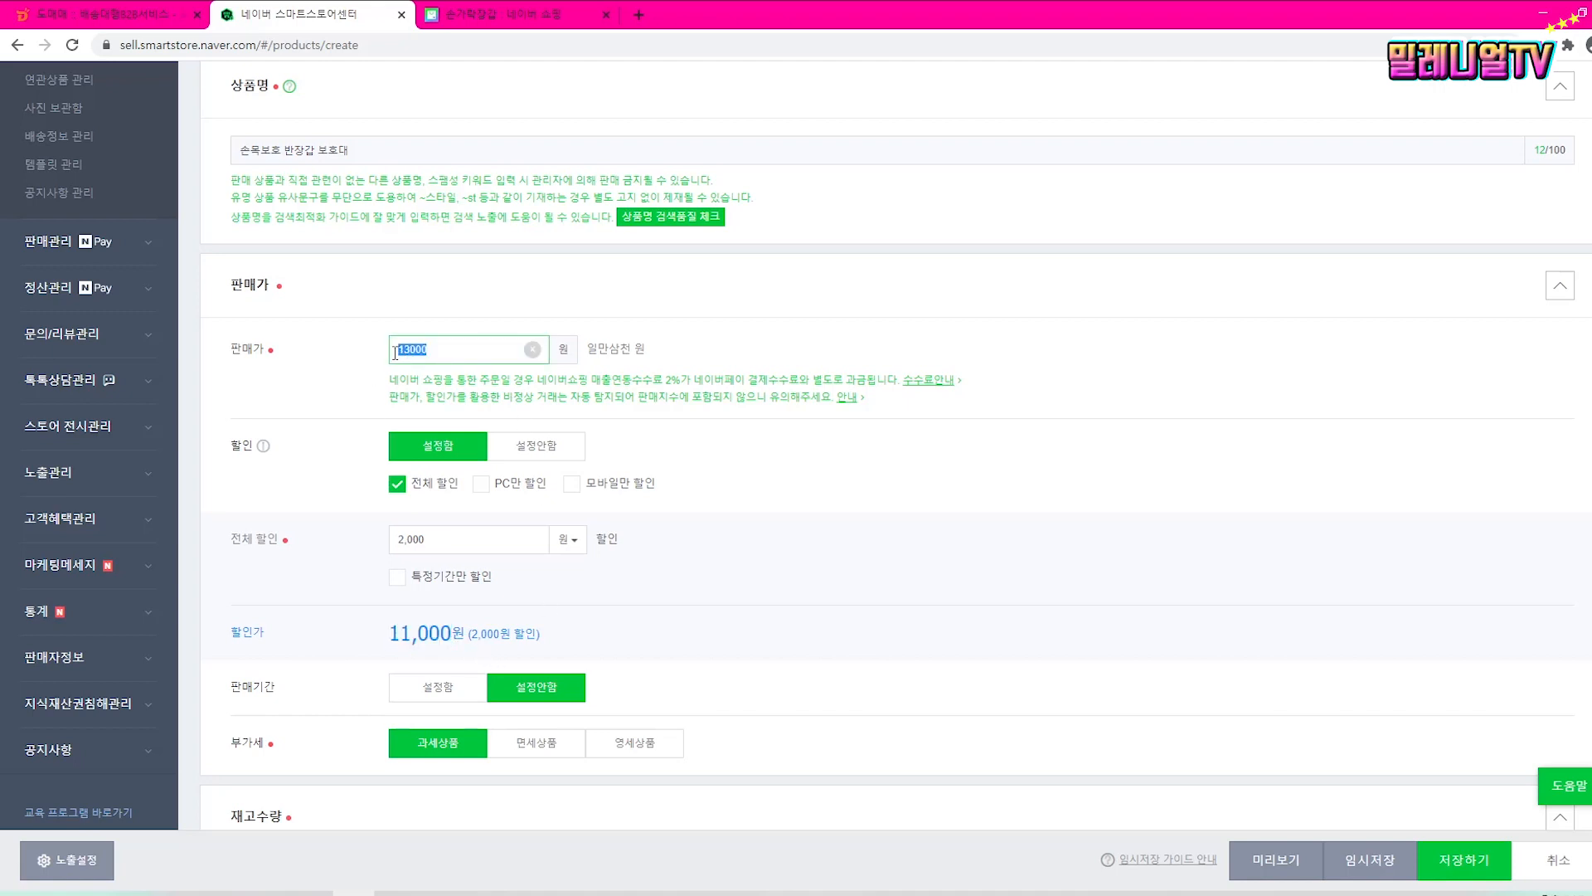
pyautogui.click(756, 514)
# Step: Set the stock quantity (재고수량) to 200
pyautogui.scroll(-3, 782, 588)
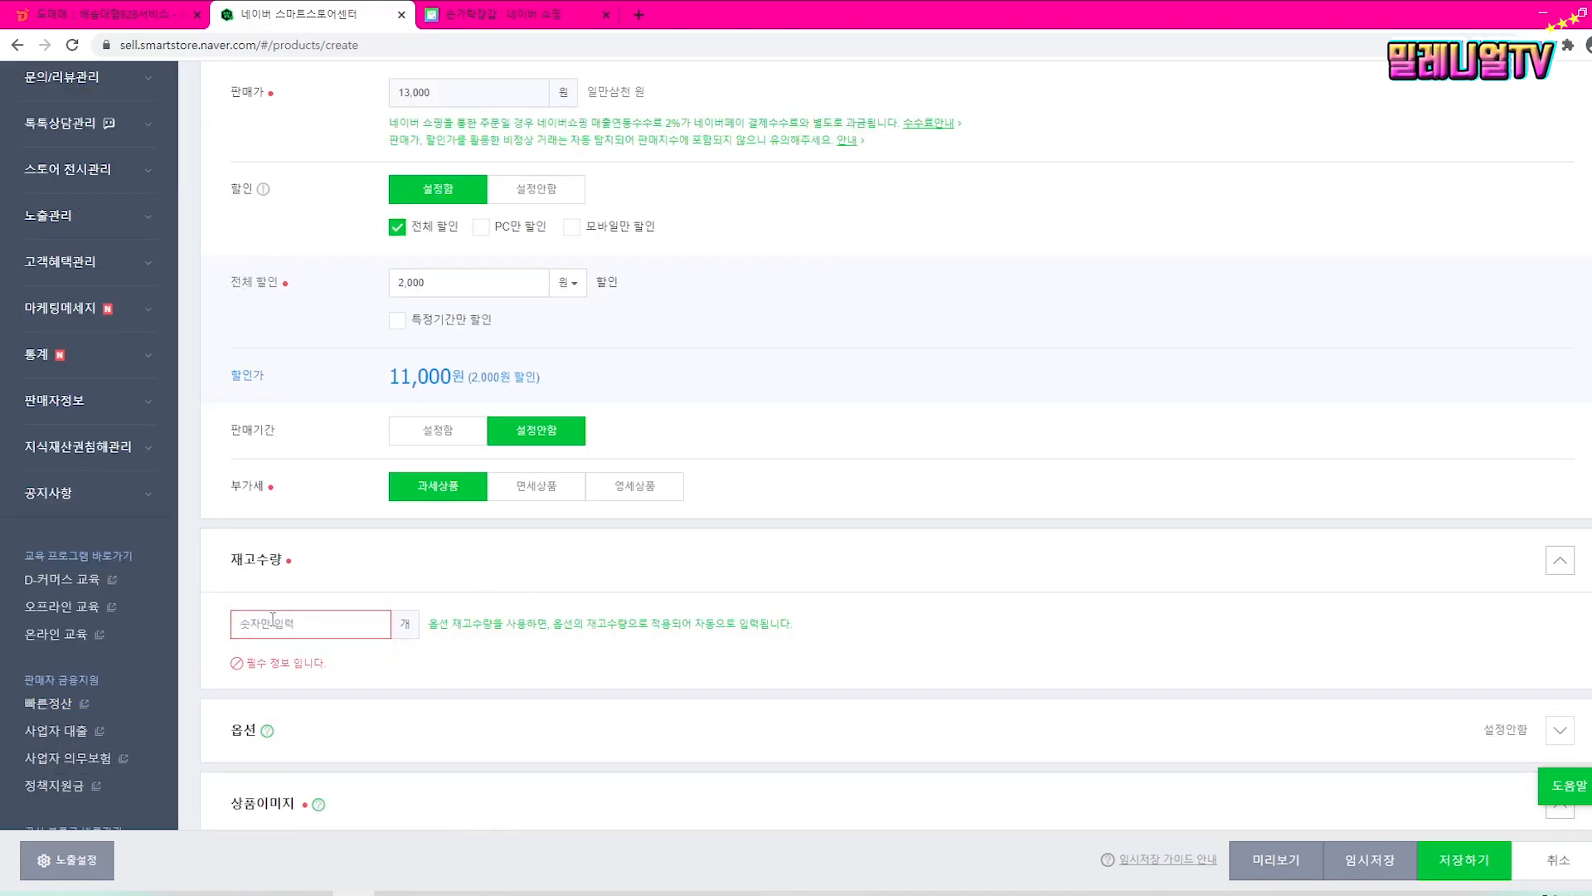
pyautogui.scroll(-1, 488, 630)
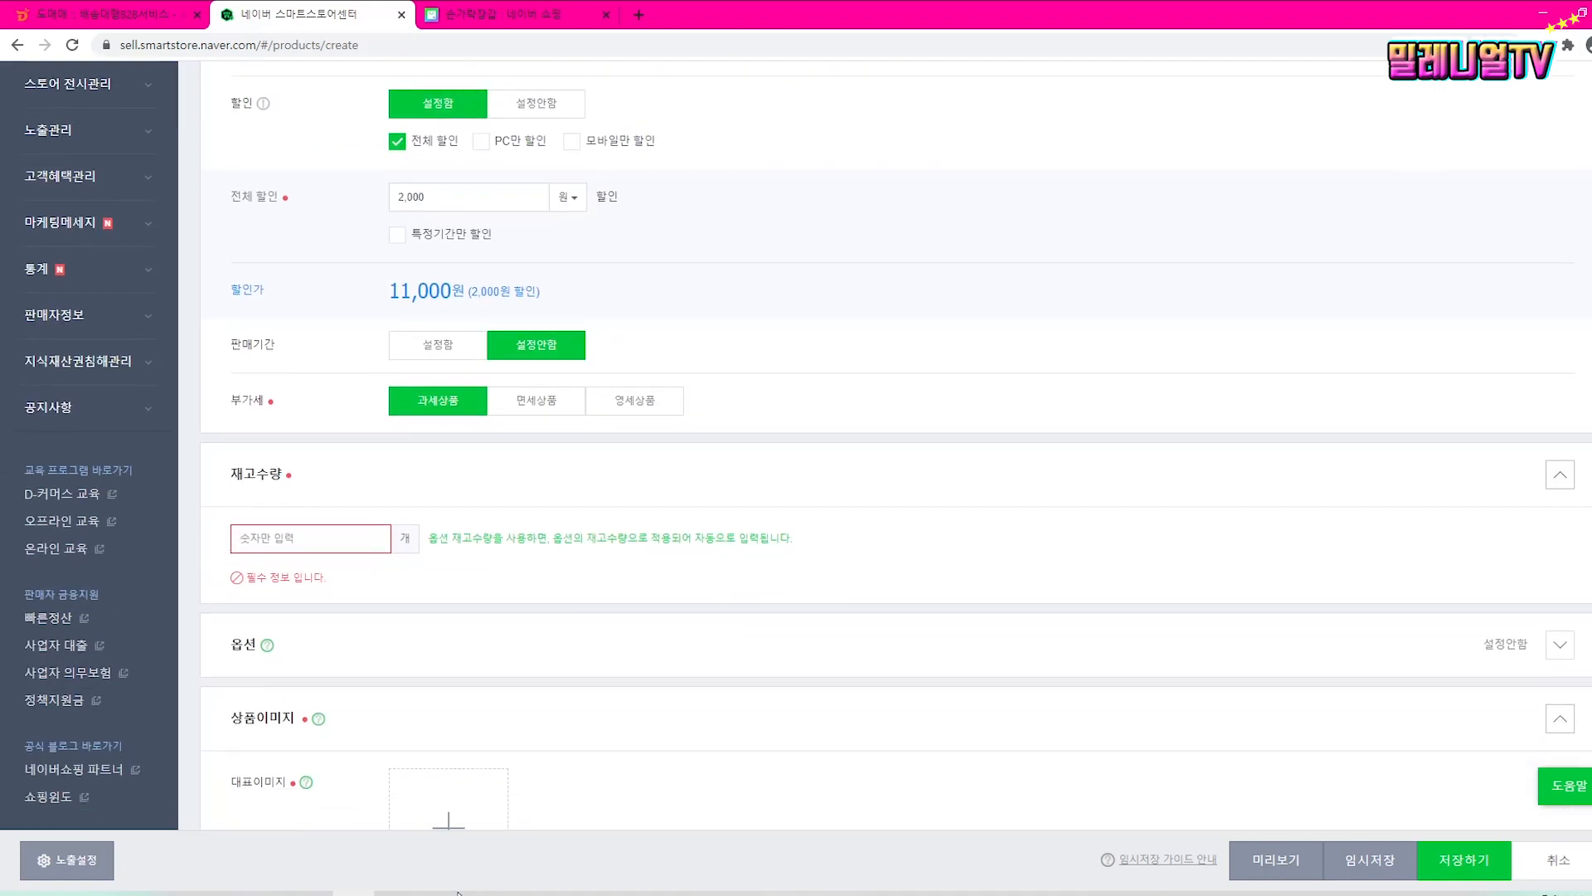
pyautogui.hotkey('alt', 'Tab')
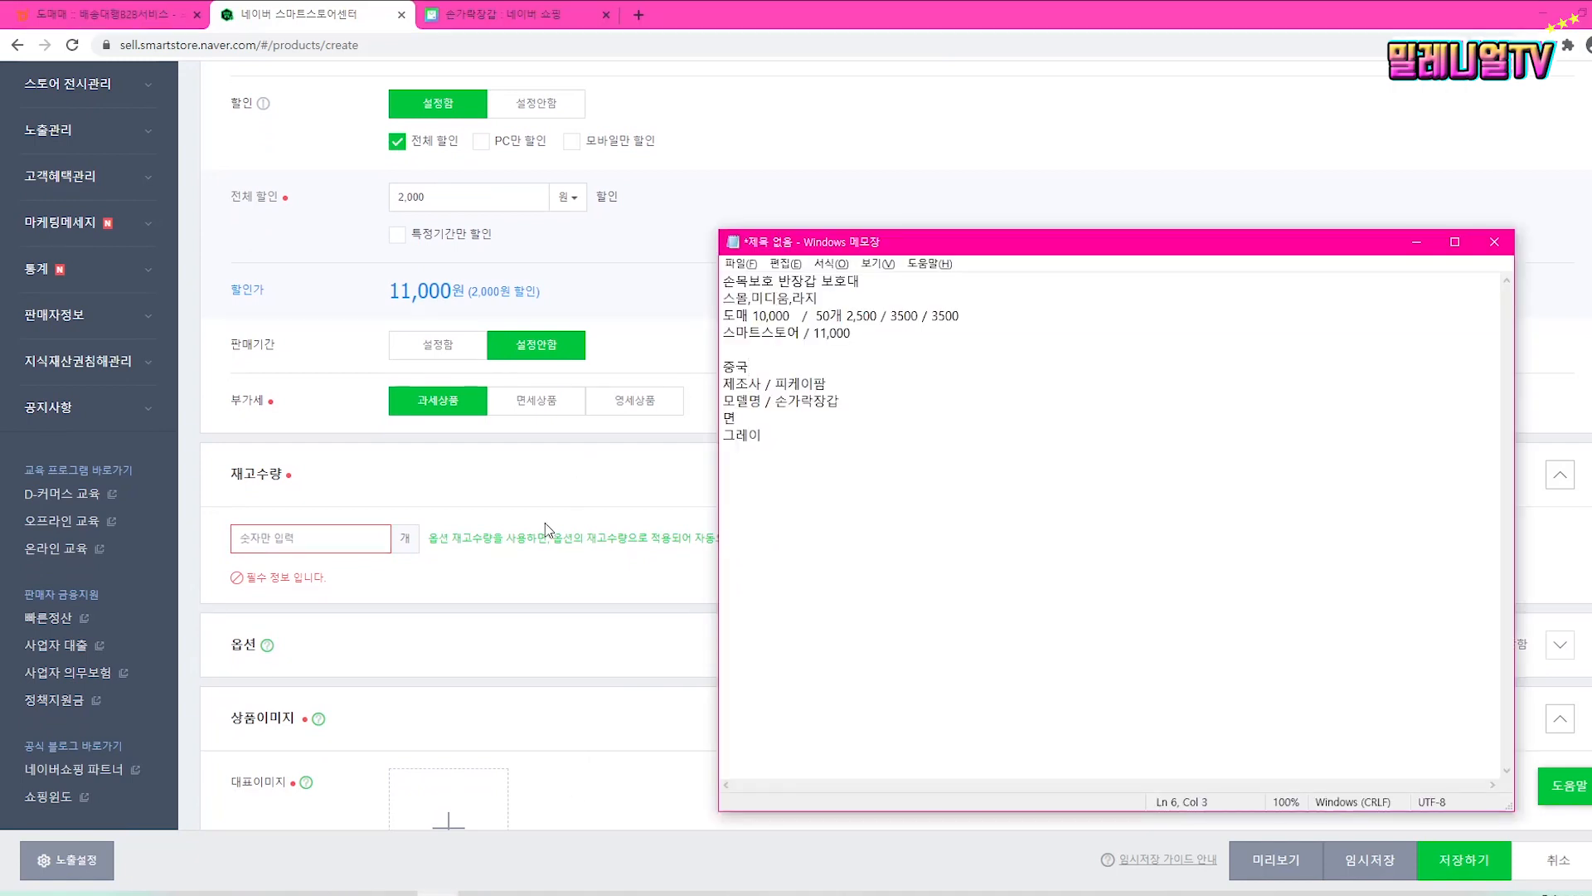
pyautogui.click(596, 606)
pyautogui.scroll(-2, 595, 606)
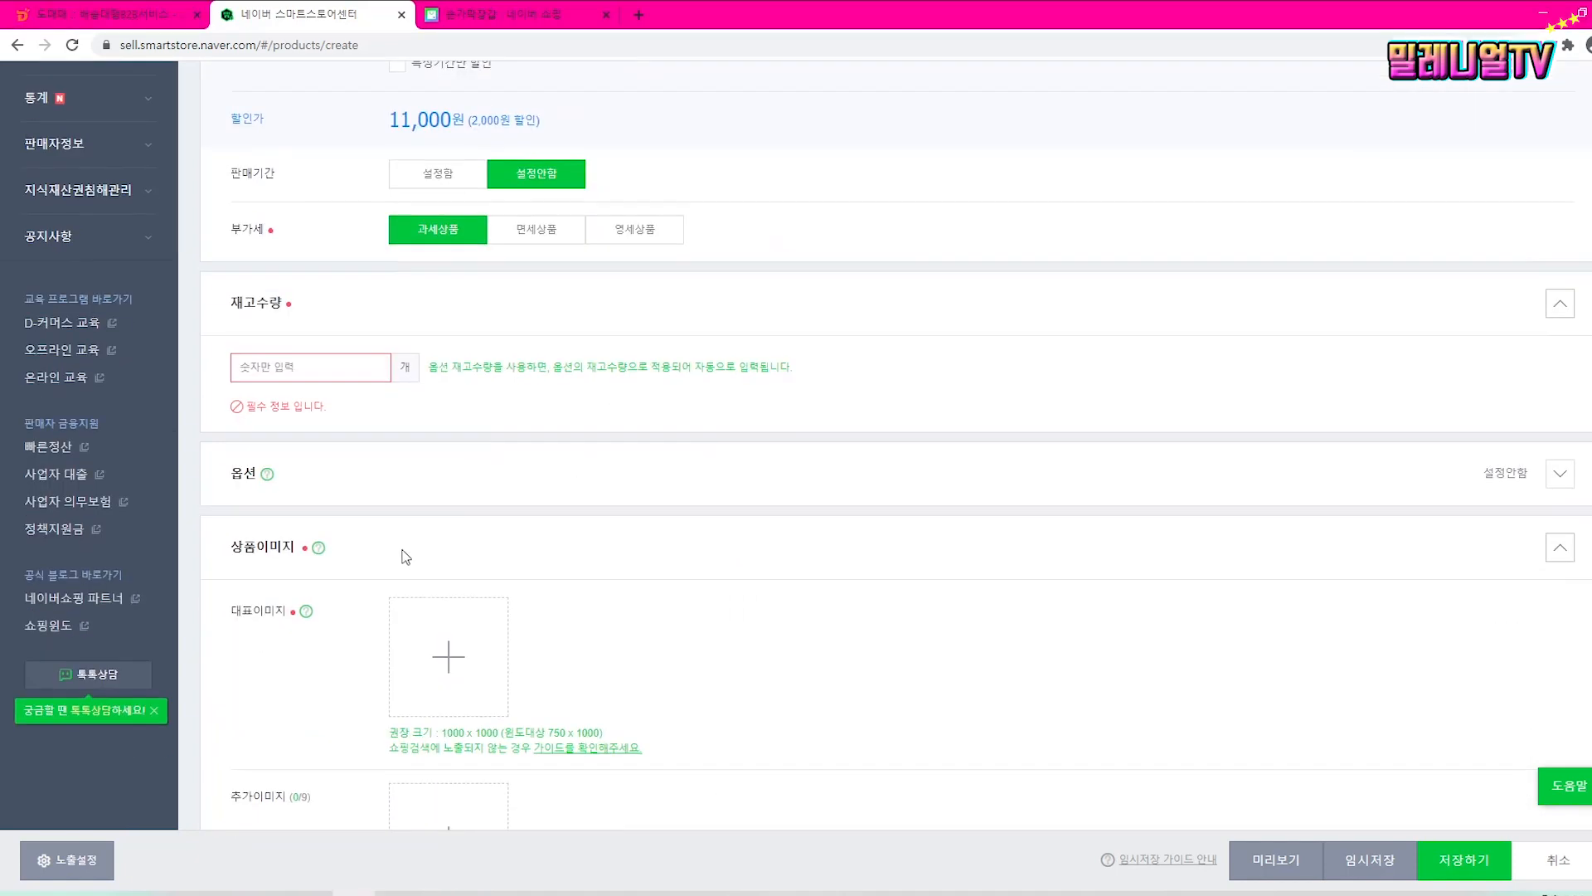
pyautogui.click(1563, 487)
pyautogui.click(1564, 487)
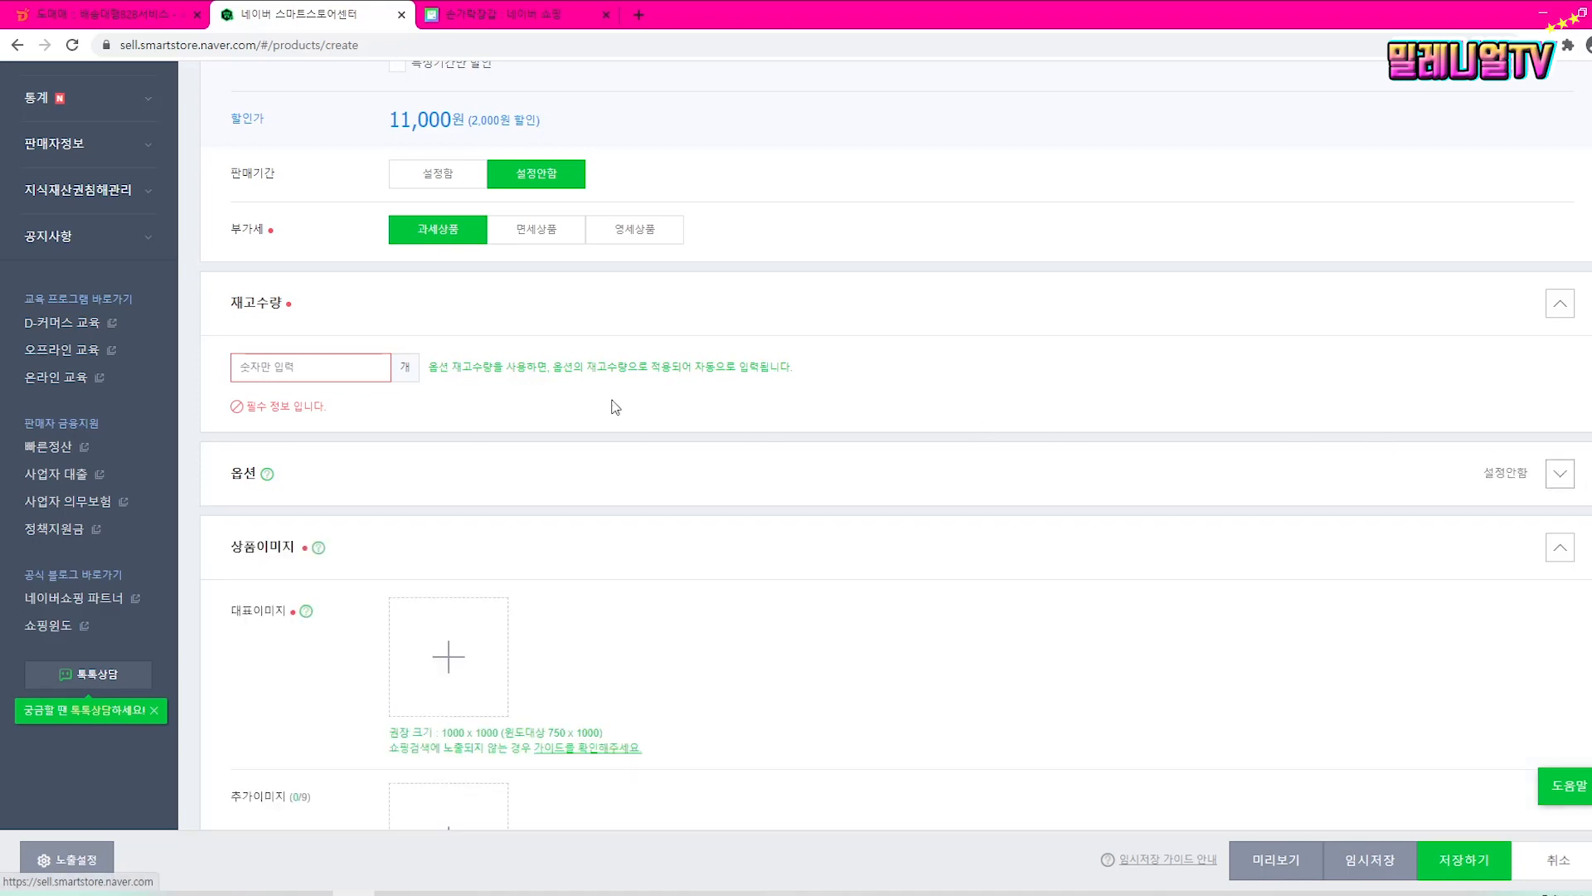
pyautogui.click(332, 377)
pyautogui.write('200')
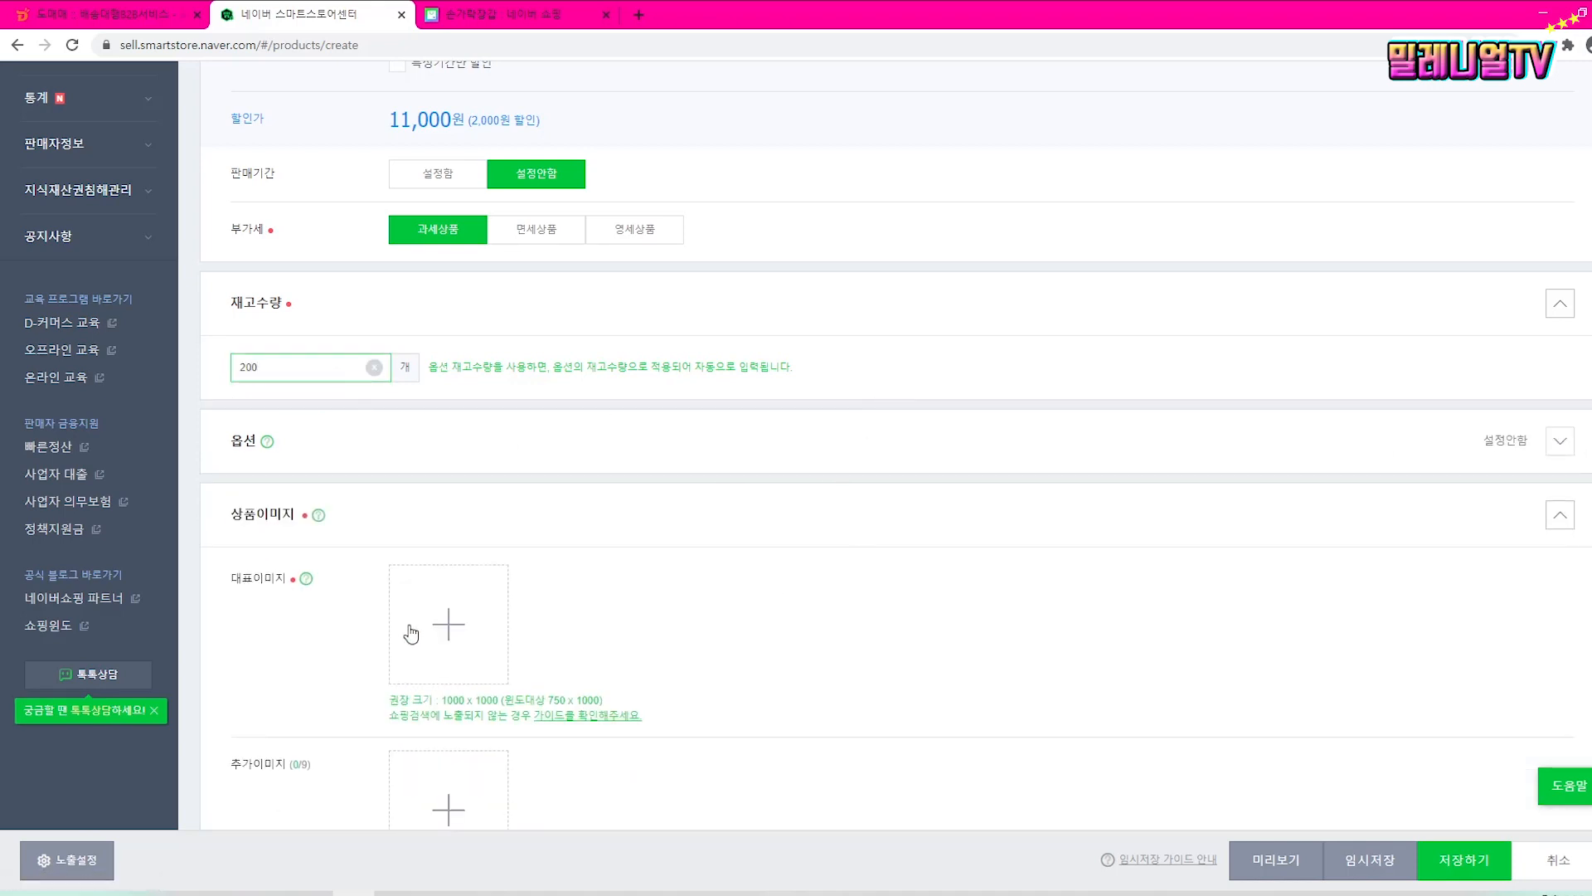
# Step: Enable selectable options (선택형) in the option section and choose 직접 입력하기 as the option input method
pyautogui.click(1559, 443)
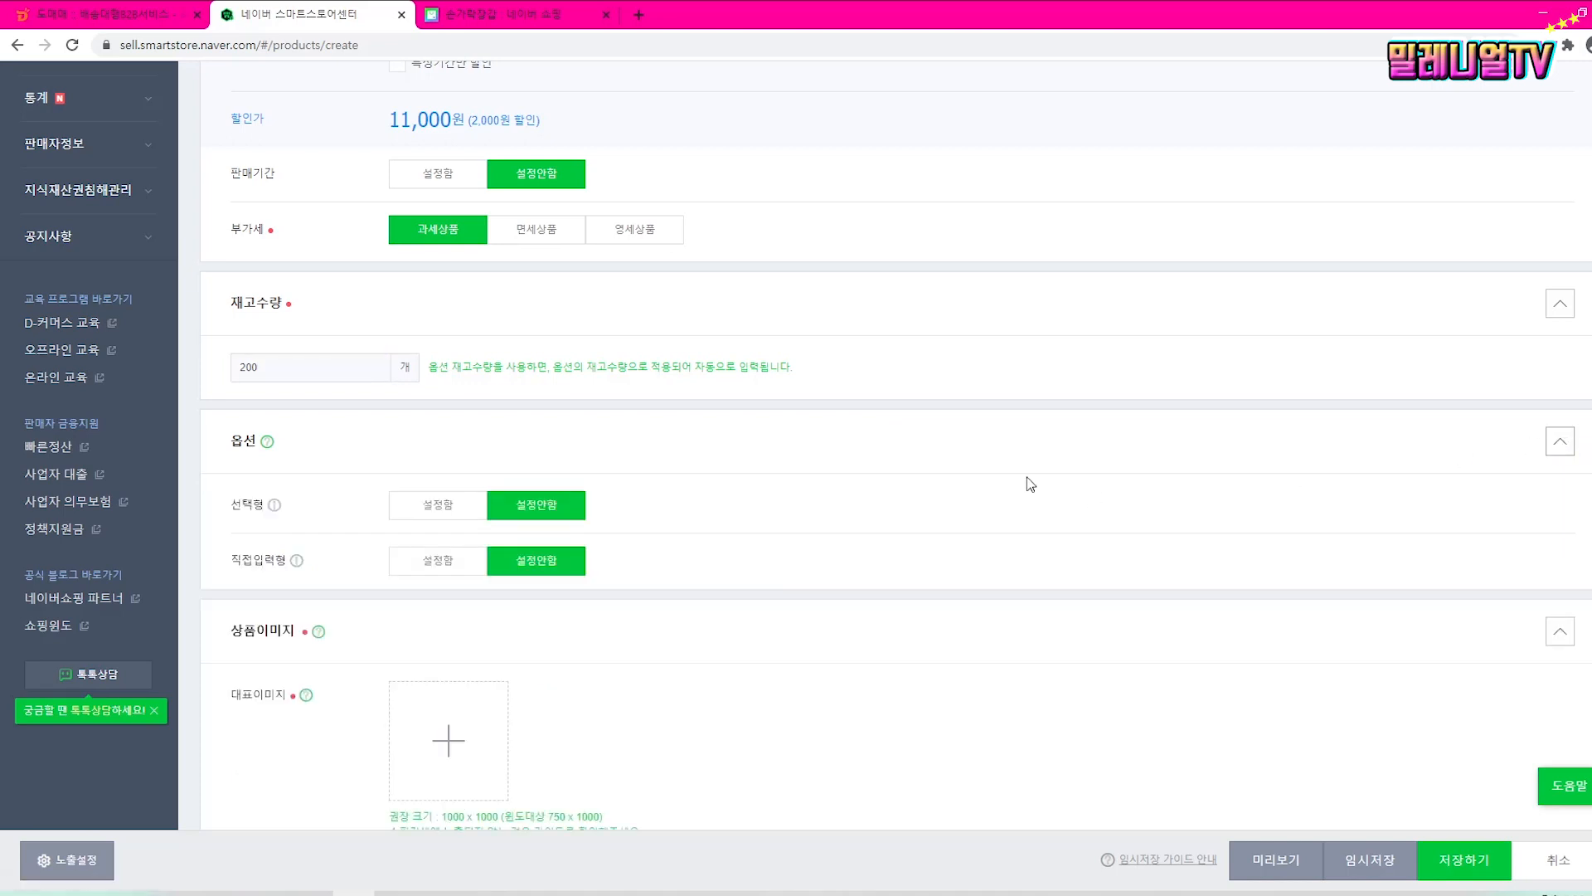
pyautogui.click(433, 508)
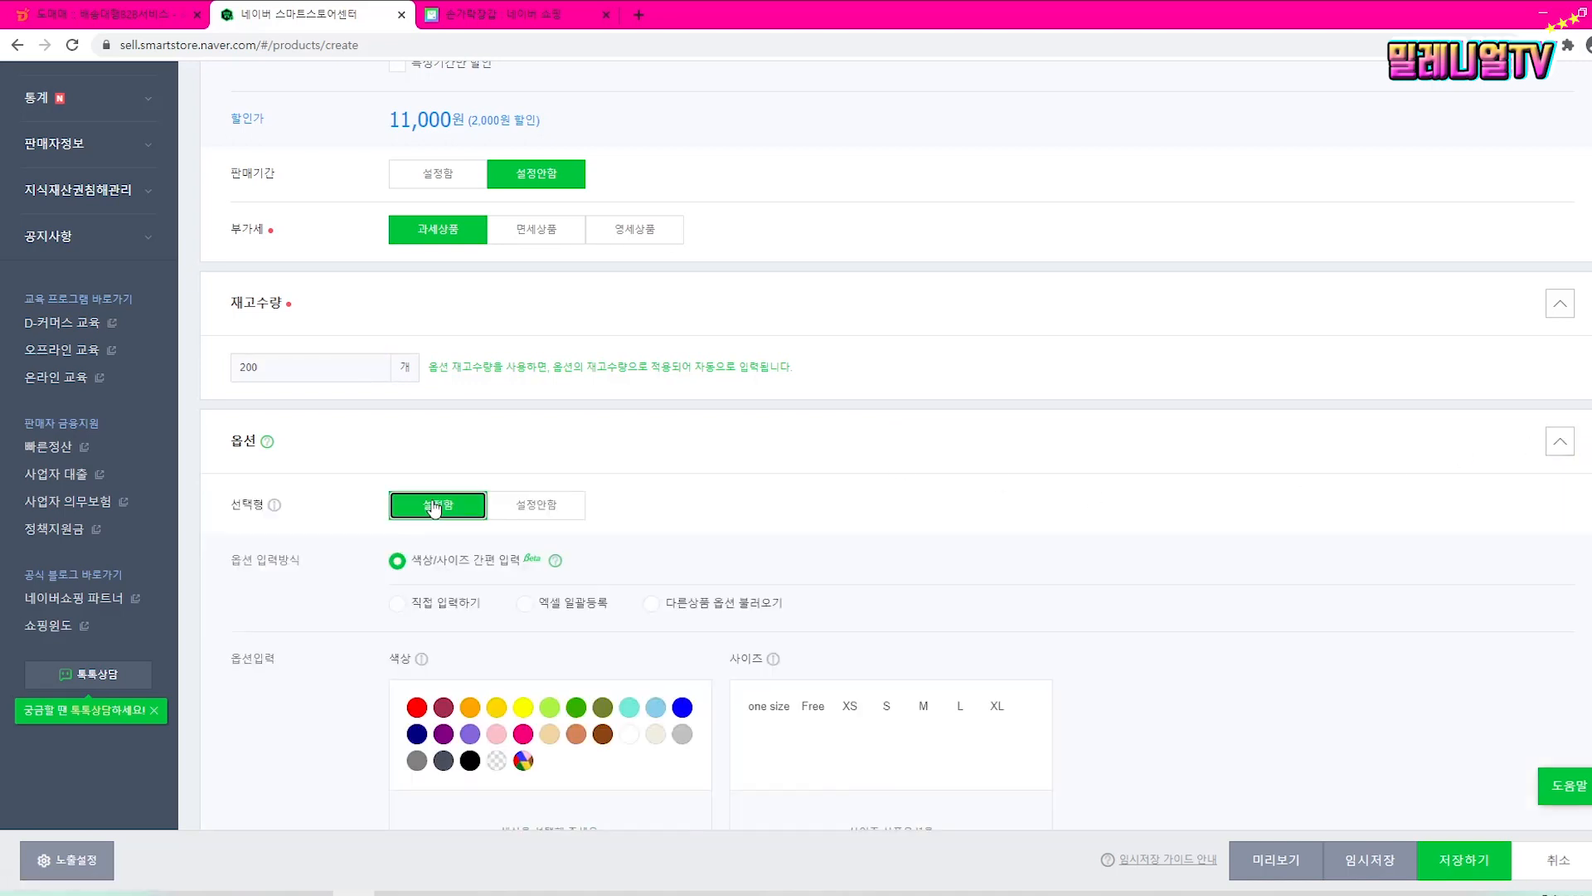
pyautogui.click(528, 507)
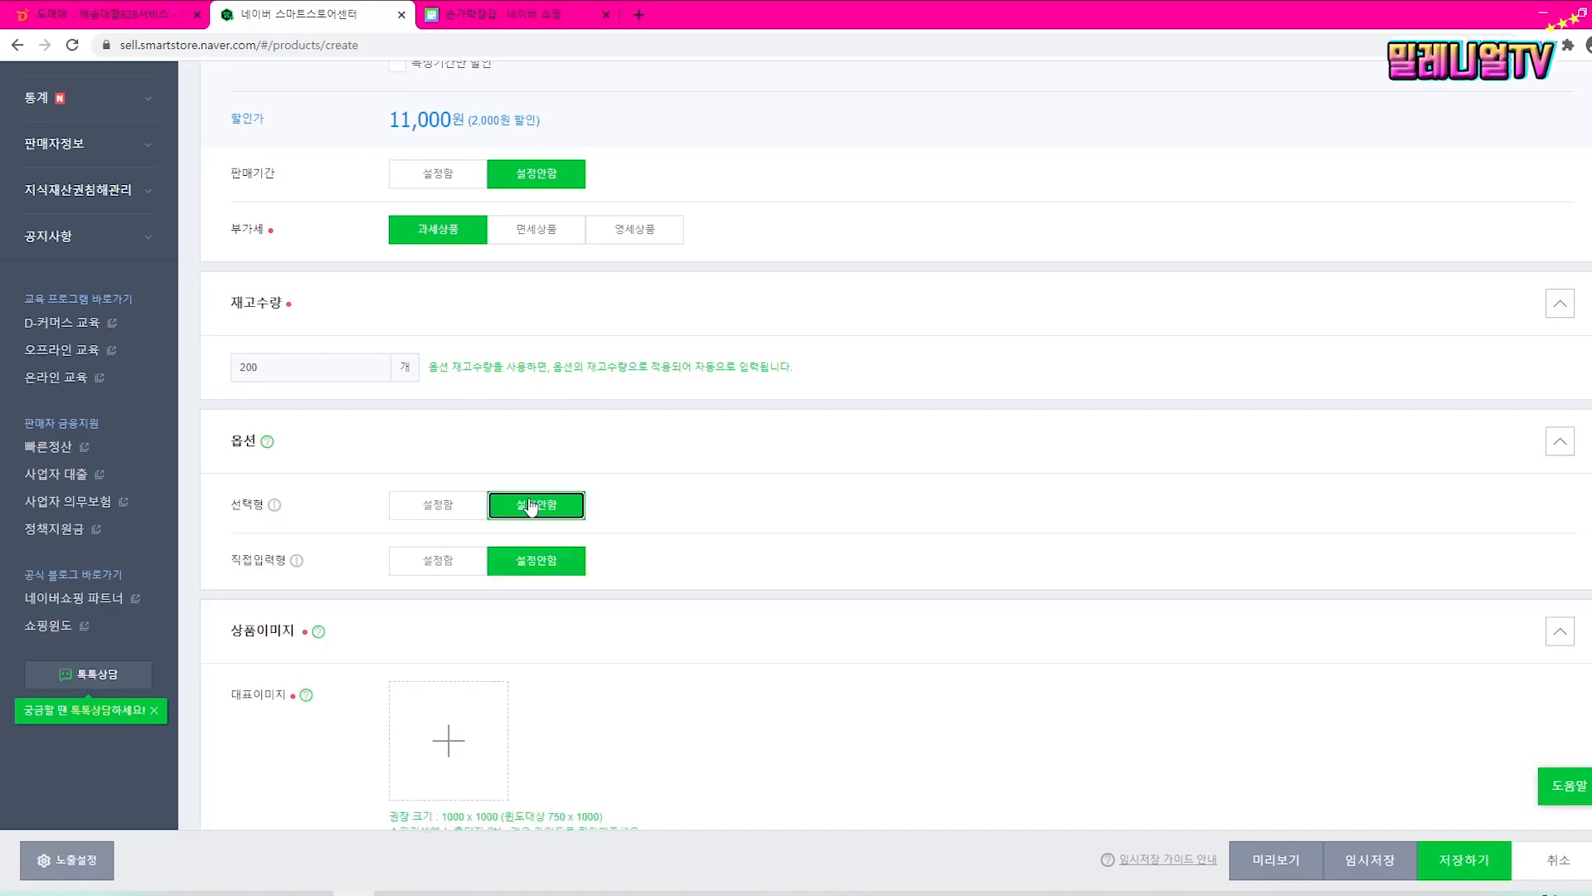
pyautogui.click(431, 564)
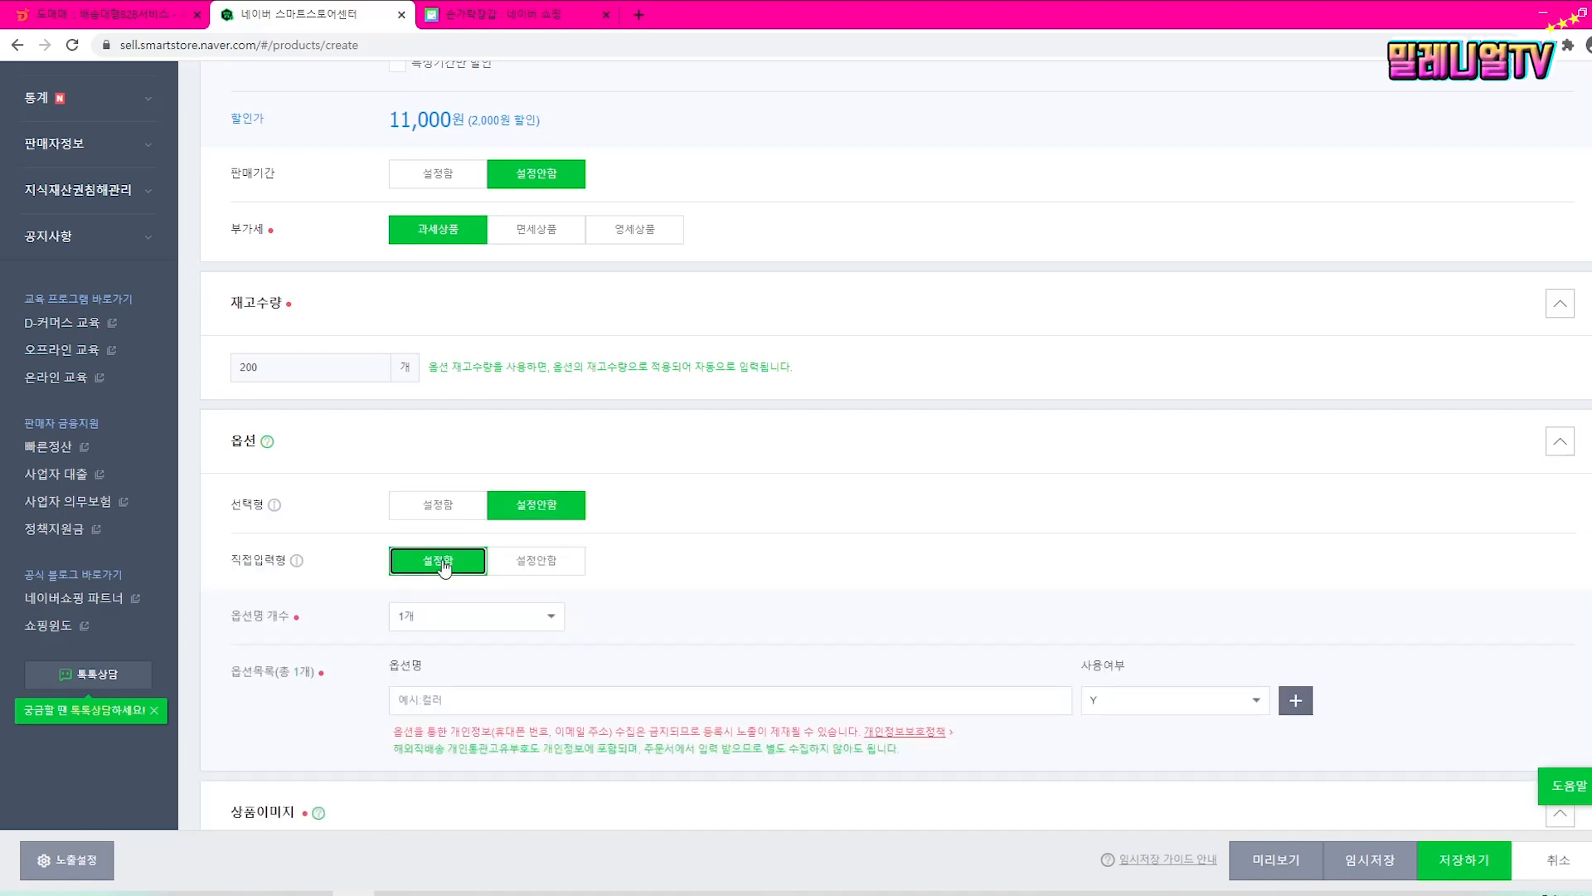
pyautogui.click(526, 560)
pyautogui.click(442, 594)
pyautogui.scroll(-1, 721, 602)
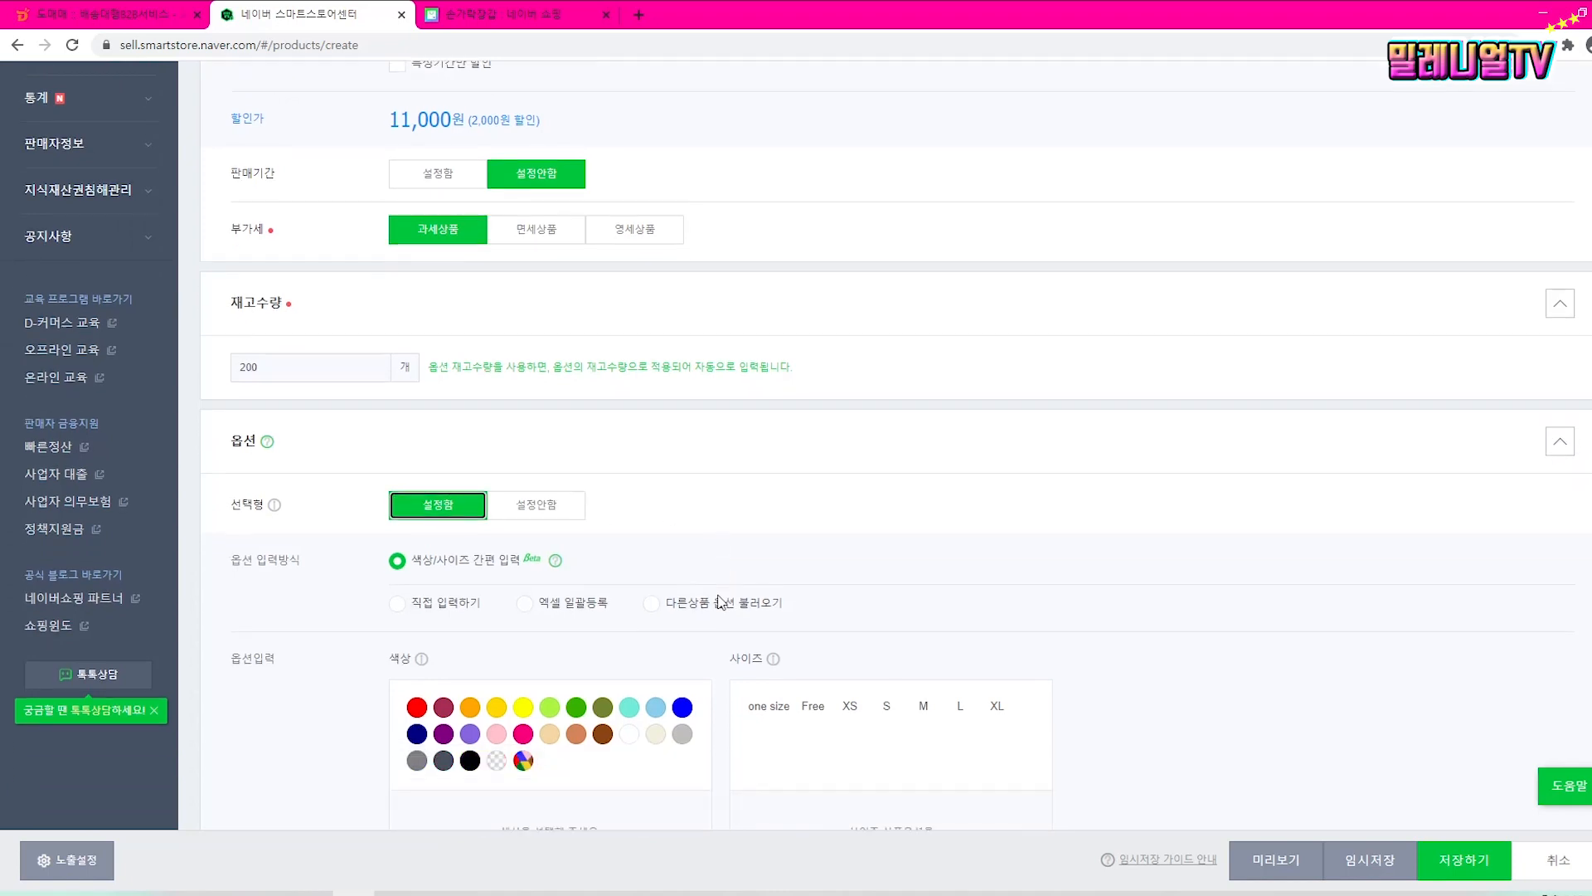
pyautogui.click(398, 604)
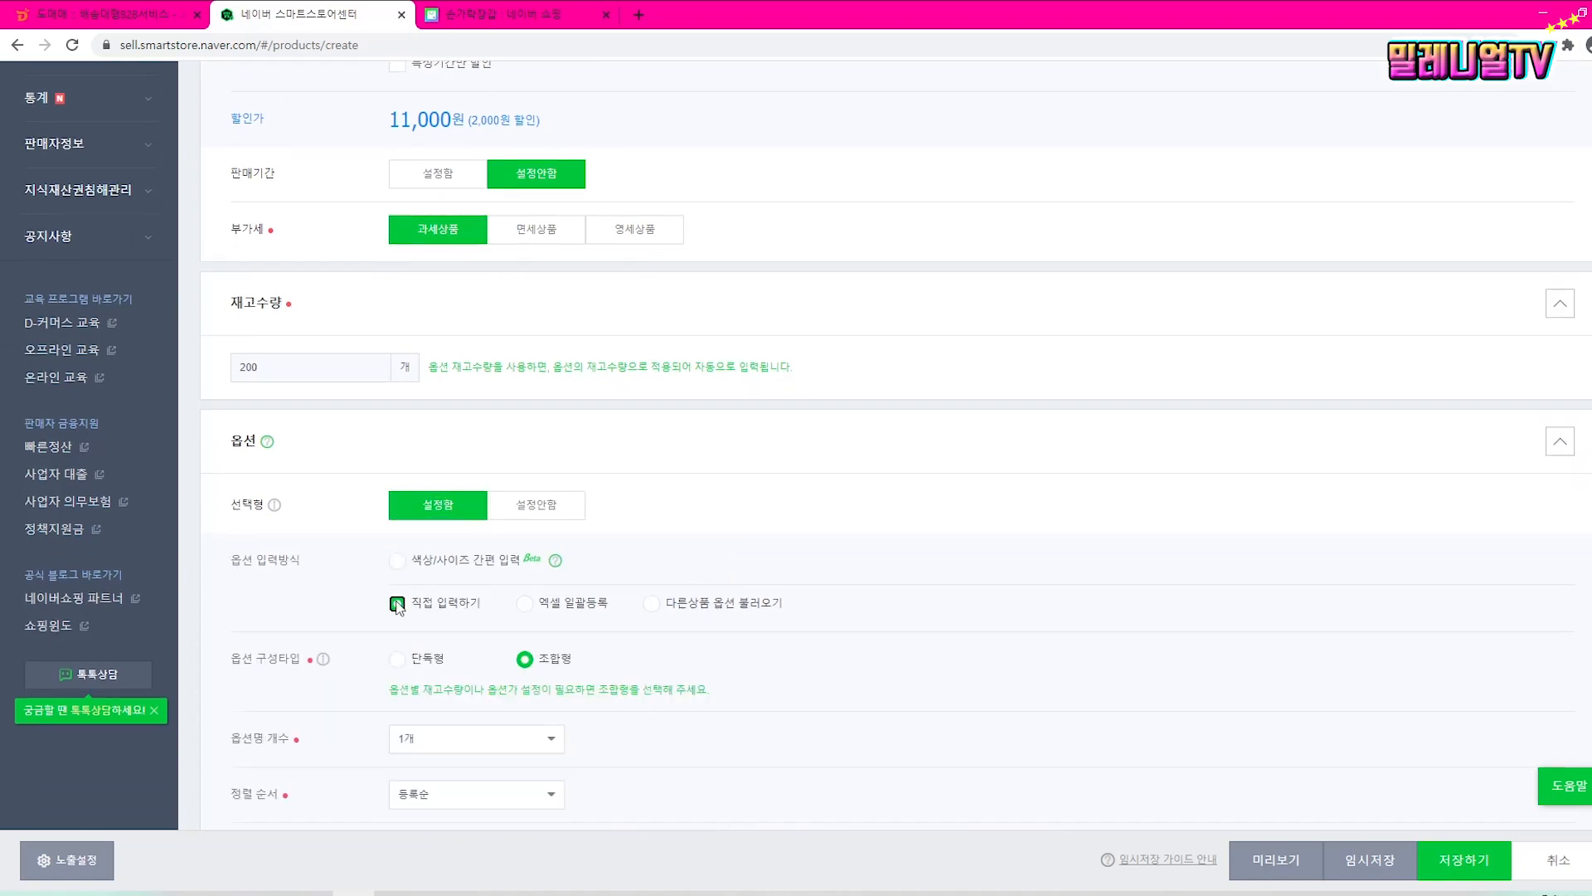
pyautogui.scroll(-3, 1013, 594)
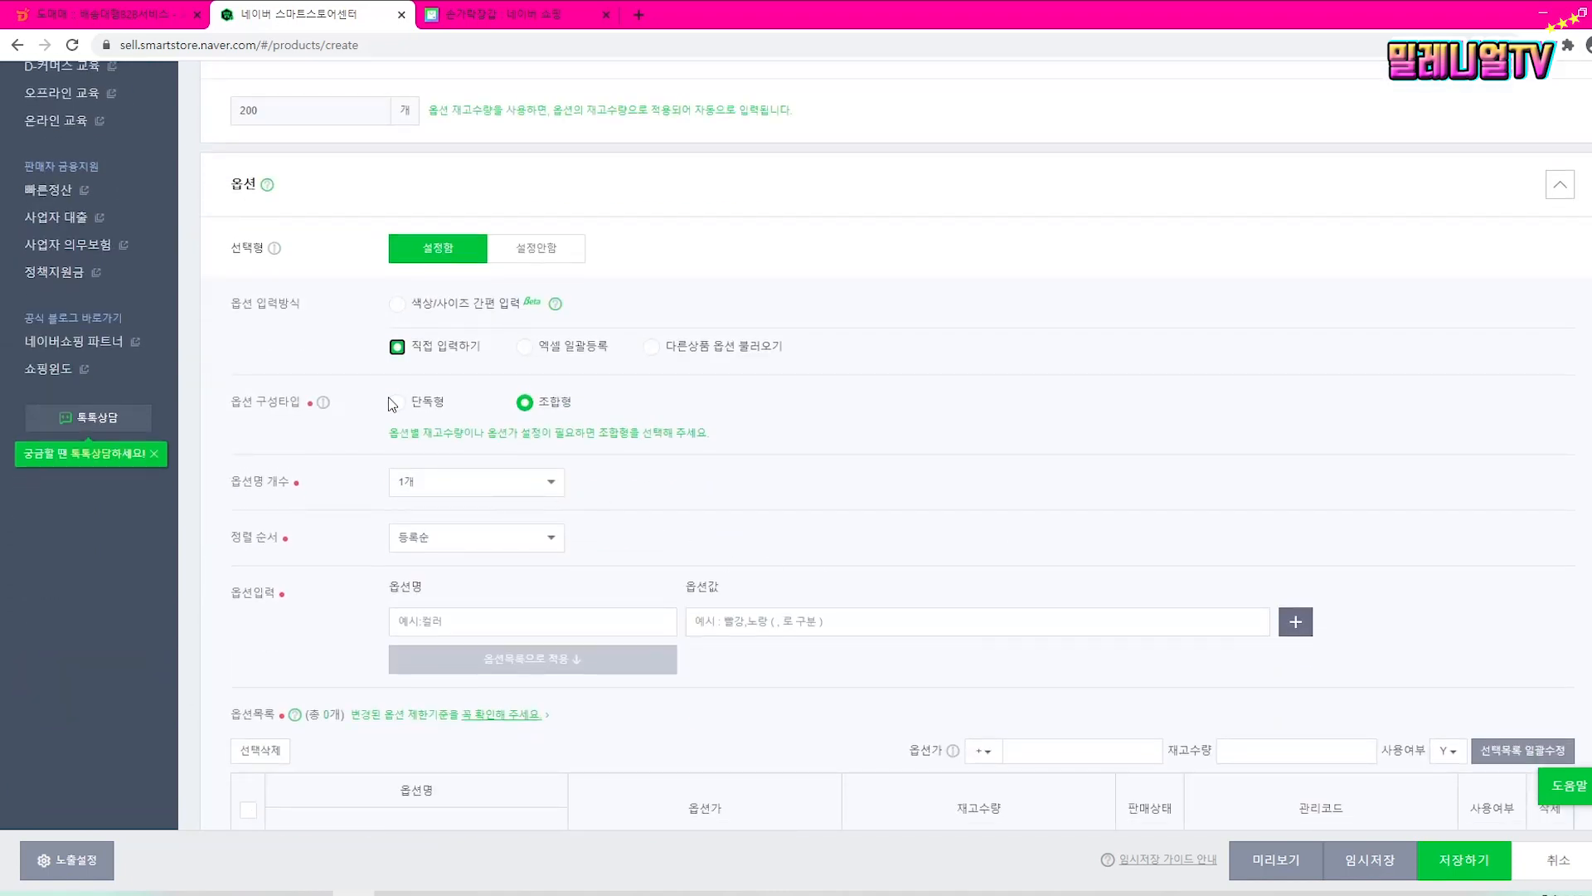
# Step: Set the option composition type (옵션 구성타입) to 단독형 and check the available option name counts (옵션명 개수)
pyautogui.click(398, 404)
pyautogui.click(524, 404)
pyautogui.press('Left')
pyautogui.scroll(-2, 586, 265)
pyautogui.click(525, 231)
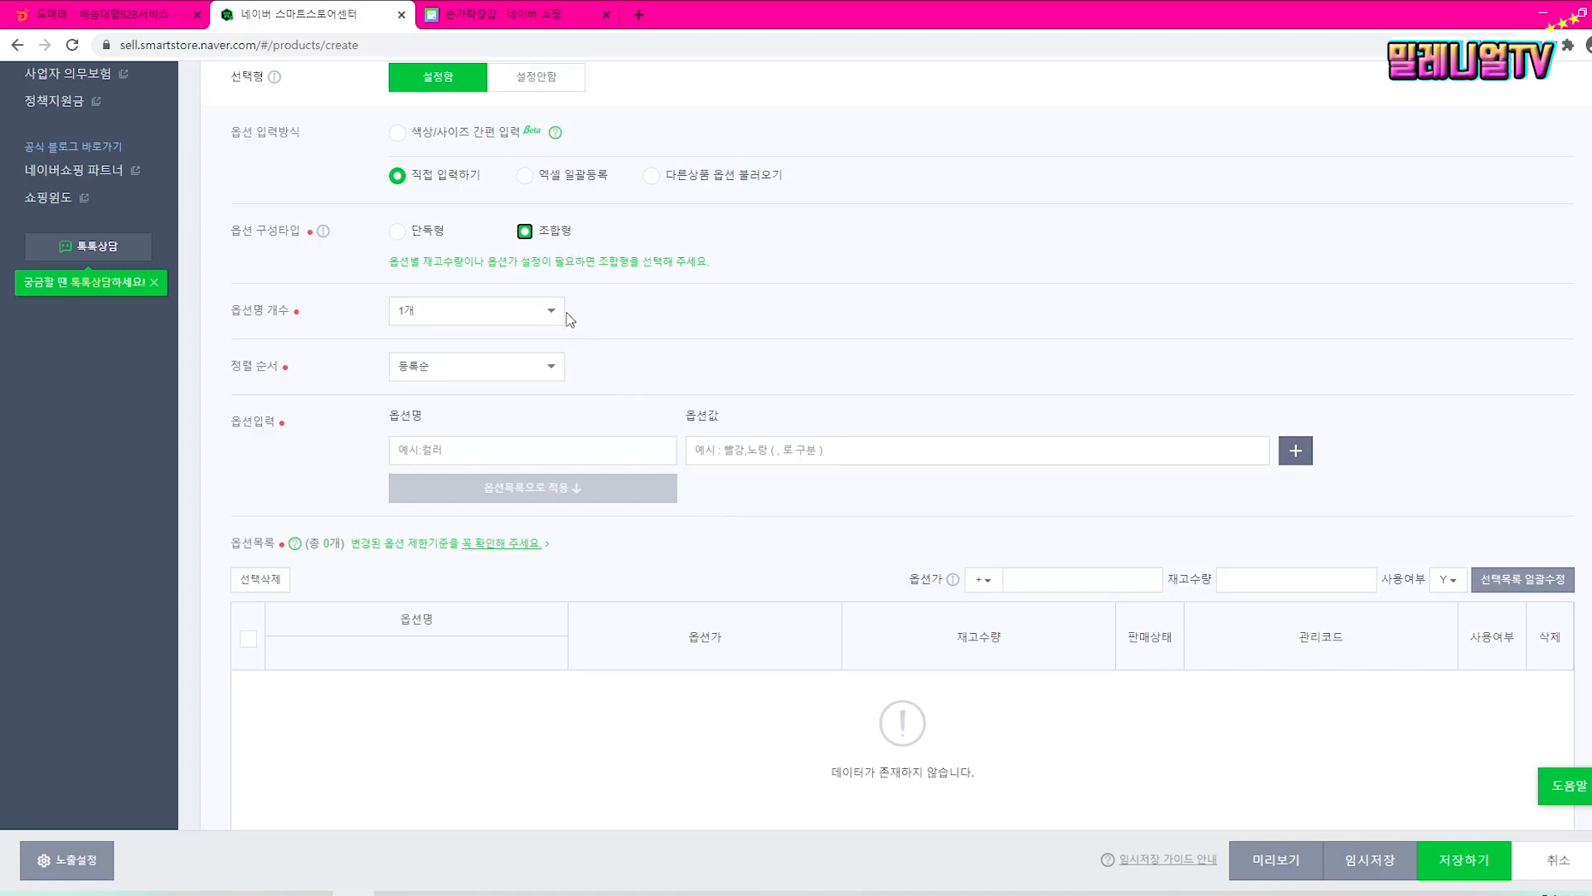
pyautogui.click(398, 235)
pyautogui.click(525, 303)
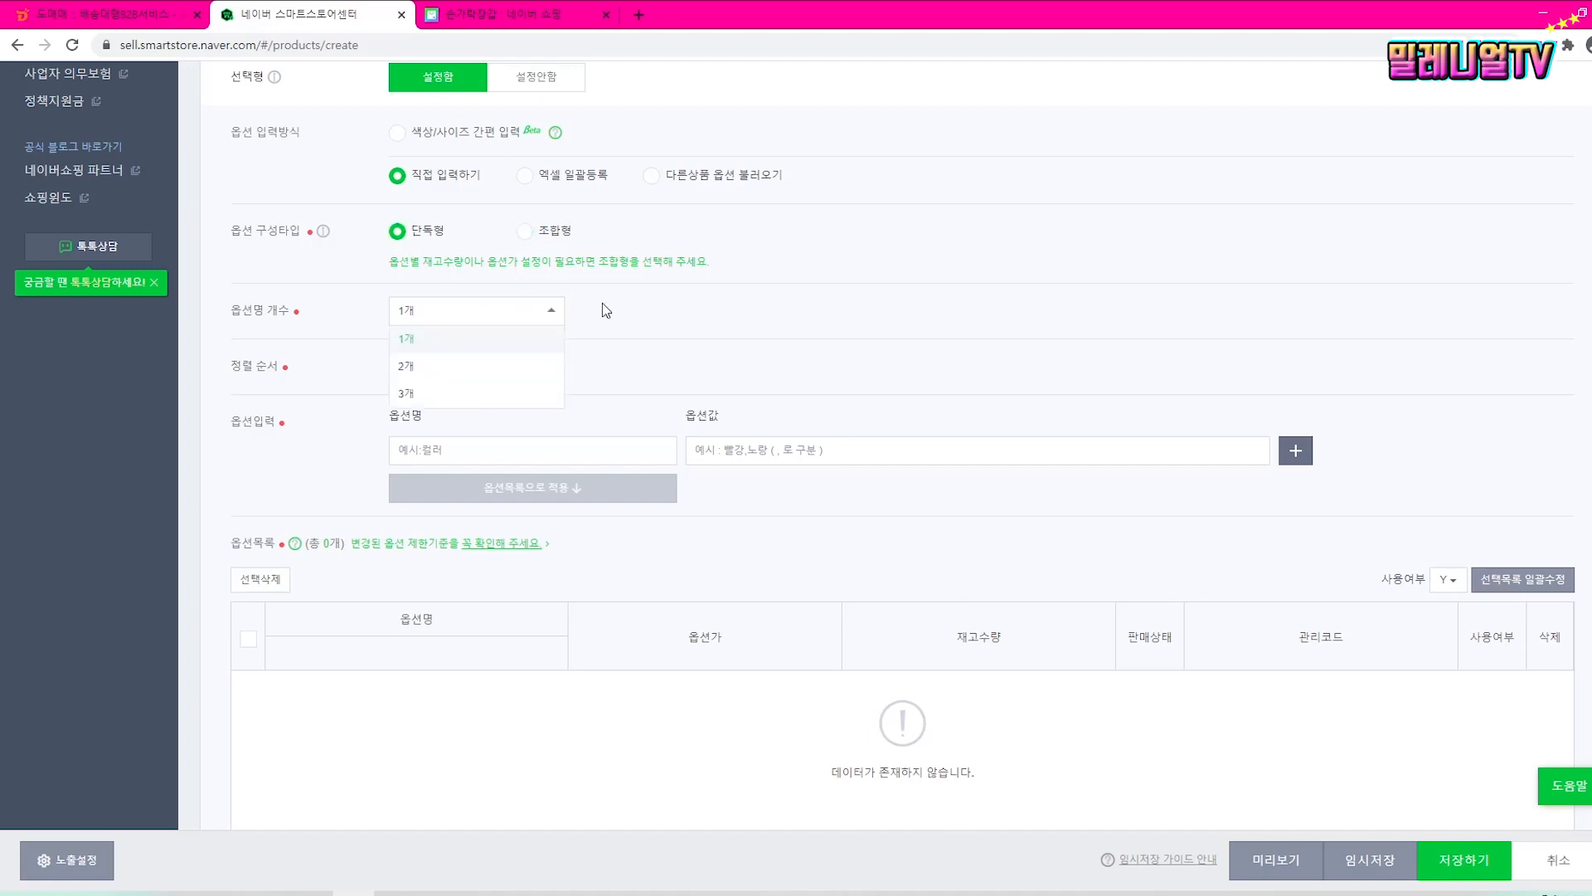
pyautogui.click(606, 310)
# Step: Enter 사이즈 as the option name, copy 스몰,미디움,라지 from the memo as its values, and apply them to the option list
pyautogui.click(481, 453)
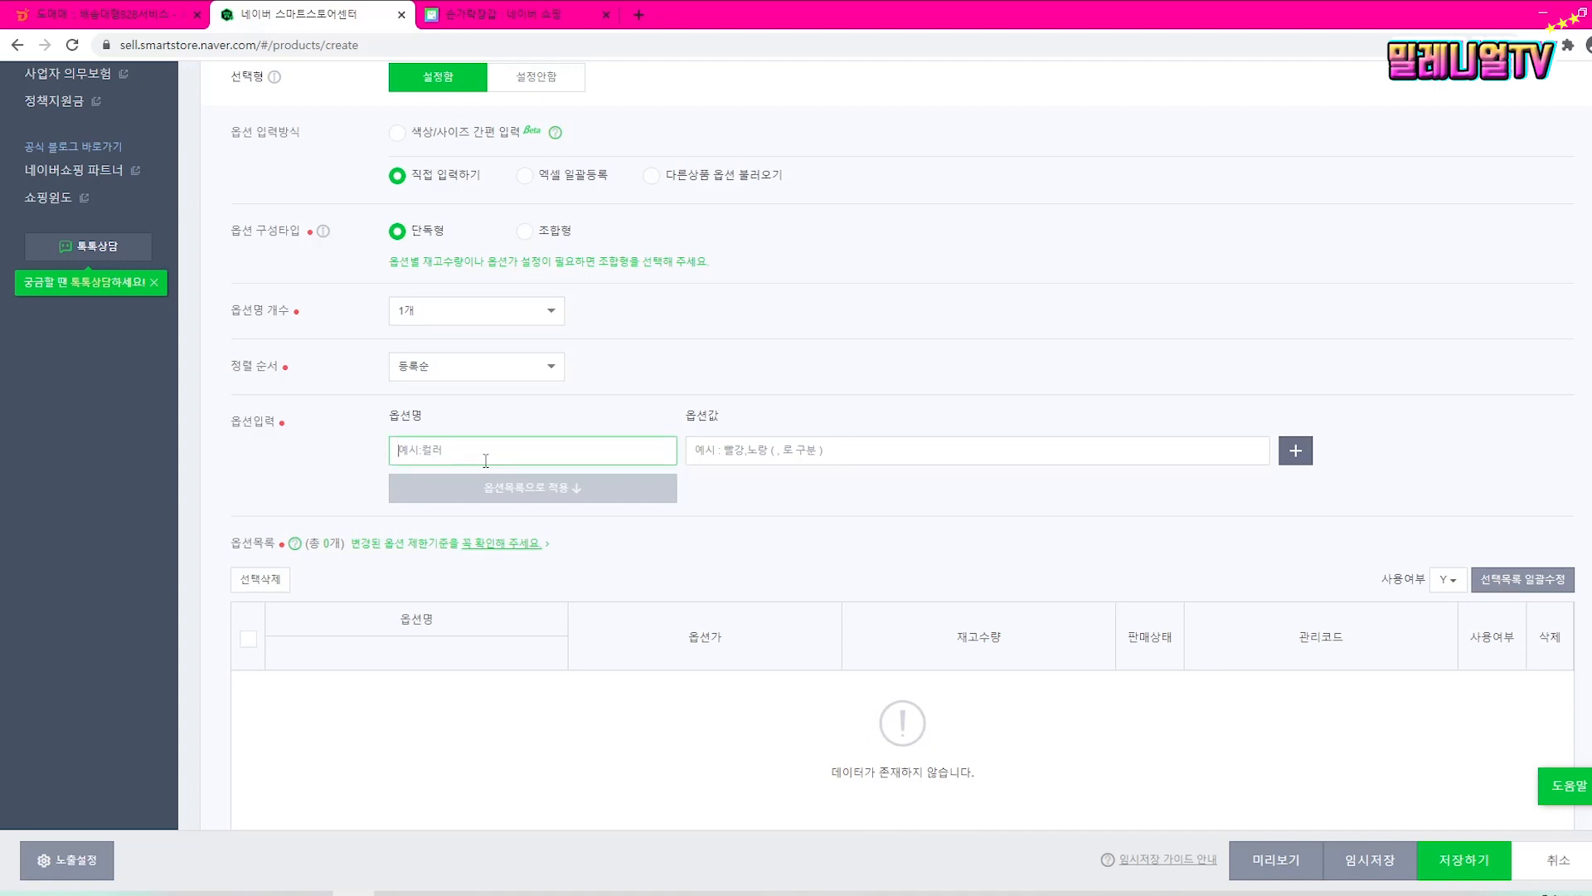
pyautogui.write('사잊')
pyautogui.hotkey('alt', 'Tab')
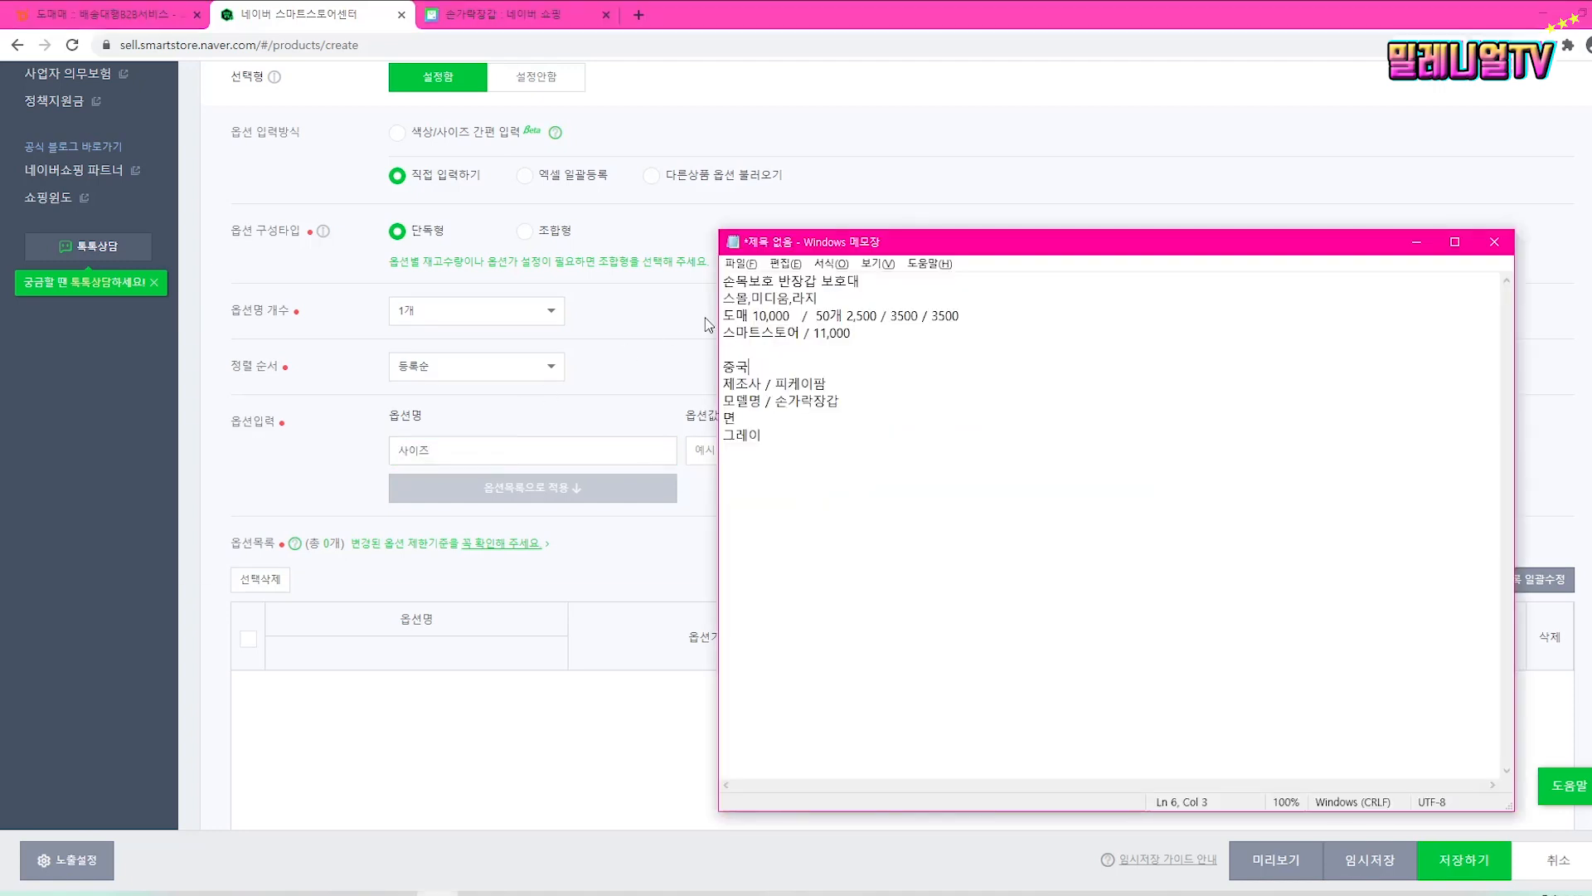
pyautogui.moveTo(821, 297); pyautogui.dragTo(723, 297)
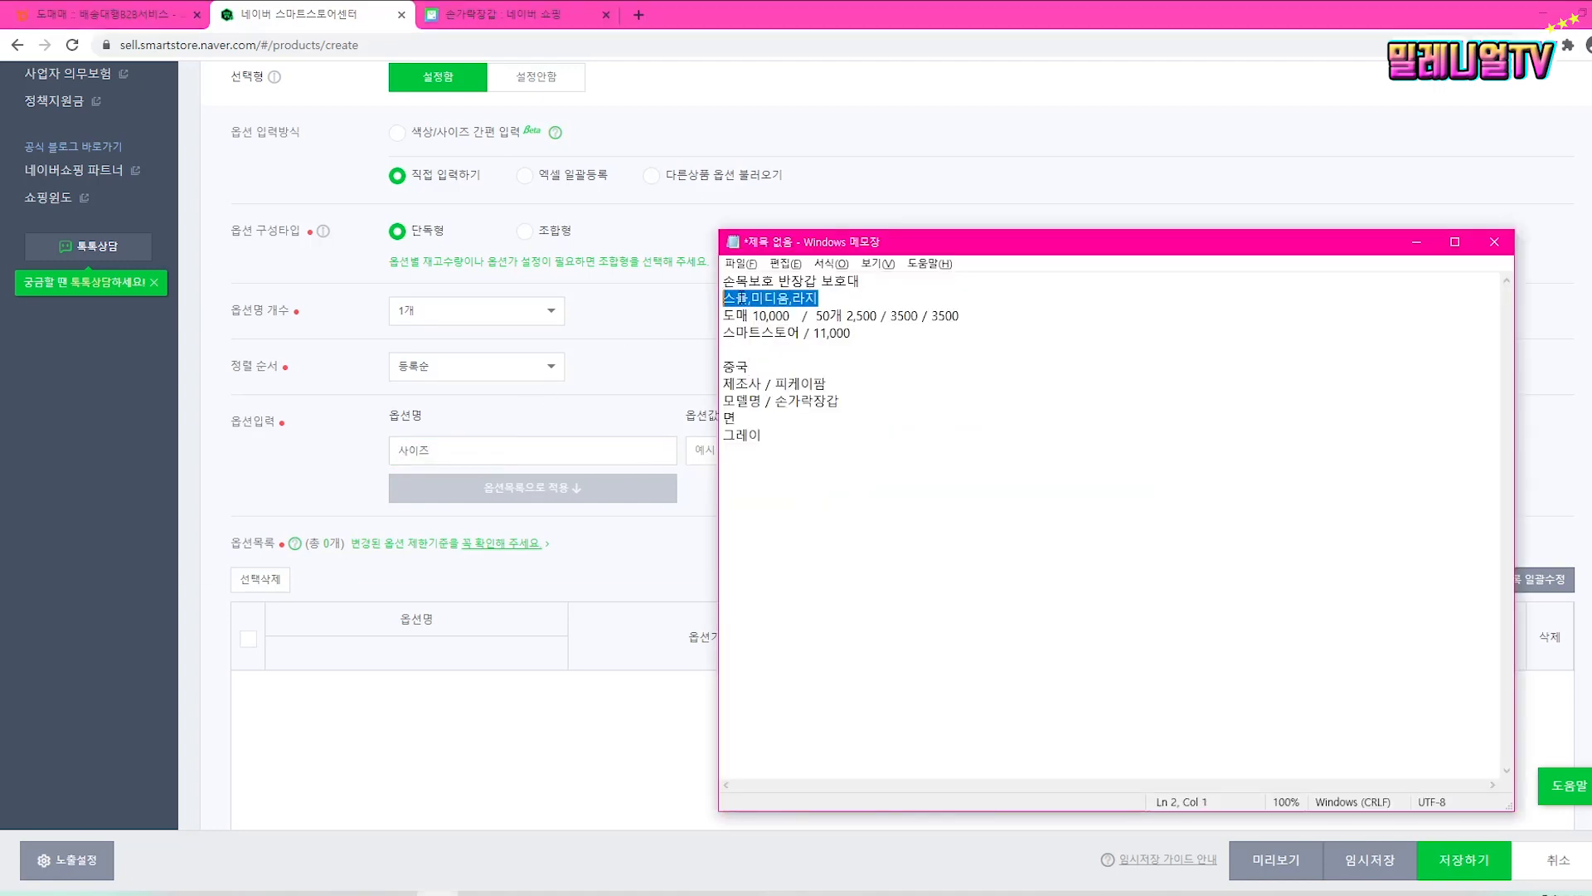
pyautogui.hotkey('ctrl', 'c')
pyautogui.hotkey('alt', 'Tab')
pyautogui.click(831, 456)
pyautogui.hotkey('ctrl', 'v')
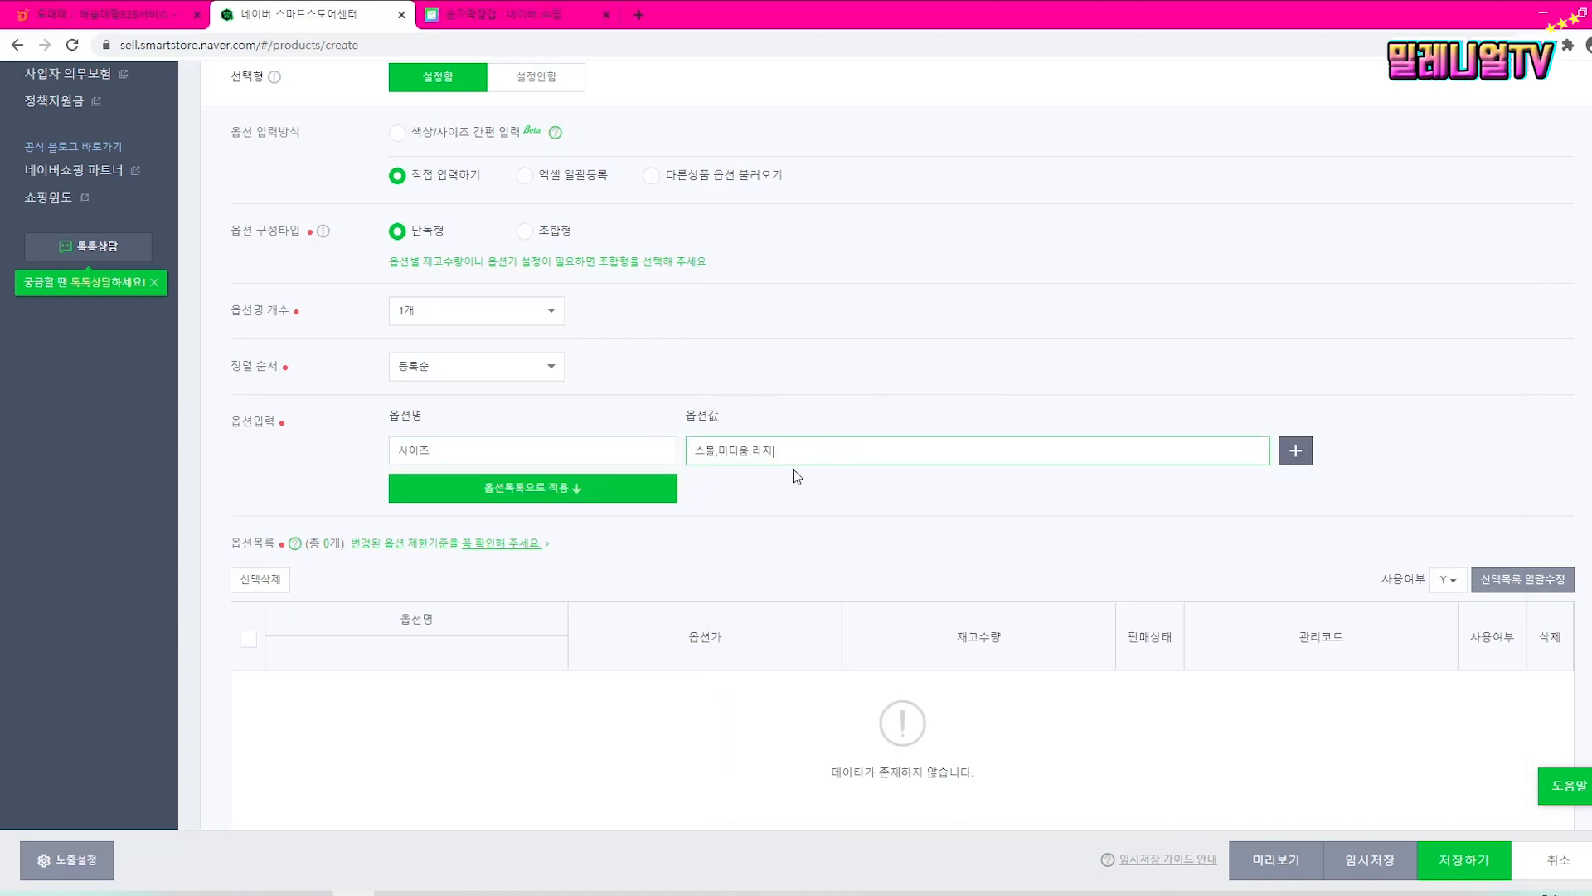
pyautogui.click(605, 492)
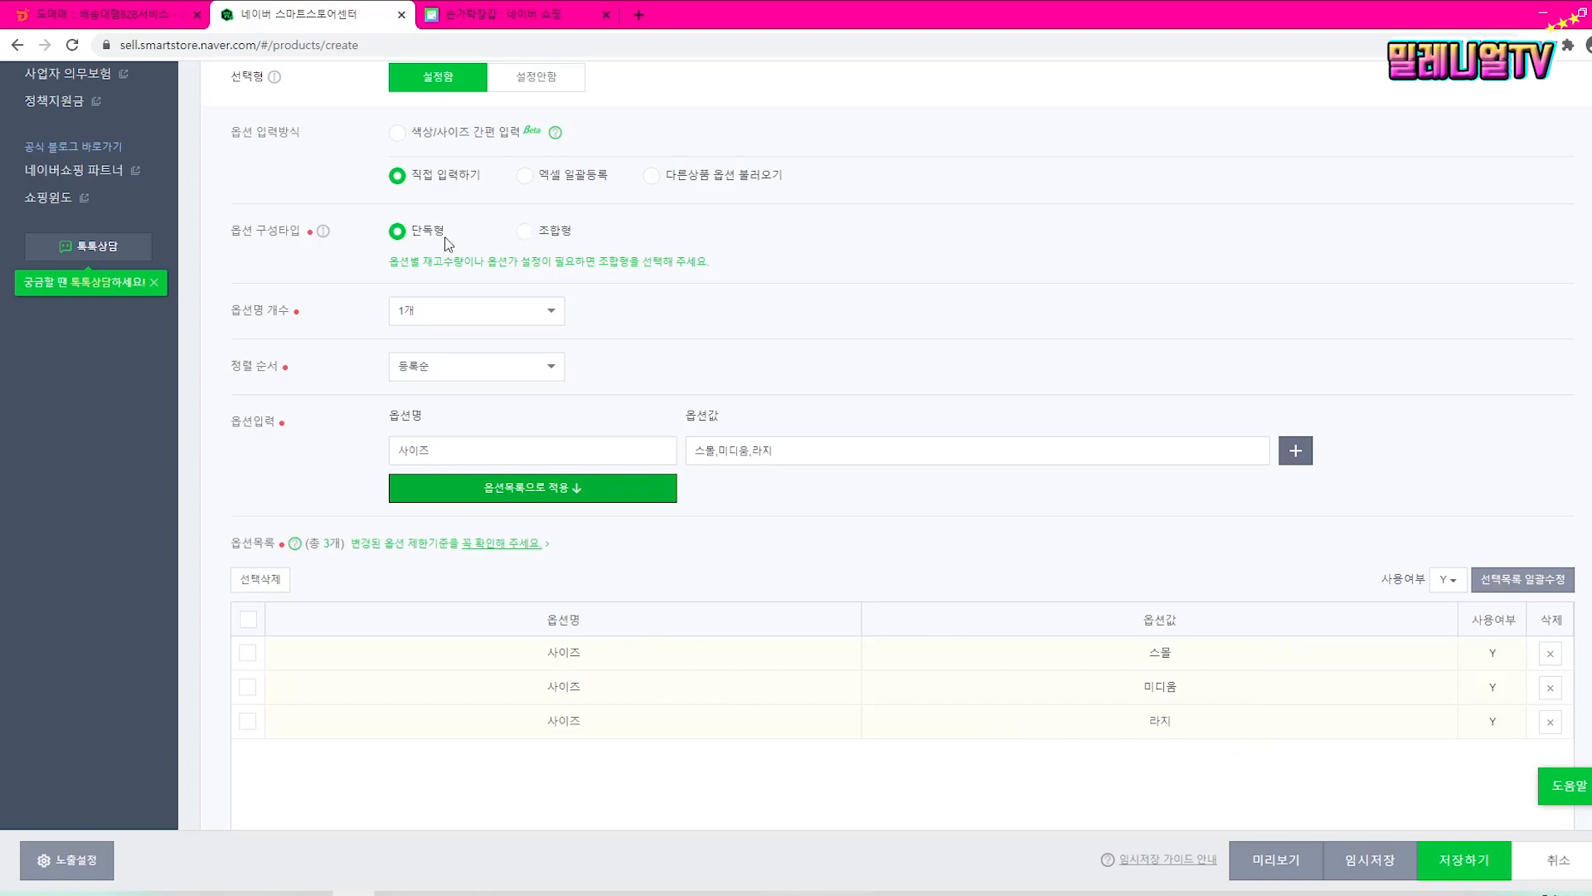
# Step: Switch the option composition type to 조합형 and go through the option price (옵션가) cells of the three sizes
pyautogui.click(527, 237)
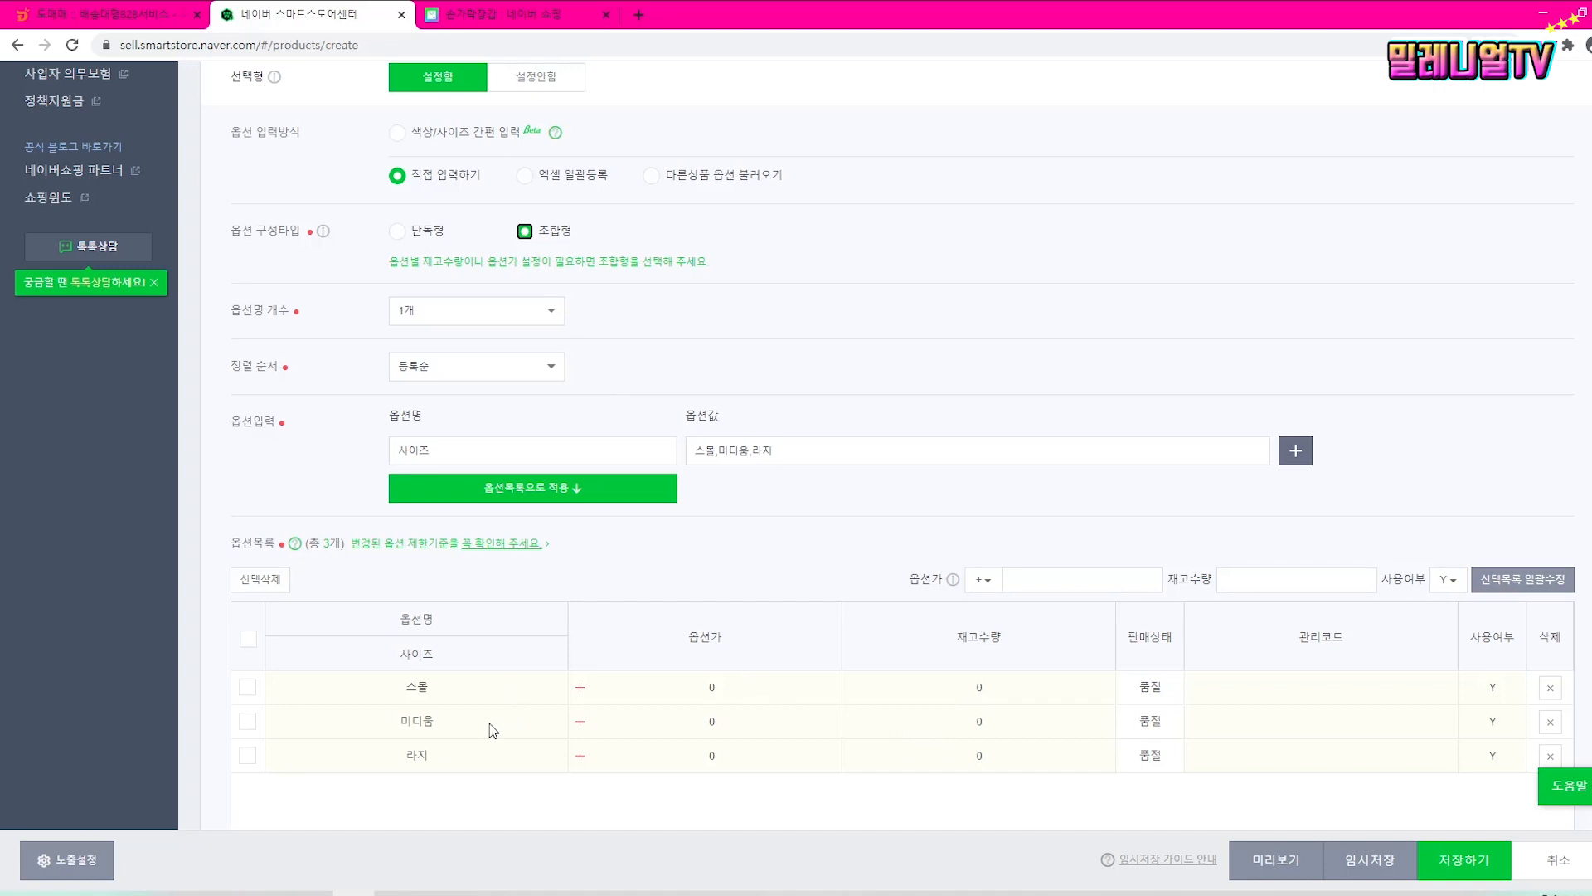
pyautogui.click(988, 688)
pyautogui.click(714, 688)
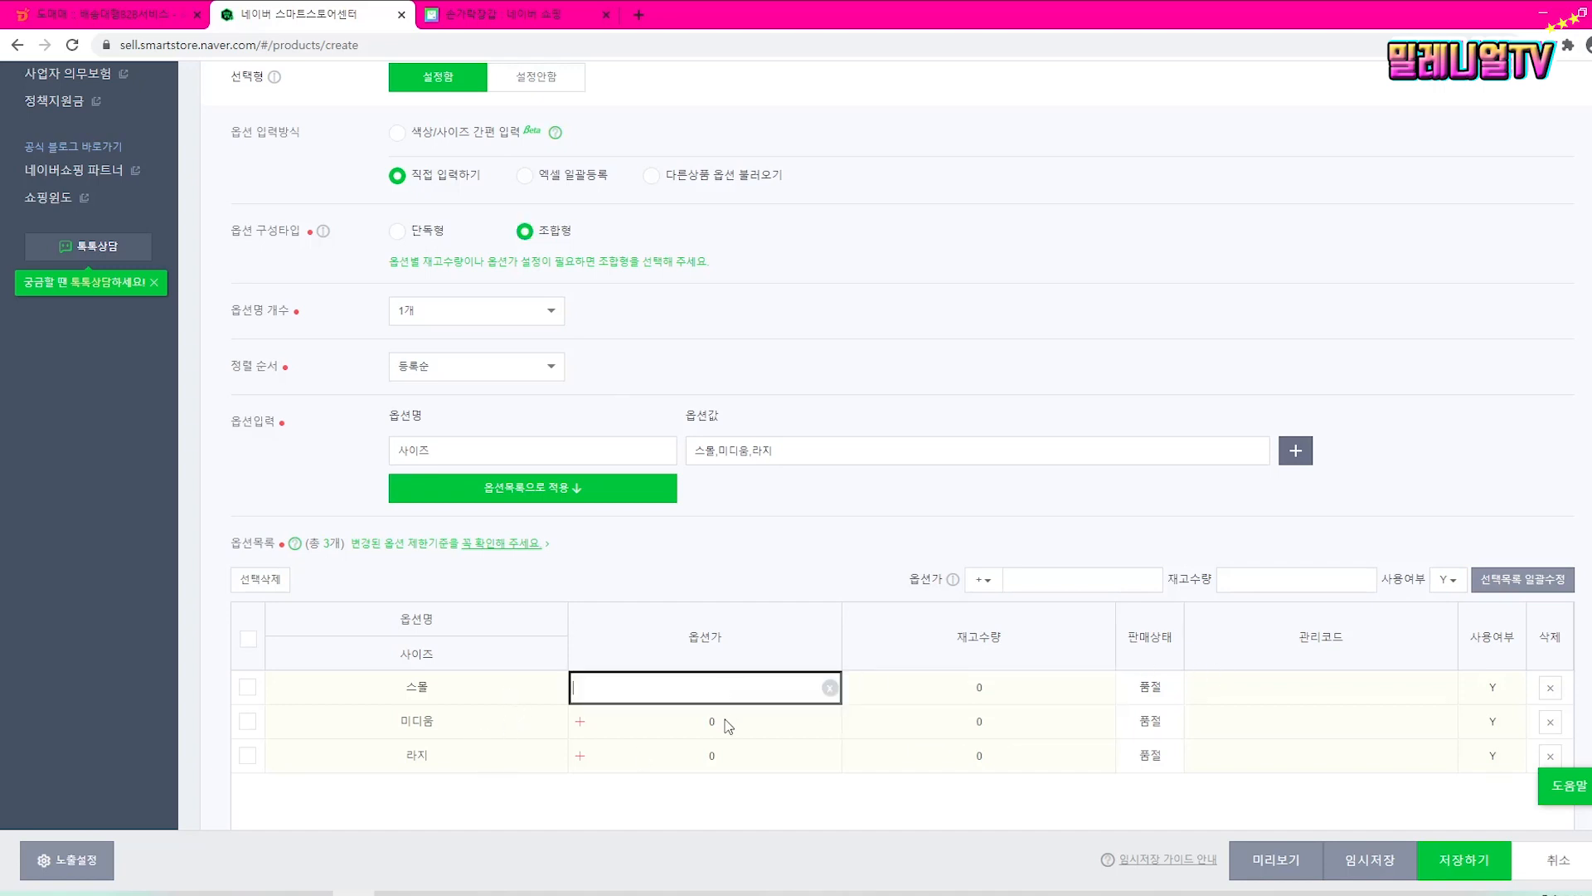
pyautogui.click(726, 723)
pyautogui.click(727, 758)
pyautogui.click(728, 721)
pyautogui.click(729, 688)
pyautogui.click(733, 720)
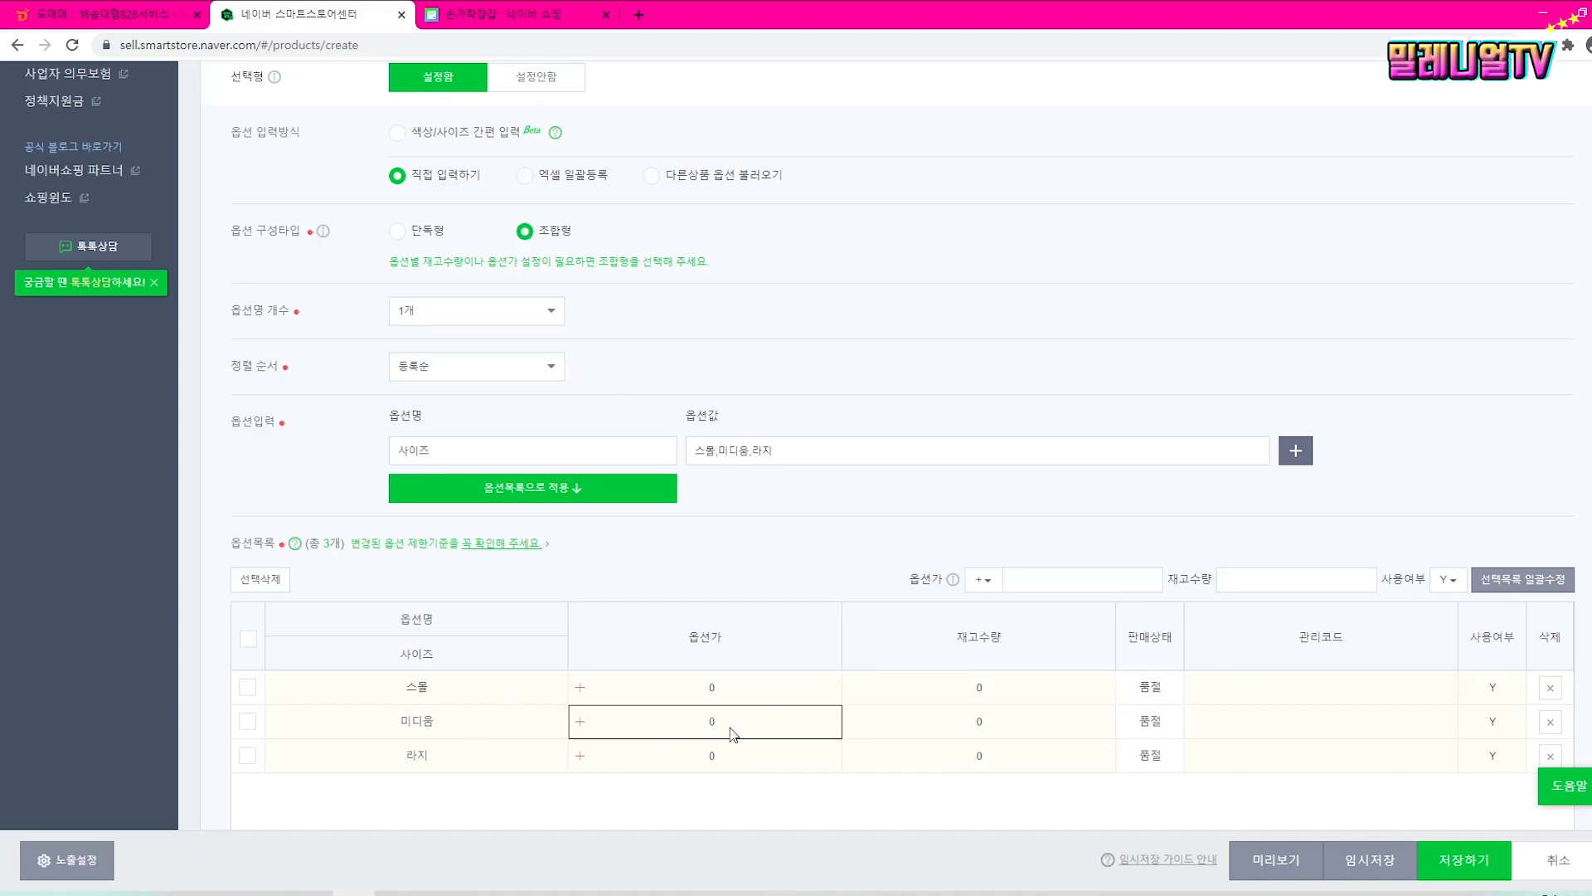
pyautogui.click(733, 758)
pyautogui.click(730, 655)
pyautogui.click(724, 689)
pyautogui.click(728, 721)
pyautogui.click(729, 758)
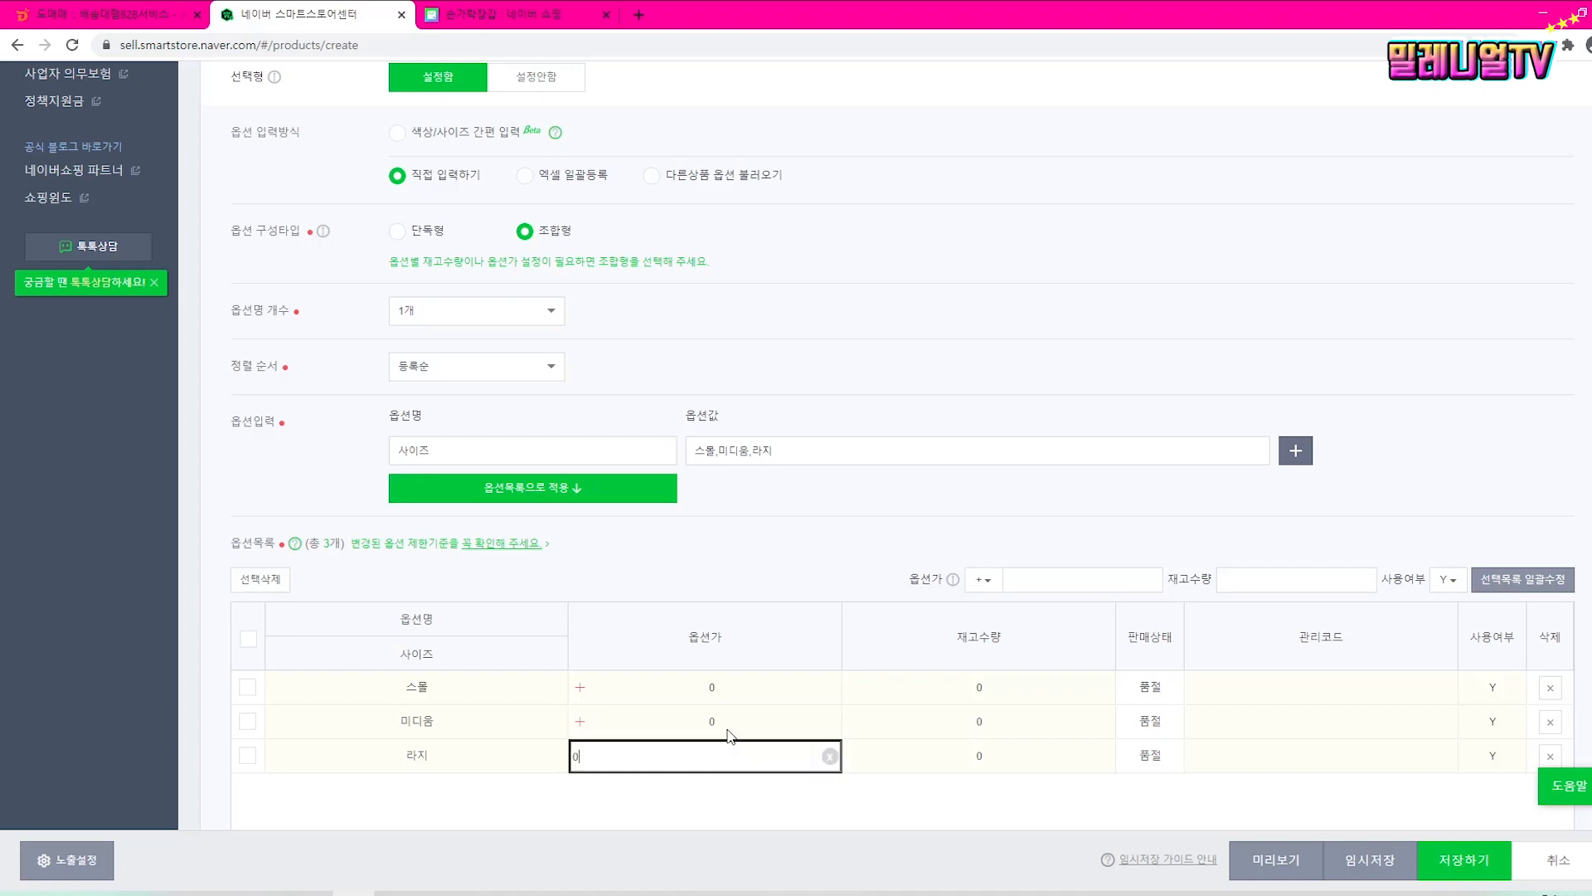
pyautogui.click(772, 699)
# Step: Set the stock quantity (재고수량) of the 스몰 option to 200 in its own row
pyautogui.click(1009, 687)
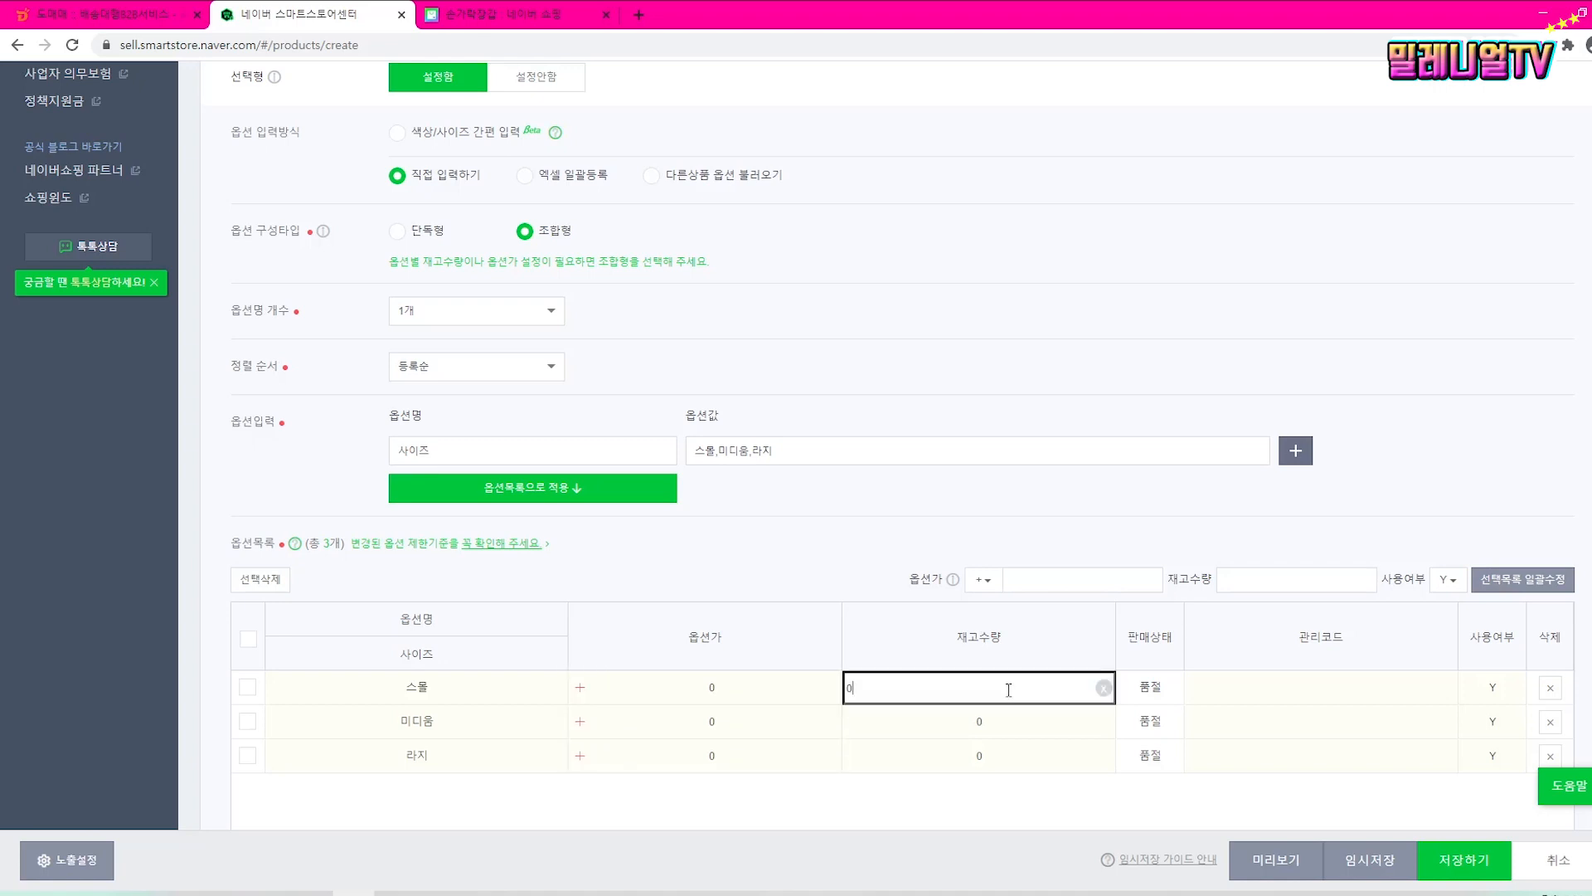
pyautogui.press('Return')
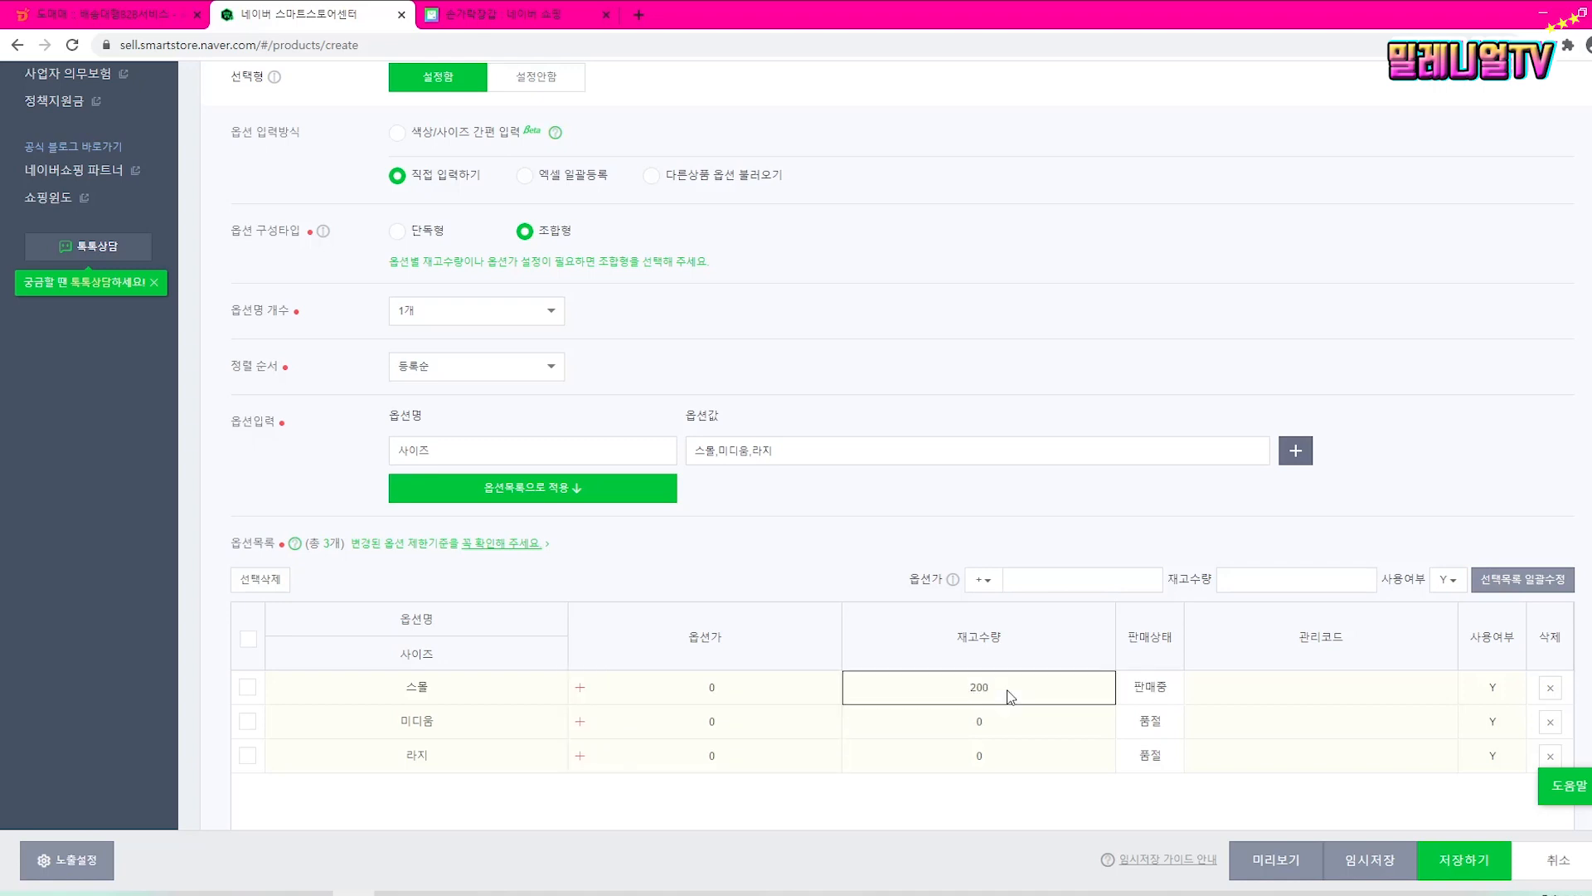
pyautogui.click(998, 723)
pyautogui.click(998, 755)
pyautogui.click(995, 700)
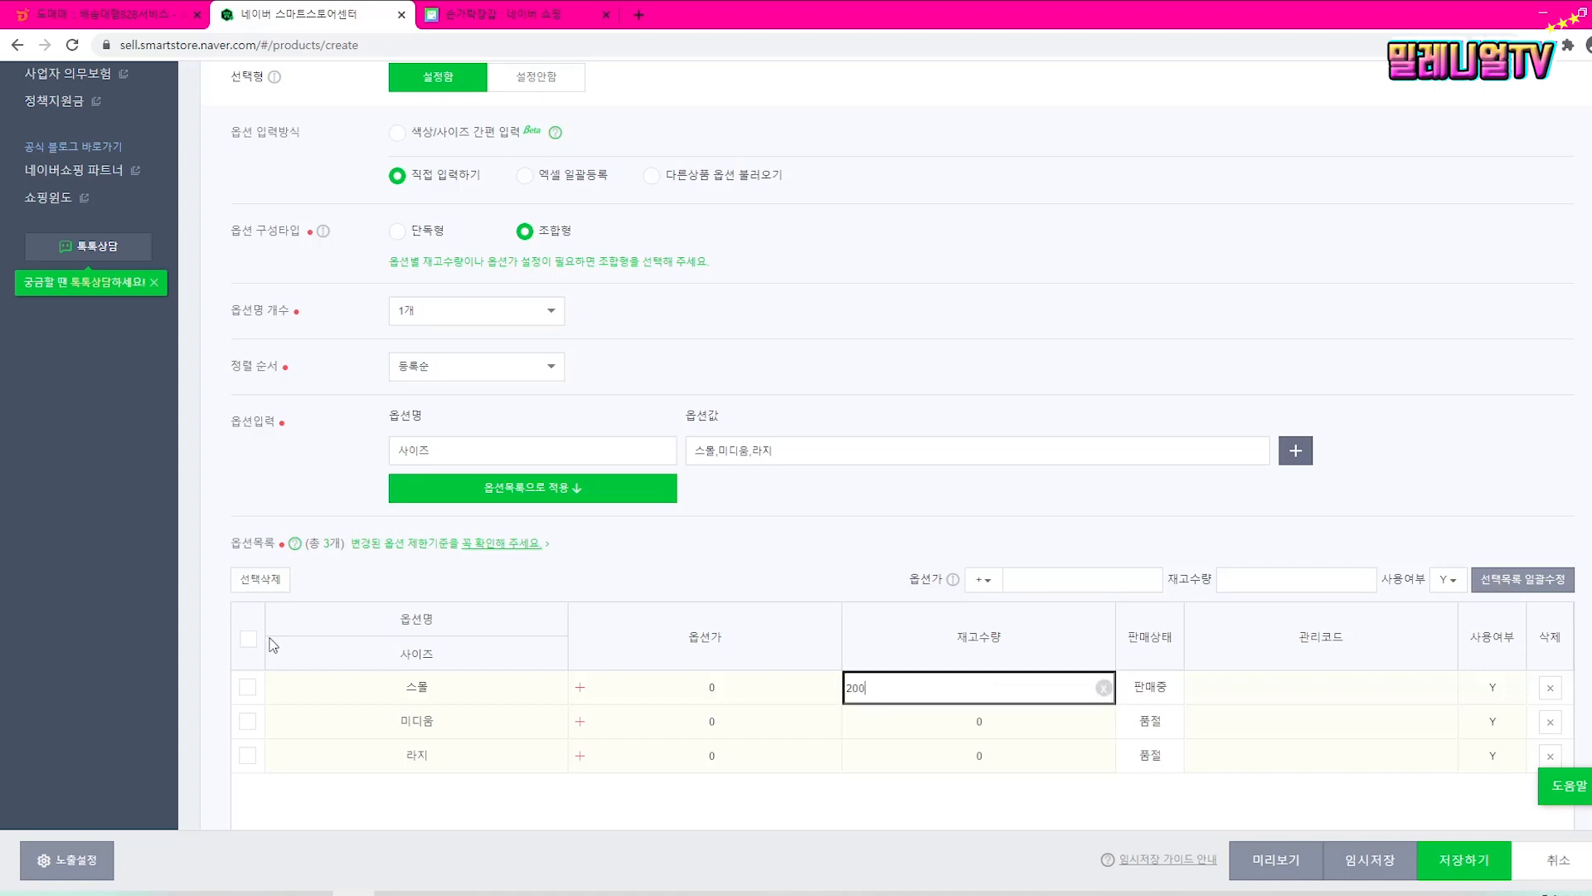
# Step: Select all three size options and bulk-update their stock quantity (재고수량) to 200
pyautogui.click(248, 639)
pyautogui.click(1307, 577)
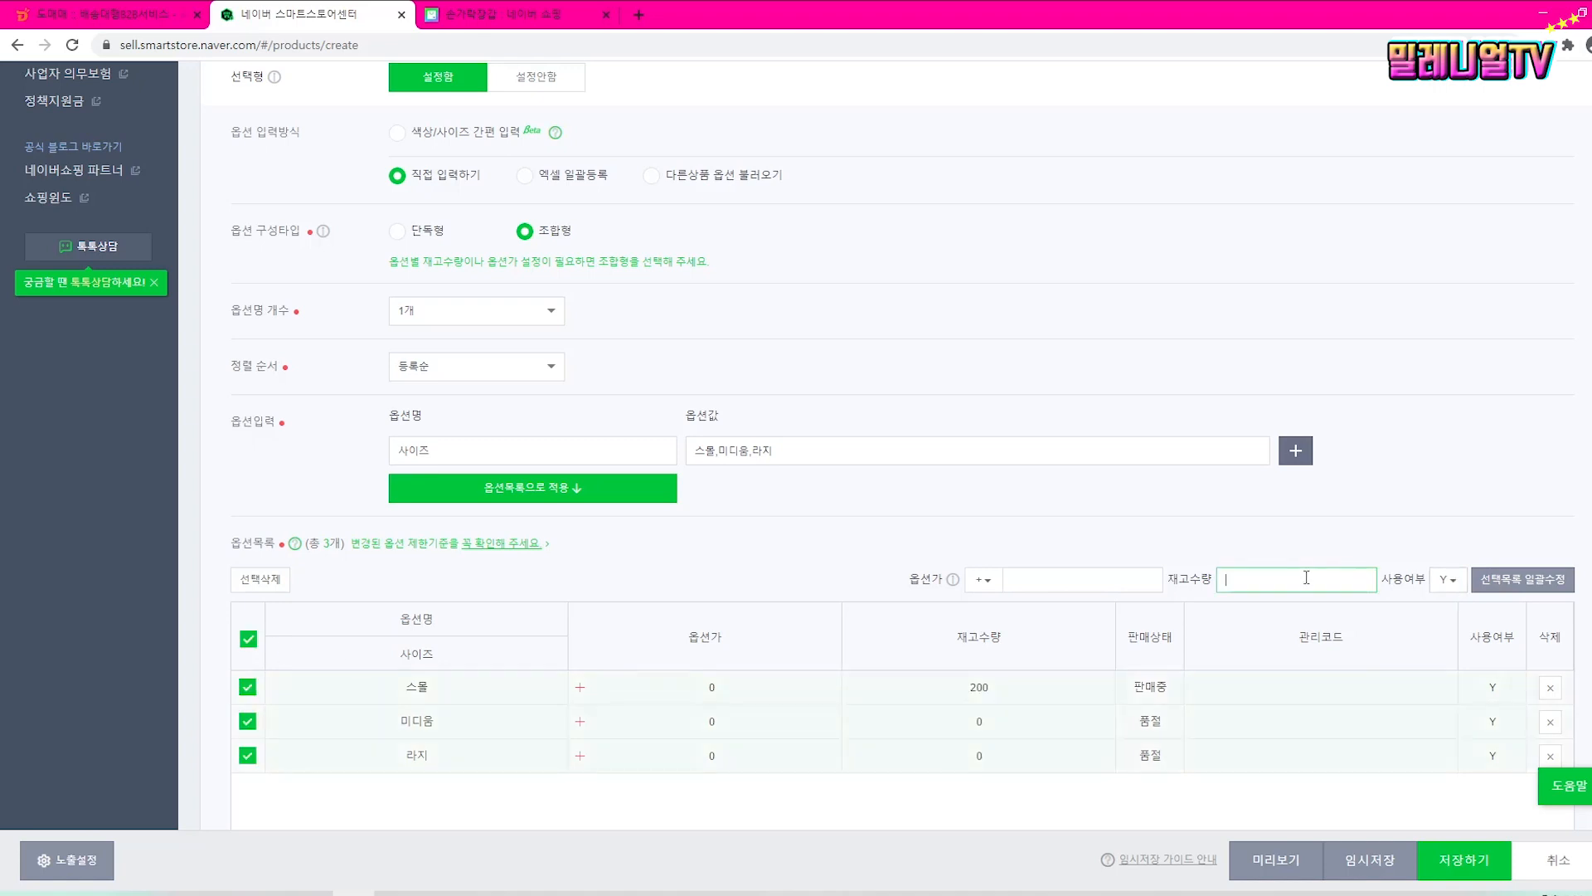
pyautogui.write('200')
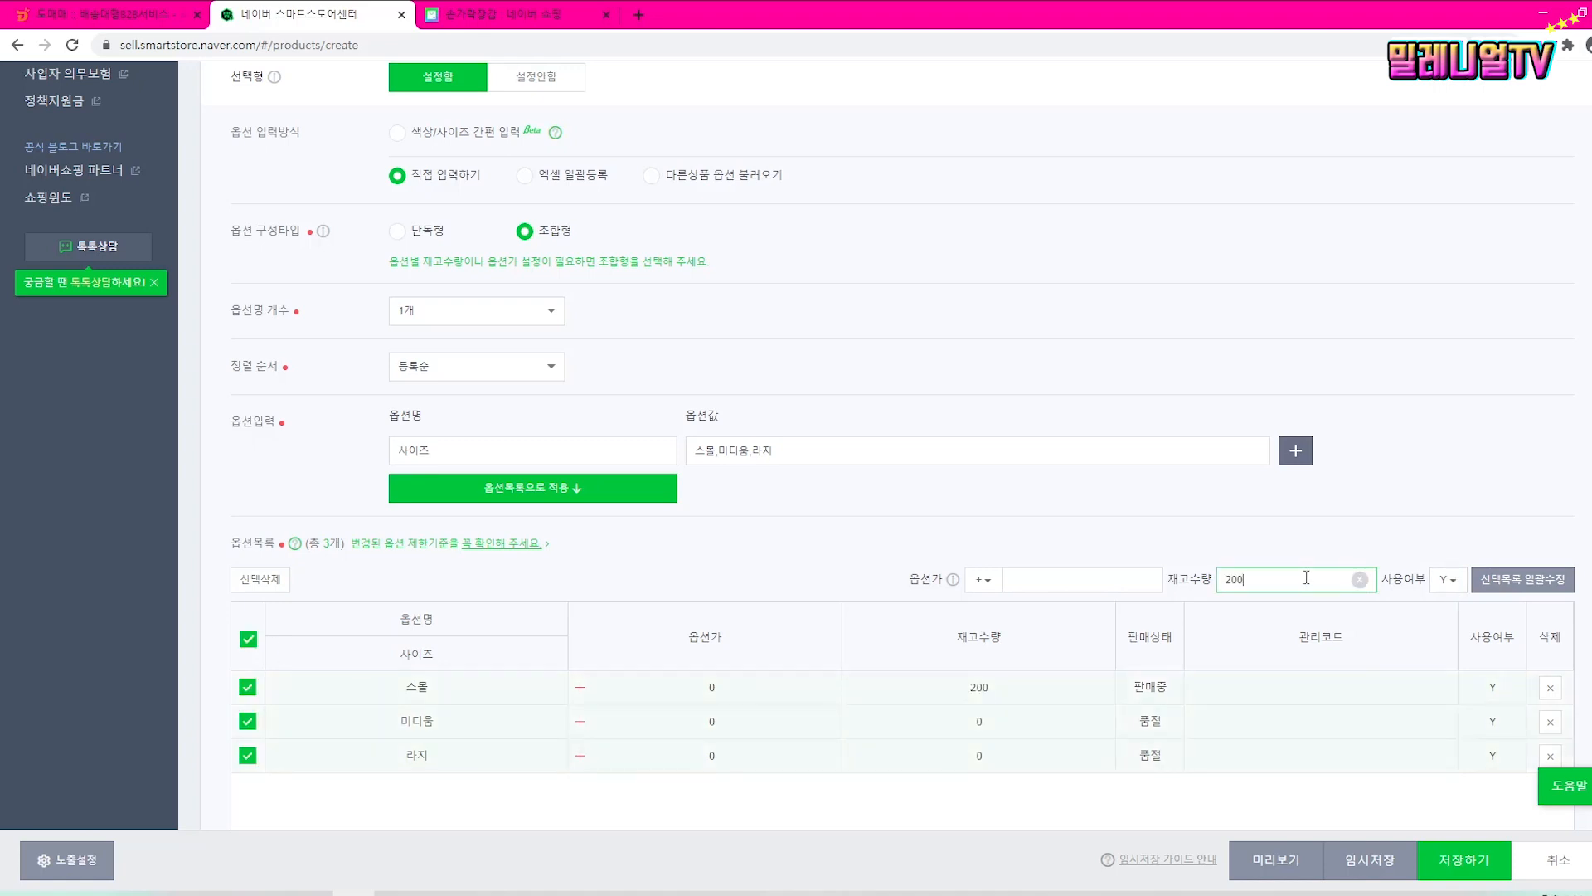
pyautogui.click(1522, 579)
# Step: Upload the photo 장갑1 from the 장갑샘플 folder as the product's representative image (대표이미지)
pyautogui.scroll(-3, 978, 734)
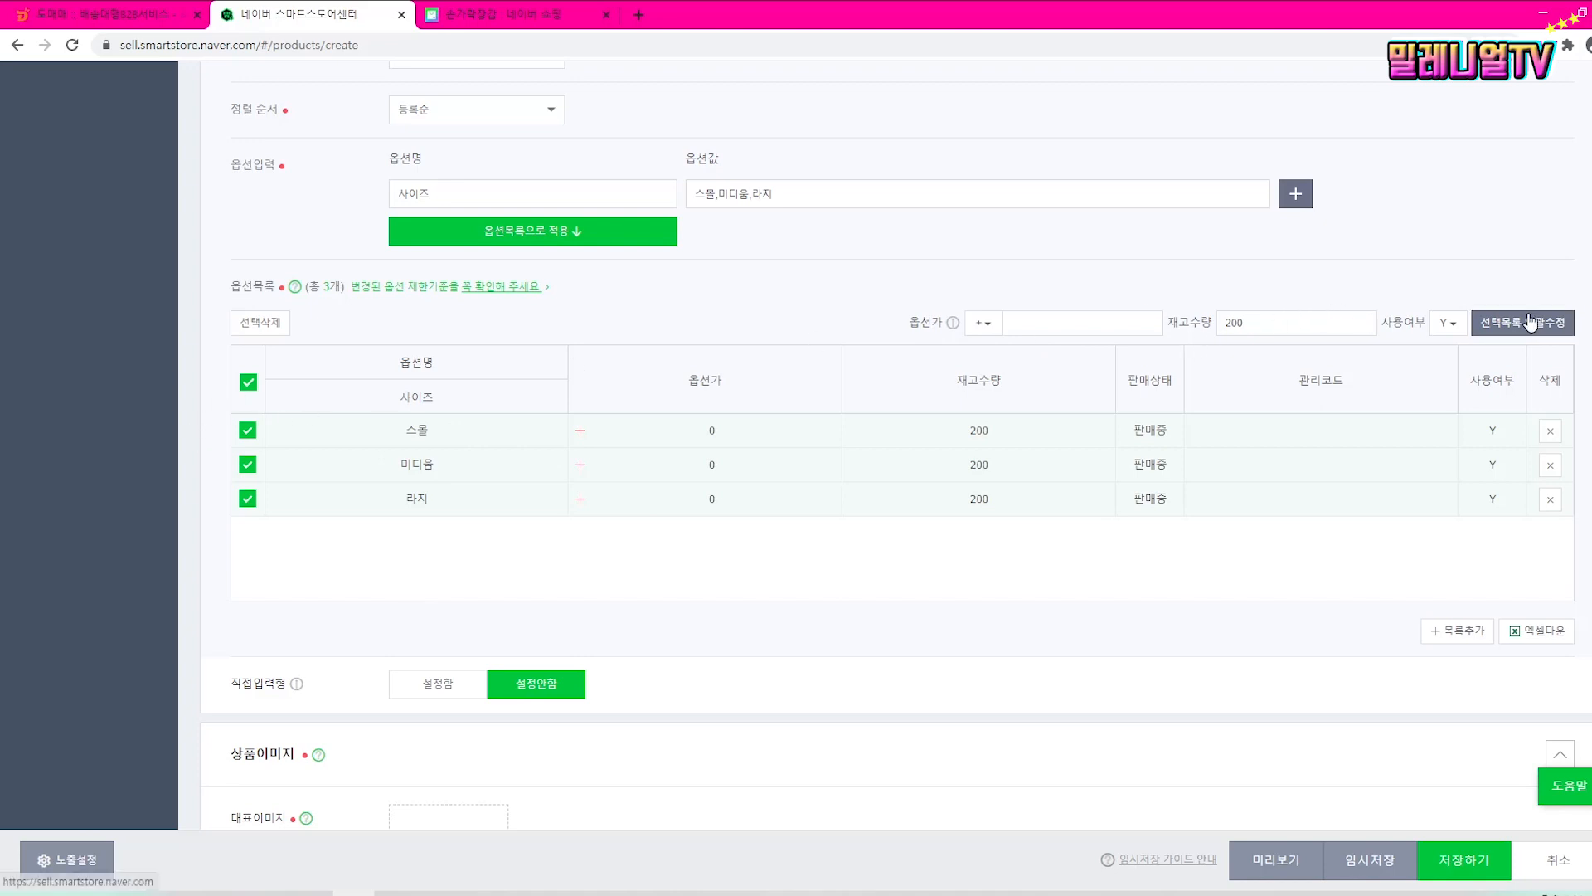
pyautogui.scroll(-2, 708, 549)
pyautogui.scroll(-3, 715, 498)
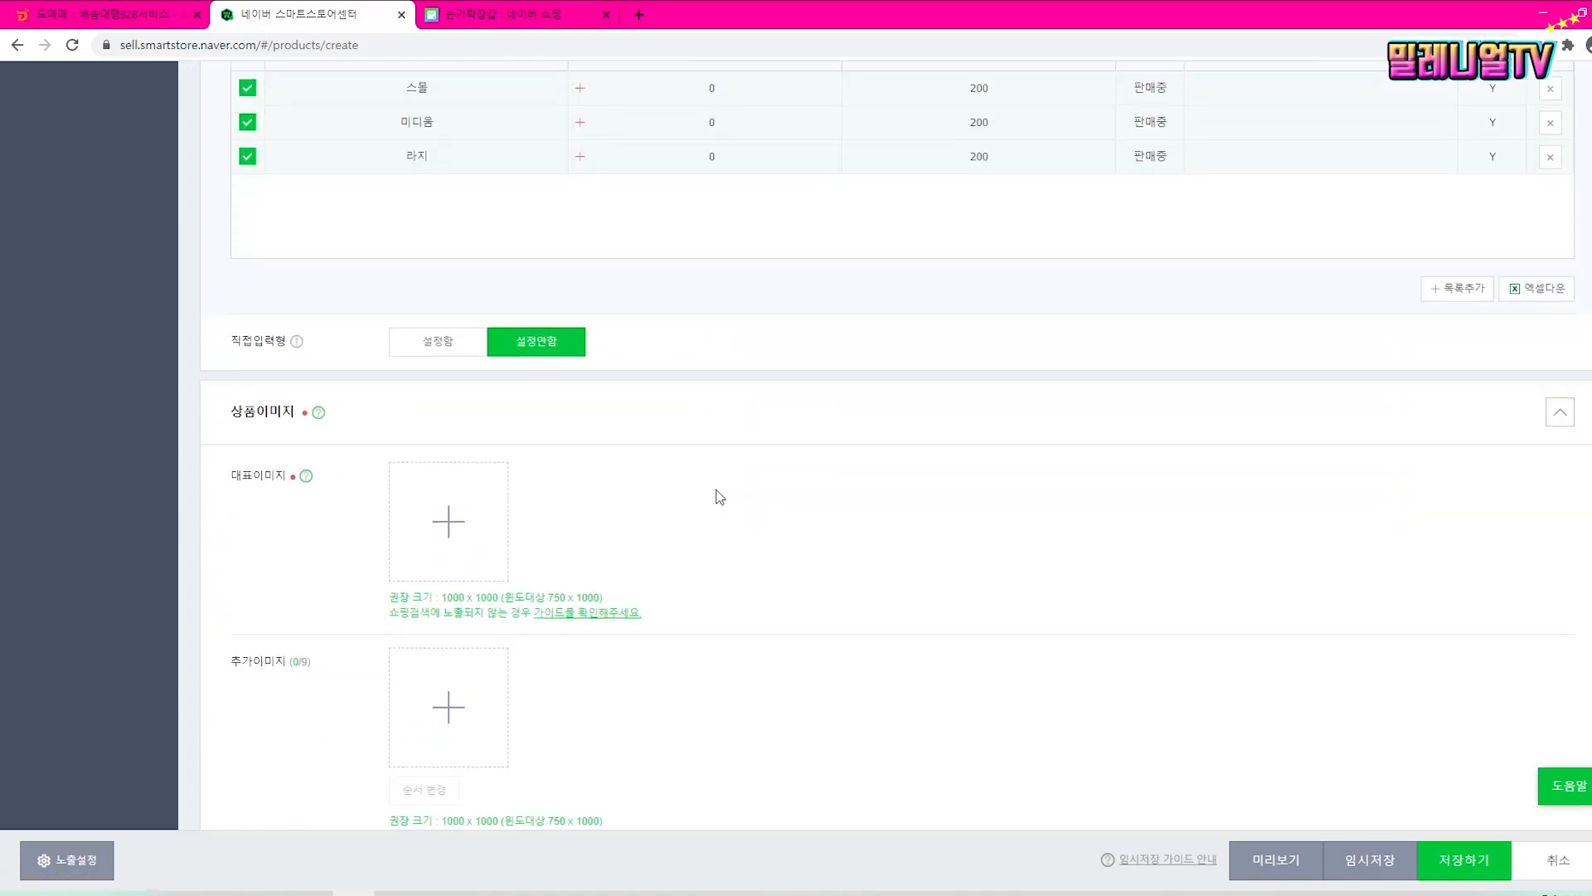
pyautogui.click(447, 432)
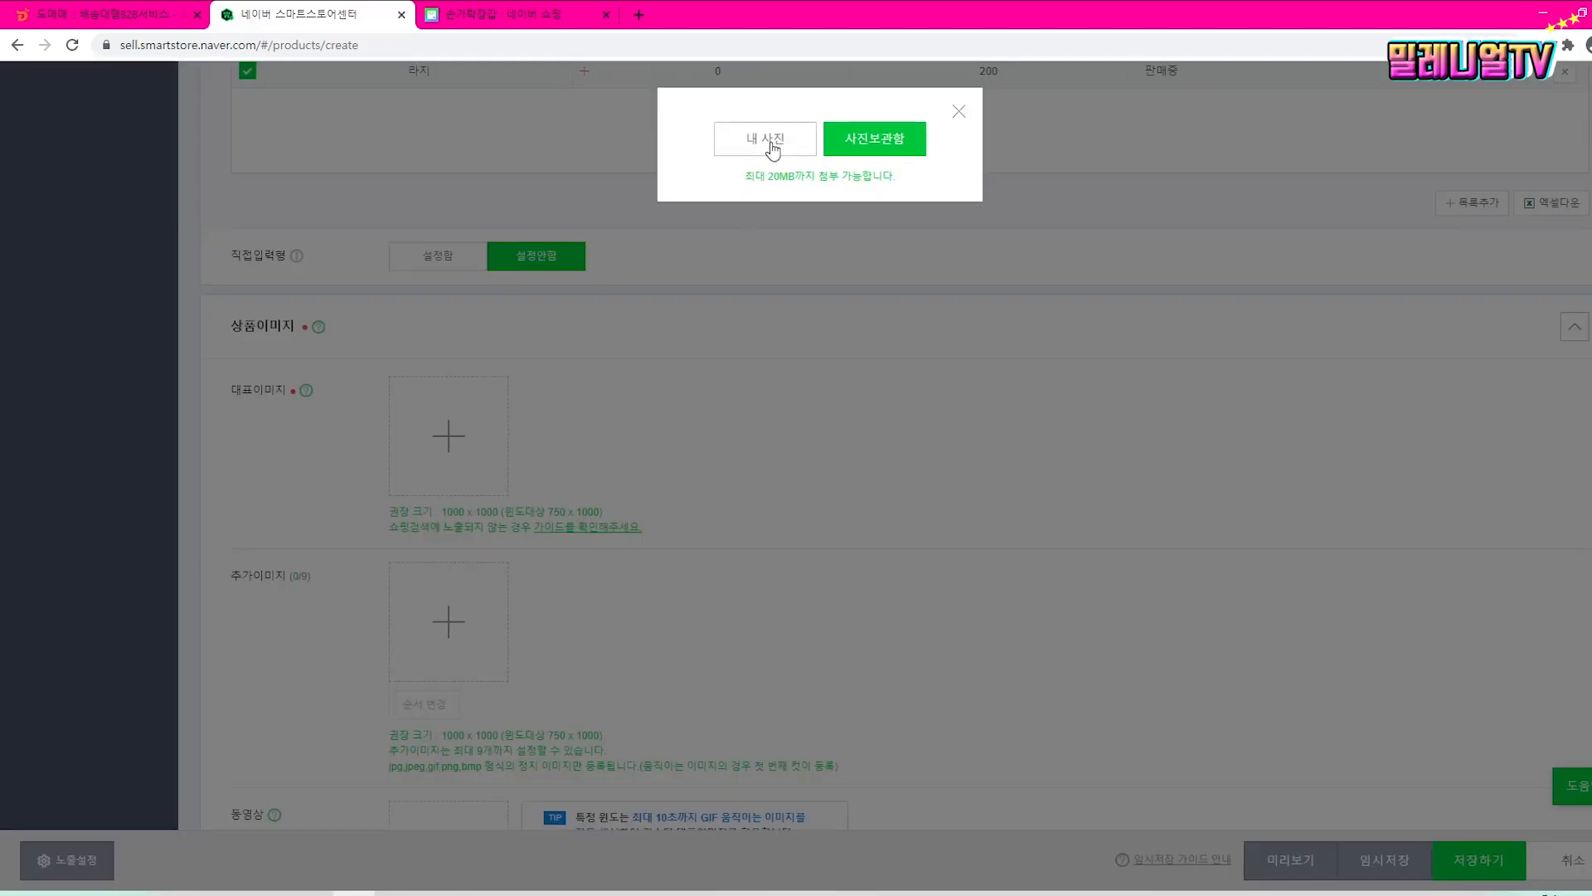
pyautogui.click(769, 144)
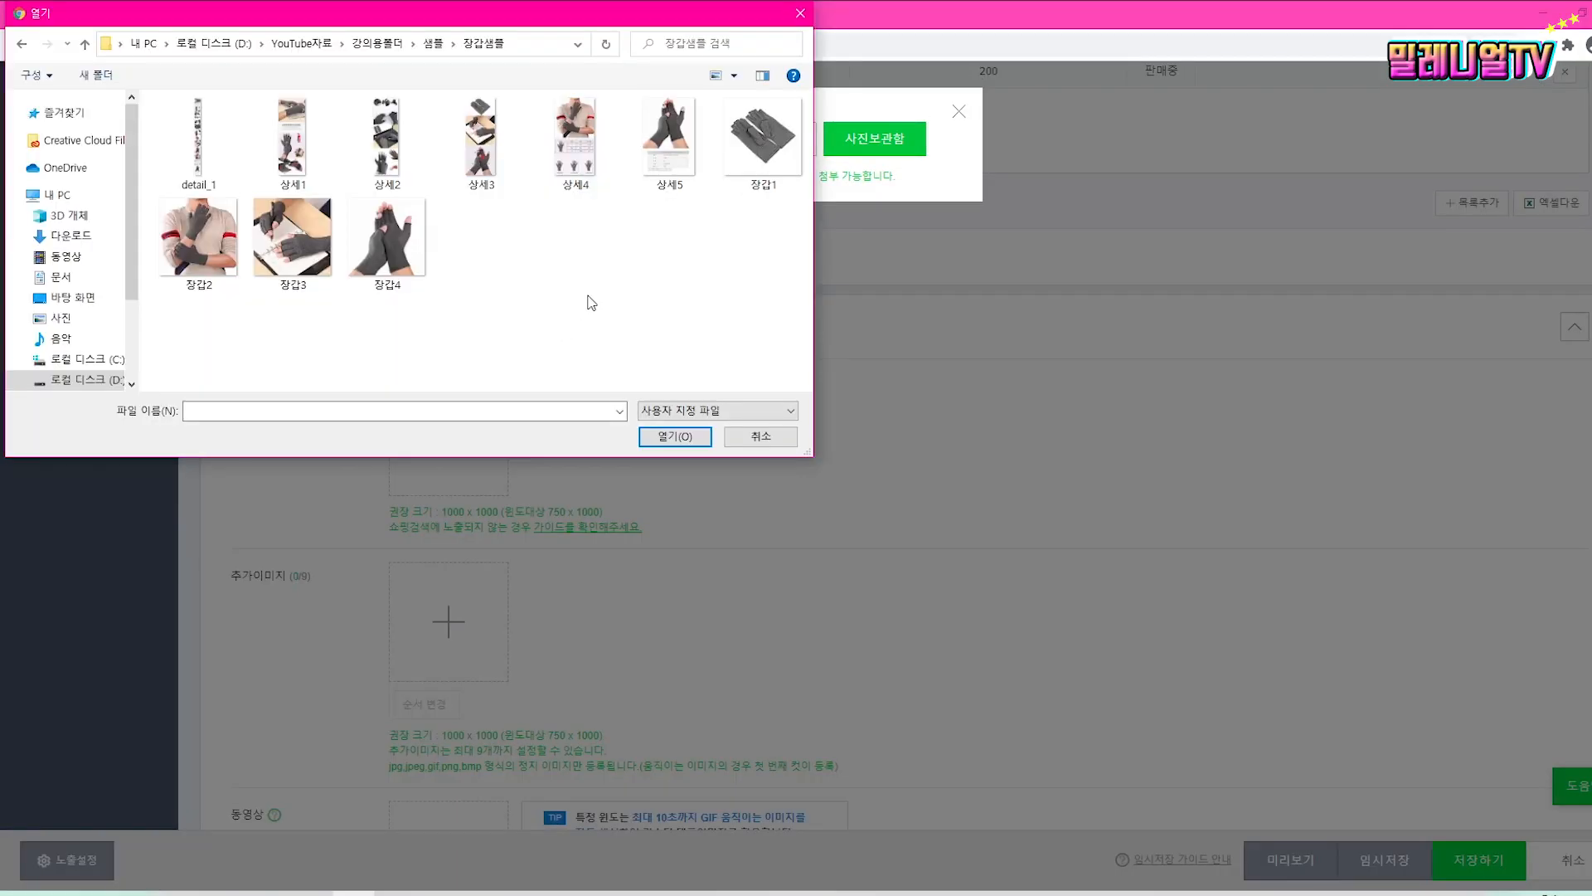
pyautogui.click(386, 249)
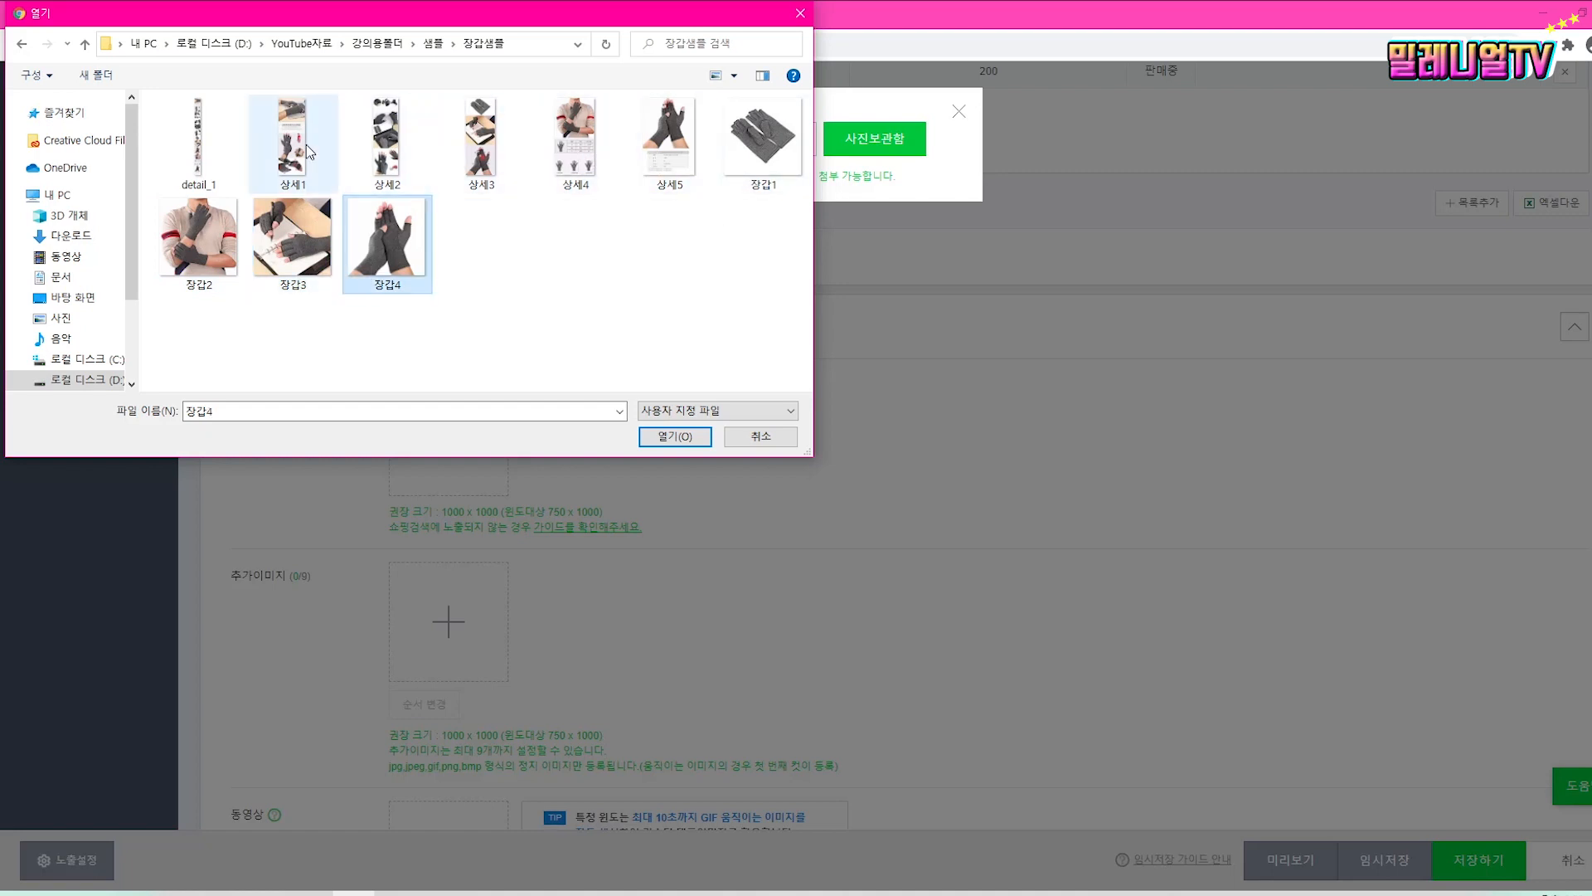
pyautogui.doubleClick(768, 149)
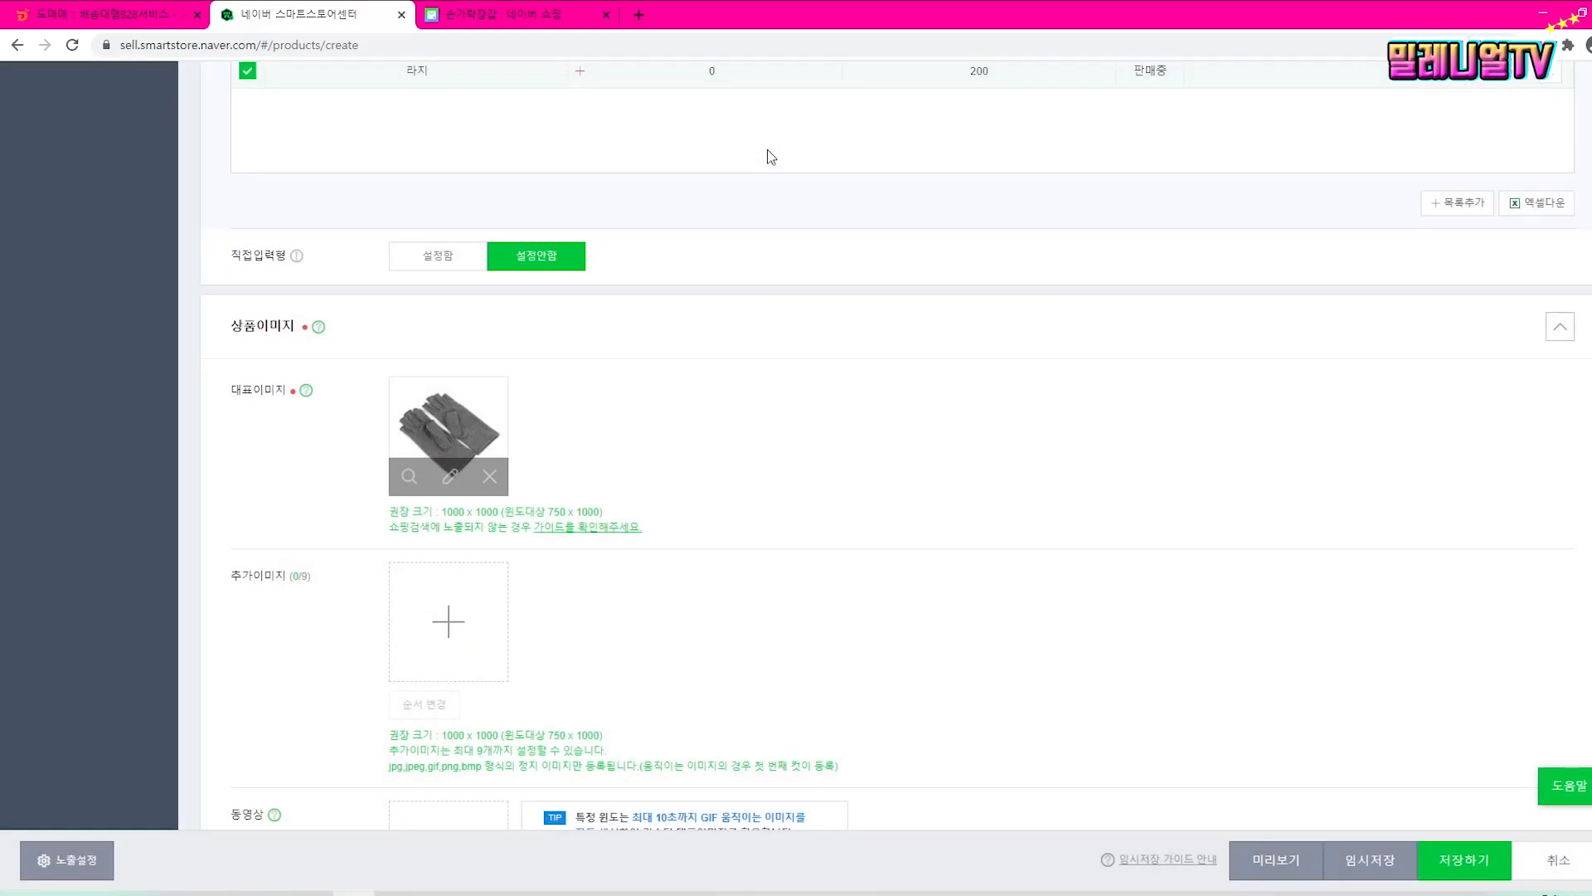
# Step: Upload the photos 장갑2, 장갑3 and 장갑4 together as additional images (추가이미지)
pyautogui.click(446, 622)
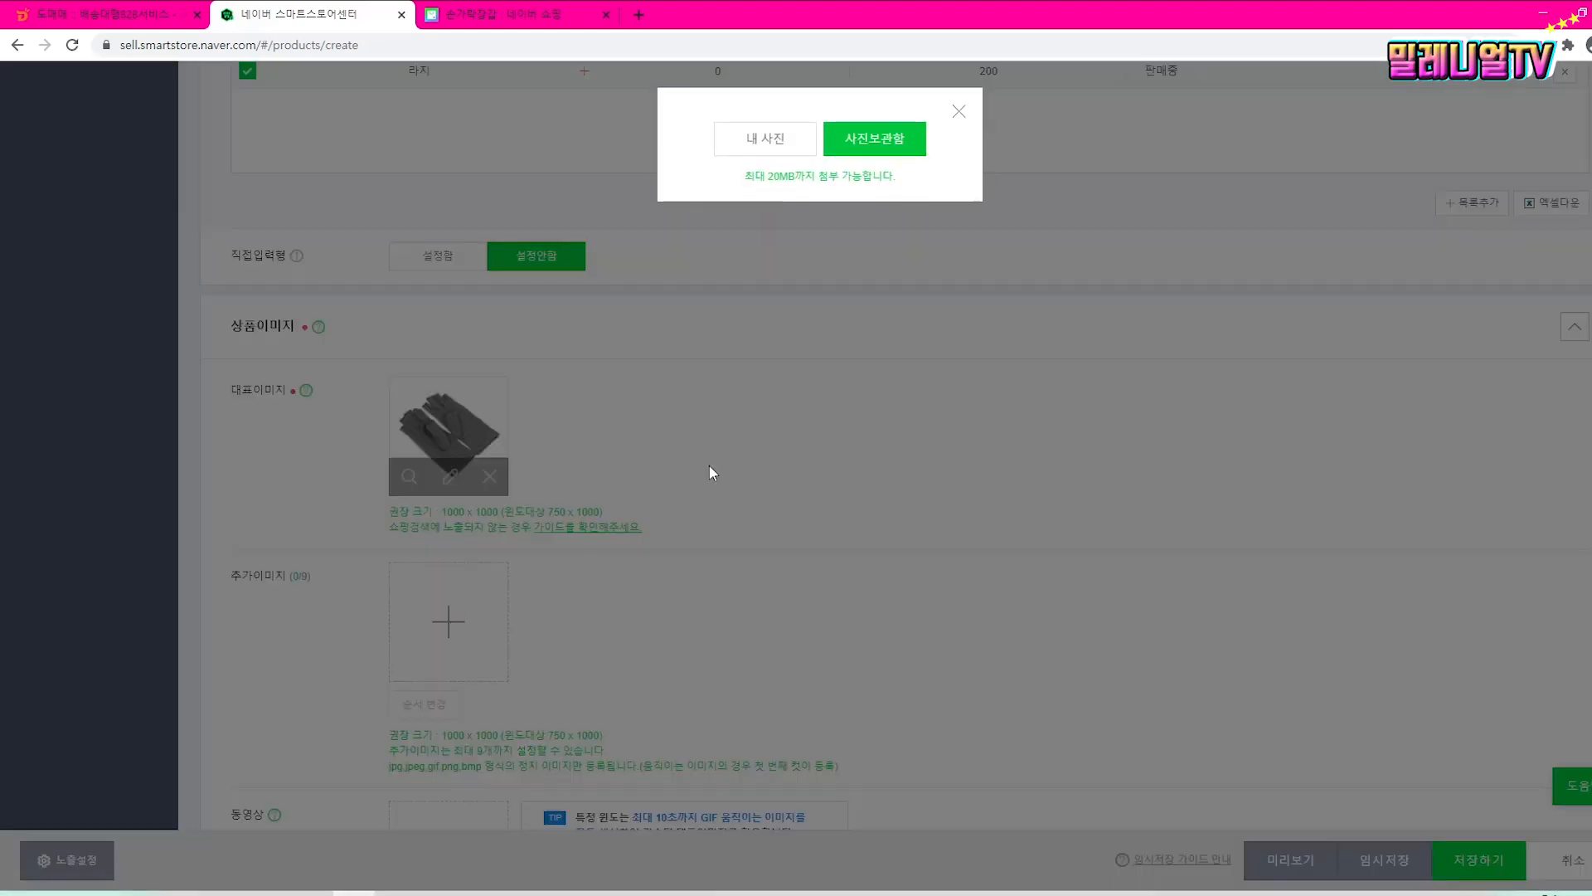
pyautogui.click(773, 139)
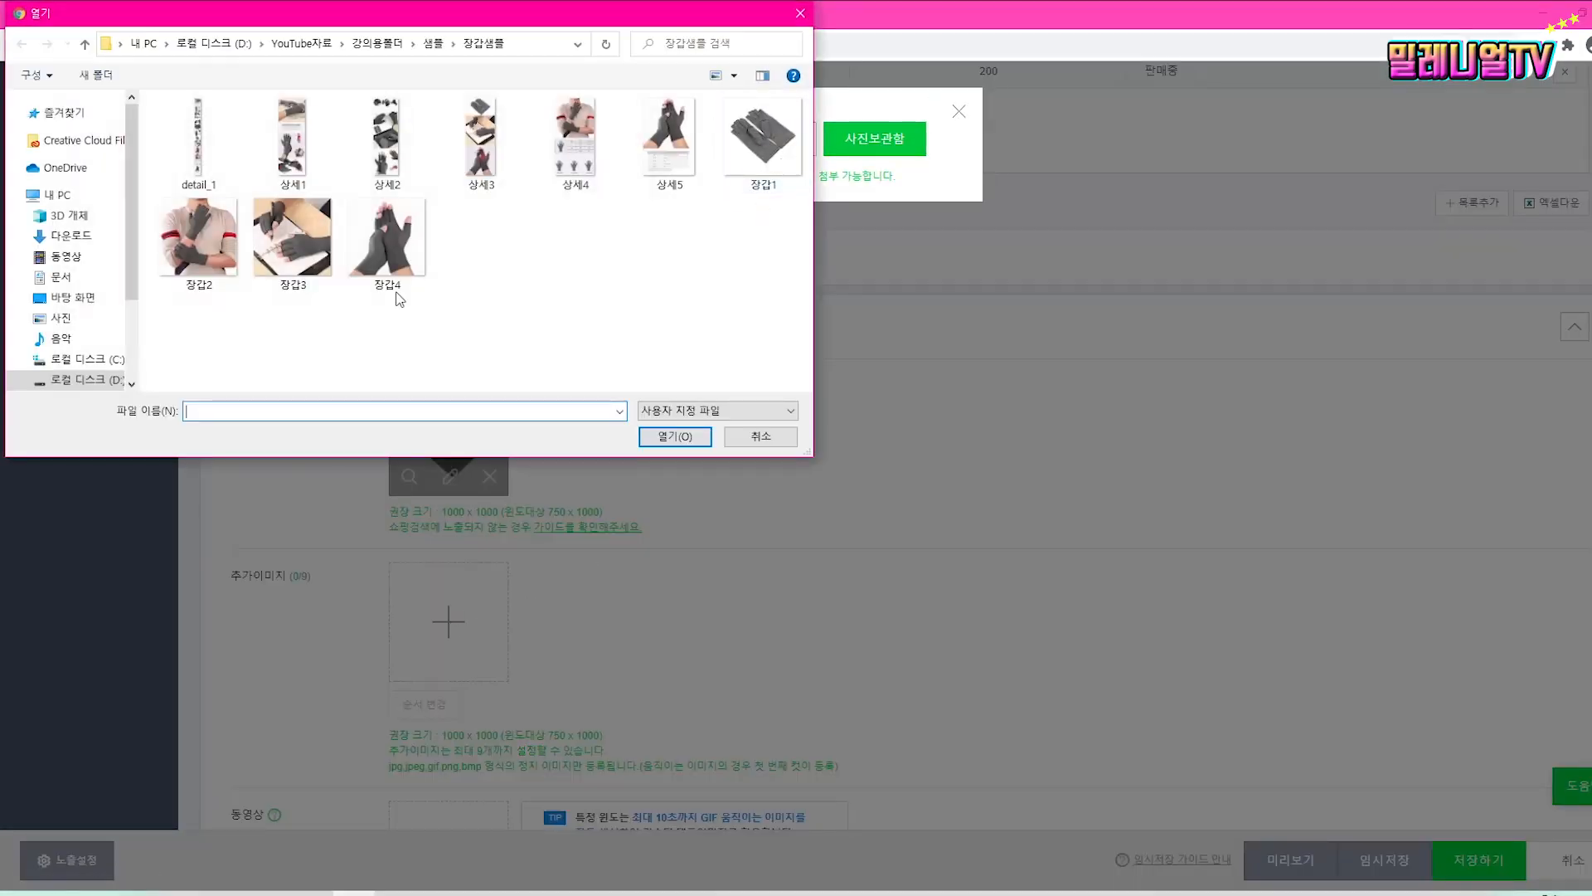
pyautogui.click(203, 251)
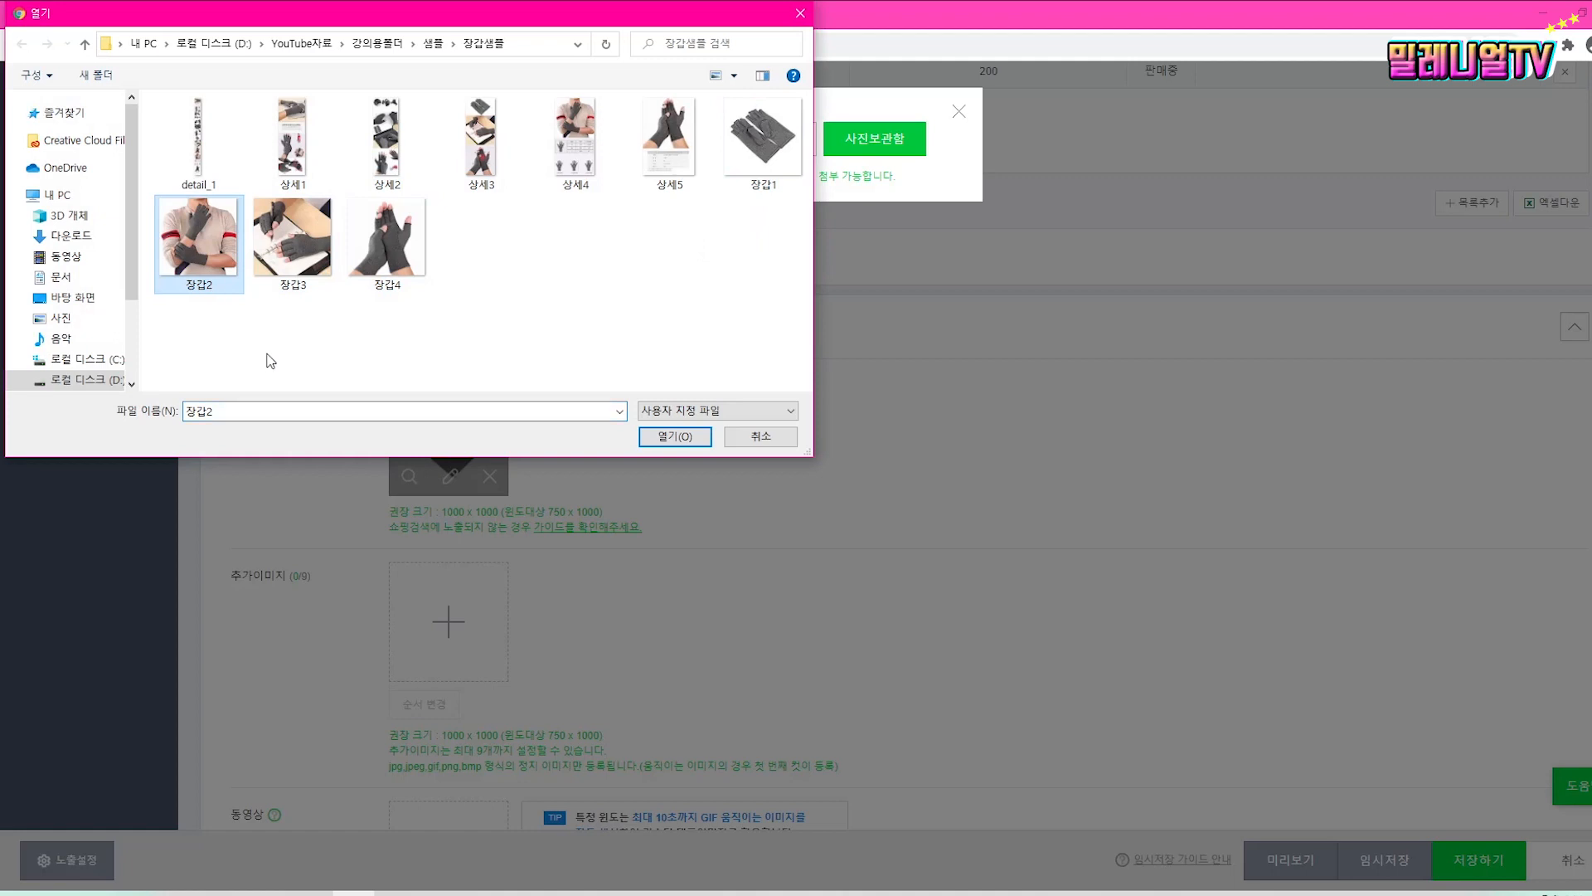
pyautogui.keyDown('shift'); pyautogui.click(395, 267); pyautogui.keyUp('shift')
pyautogui.click(672, 433)
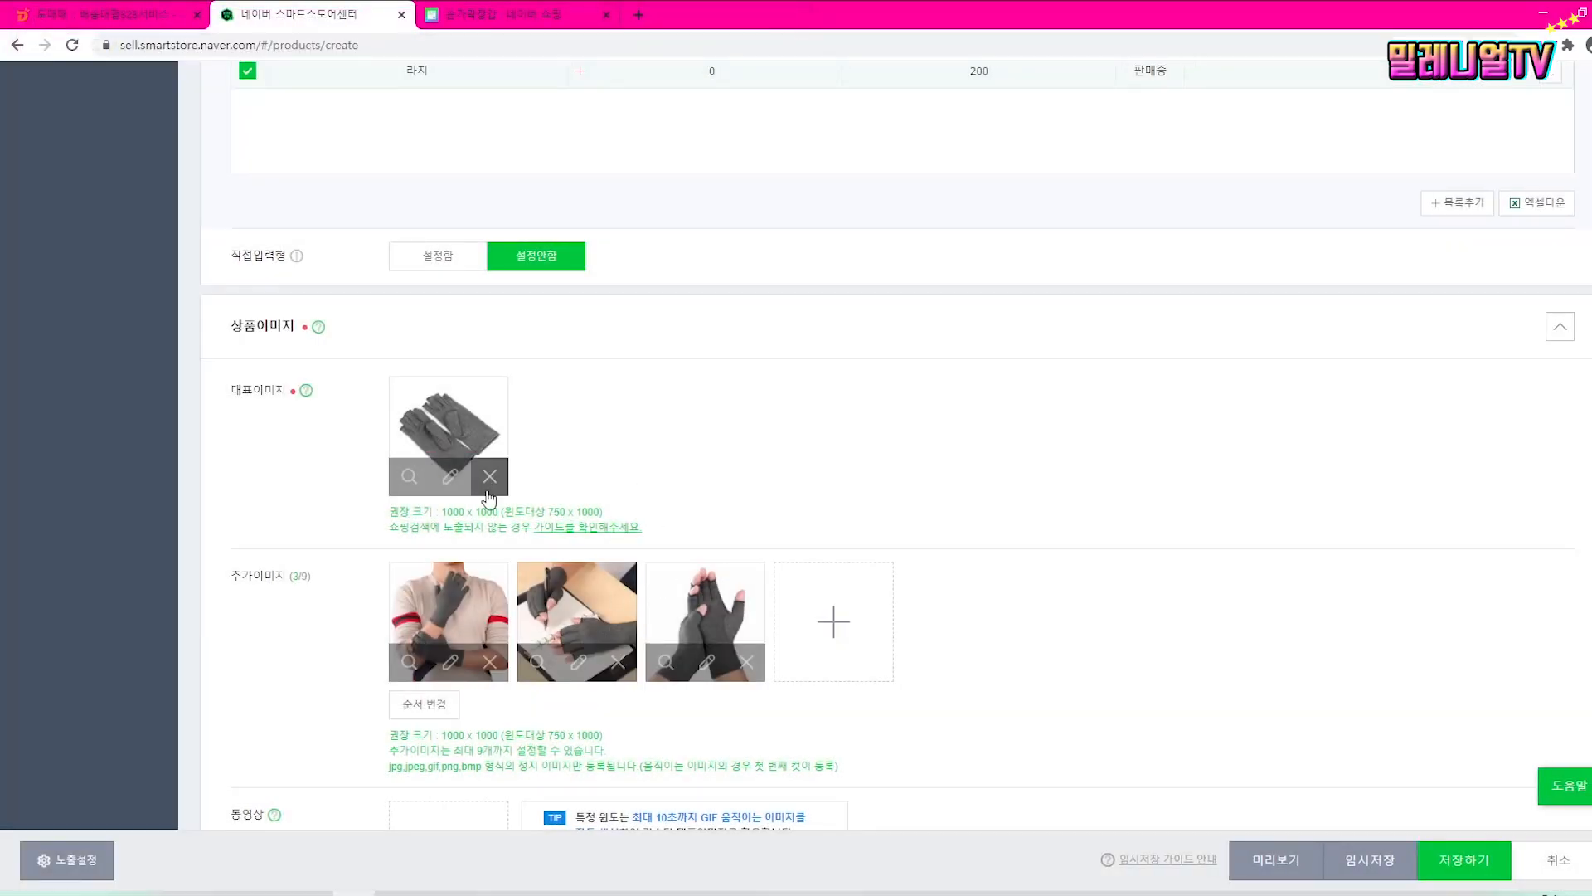
# Step: Open SmartEditor ONE to write the product's detailed description (상세설명)
pyautogui.scroll(-5, 775, 605)
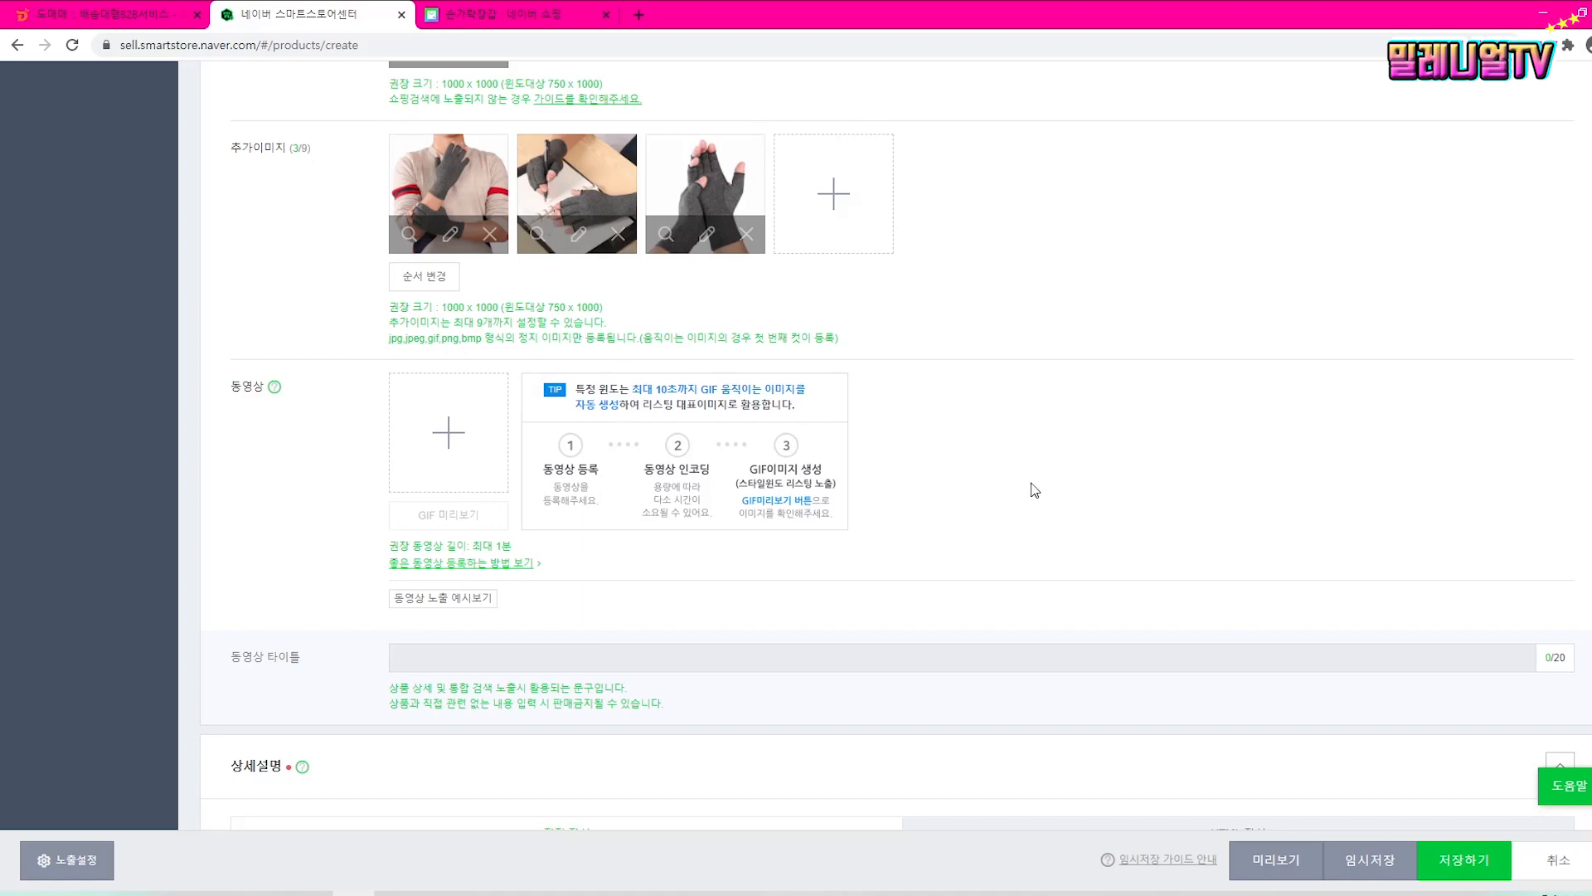
pyautogui.scroll(-6, 1034, 490)
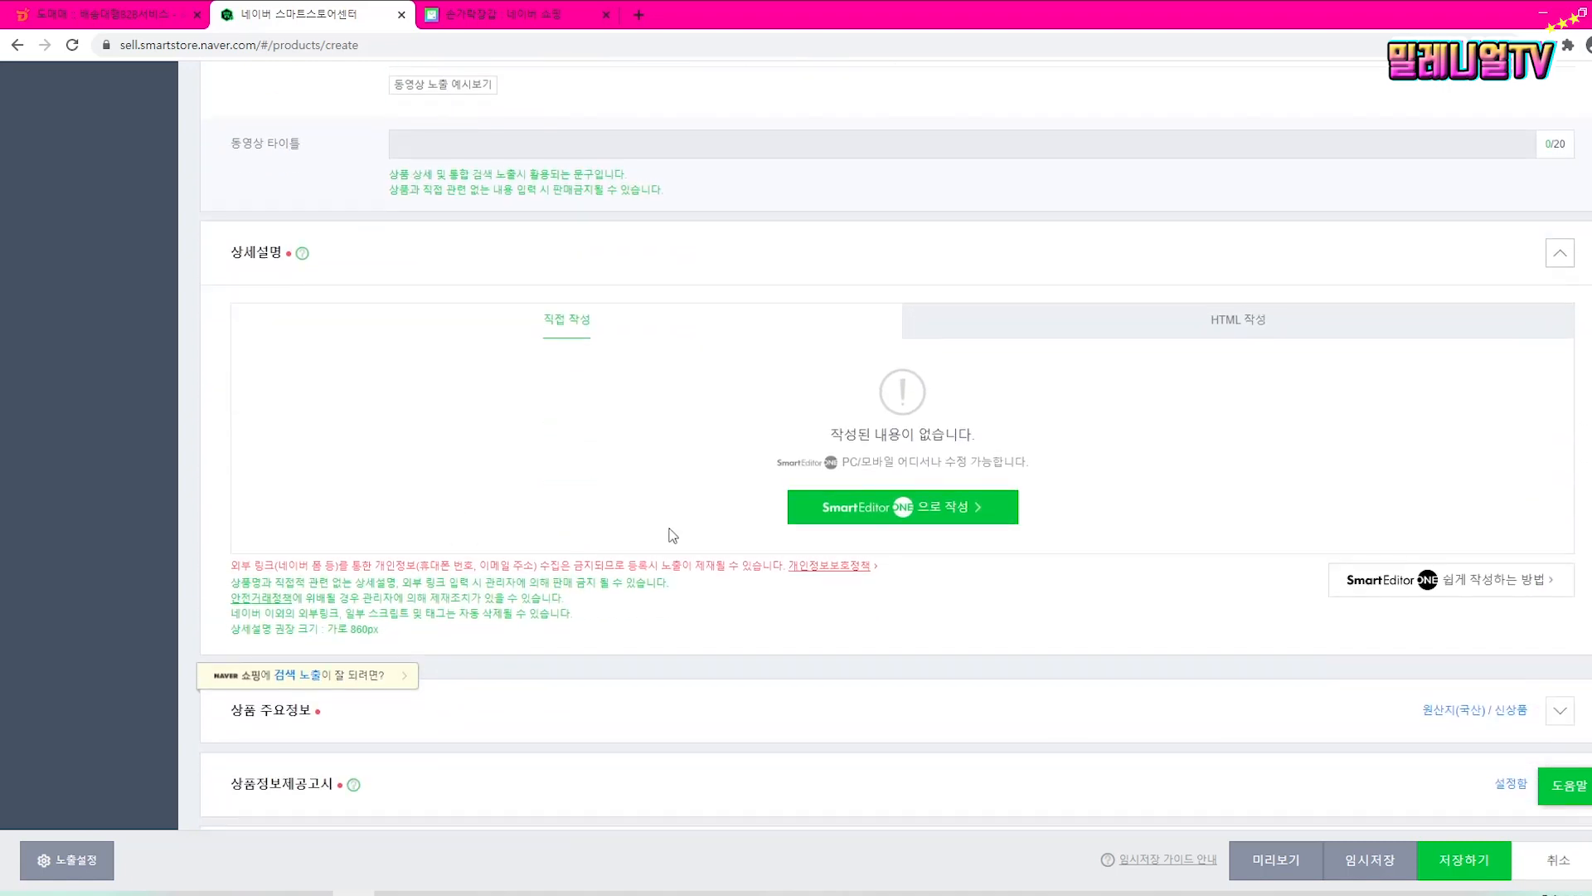
pyautogui.click(943, 521)
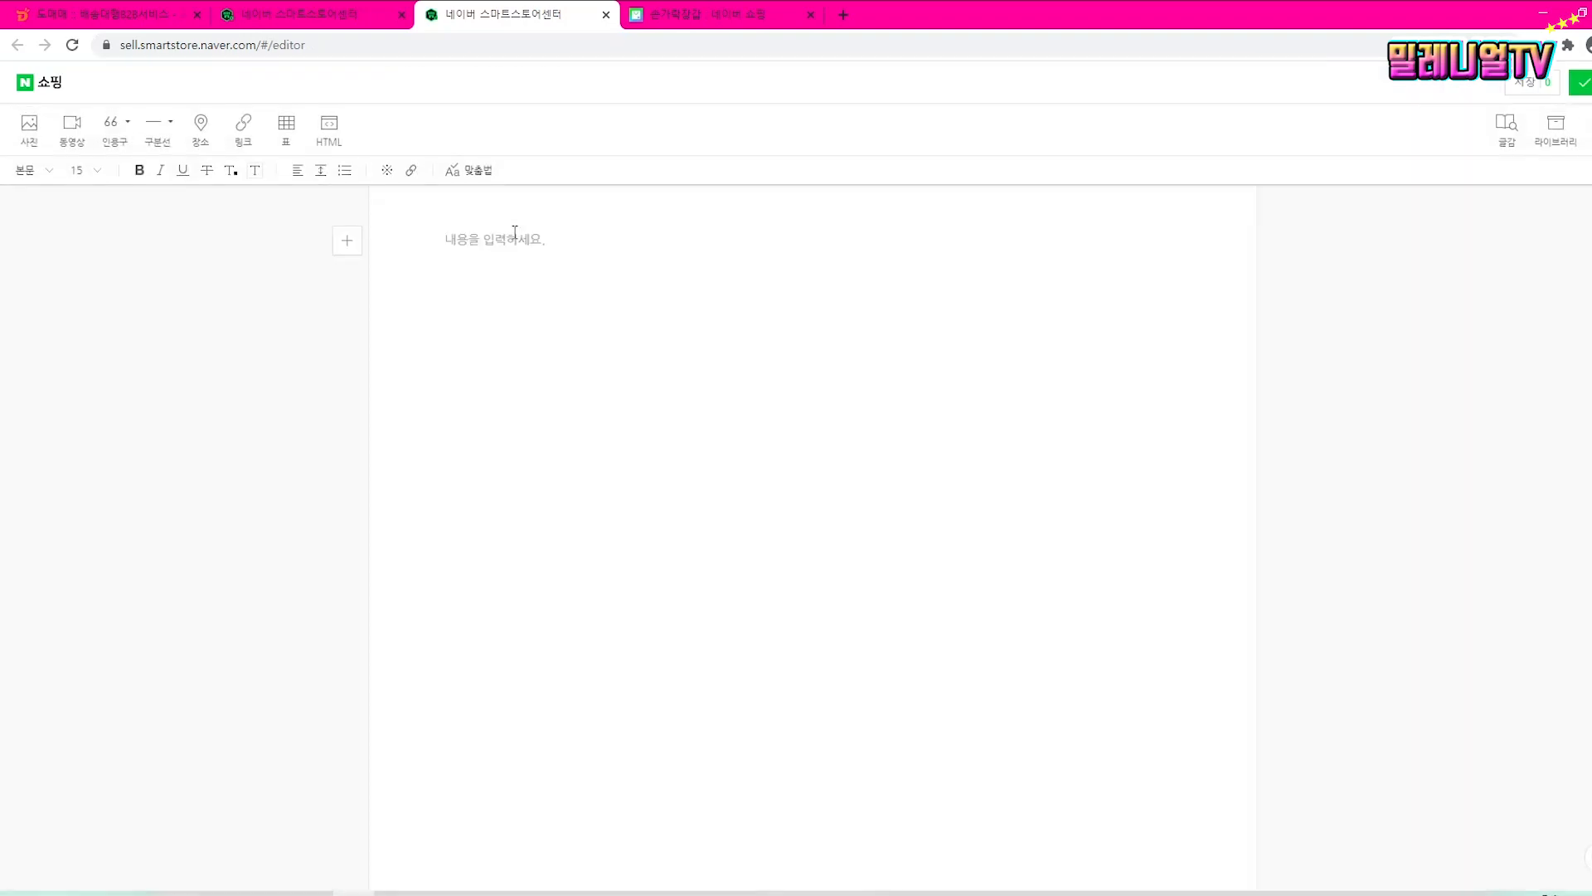
# Step: Centre the text and write two lines: "손목보호 반장갑" and "터널증후군 / 운동 / 레저 스포츠"
pyautogui.click(297, 172)
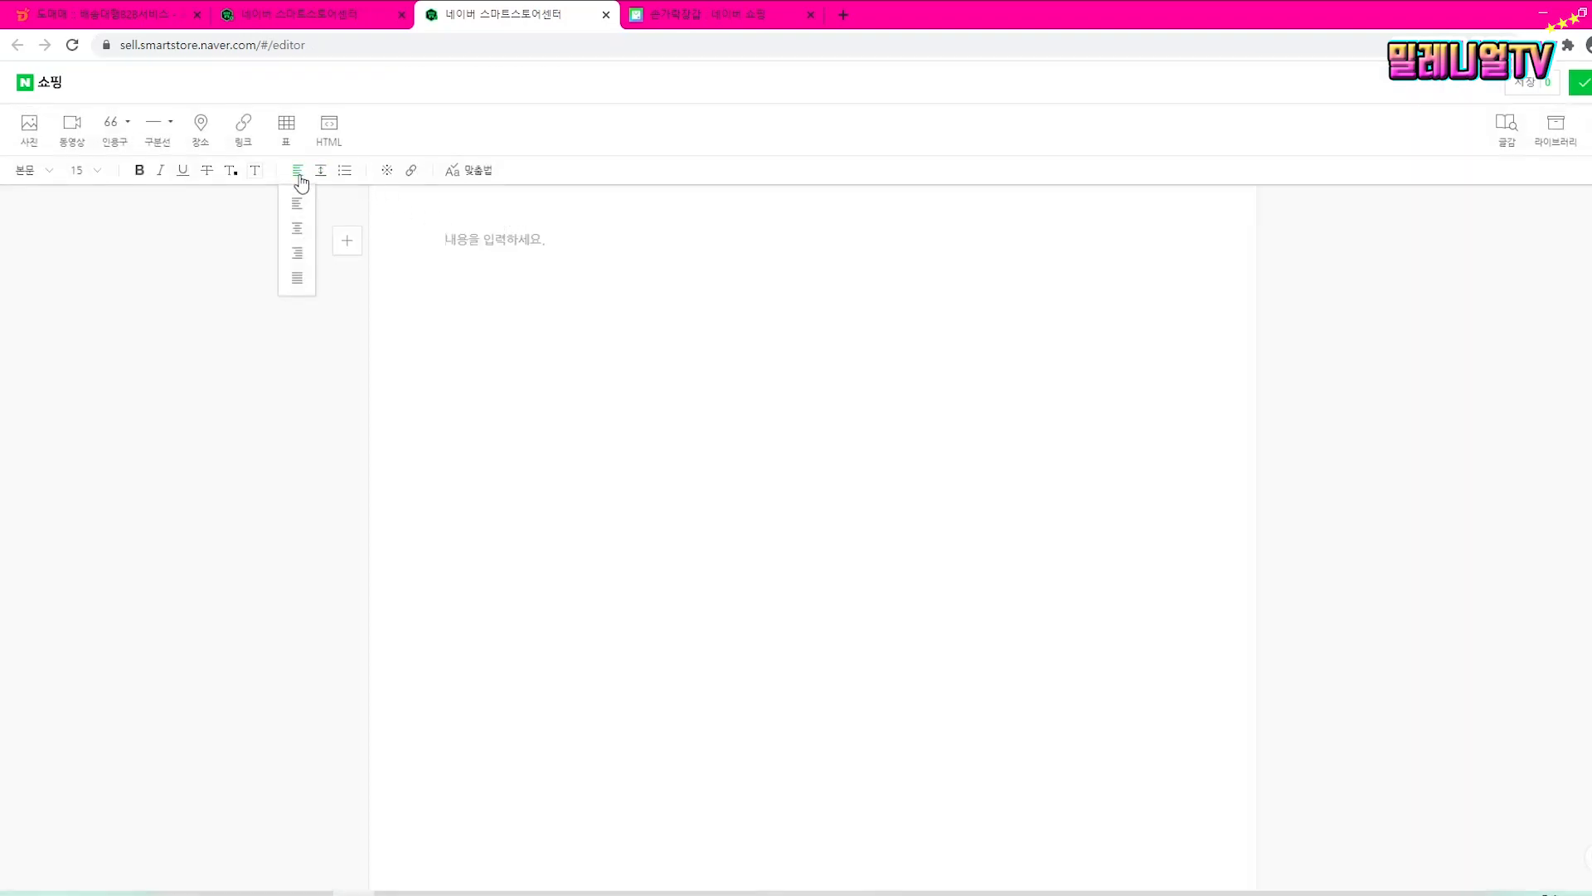
pyautogui.click(300, 236)
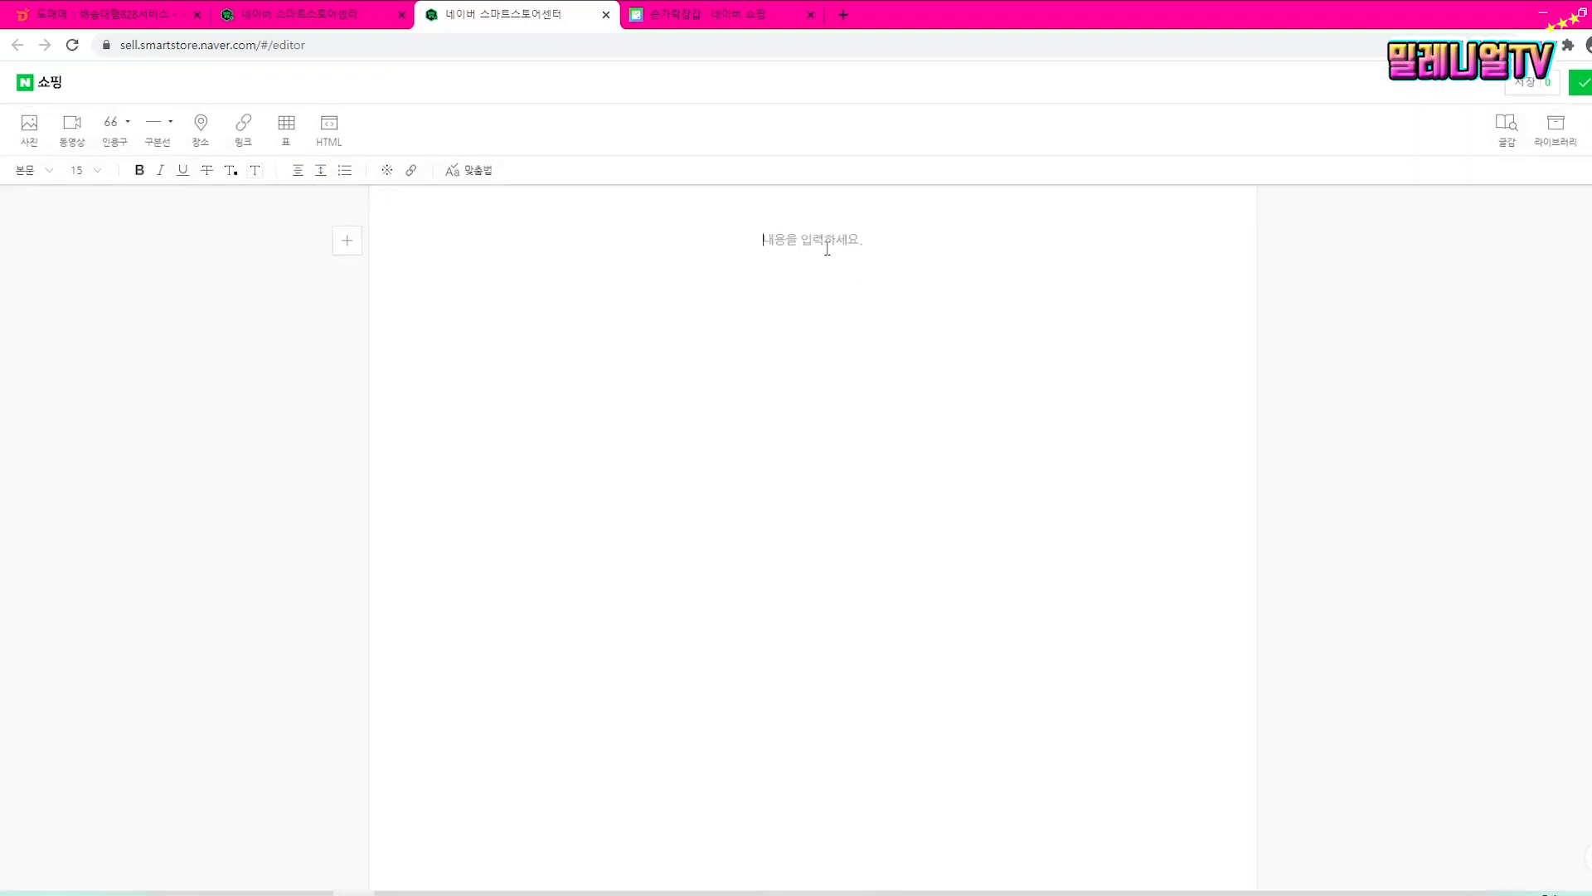
pyautogui.write('손목보호 반장갑 터널증후군 / 운동 / 레저')
pyautogui.write('스포츠')
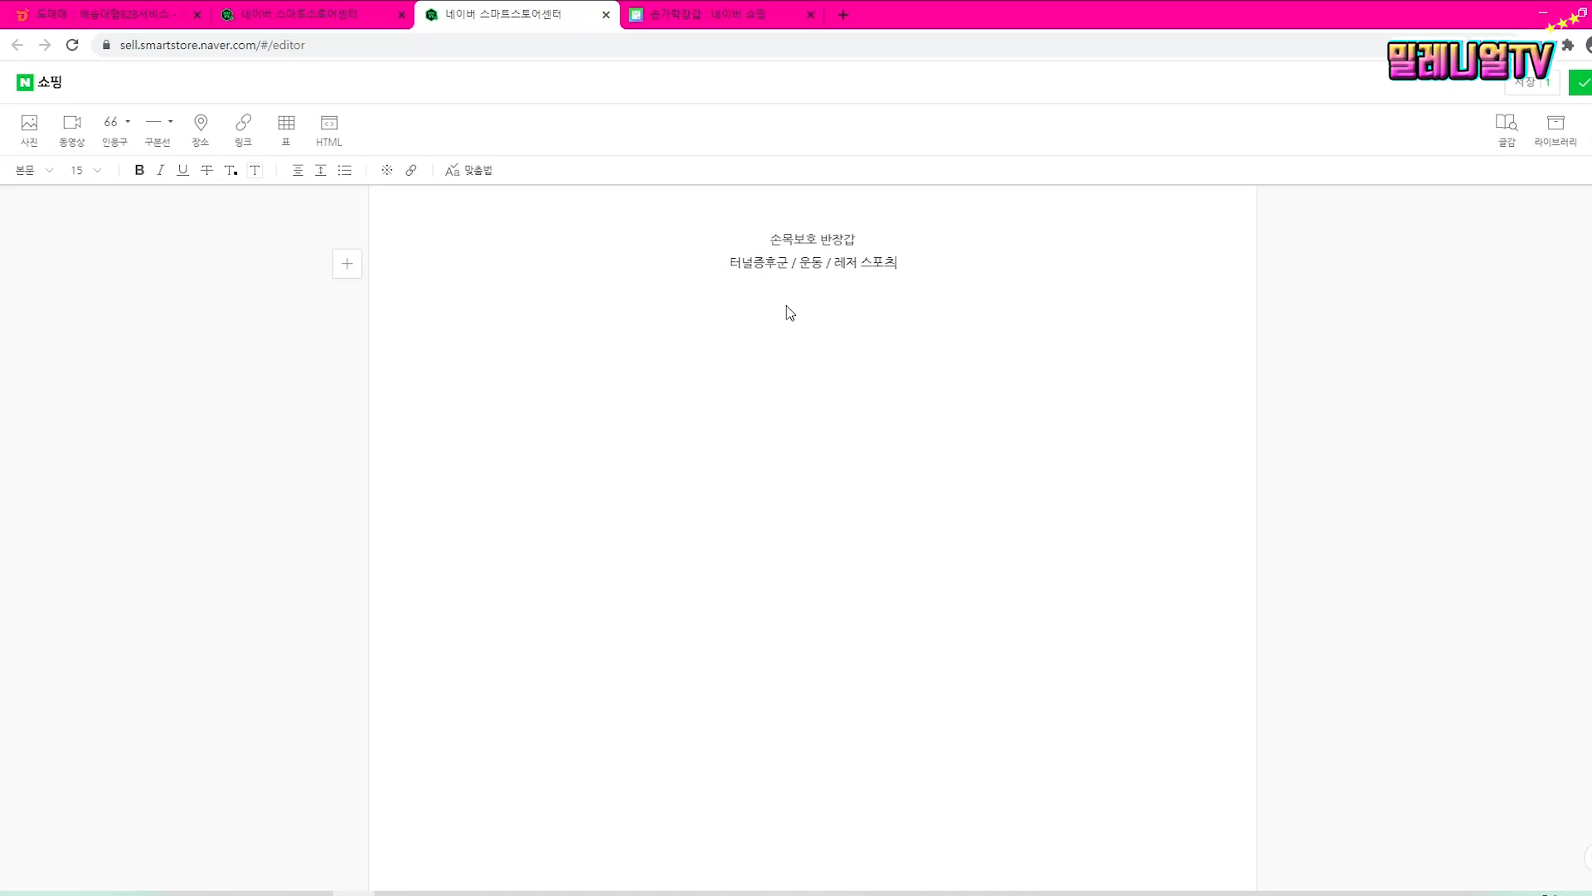
# Step: Format the first line, 손목보호 반장갑, as a subheading (소제목)
pyautogui.click(810, 253)
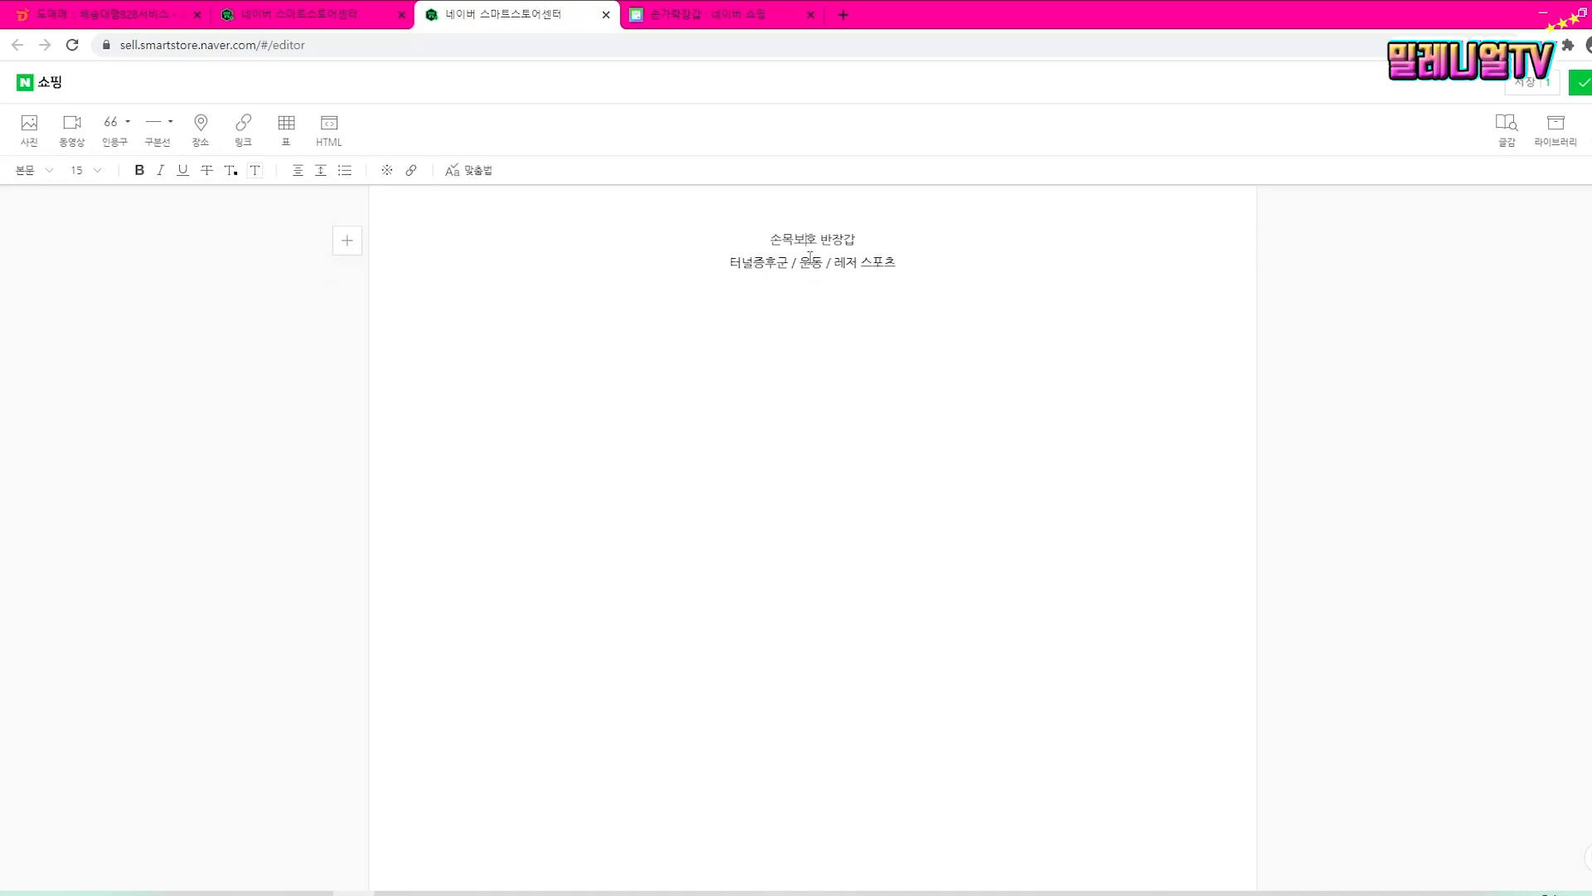
pyautogui.doubleClick(754, 267)
pyautogui.moveTo(837, 265); pyautogui.dragTo(894, 266)
pyautogui.click(889, 294)
pyautogui.click(801, 239)
pyautogui.click(48, 170)
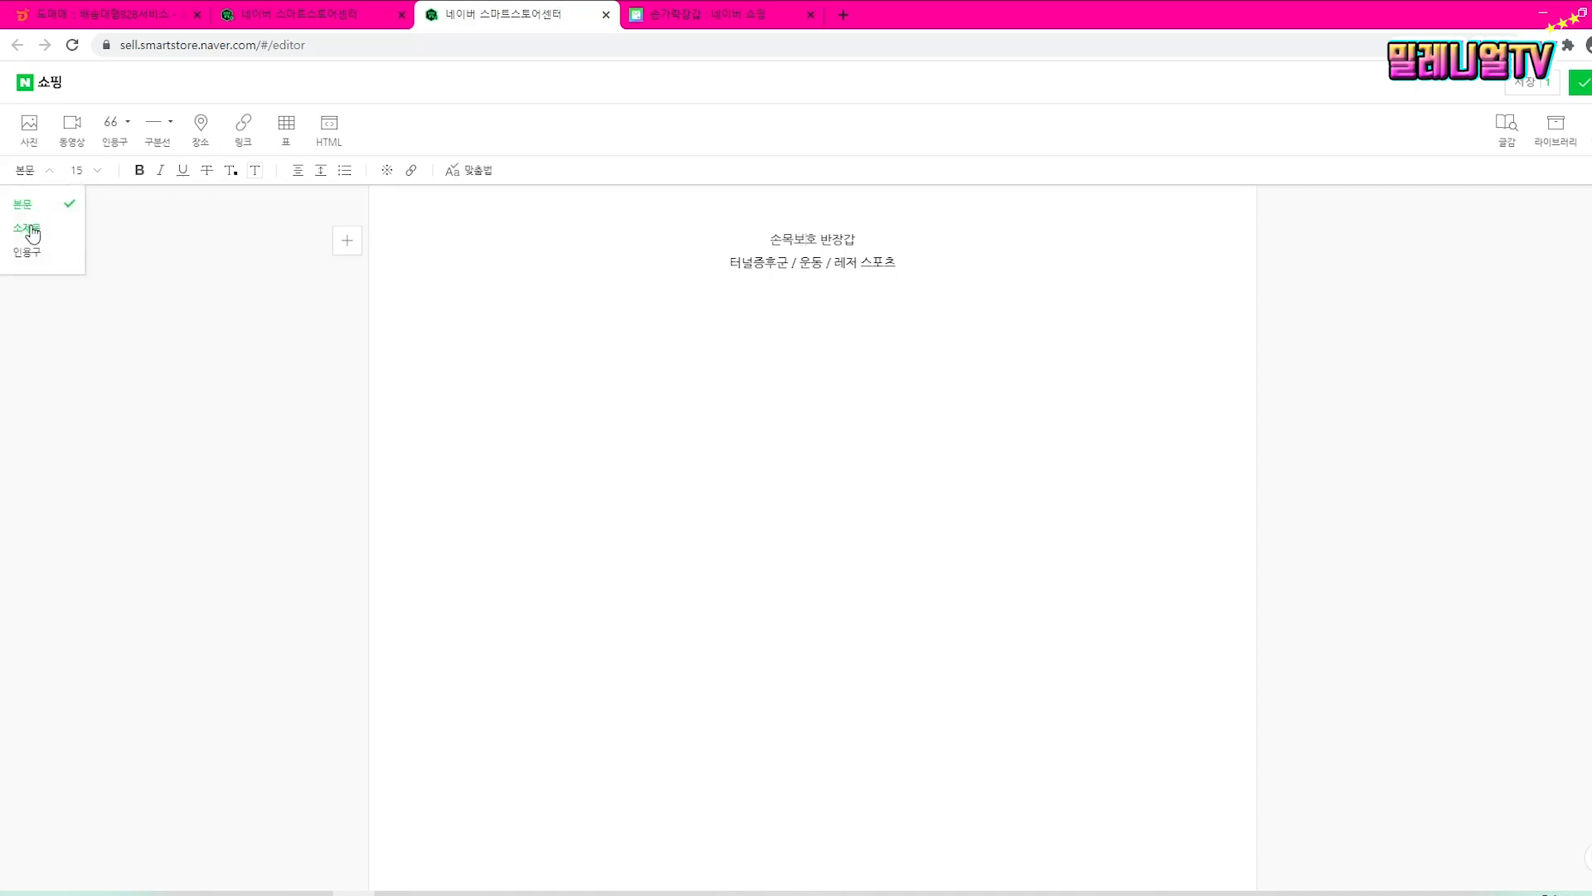
pyautogui.click(33, 231)
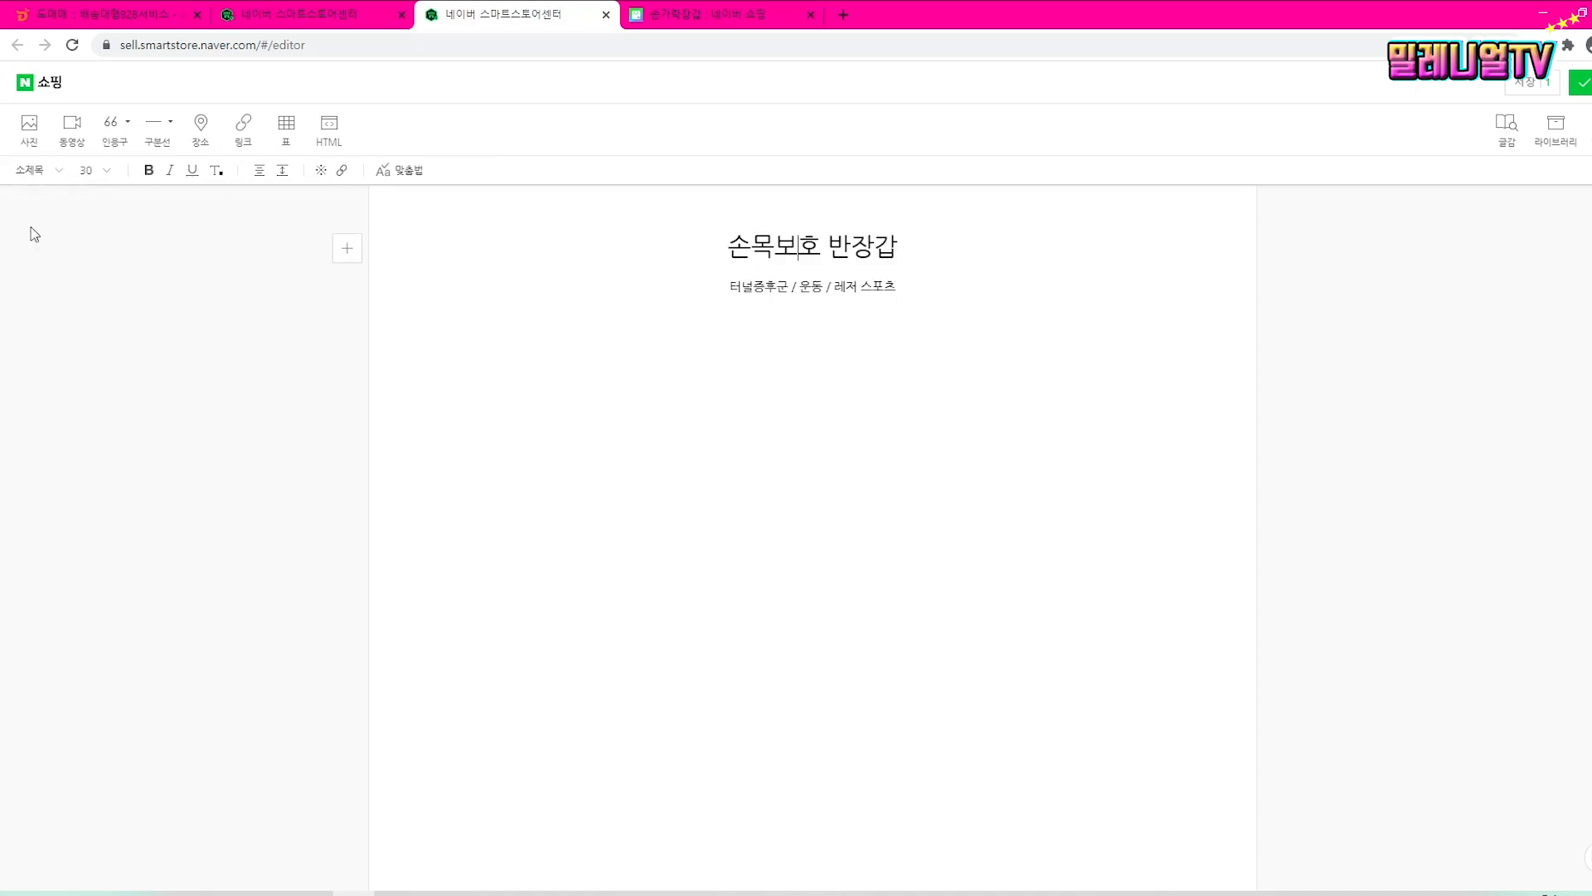
# Step: Give the word 터널증후군 in the second line the light blue background colour #28e1ff
pyautogui.click(746, 252)
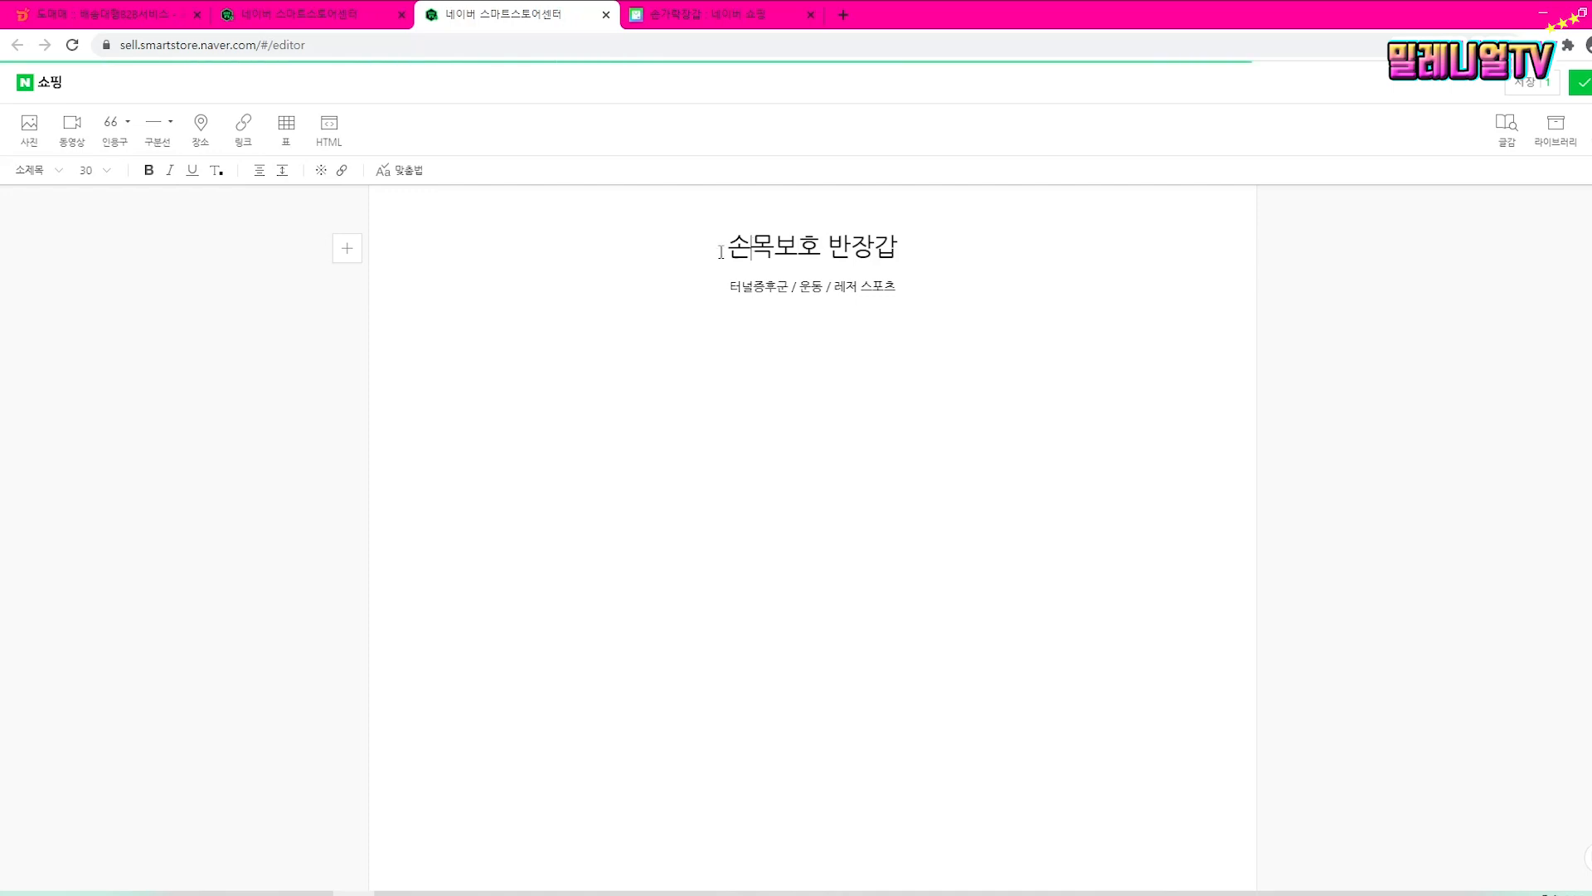
pyautogui.click(861, 286)
pyautogui.moveTo(730, 286); pyautogui.dragTo(770, 288)
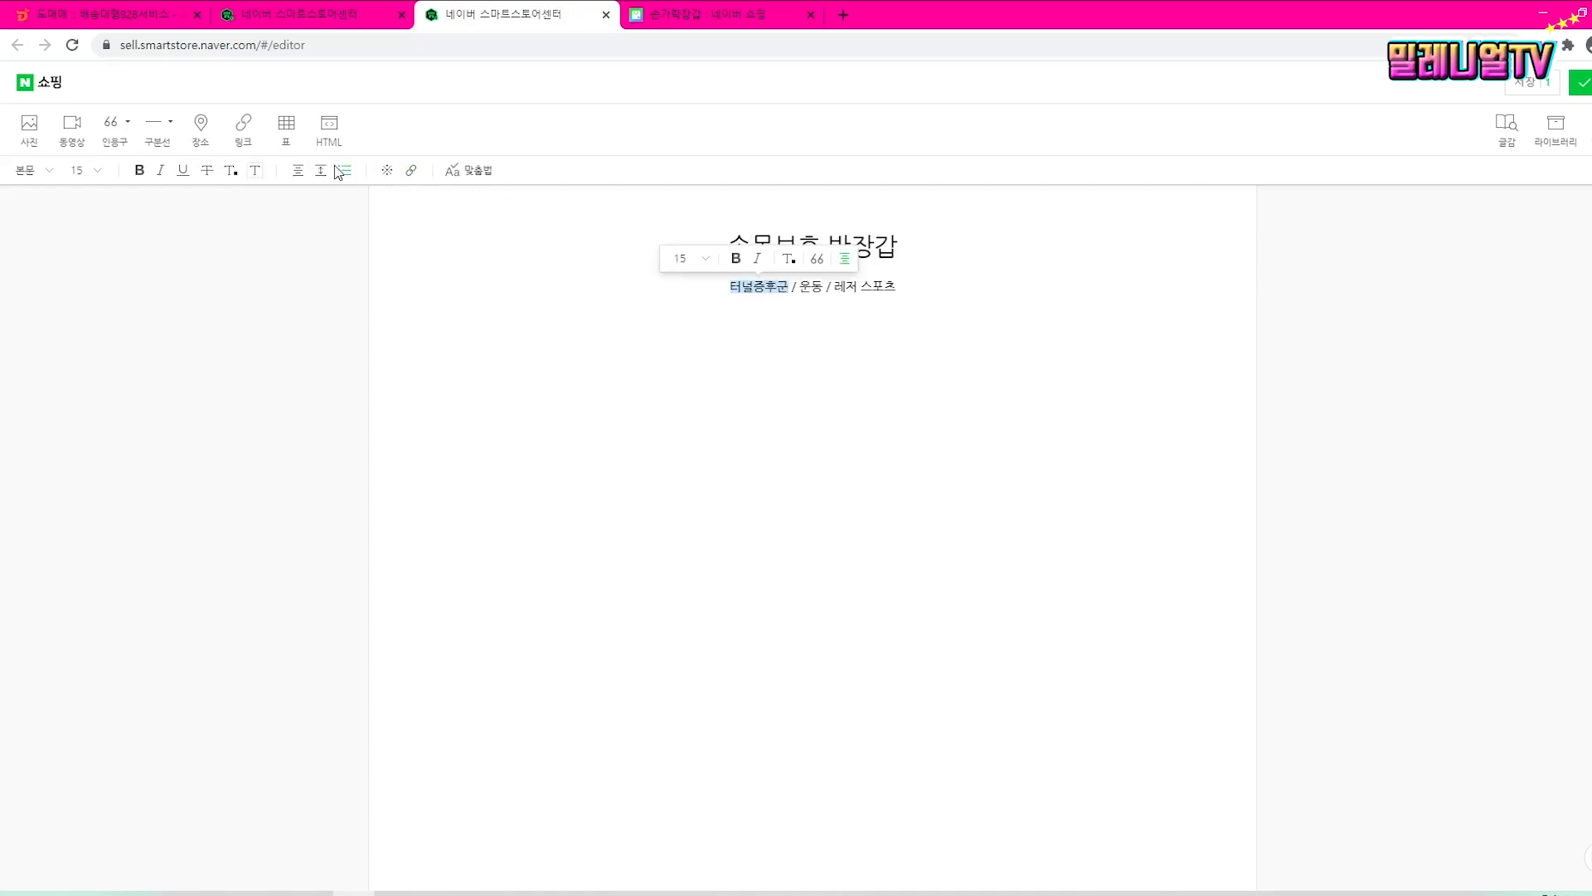
pyautogui.click(254, 170)
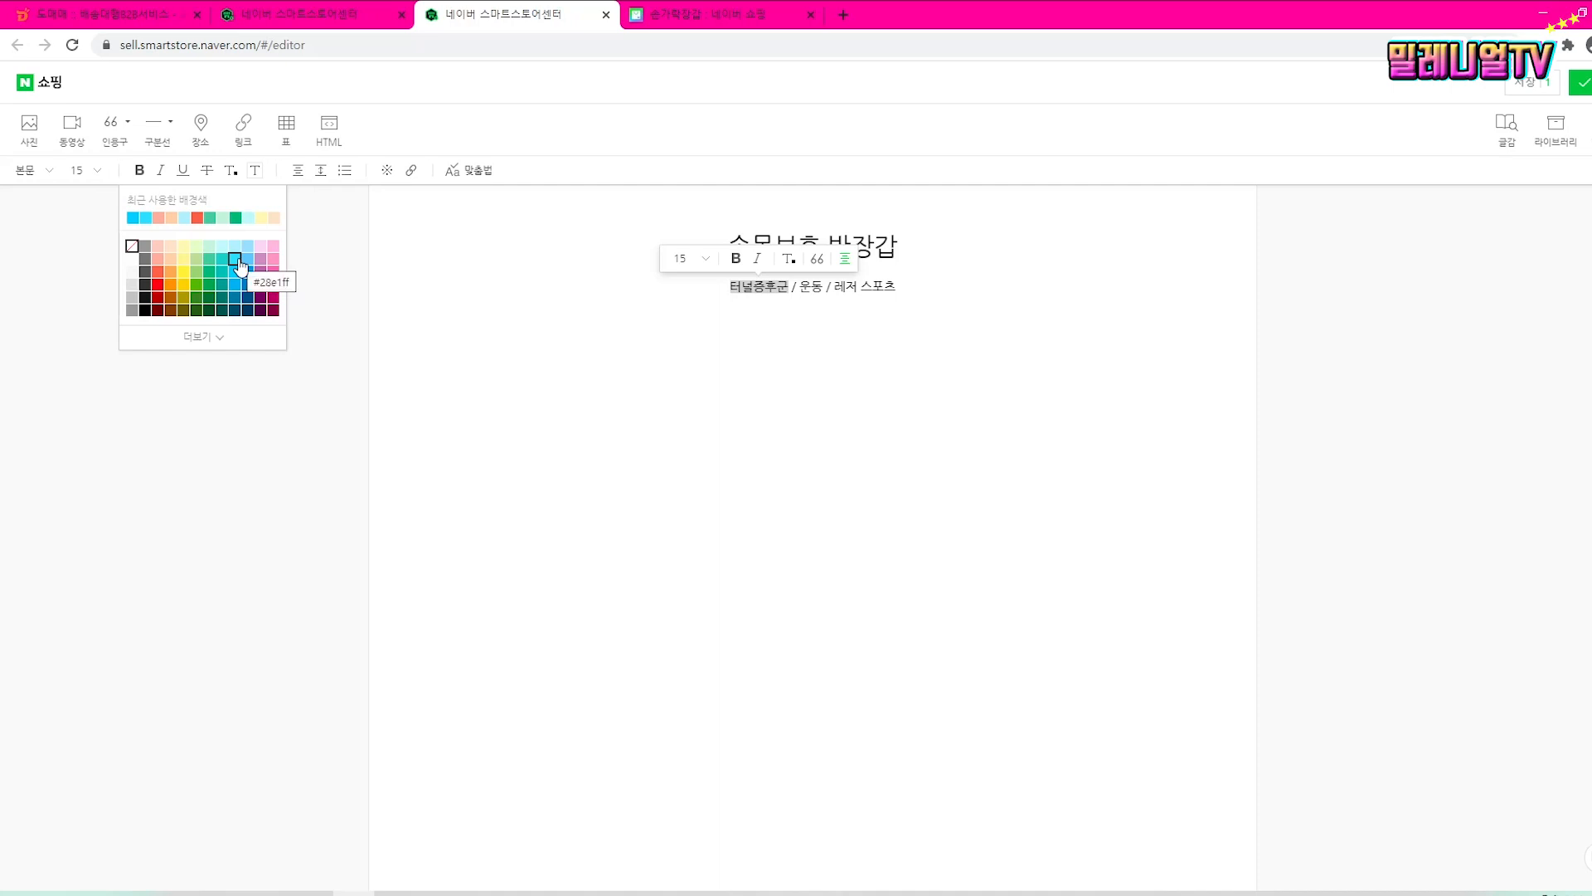
pyautogui.click(238, 264)
# Step: Italicise 레저 스포츠 and enlarge the font size of 운동 in the second line
pyautogui.moveTo(833, 286); pyautogui.dragTo(896, 286)
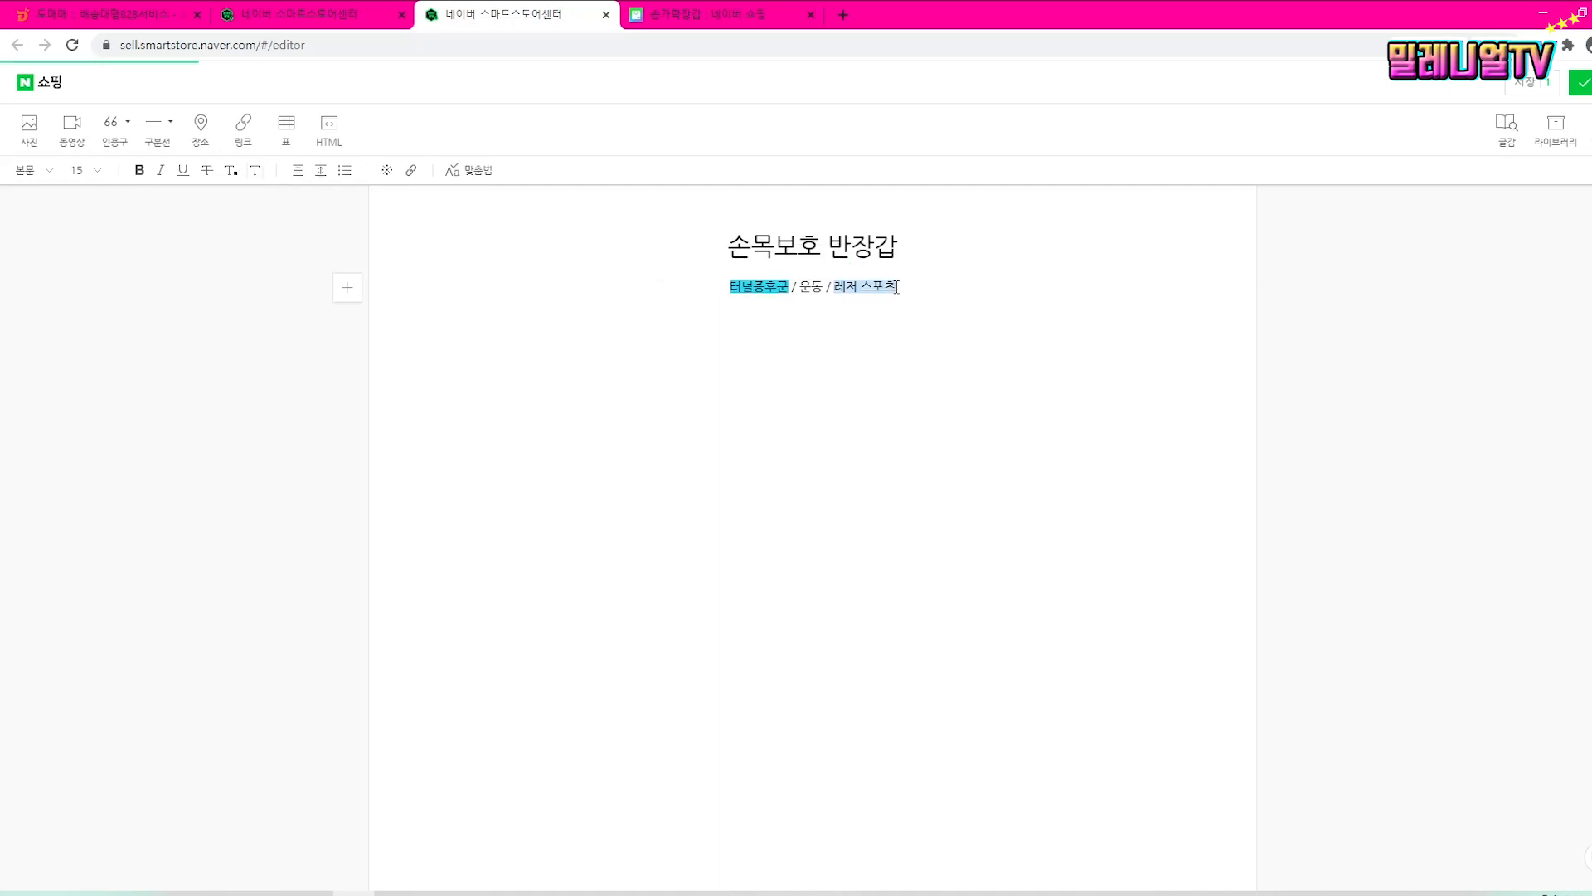
pyautogui.click(160, 170)
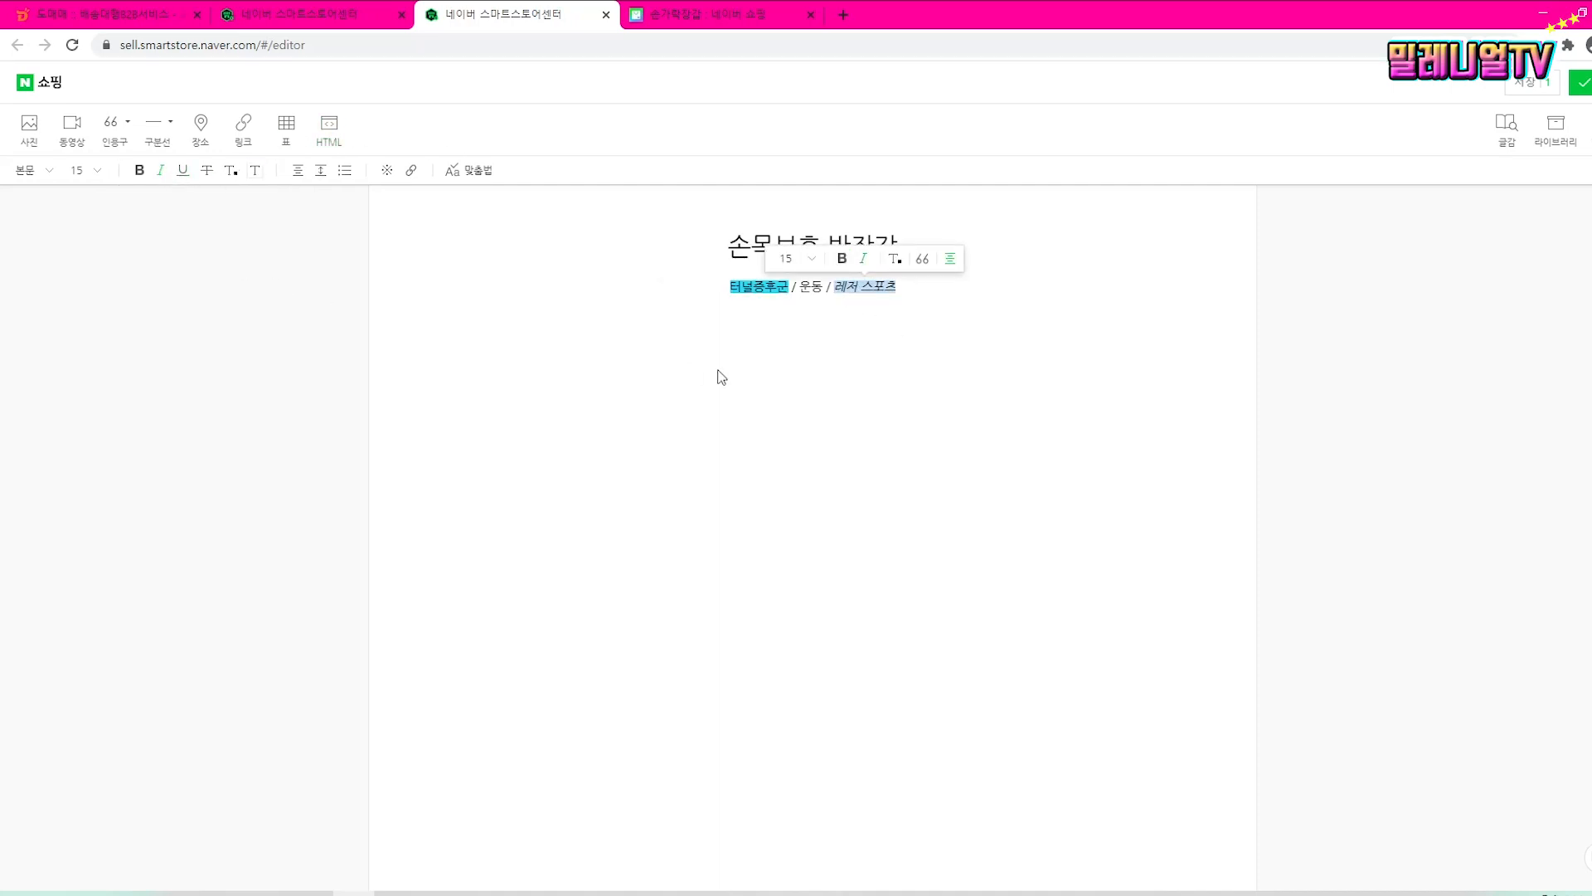
pyautogui.click(718, 375)
pyautogui.moveTo(799, 287); pyautogui.dragTo(824, 287)
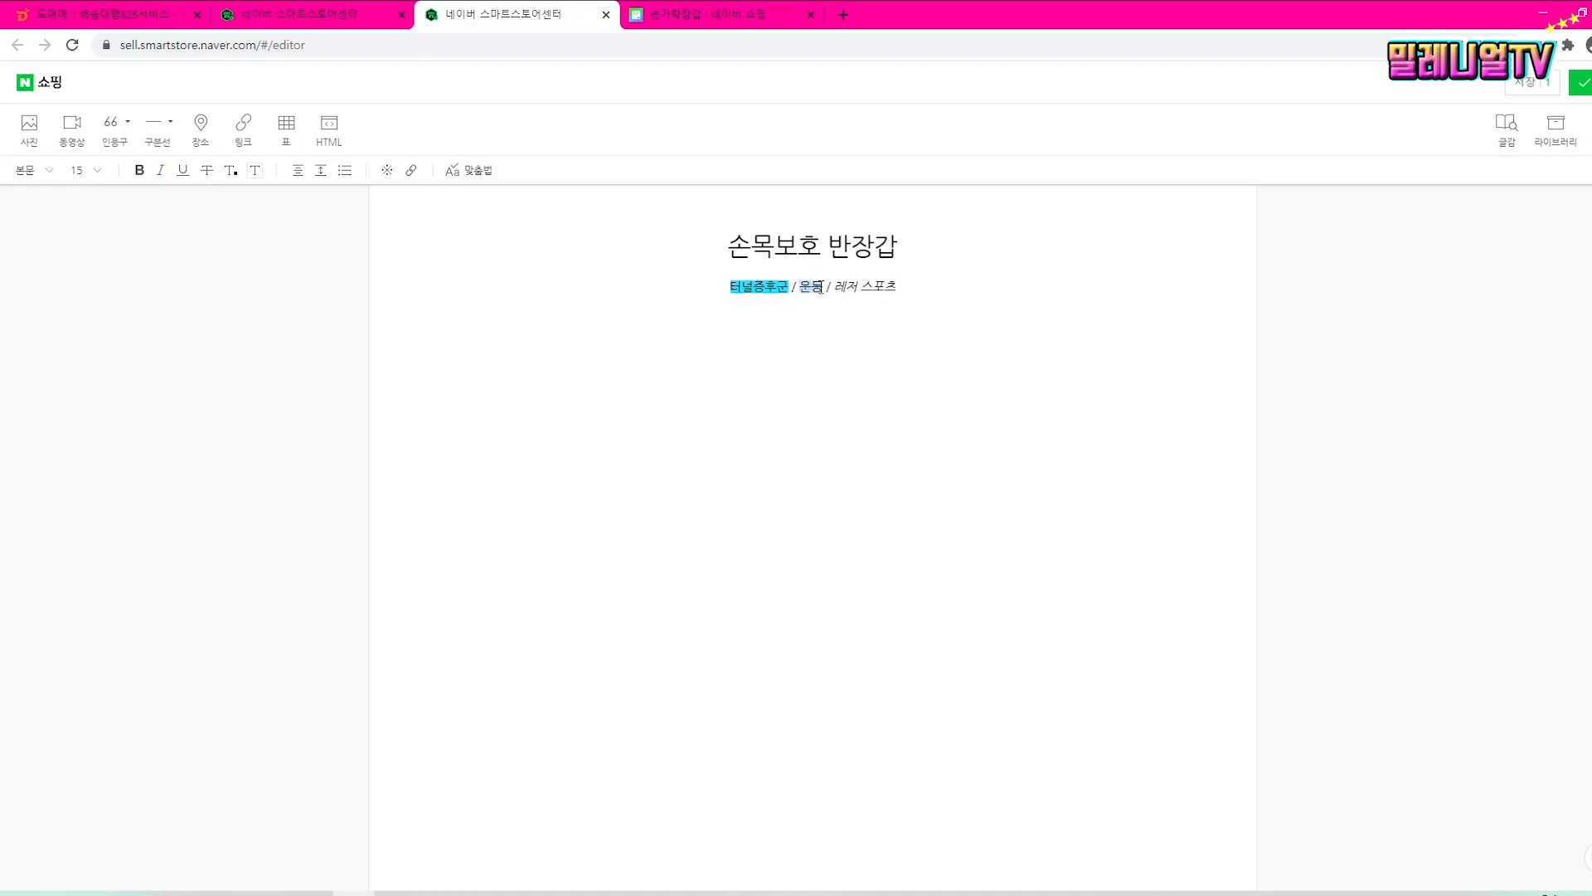
pyautogui.click(100, 177)
pyautogui.click(78, 305)
pyautogui.click(849, 330)
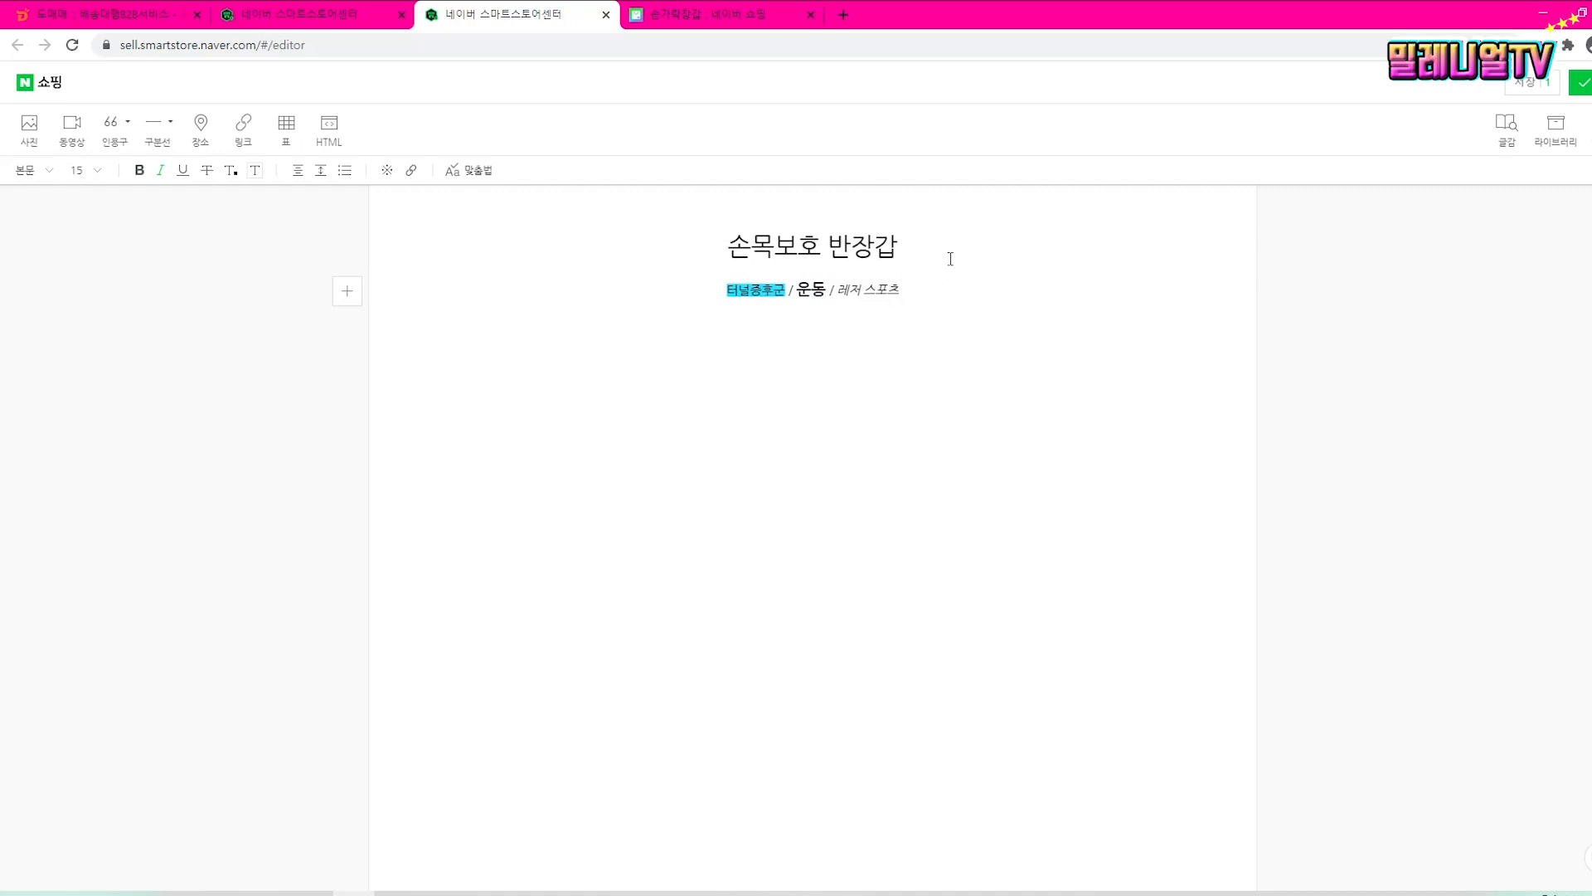
# Step: Insert the photos 상세1 through 상세5 from the 장갑샘플 folder below the text and close the library (라이브러리)
pyautogui.press('Return')
pyautogui.click(30, 130)
pyautogui.click(770, 140)
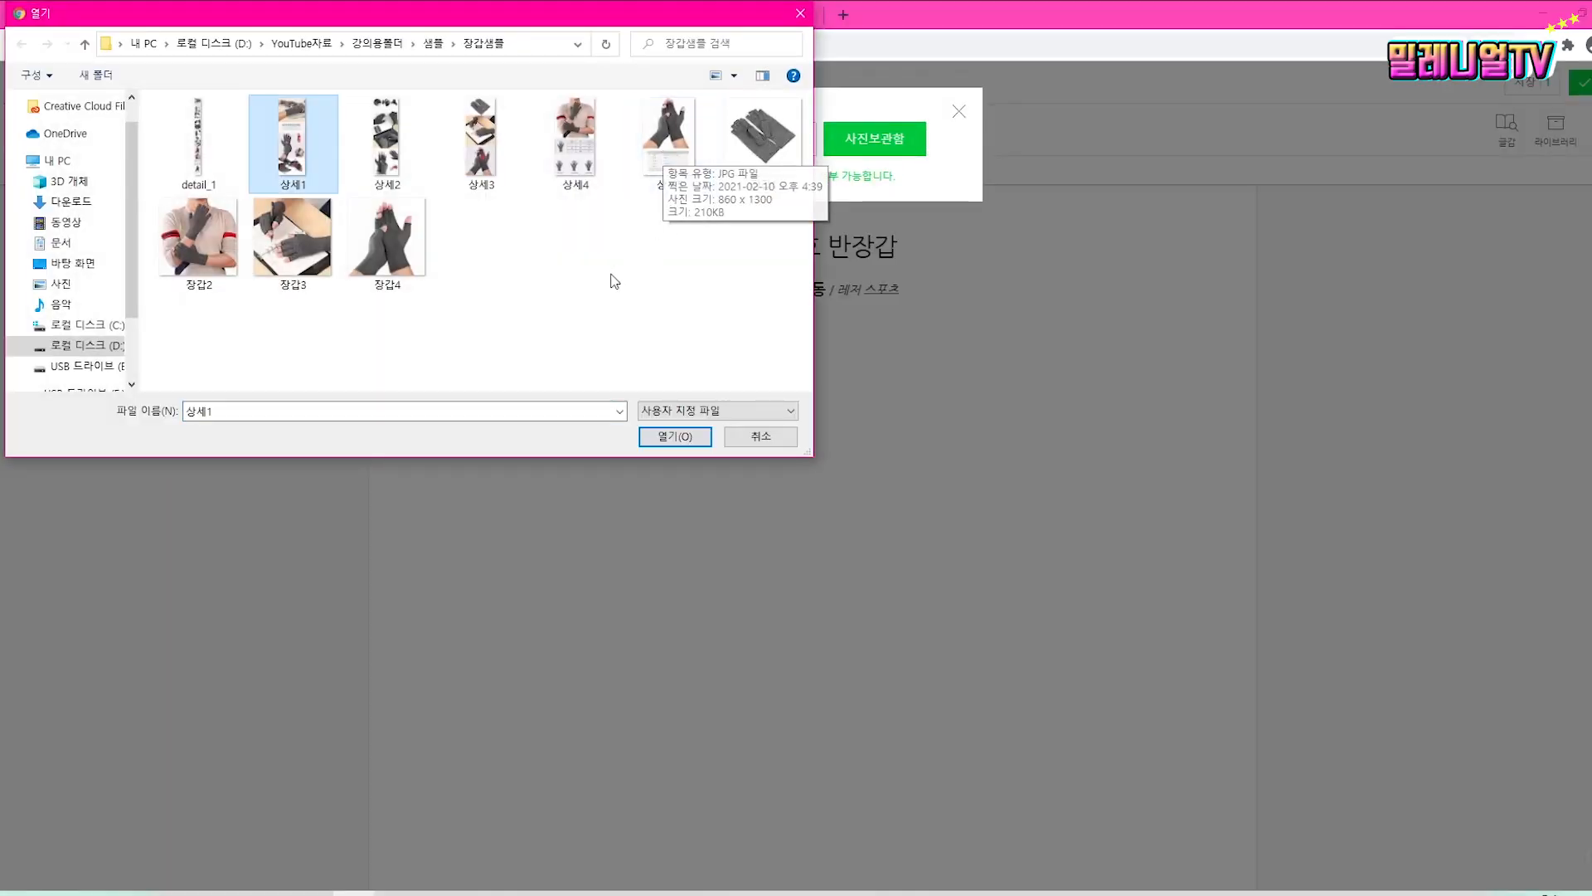
pyautogui.keyDown('shift'); pyautogui.click(672, 140); pyautogui.keyUp('shift')
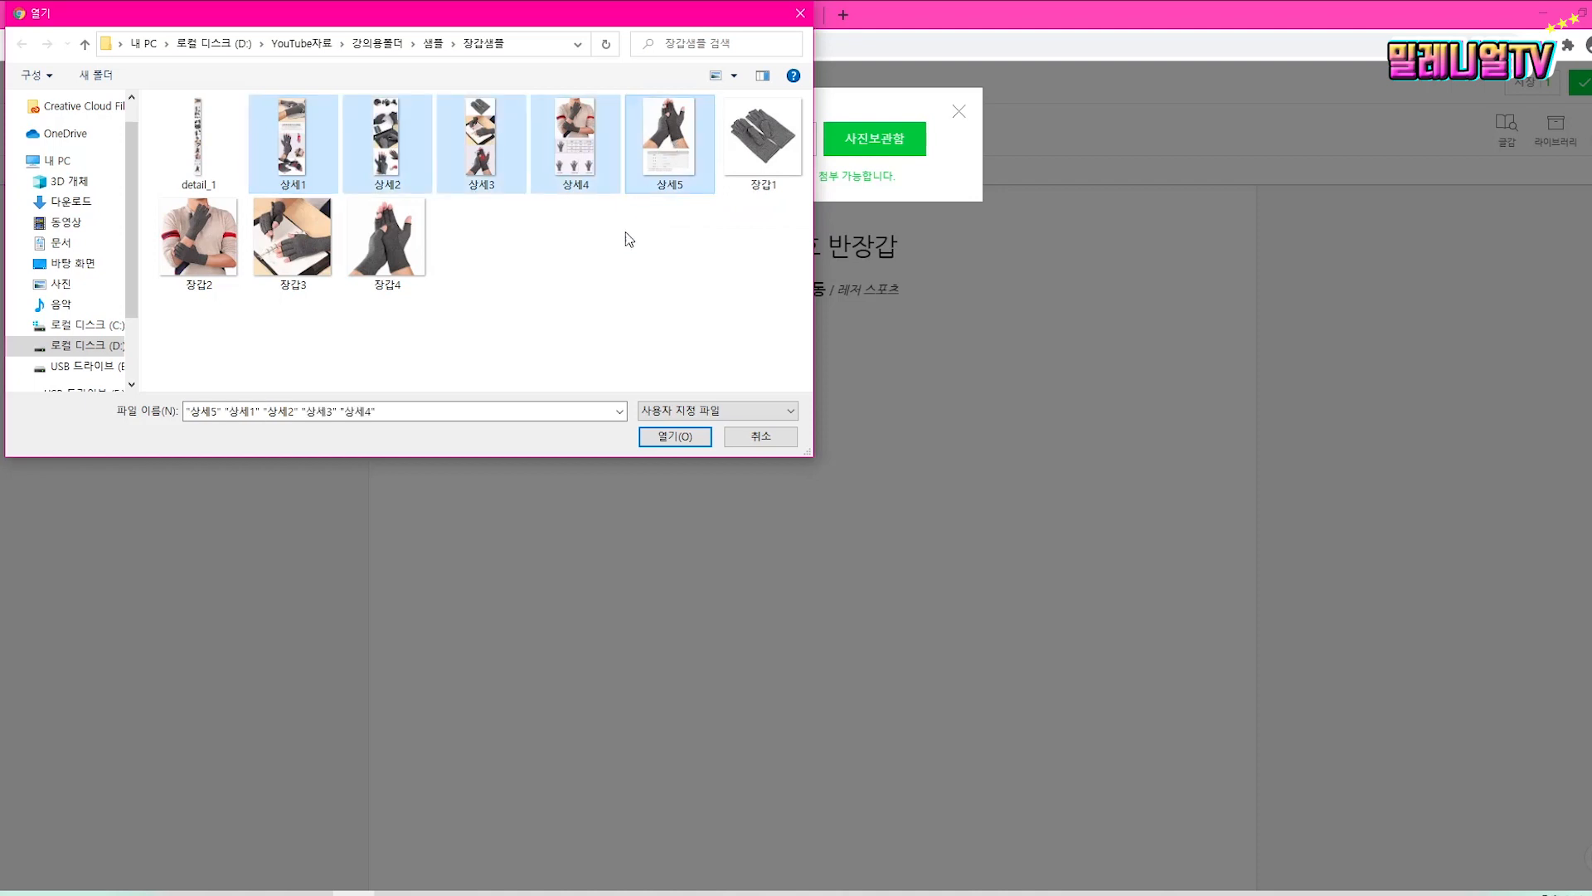
pyautogui.click(675, 437)
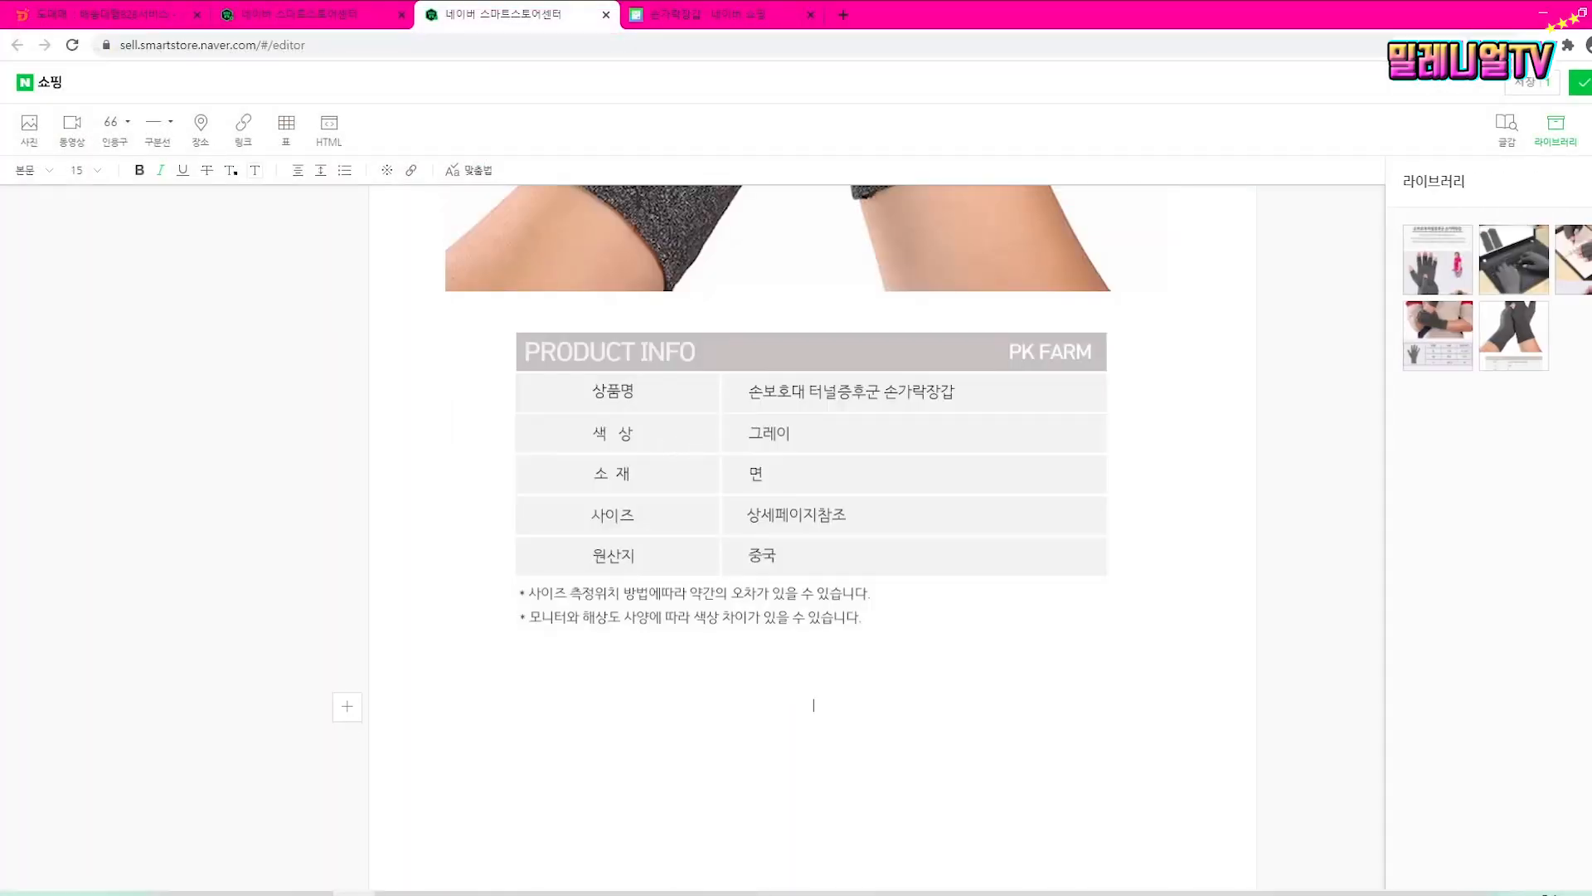
pyautogui.click(1591, 181)
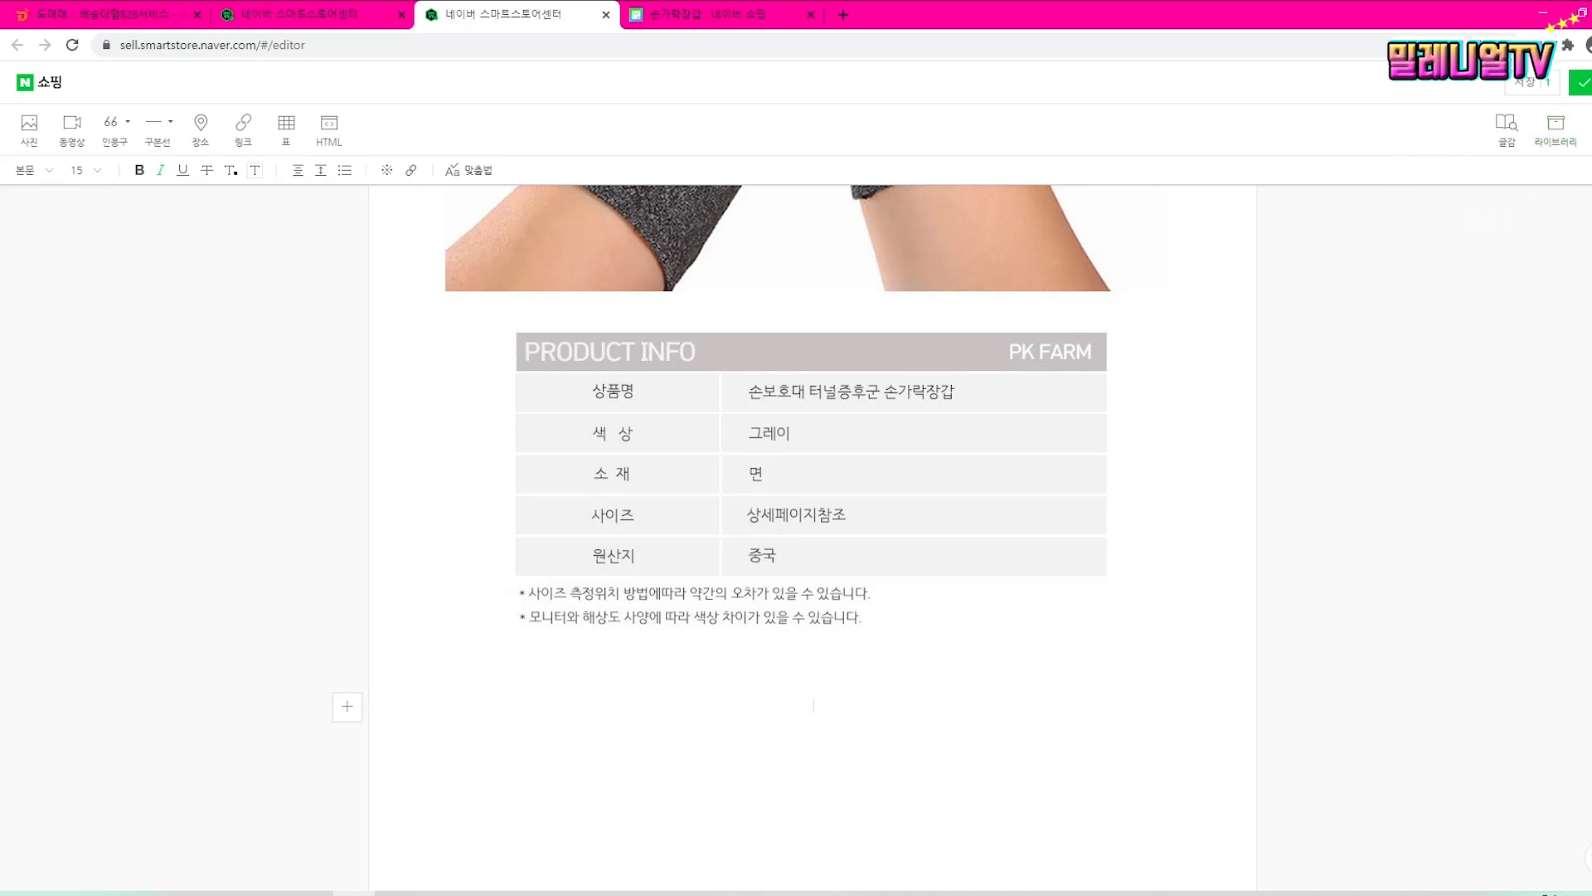
# Step: Review the inserted detail images and register the finished description to return to the product form
pyautogui.scroll(15, 813, 539)
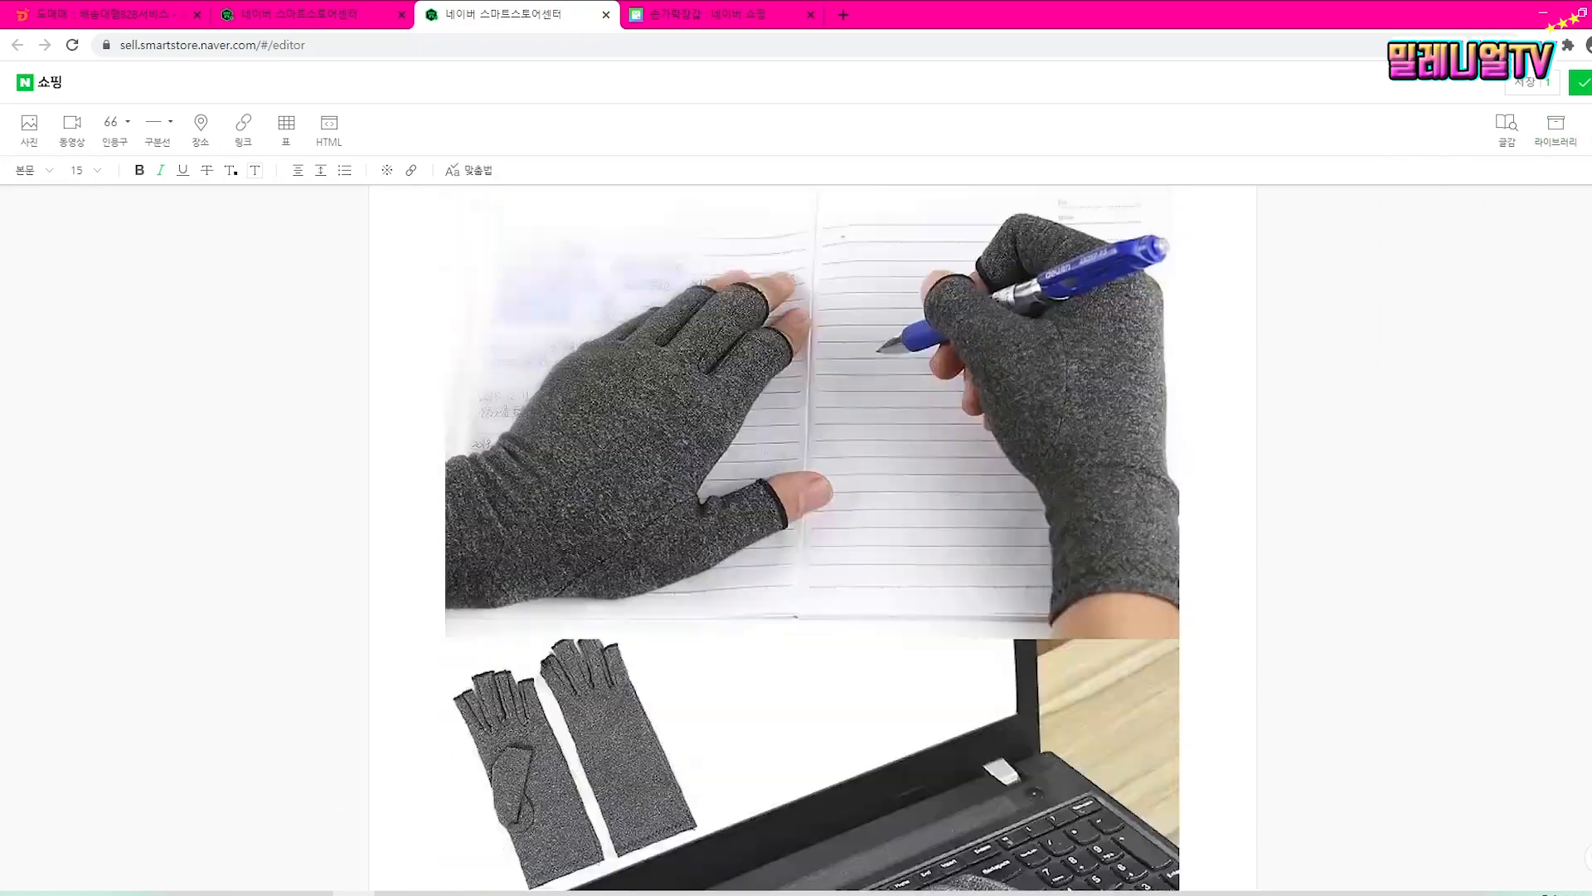
pyautogui.scroll(10, 813, 539)
pyautogui.scroll(-15, 812, 538)
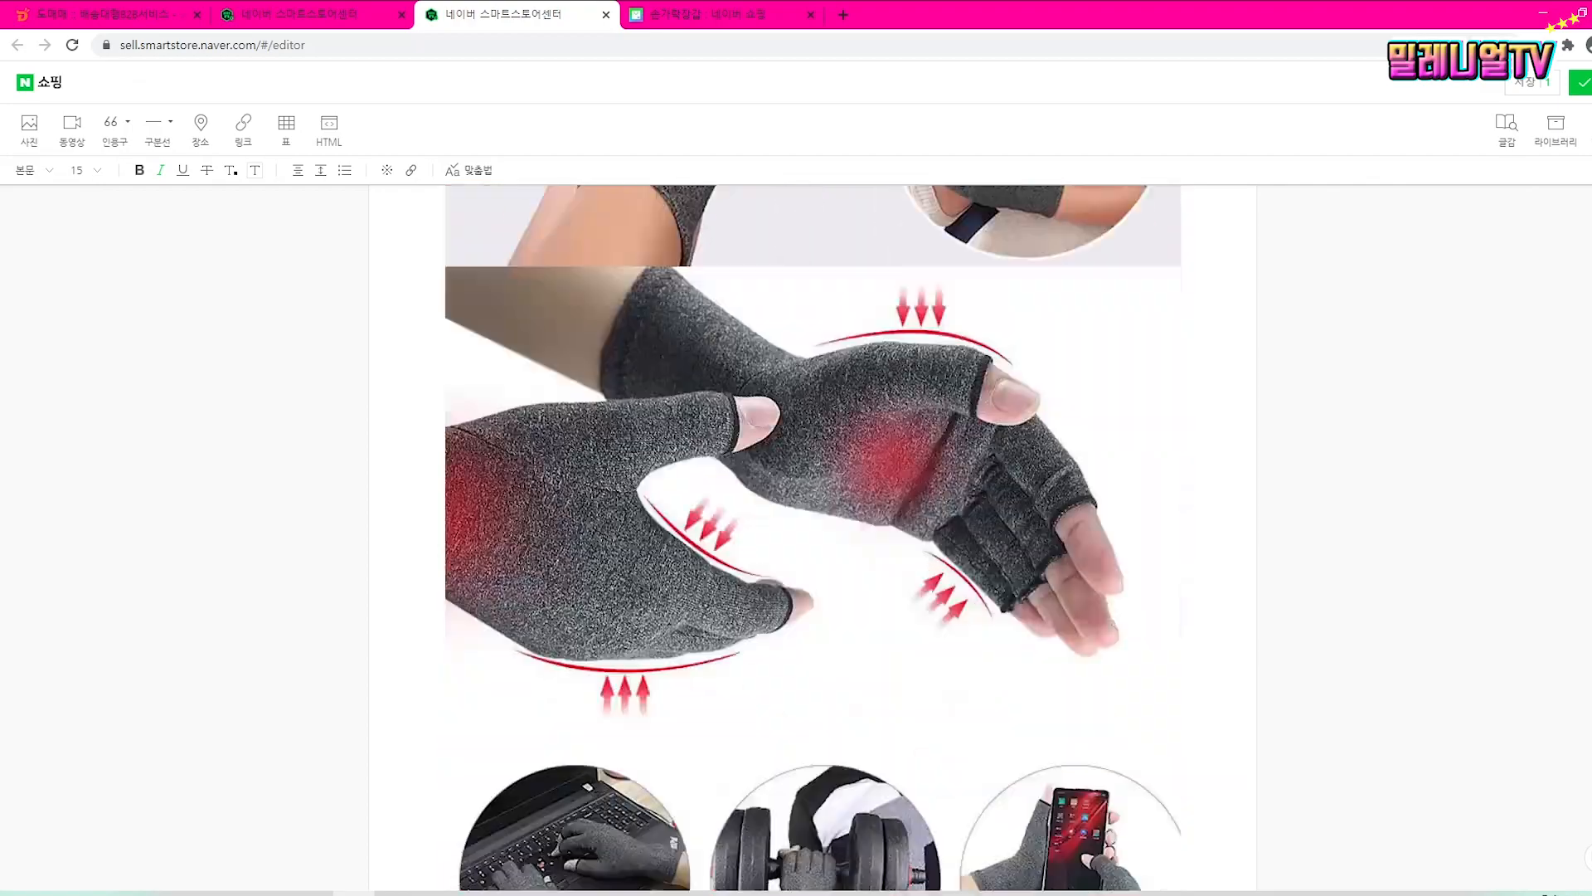
pyautogui.scroll(17, 812, 538)
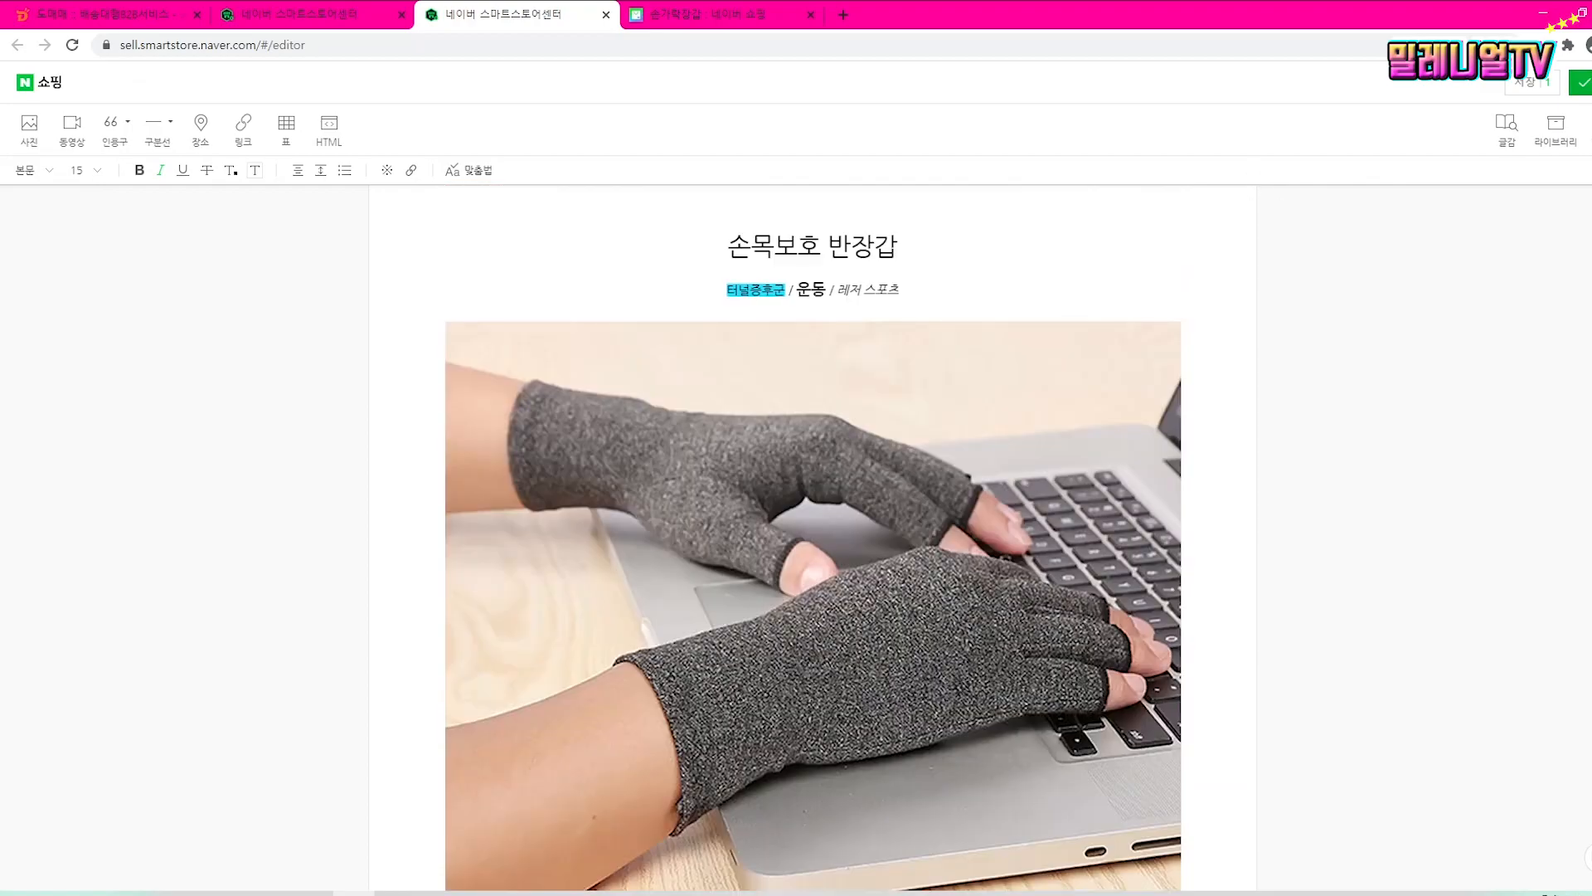
pyautogui.click(1579, 83)
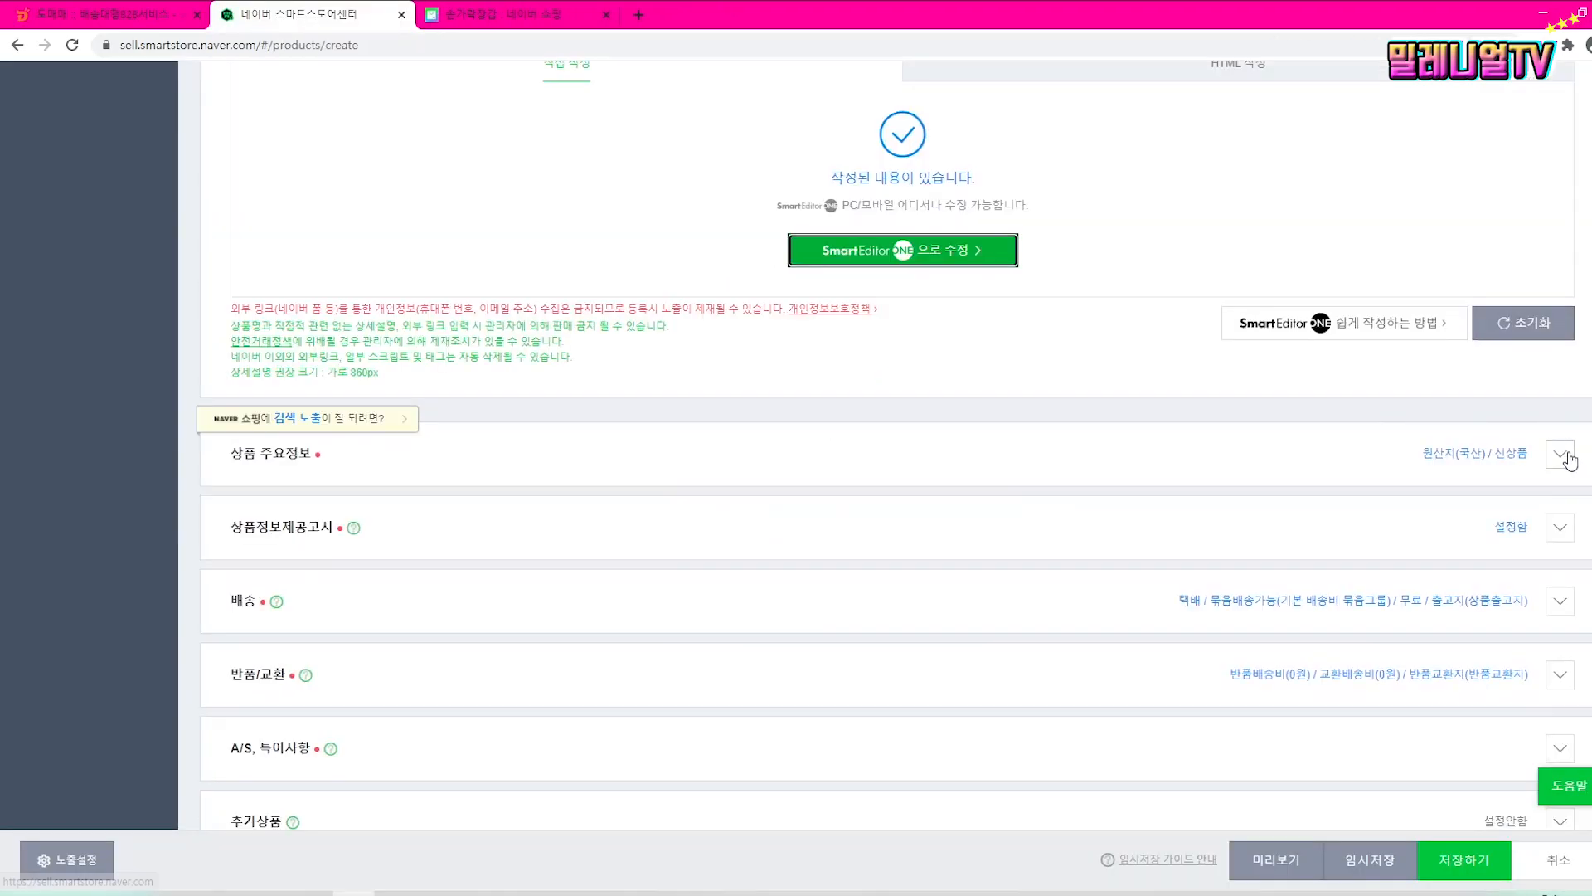
# Step: Expand the main product information (상품 주요정보) and fill the model name (모델명) with 손가락장갑 copied from the Notepad memo
pyautogui.click(1559, 453)
pyautogui.scroll(-2, 907, 451)
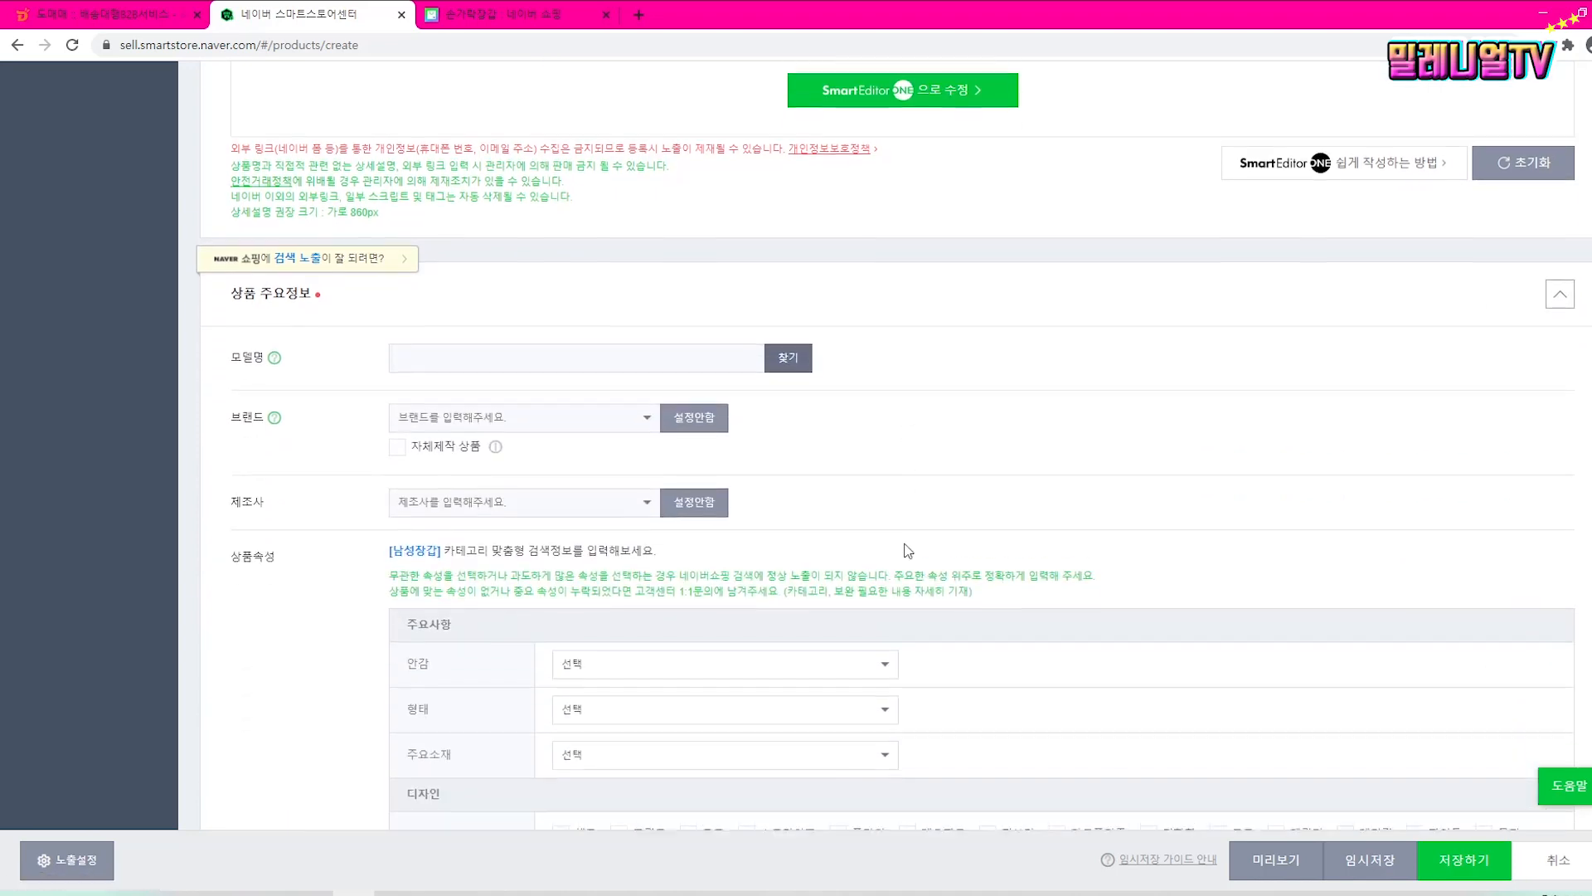
pyautogui.click(629, 352)
pyautogui.hotkey('alt', 'Tab')
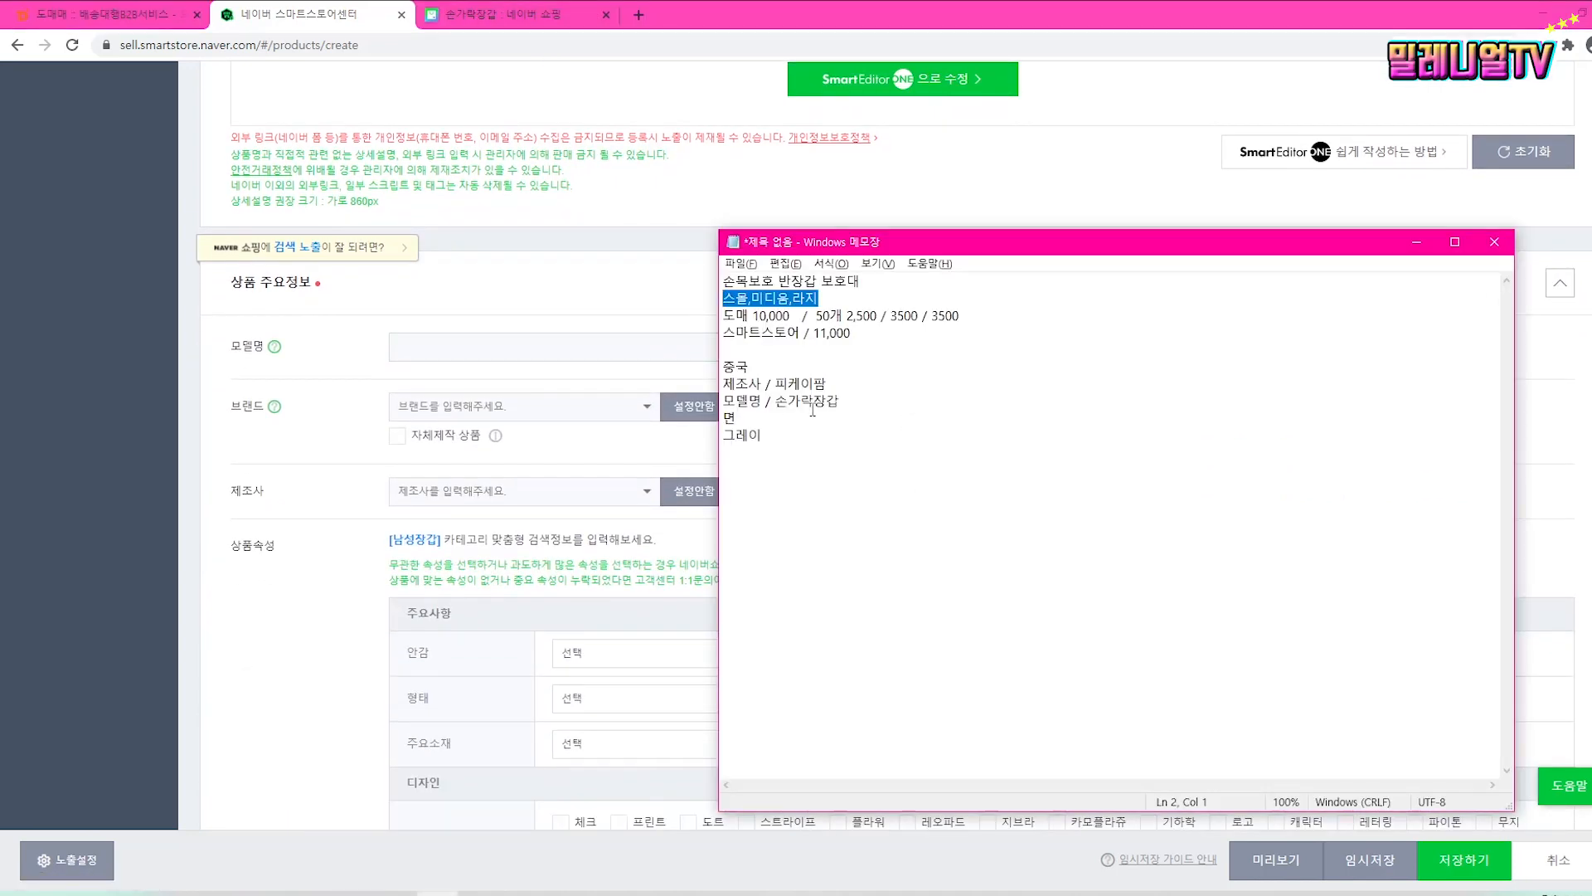
pyautogui.moveTo(776, 402); pyautogui.dragTo(852, 398)
pyautogui.hotkey('ctrl', 'c')
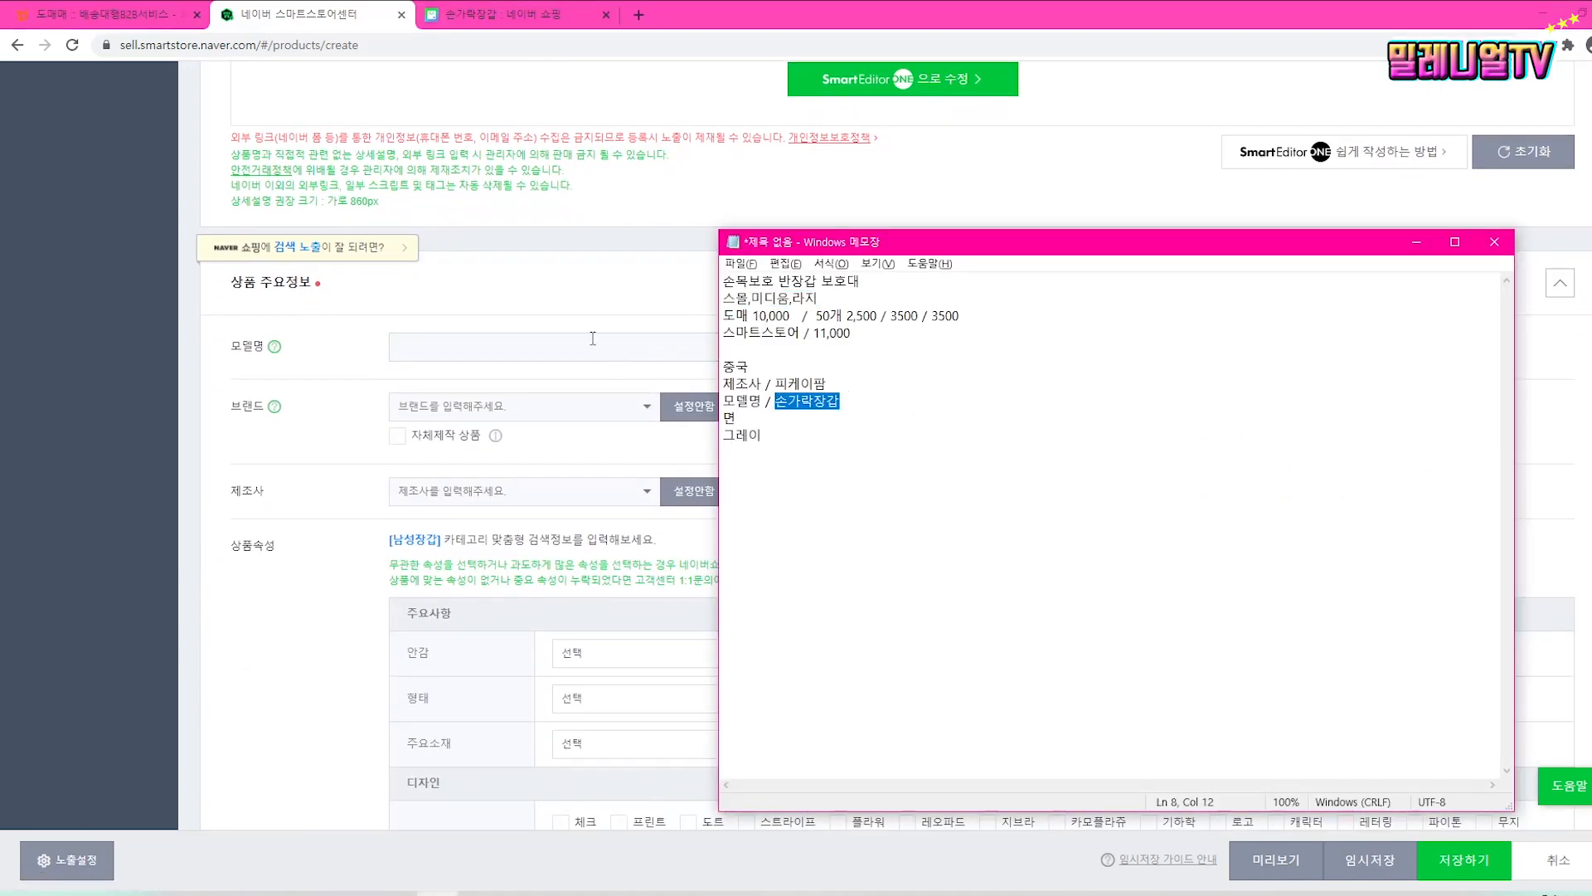
pyautogui.hotkey('alt', 'Tab')
pyautogui.hotkey('ctrl', 'v')
# Step: Copy the manufacturer name 피케이팜 from the Notepad memo
pyautogui.hotkey('alt', 'Tab')
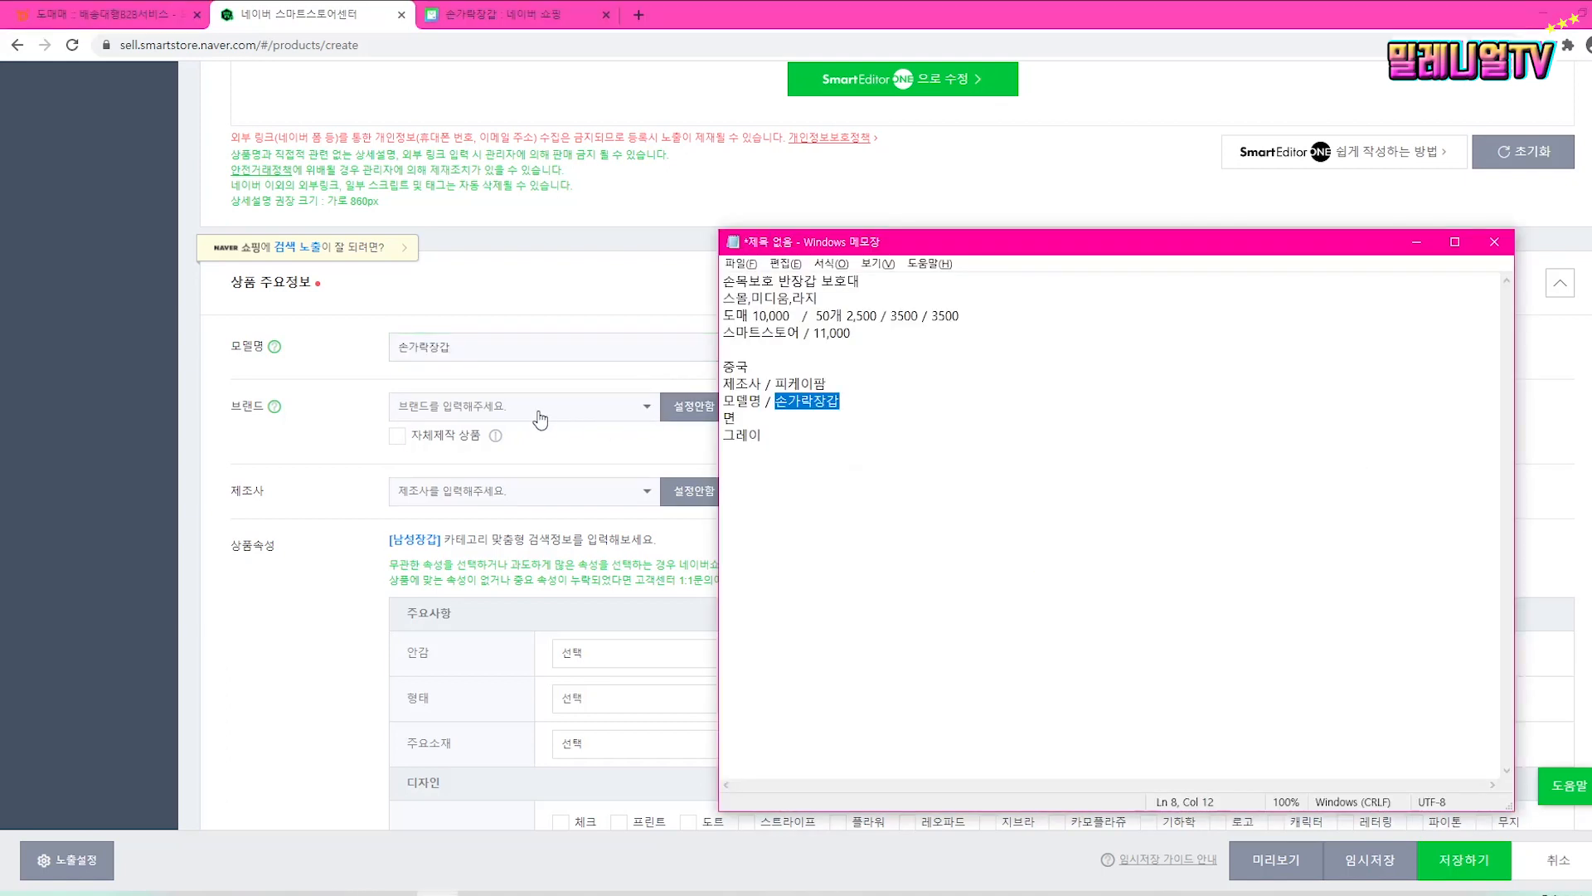
pyautogui.click(489, 407)
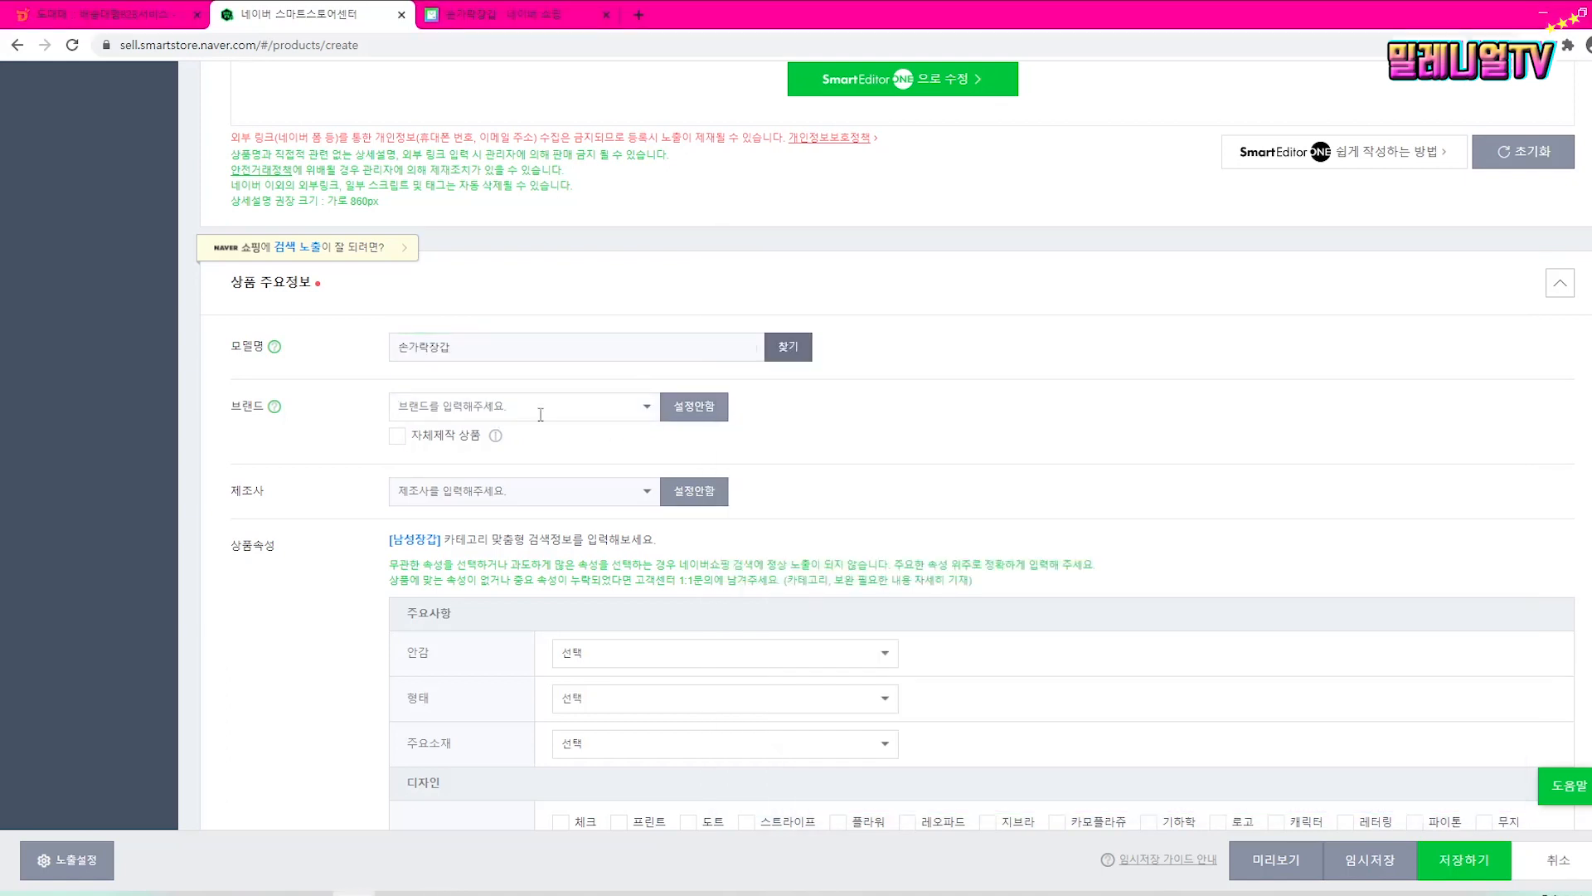
pyautogui.hotkey('alt', 'Tab')
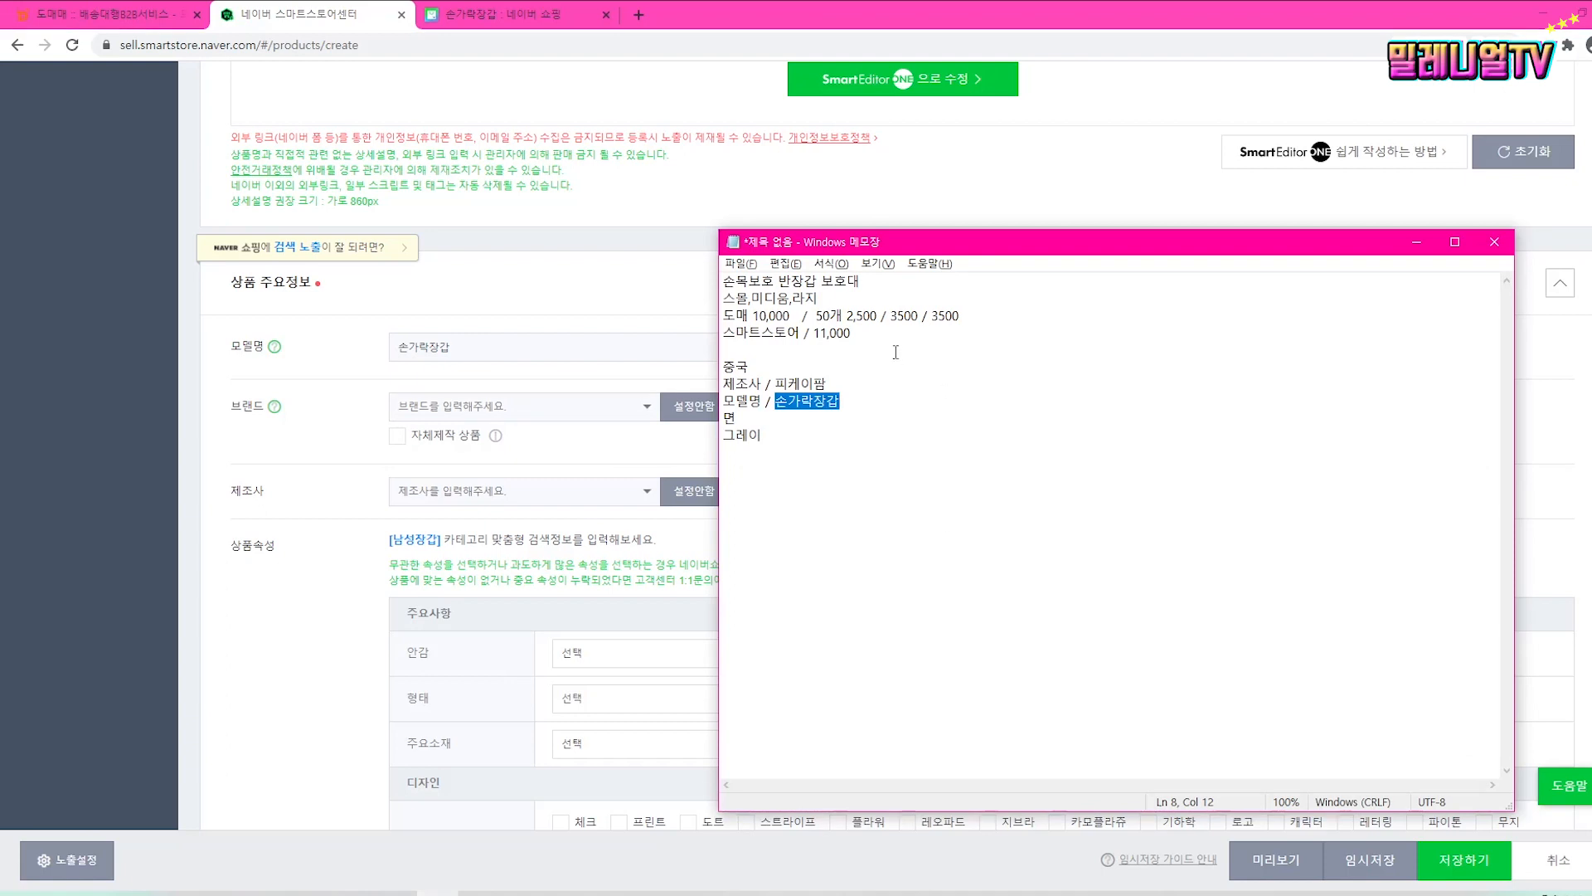
pyautogui.moveTo(925, 242); pyautogui.dragTo(982, 244)
pyautogui.moveTo(833, 385); pyautogui.dragTo(886, 386)
pyautogui.hotkey('ctrl', 'c')
# Step: Set the brand (브랜드) to 강의용스토어
pyautogui.click(464, 349)
pyautogui.click(467, 406)
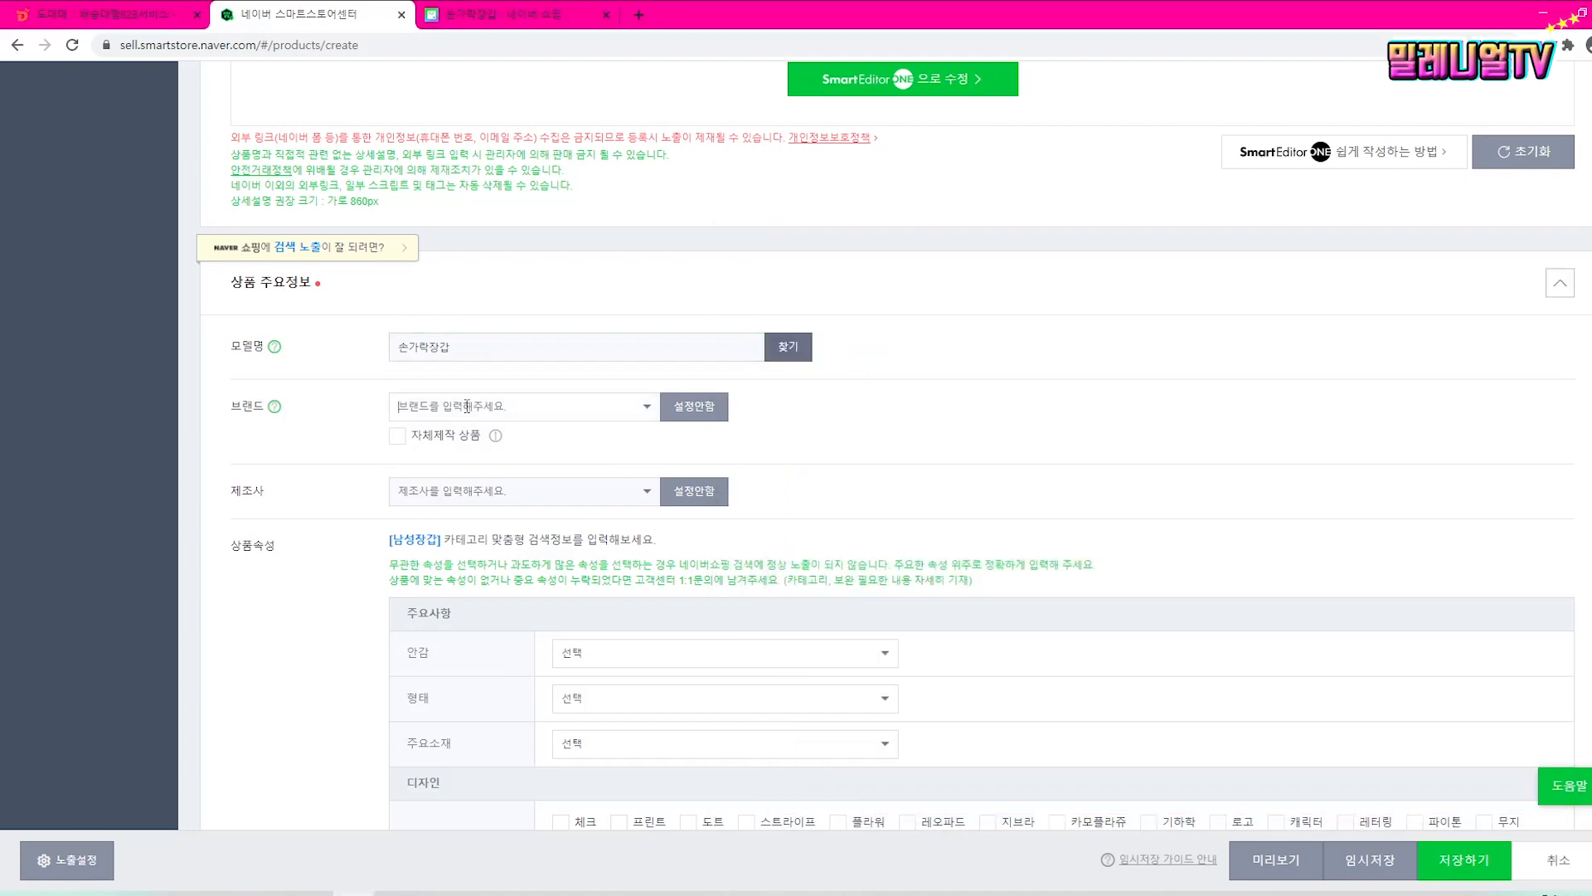
pyautogui.hotkey('alt', 'Tab')
pyautogui.click(526, 410)
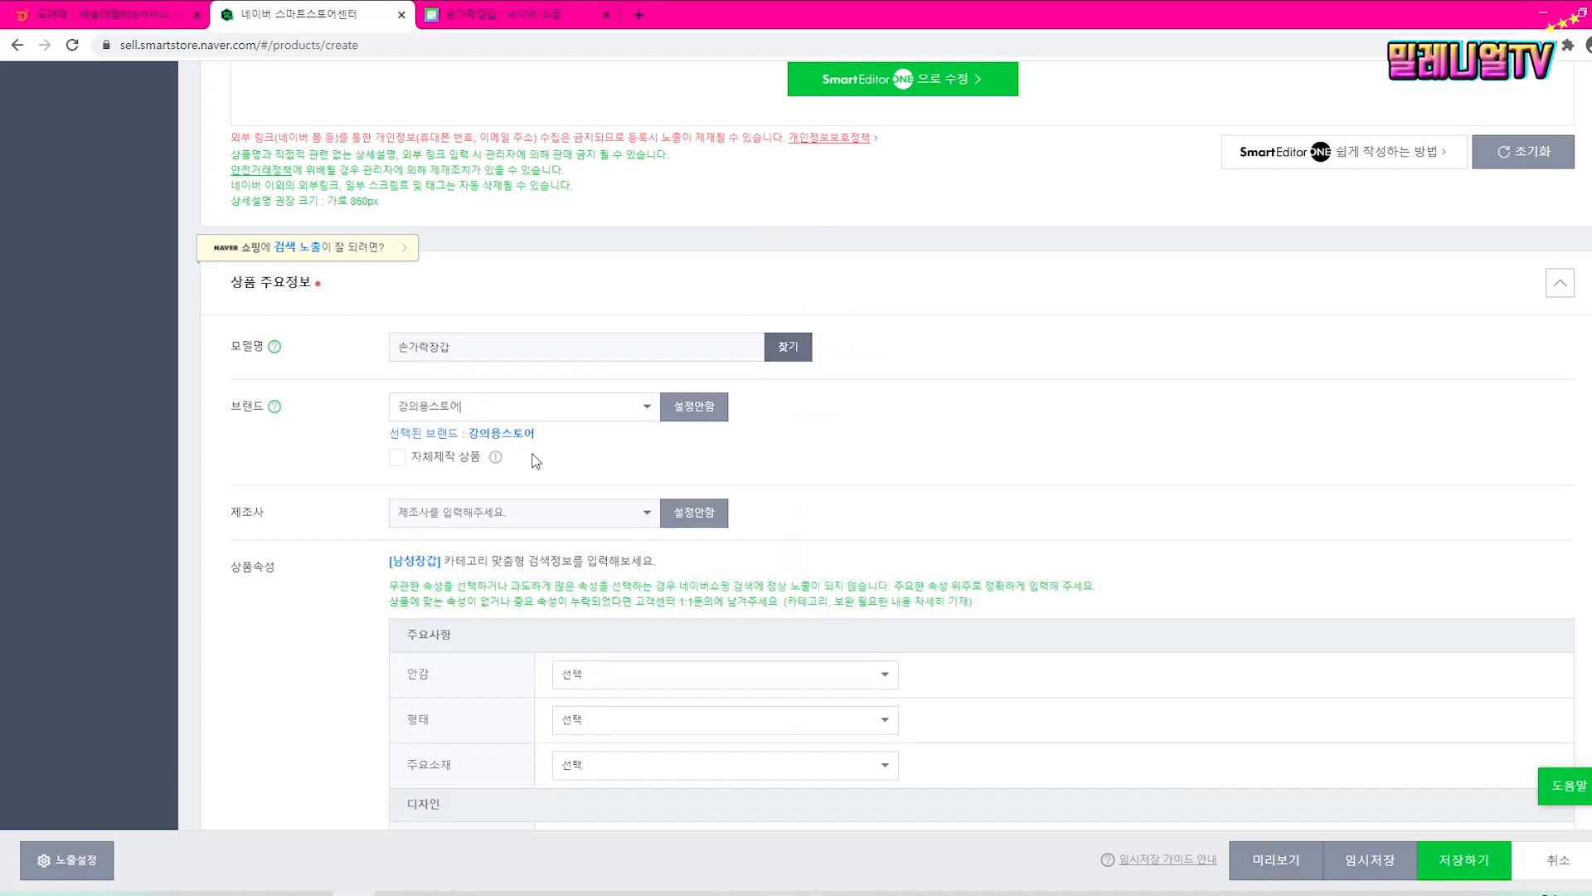
# Step: Change the brand (브랜드) to the copied name 피케이팜 as a direct entry
pyautogui.hotkey('alt', 'Tab')
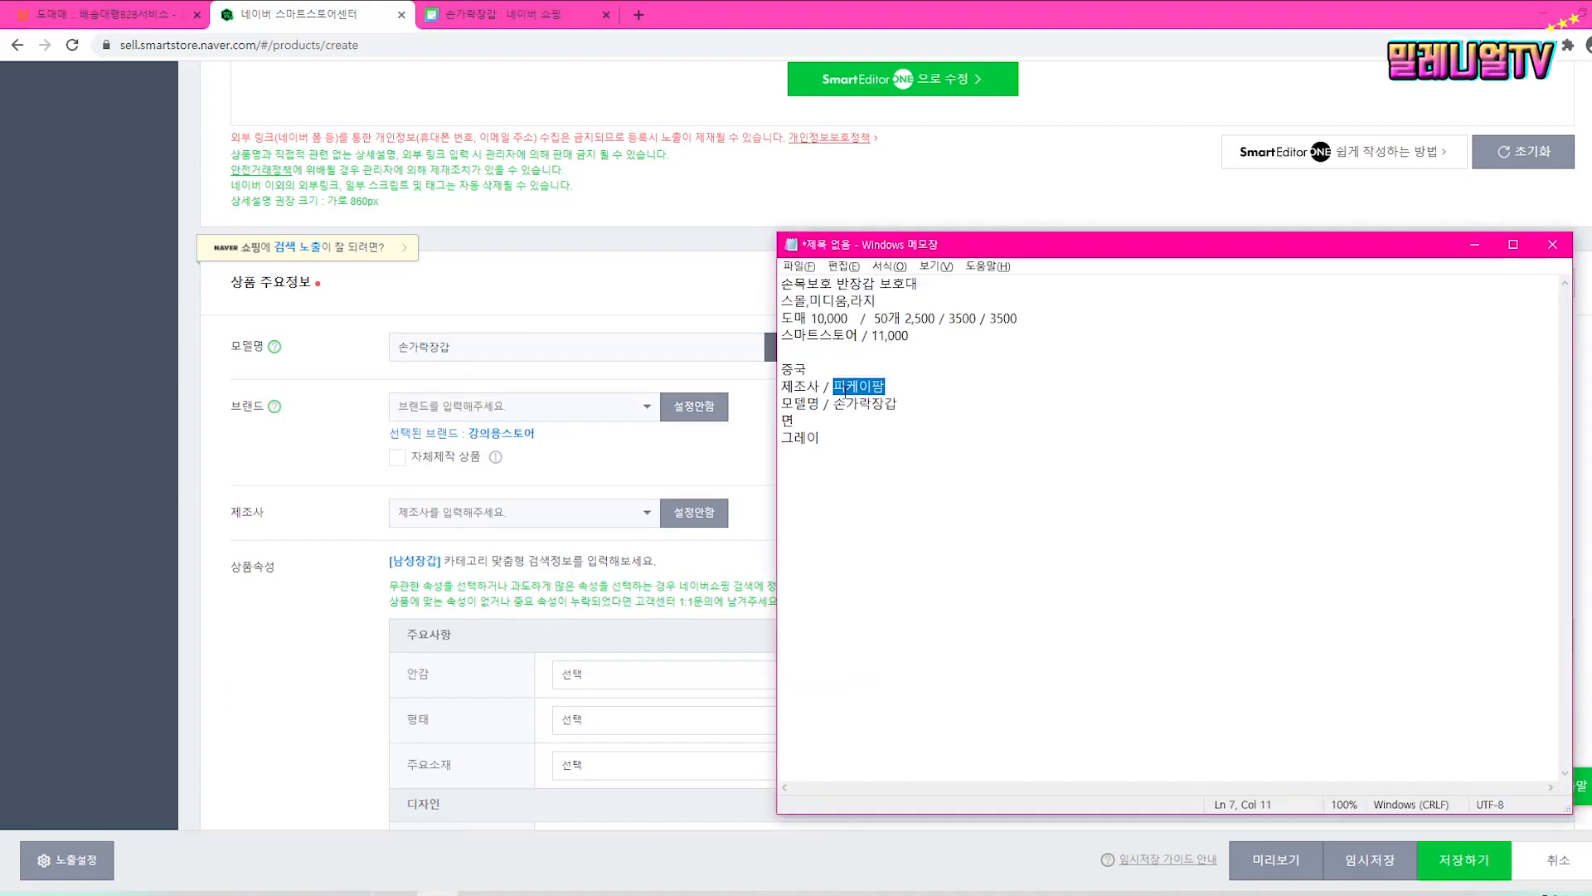
pyautogui.click(519, 410)
pyautogui.hotkey('ctrl', 'v')
pyautogui.click(475, 437)
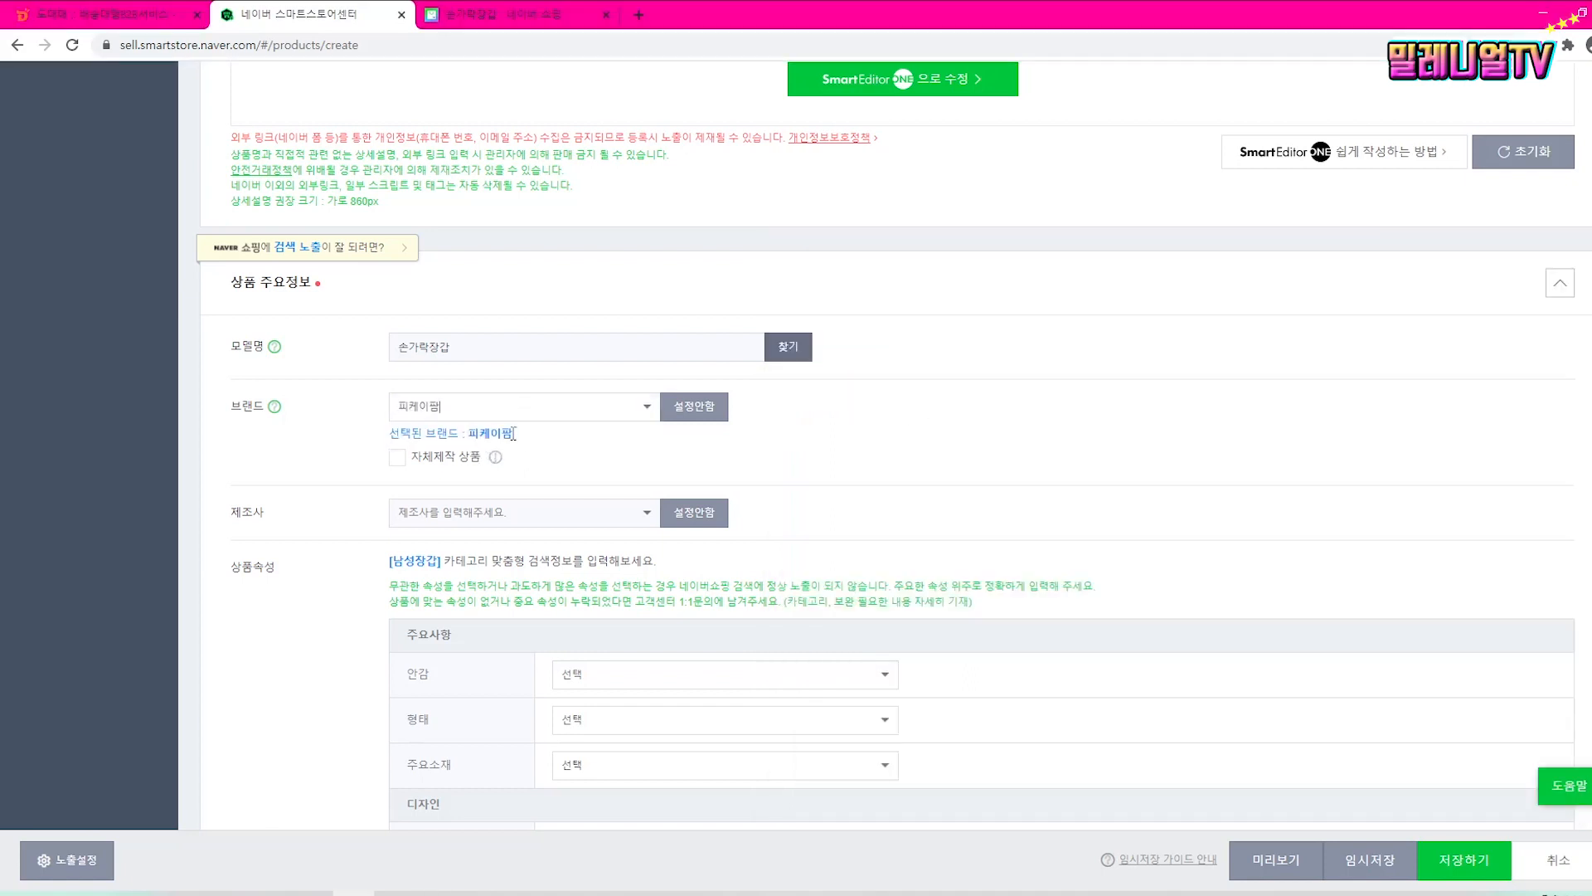
# Step: Set the manufacturer (제조사) to the copied name 피케이팜 as a direct entry and check the Notepad memo
pyautogui.click(466, 516)
pyautogui.hotkey('ctrl', 'v')
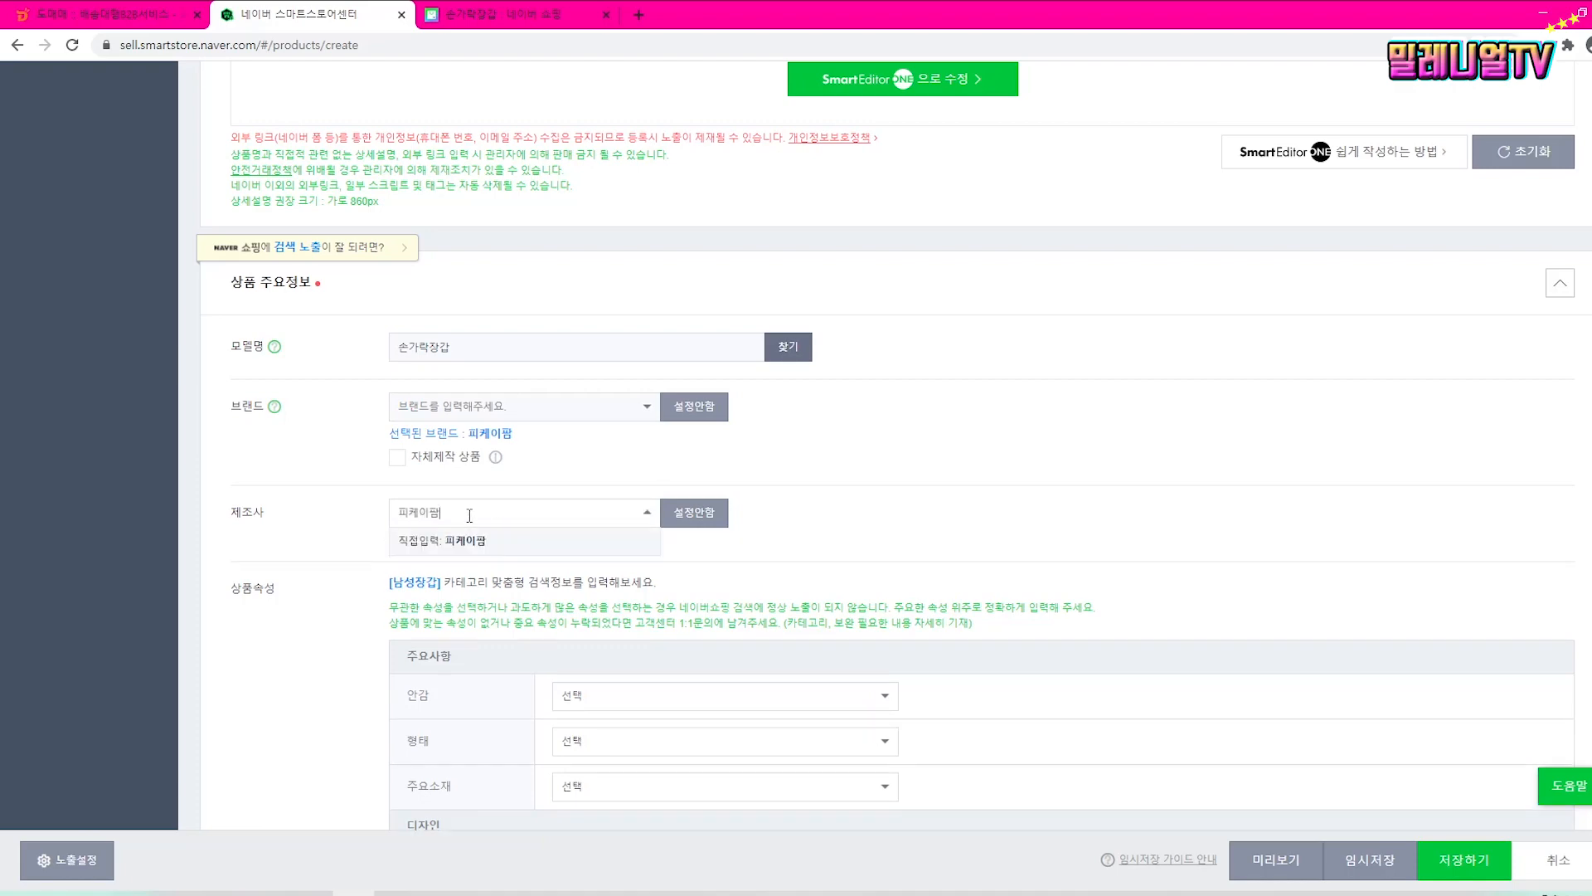
pyautogui.click(475, 543)
pyautogui.hotkey('alt', 'Tab')
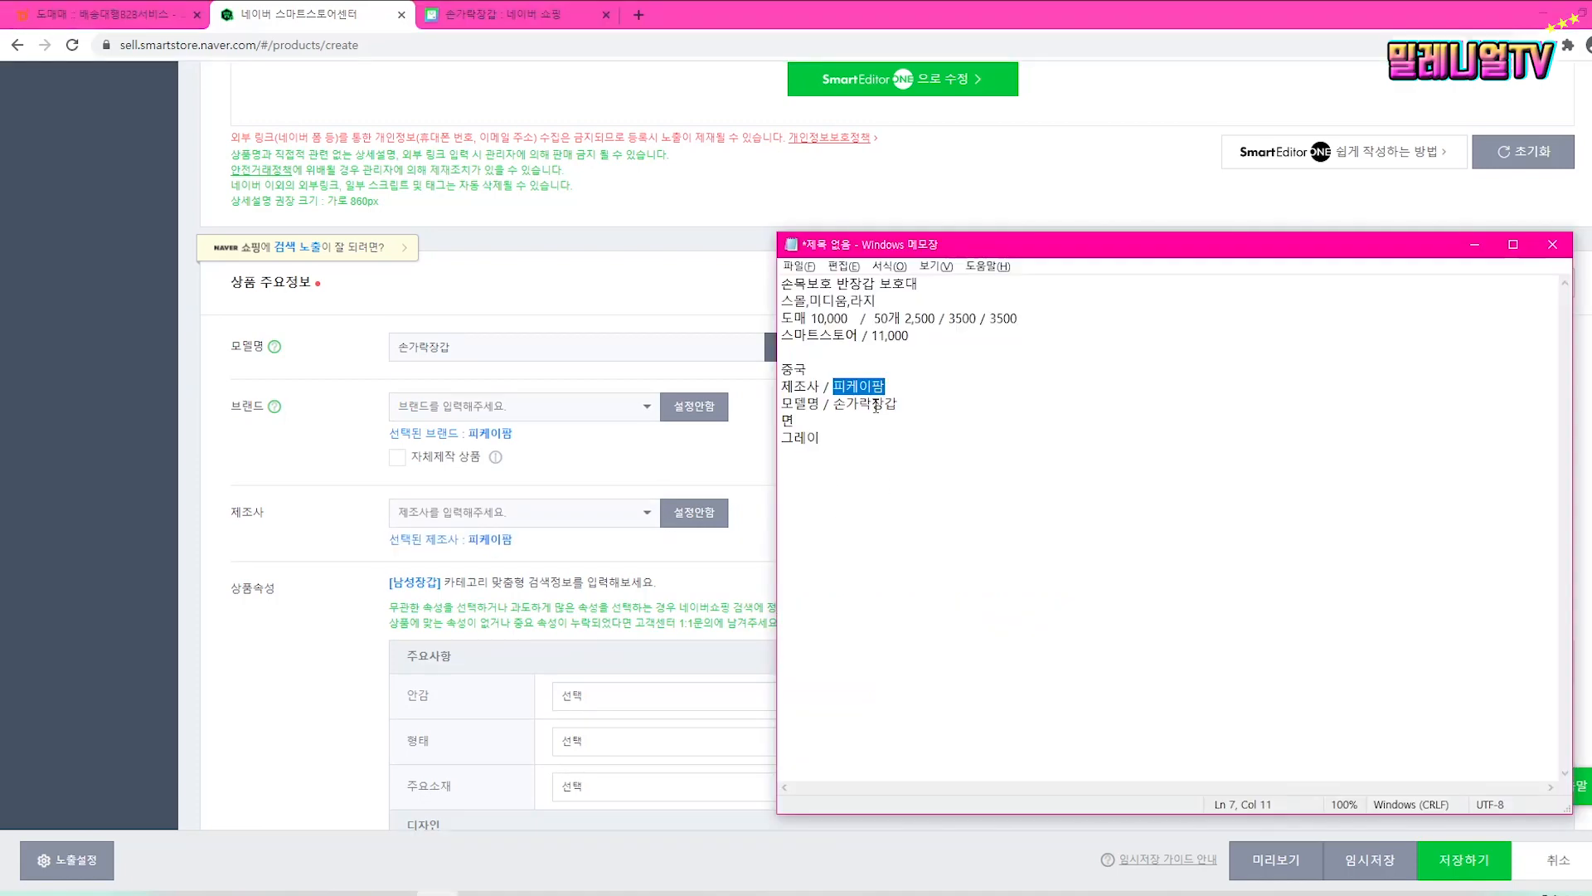
pyautogui.hotkey('alt', 'Tab')
# Step: In the product attributes, set the lining (안감) to 기본 and the form (형태) to 반장갑
pyautogui.scroll(-3, 689, 539)
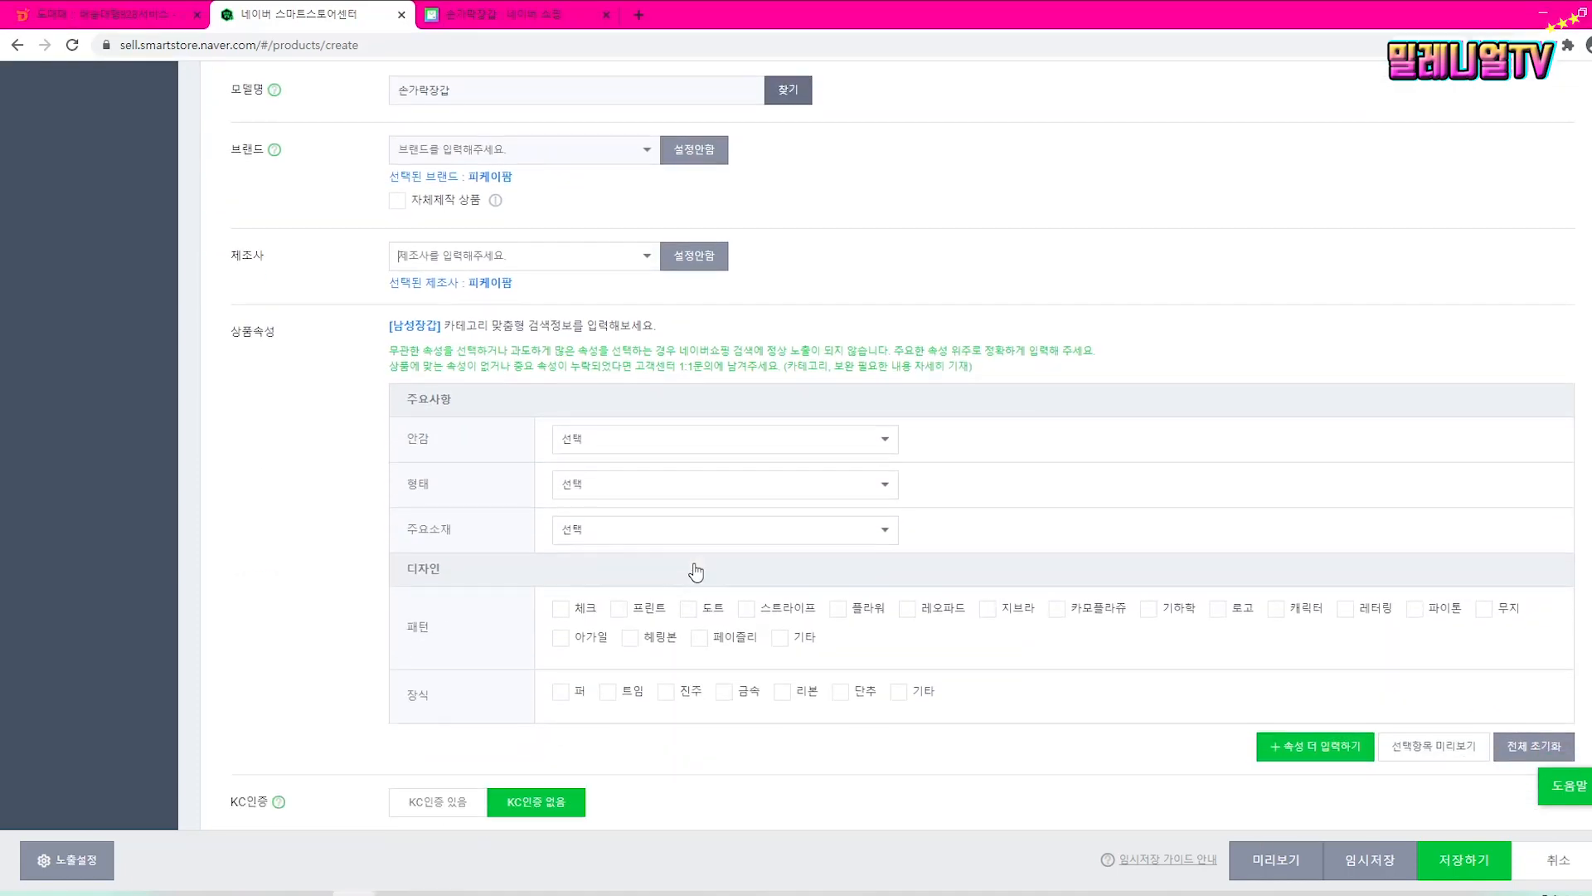
pyautogui.click(804, 446)
pyautogui.scroll(-2, 796, 464)
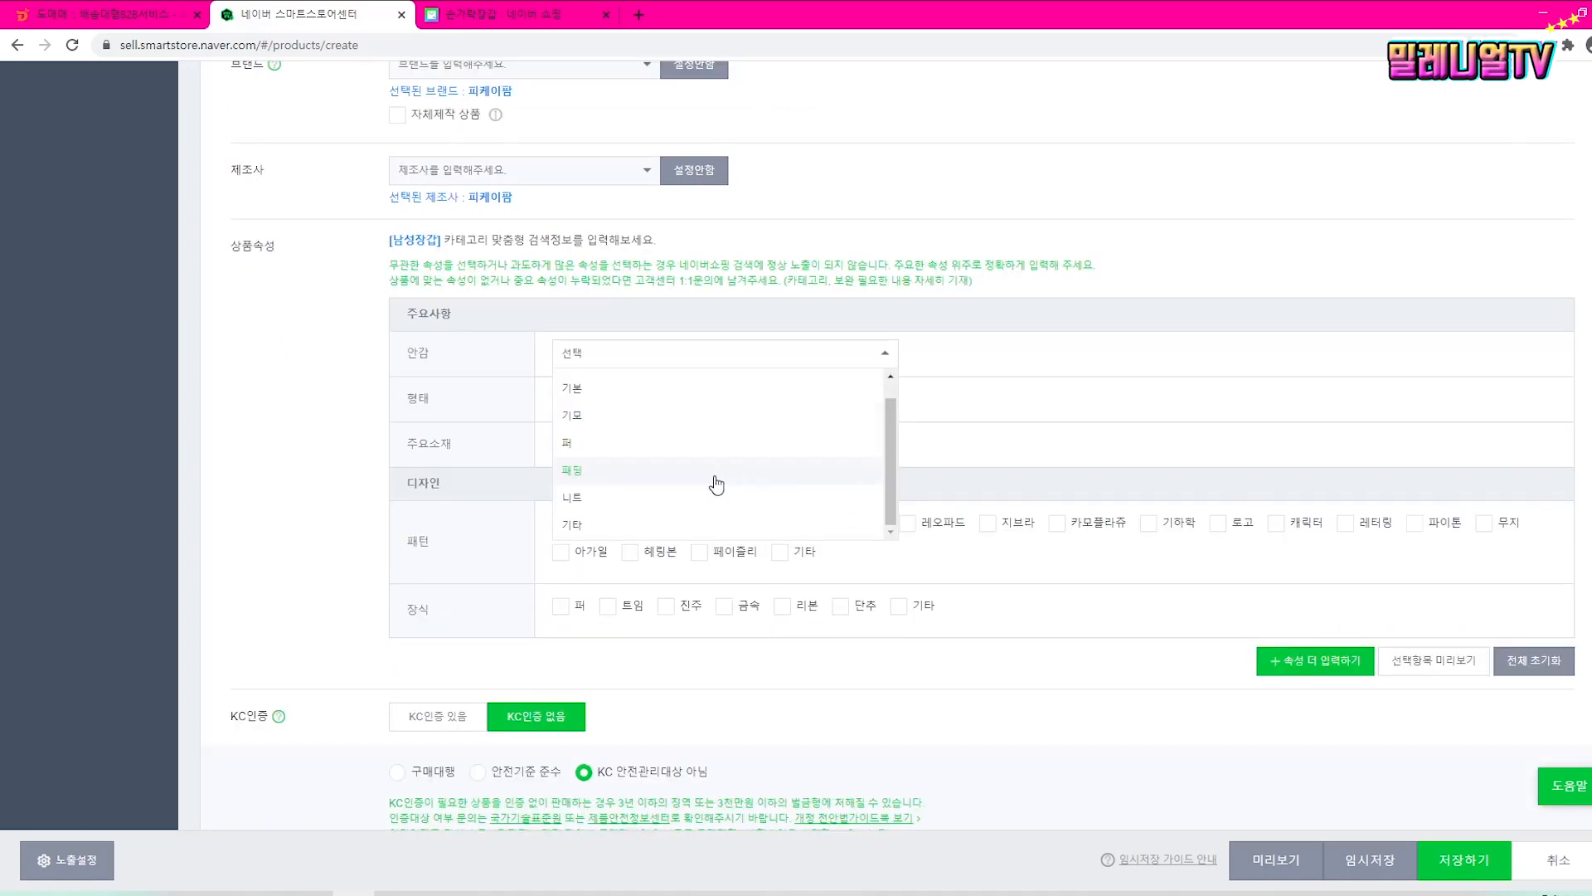
pyautogui.scroll(1, 614, 480)
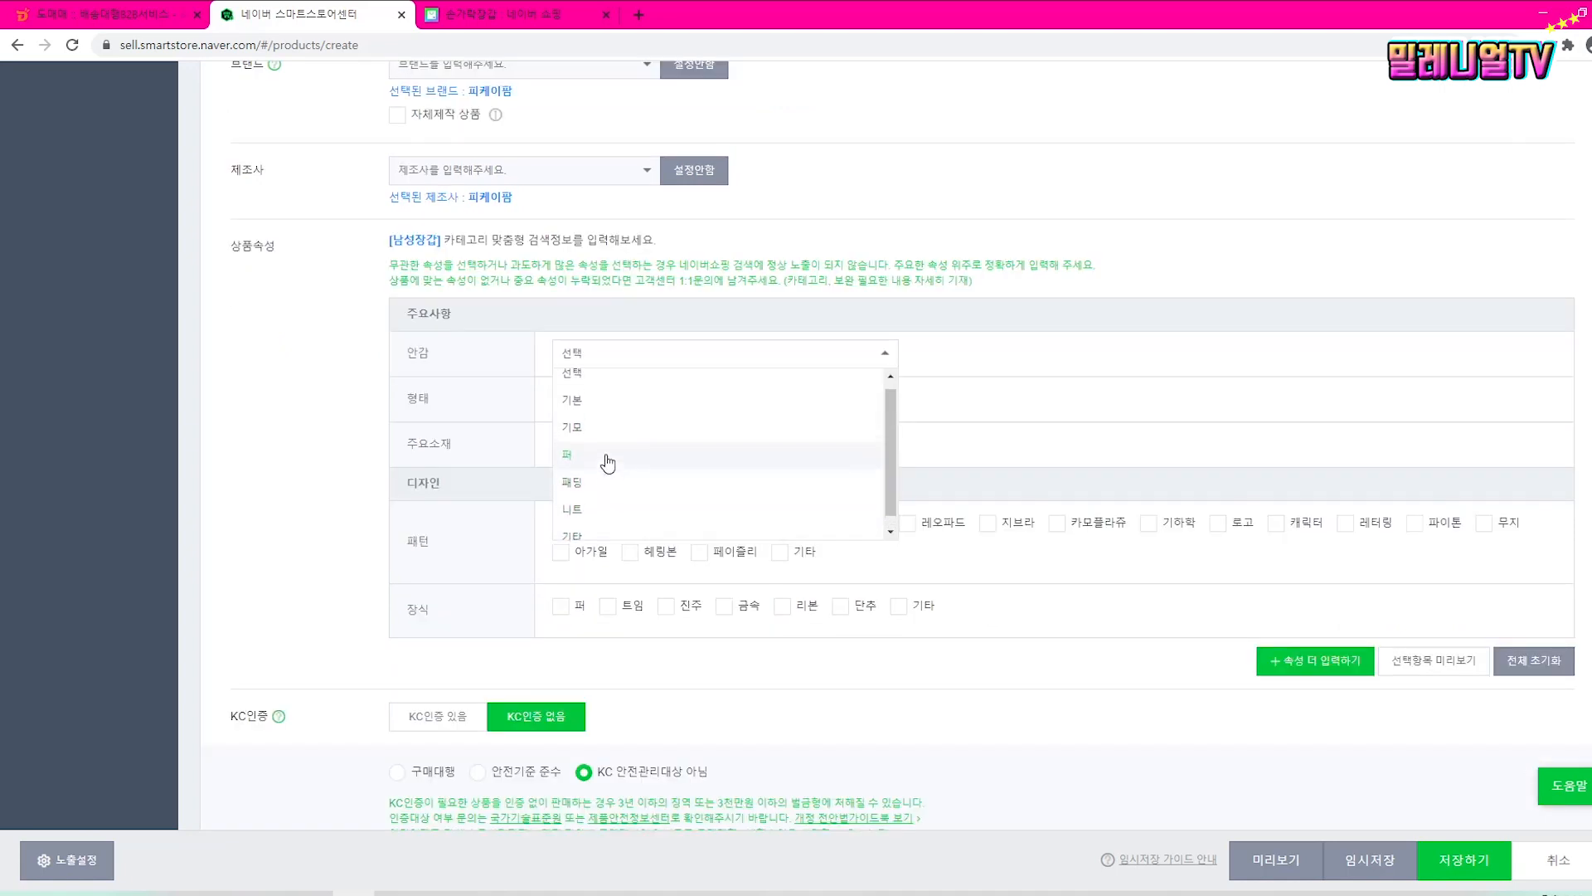
pyautogui.scroll(-1, 608, 463)
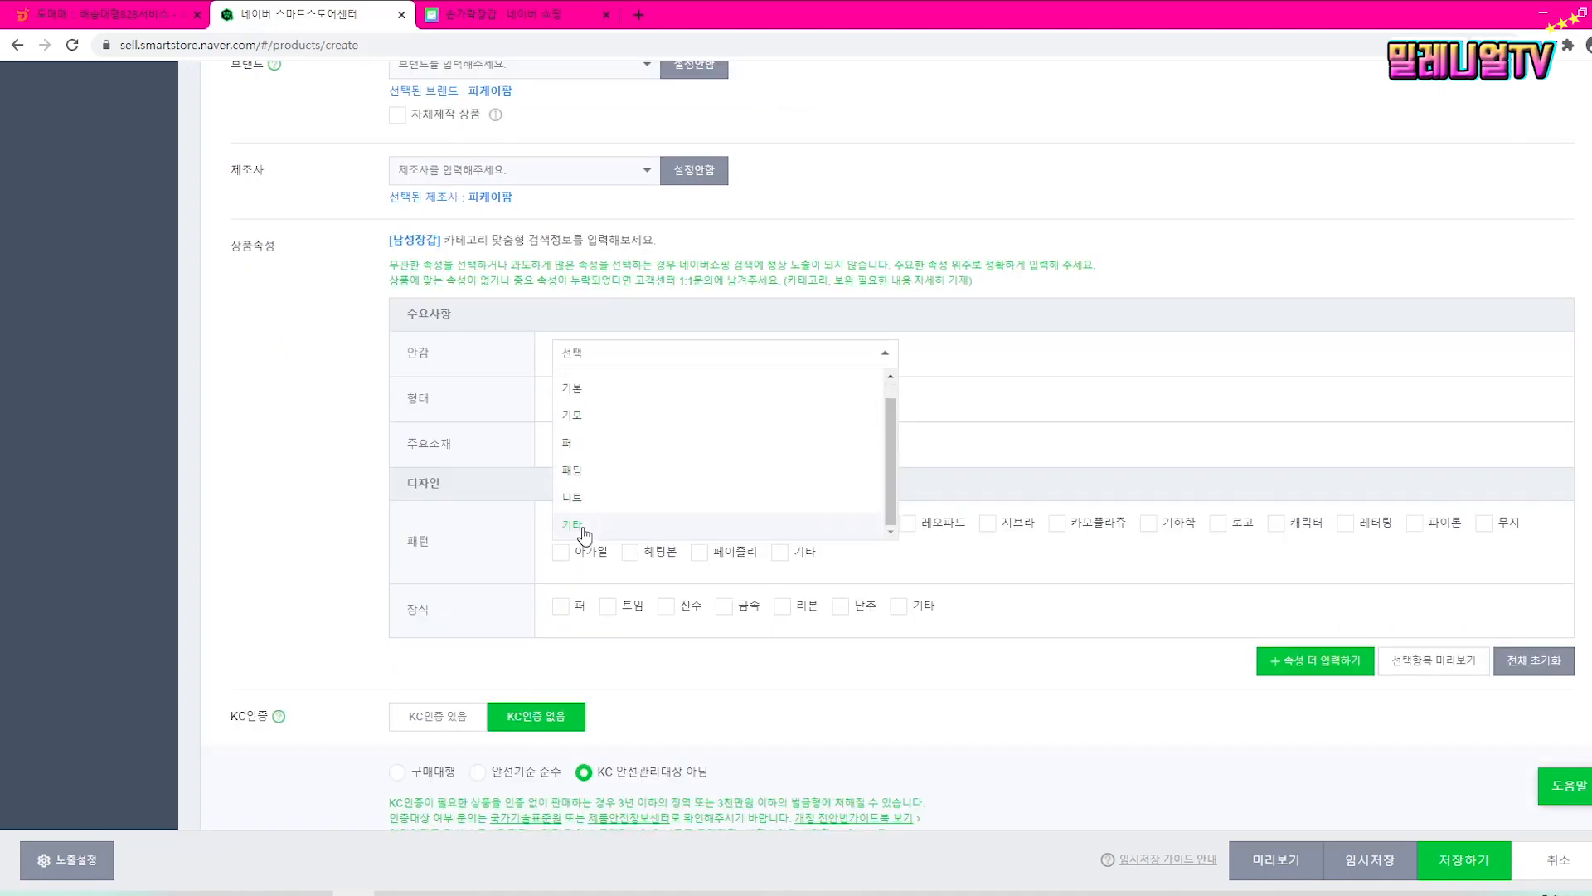
pyautogui.scroll(1, 593, 481)
pyautogui.click(598, 412)
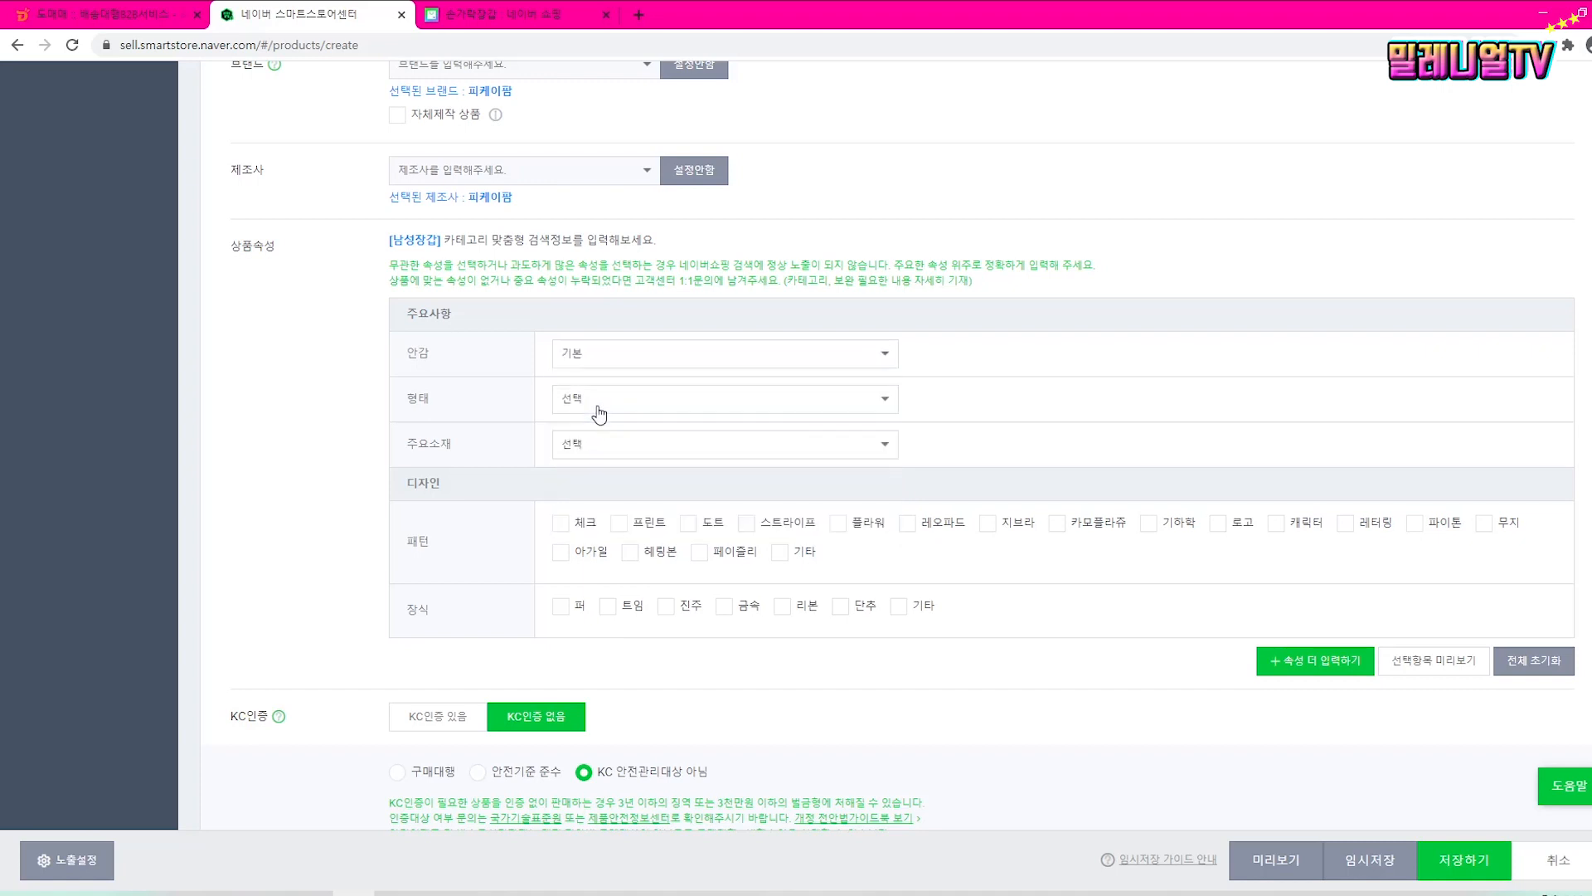
pyautogui.click(638, 398)
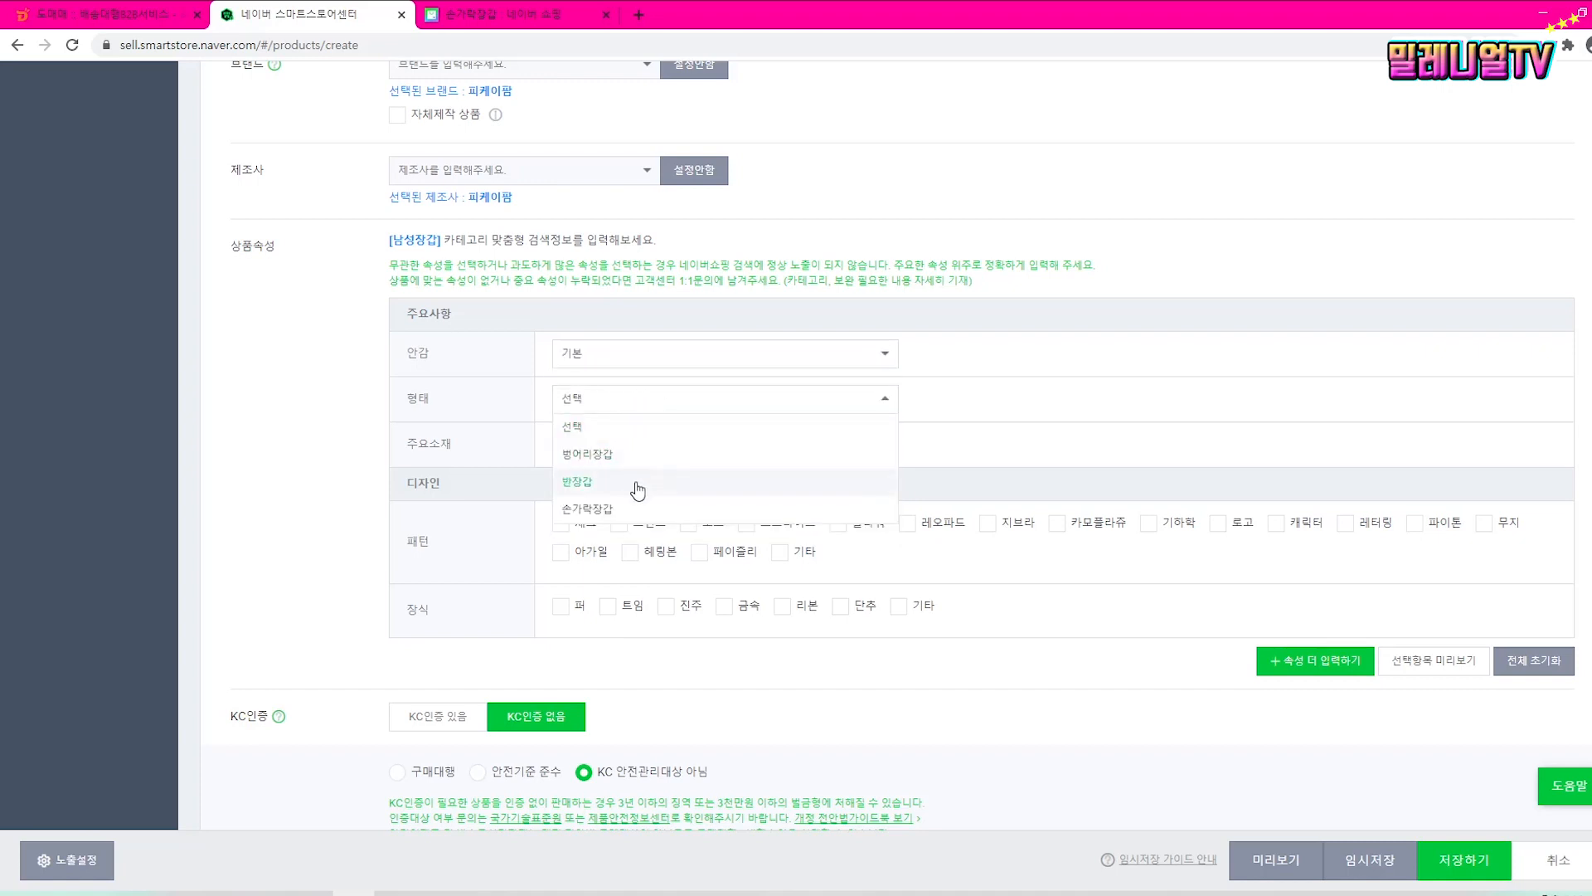
pyautogui.click(617, 495)
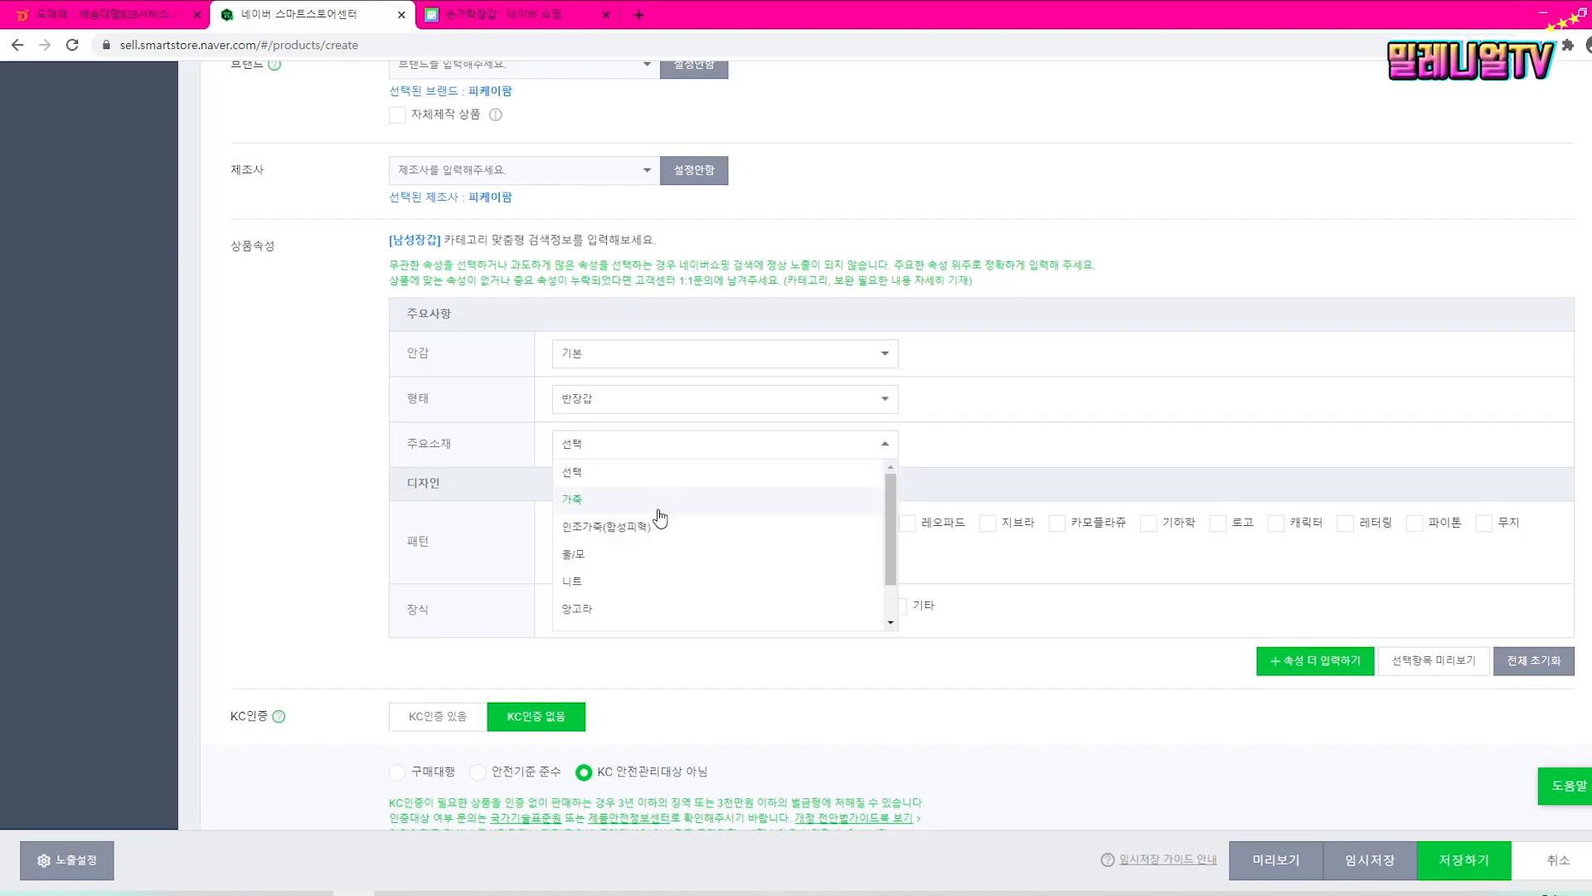
# Step: Set the main material (주요소재) to 기타 and mark the pattern (패턴) as 무지
pyautogui.scroll(-2, 655, 543)
pyautogui.scroll(2, 655, 544)
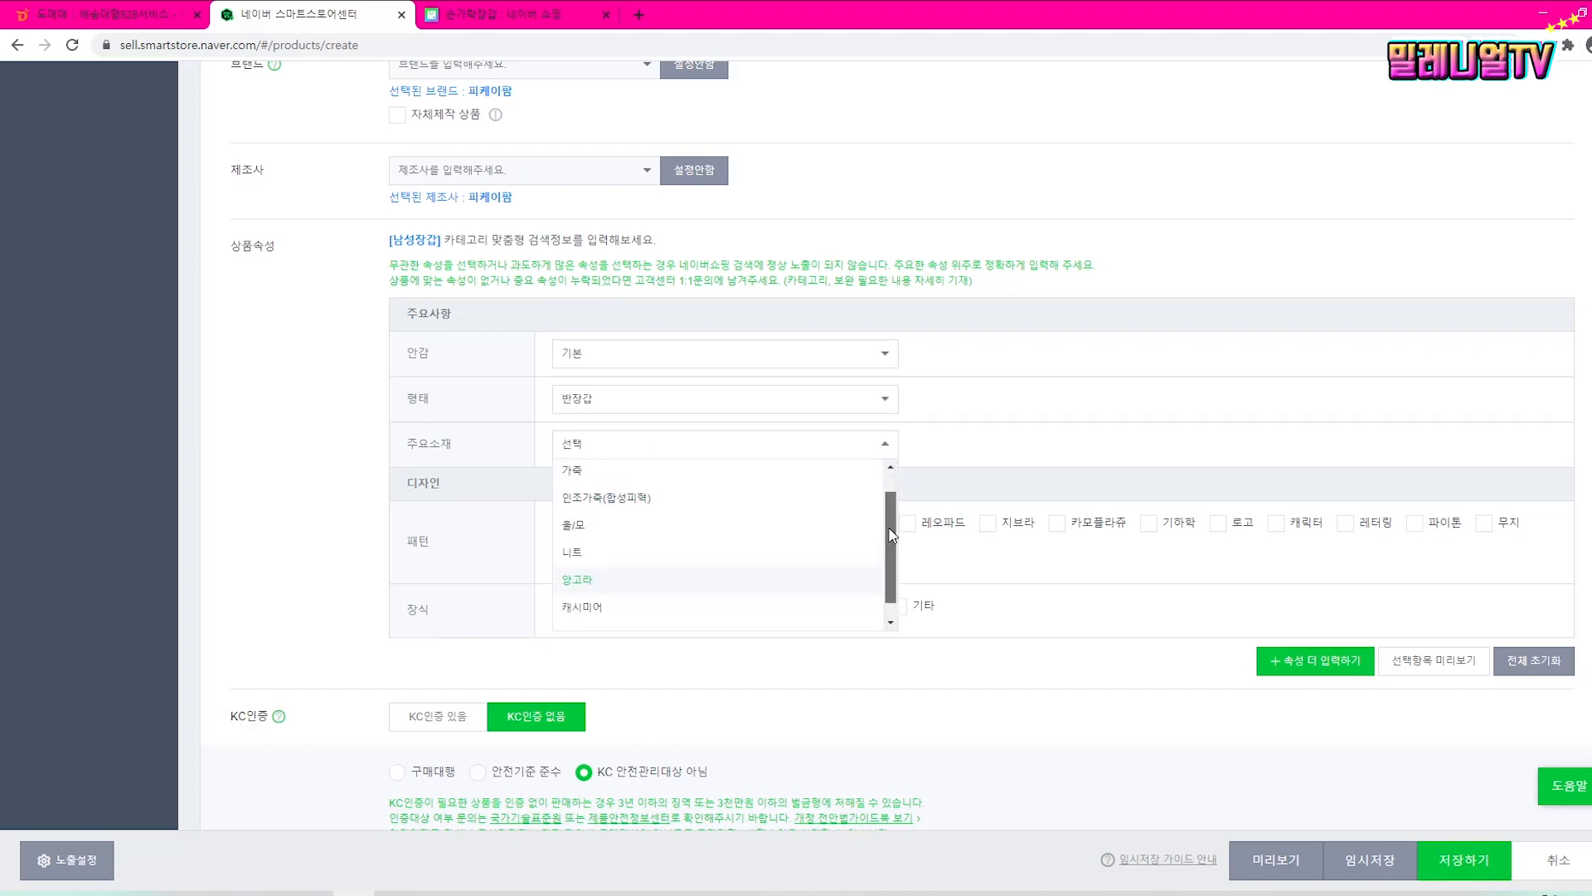
pyautogui.scroll(-2, 894, 563)
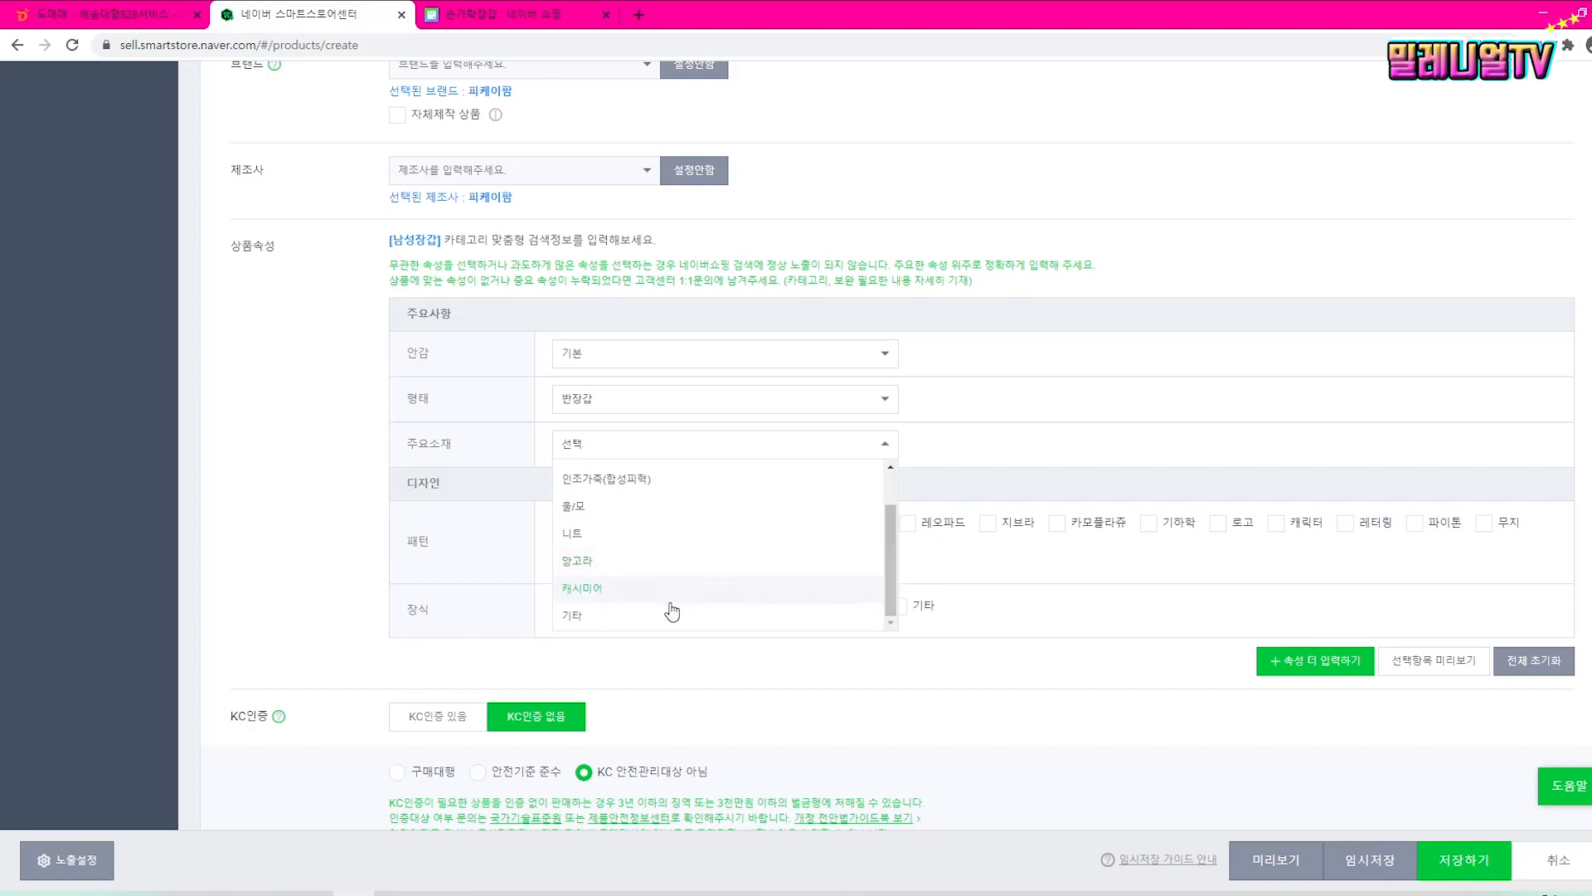
pyautogui.click(614, 615)
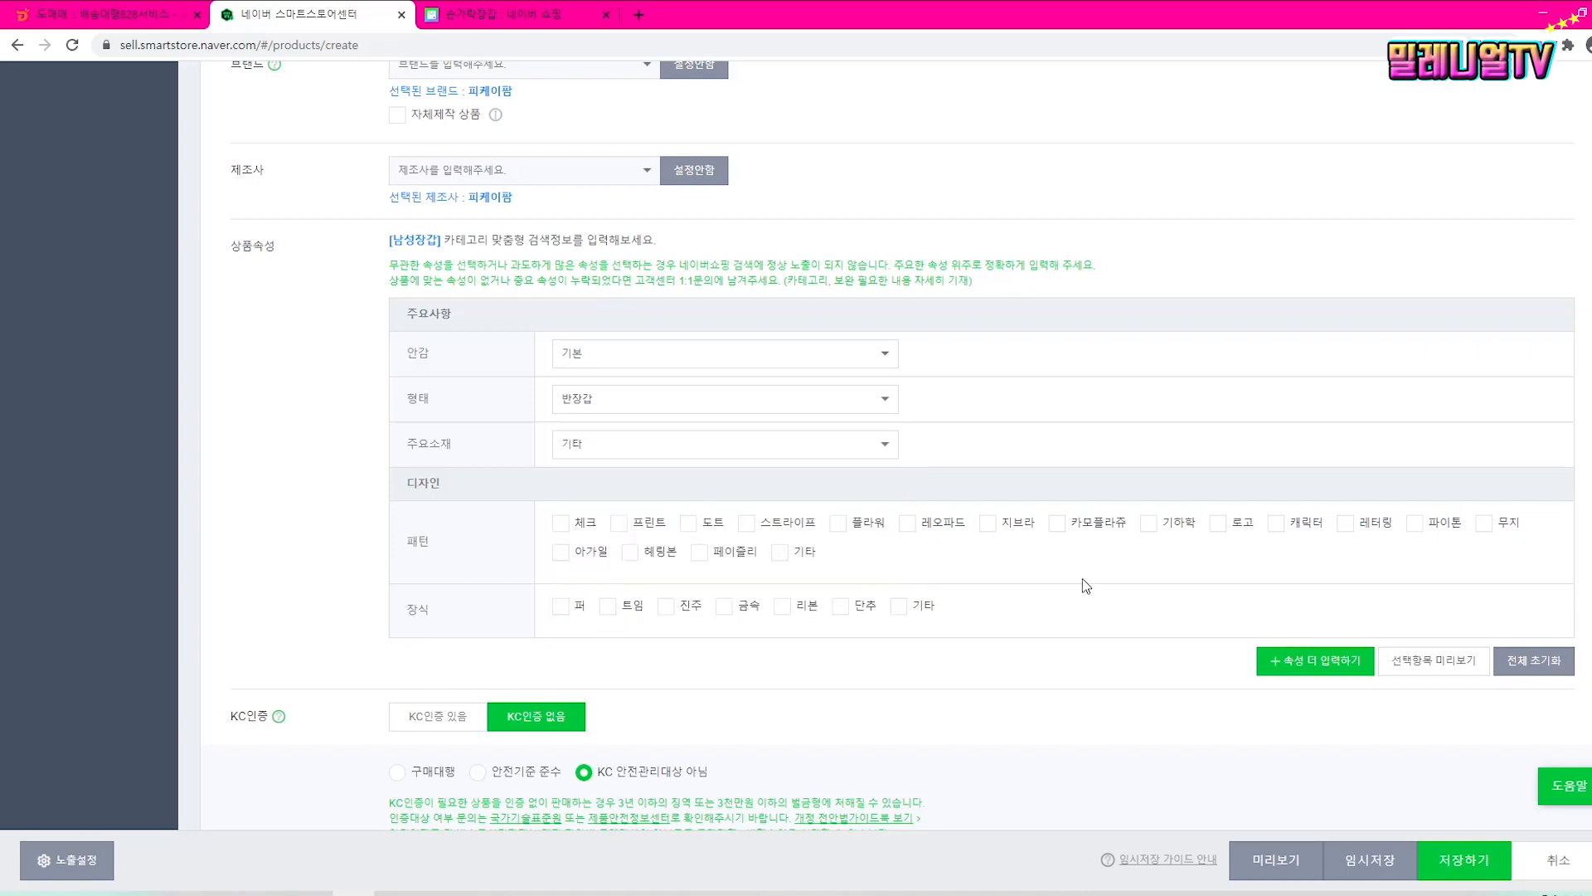
pyautogui.click(1484, 523)
# Step: Set the country of origin (원산지) to 수입산, 아시아, 중국
pyautogui.scroll(-3, 1084, 632)
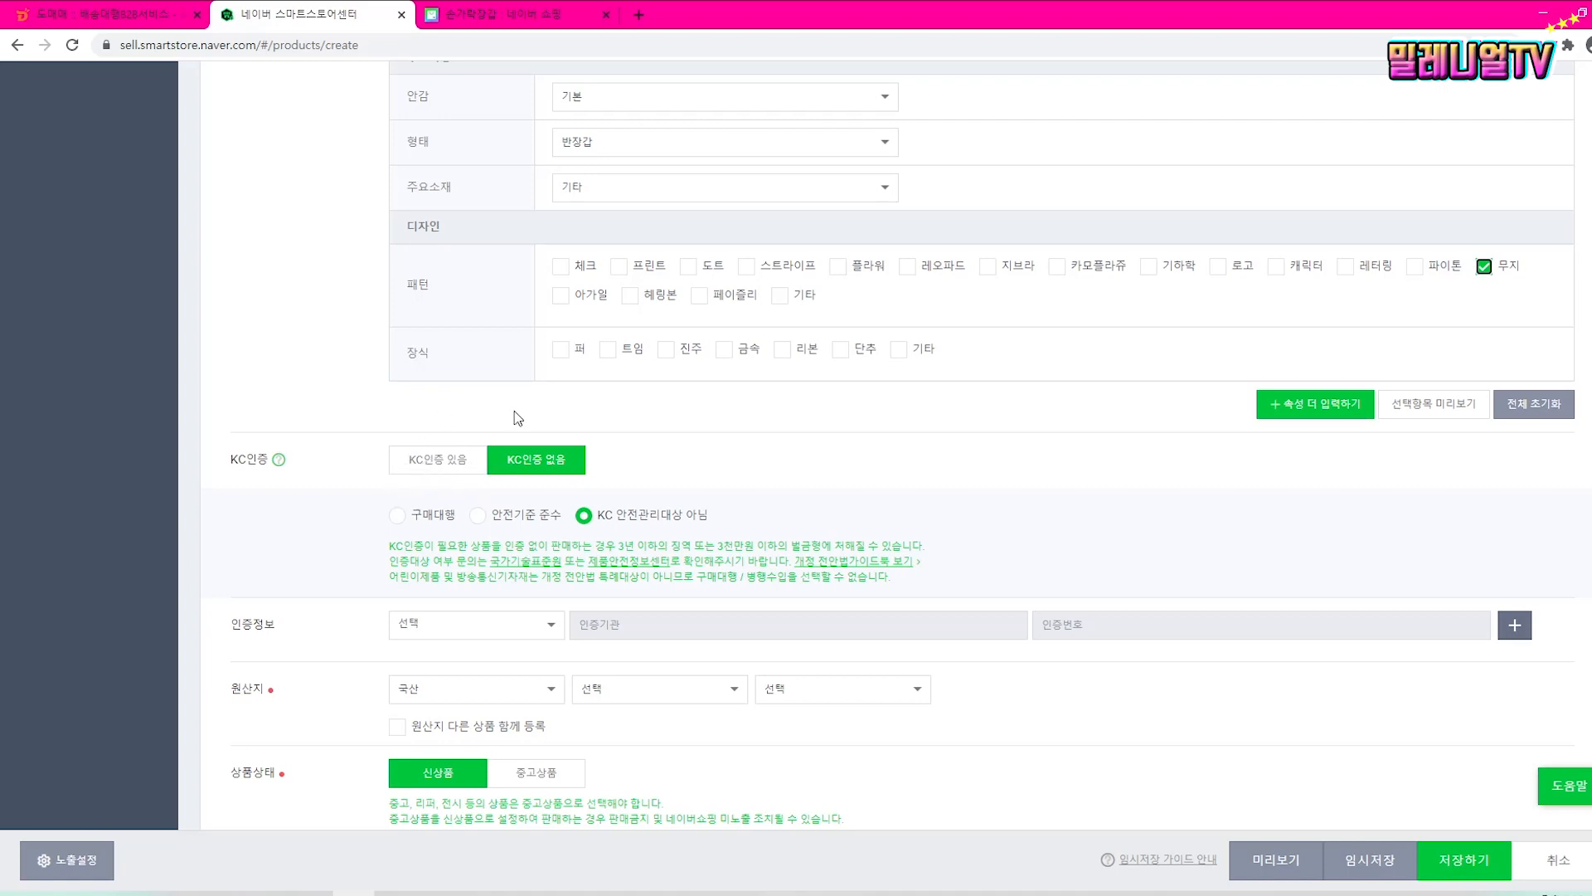
pyautogui.scroll(-2, 780, 585)
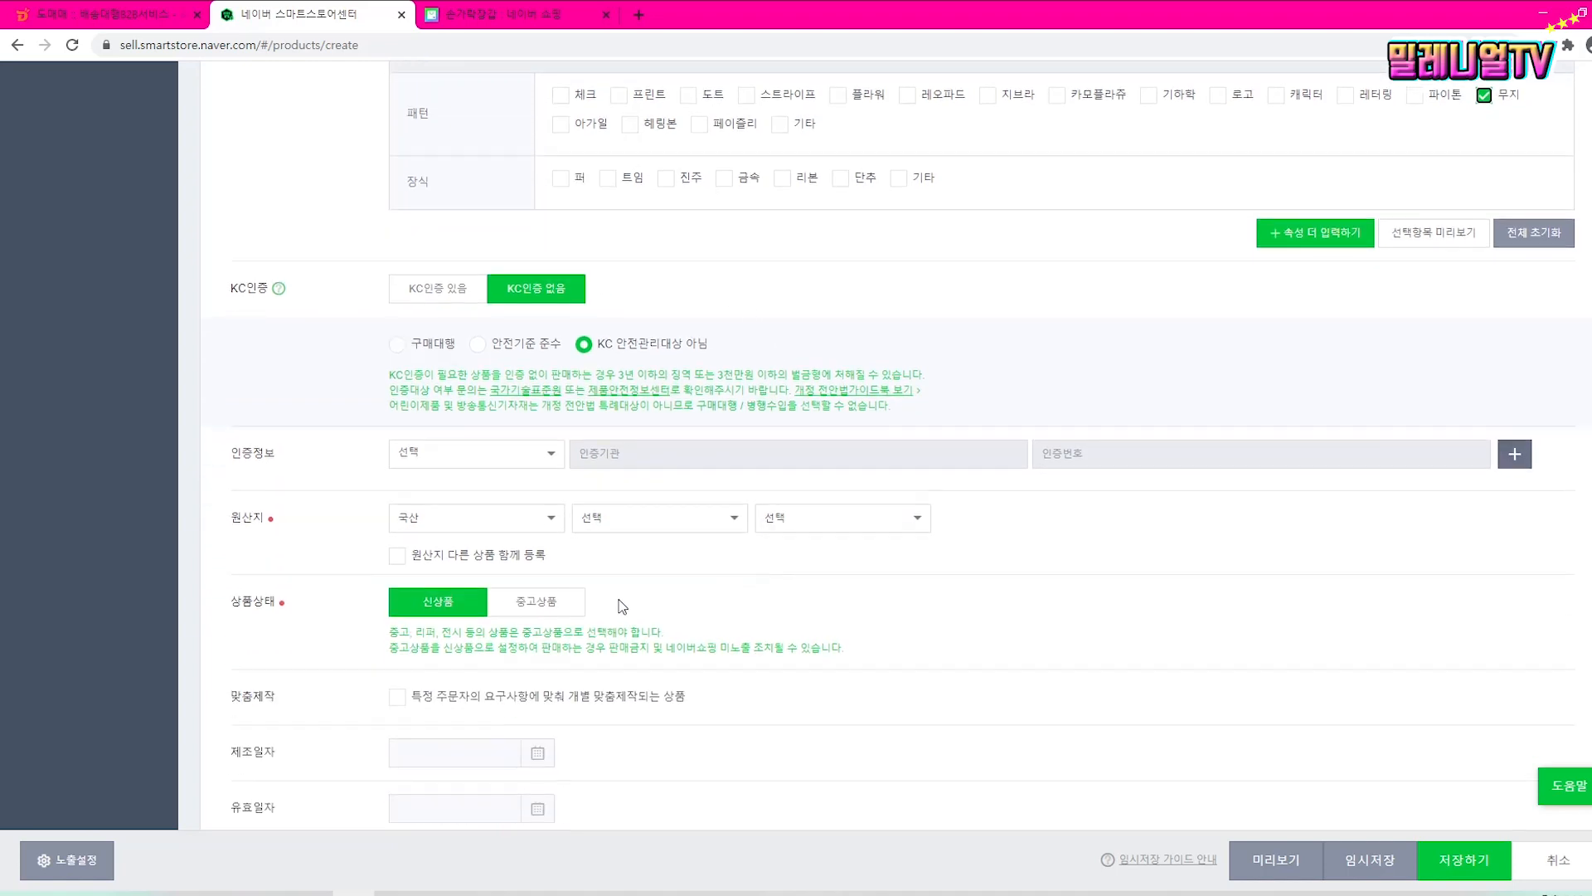
pyautogui.scroll(-1, 555, 515)
pyautogui.click(548, 436)
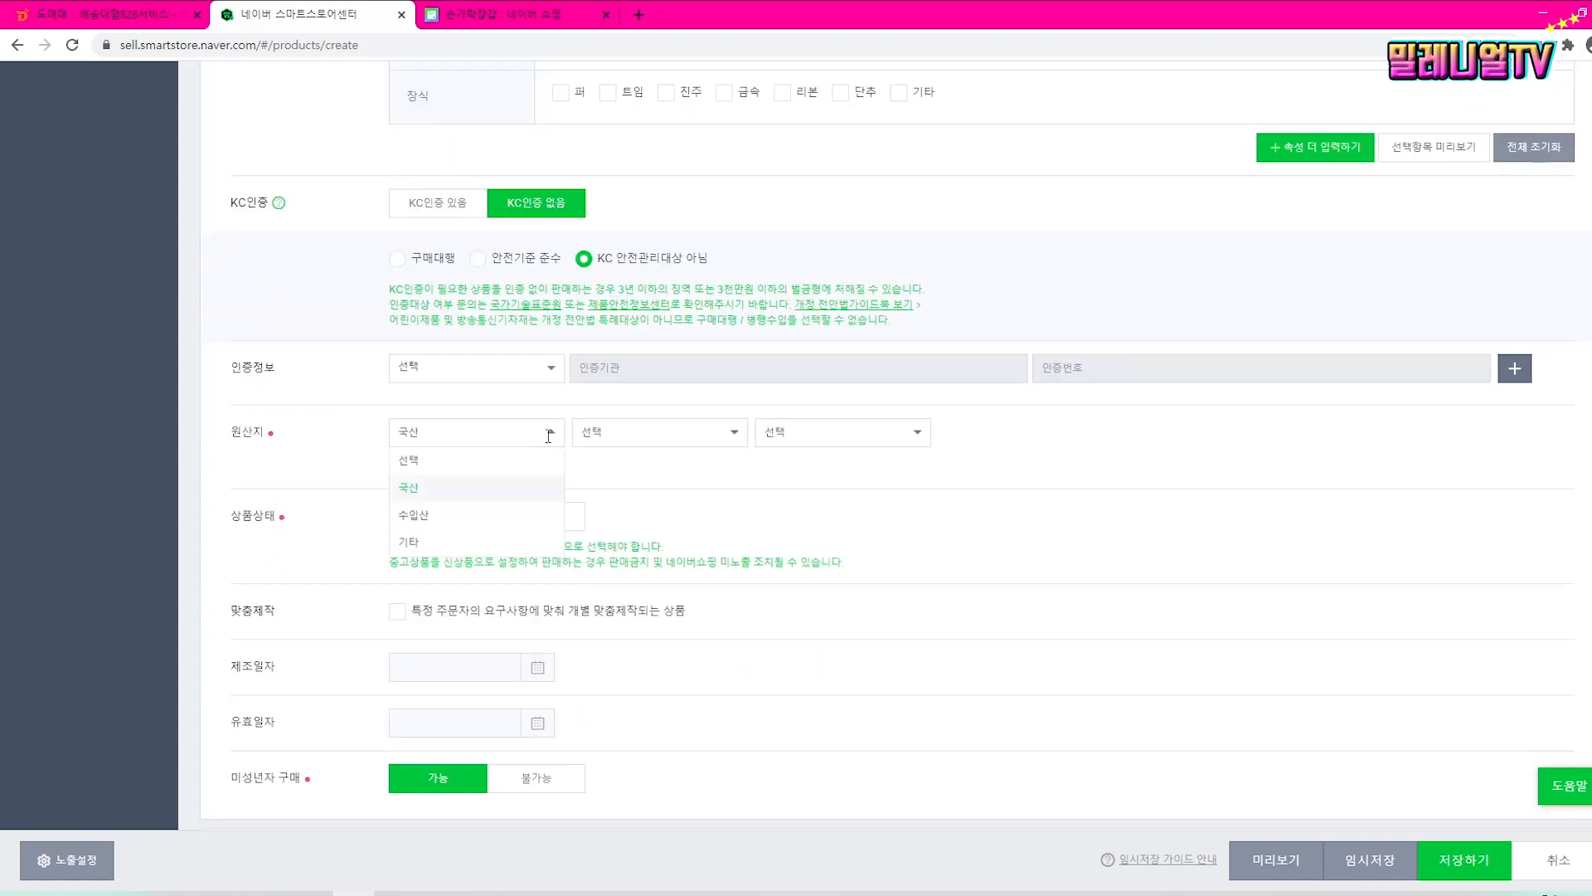
pyautogui.click(448, 522)
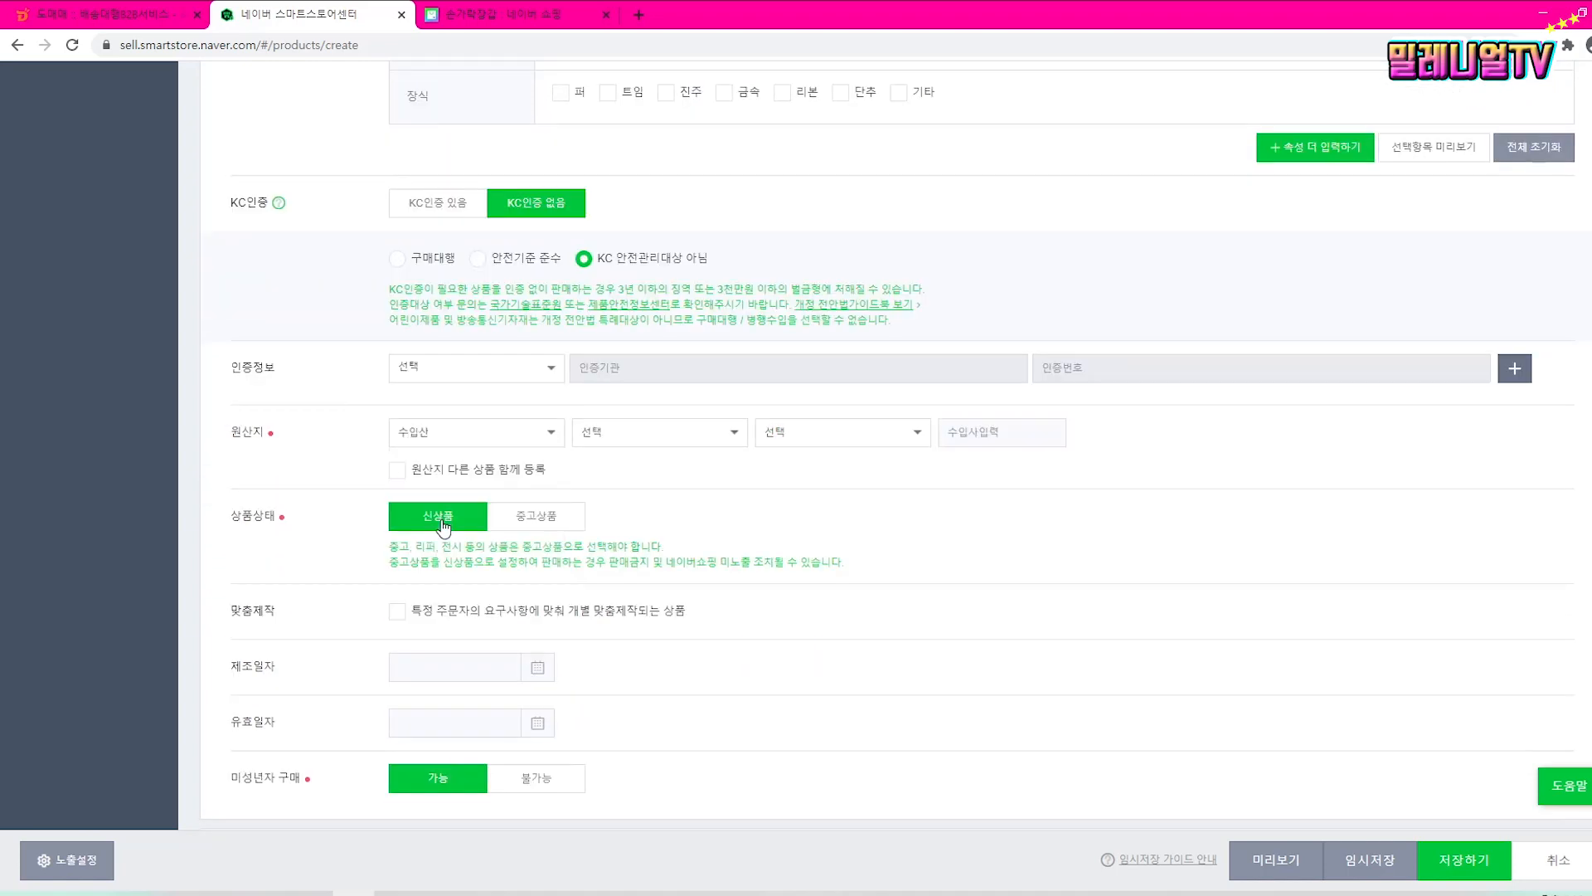
pyautogui.click(663, 433)
pyautogui.click(663, 543)
pyautogui.click(896, 438)
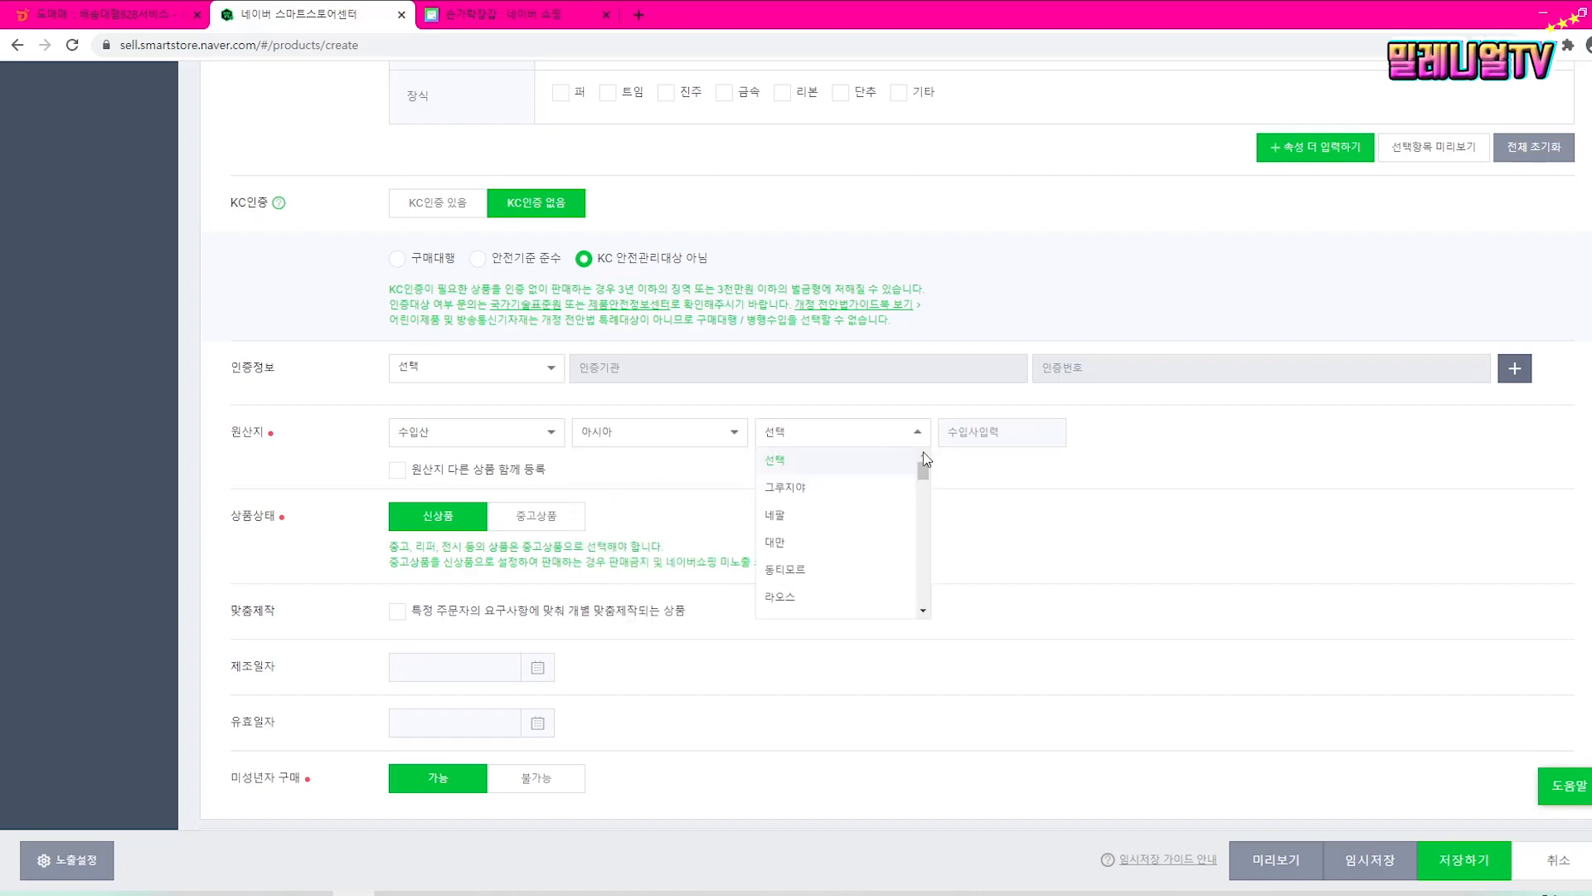
pyautogui.moveTo(923, 468); pyautogui.dragTo(922, 568)
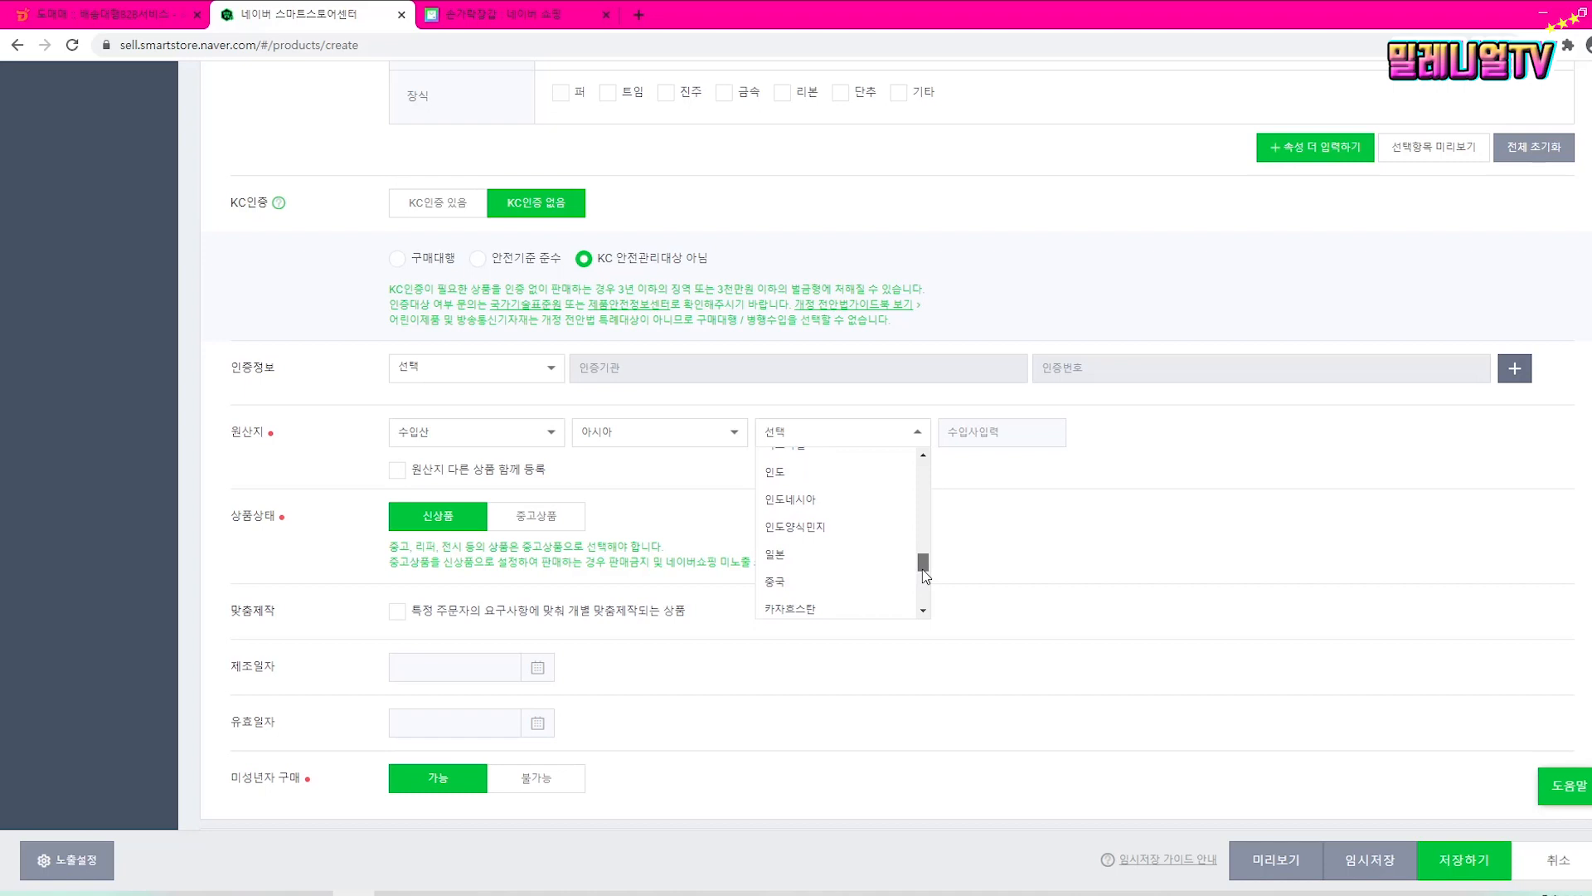
pyautogui.click(846, 581)
# Step: Check the company name in the Notepad memo and enter 피케이팜 as the importer in the origin row
pyautogui.hotkey('alt', 'Tab')
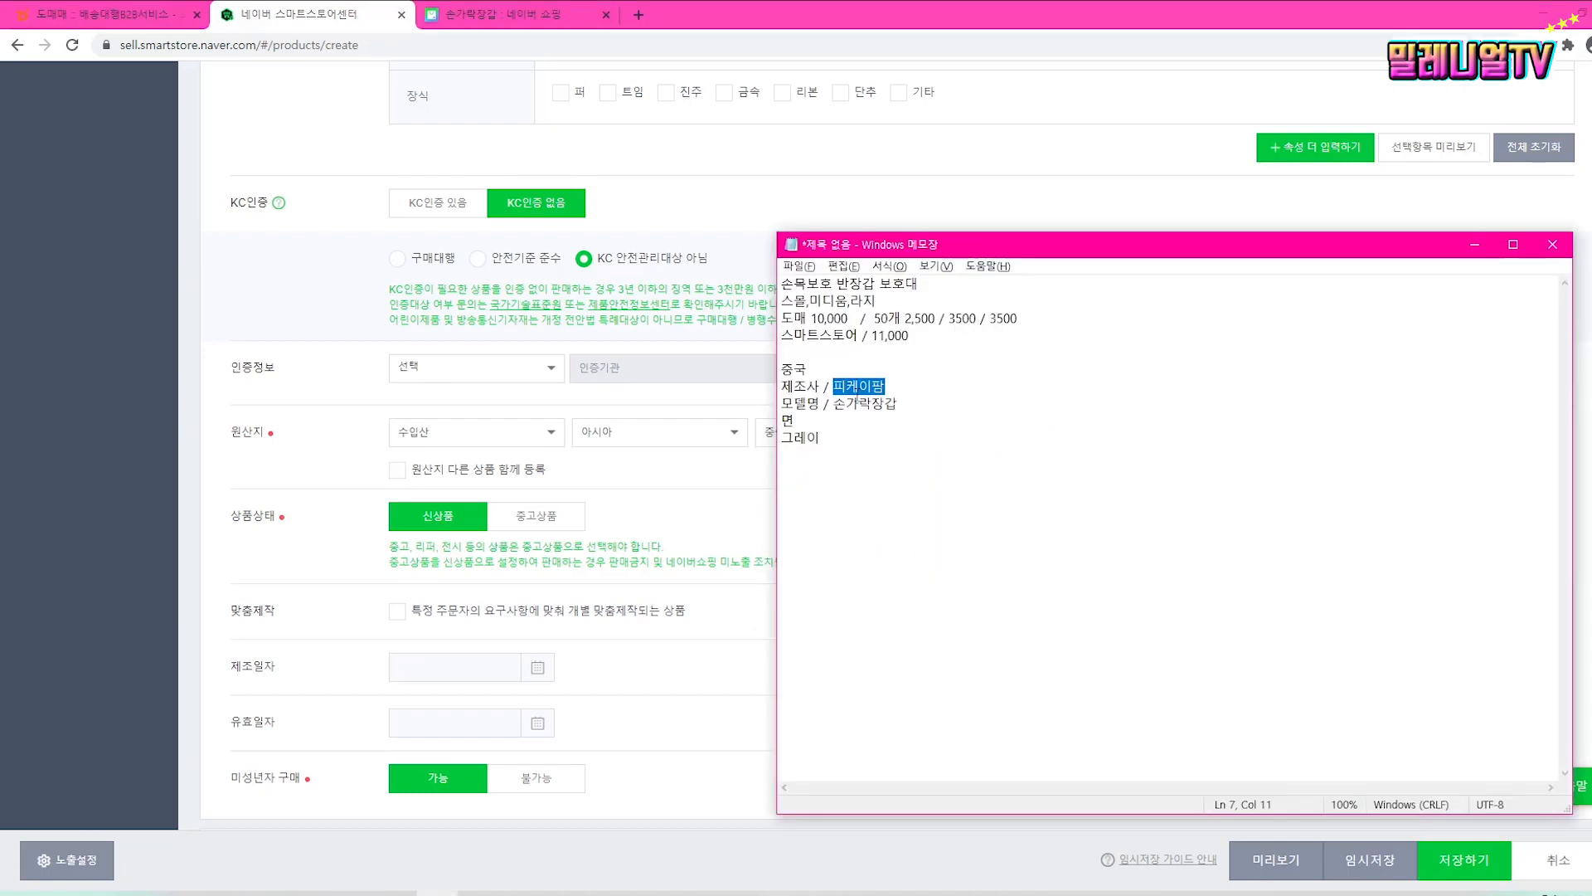
pyautogui.hotkey('alt', 'Tab')
pyautogui.click(1037, 432)
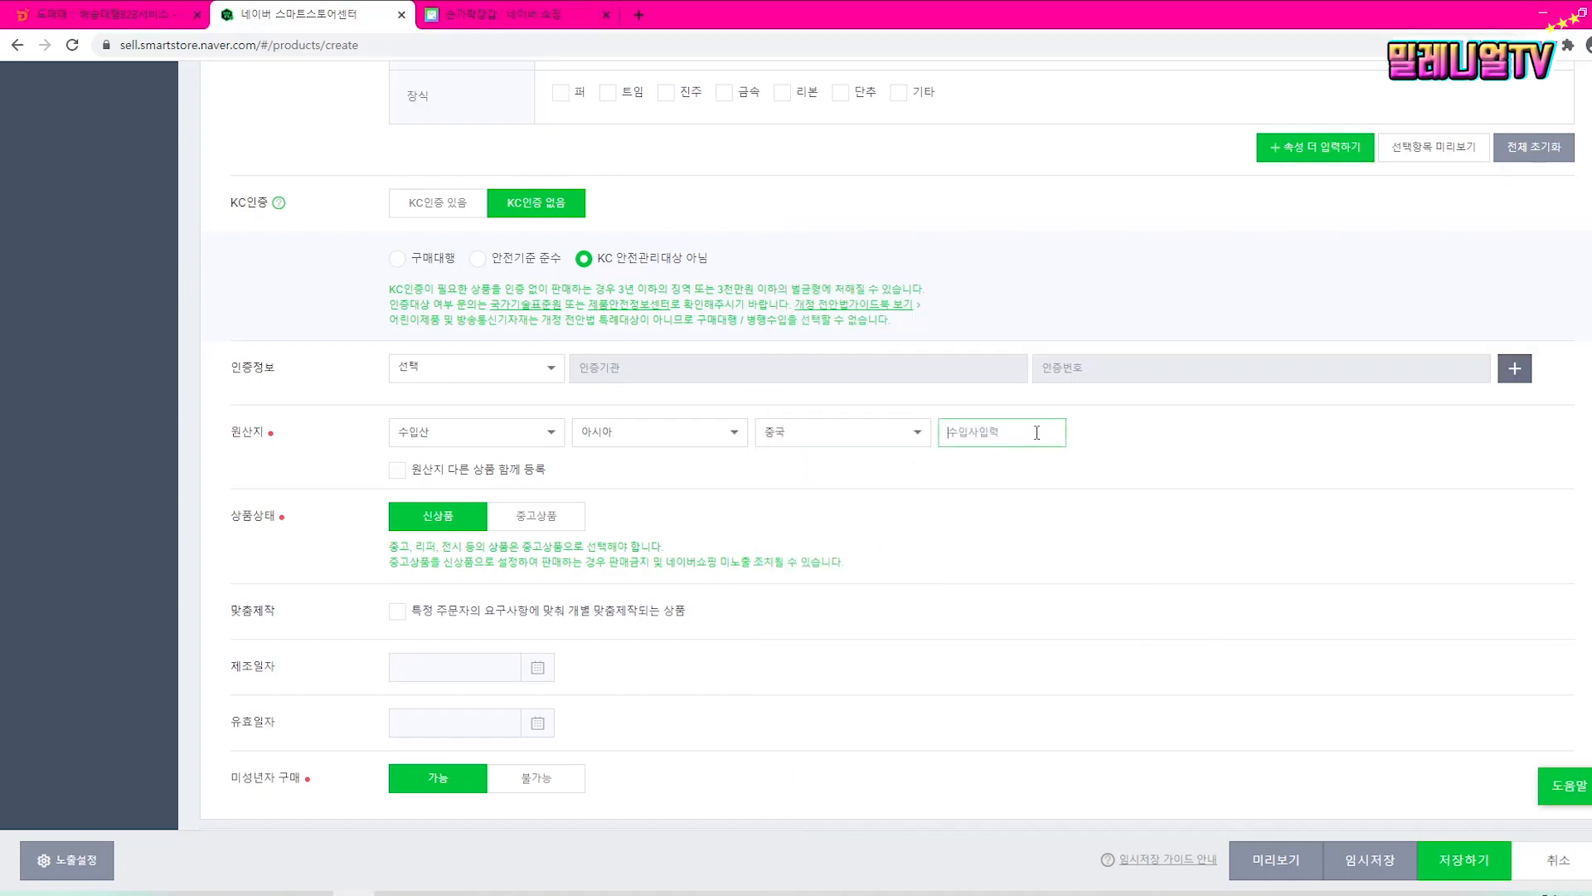
pyautogui.write('피케이팜')
pyautogui.click(840, 475)
# Step: Expand the shipping section (배송), check the shipping terms in the Notepad memo, and set the product shipping fee (상품별 배송비) to 수량별
pyautogui.scroll(-1, 811, 498)
pyautogui.scroll(-5, 813, 493)
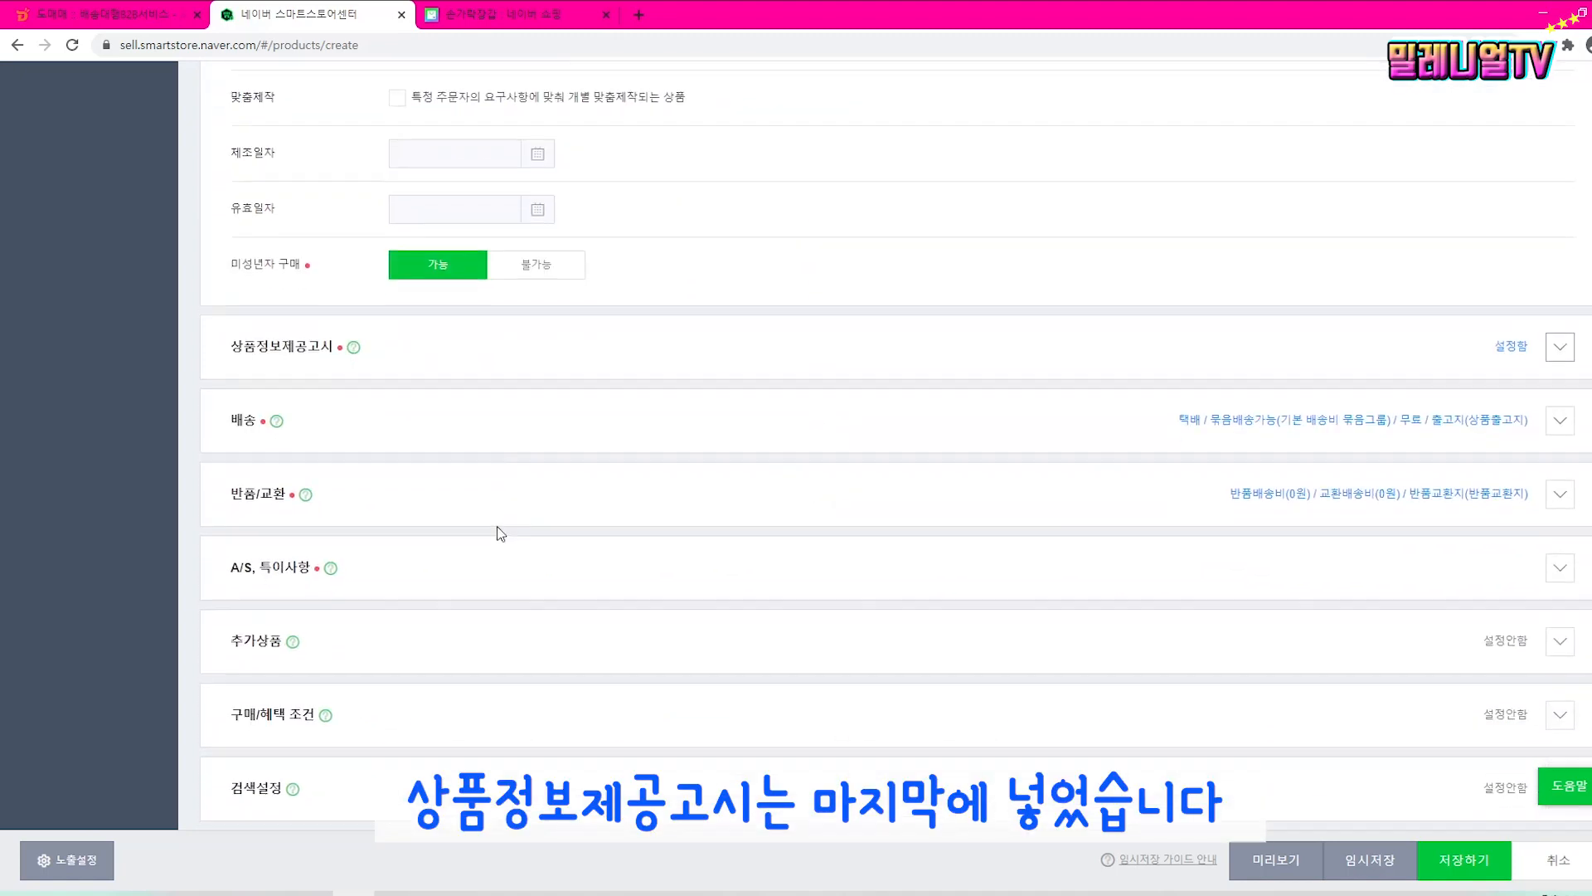
pyautogui.click(1560, 423)
pyautogui.scroll(-5, 1026, 524)
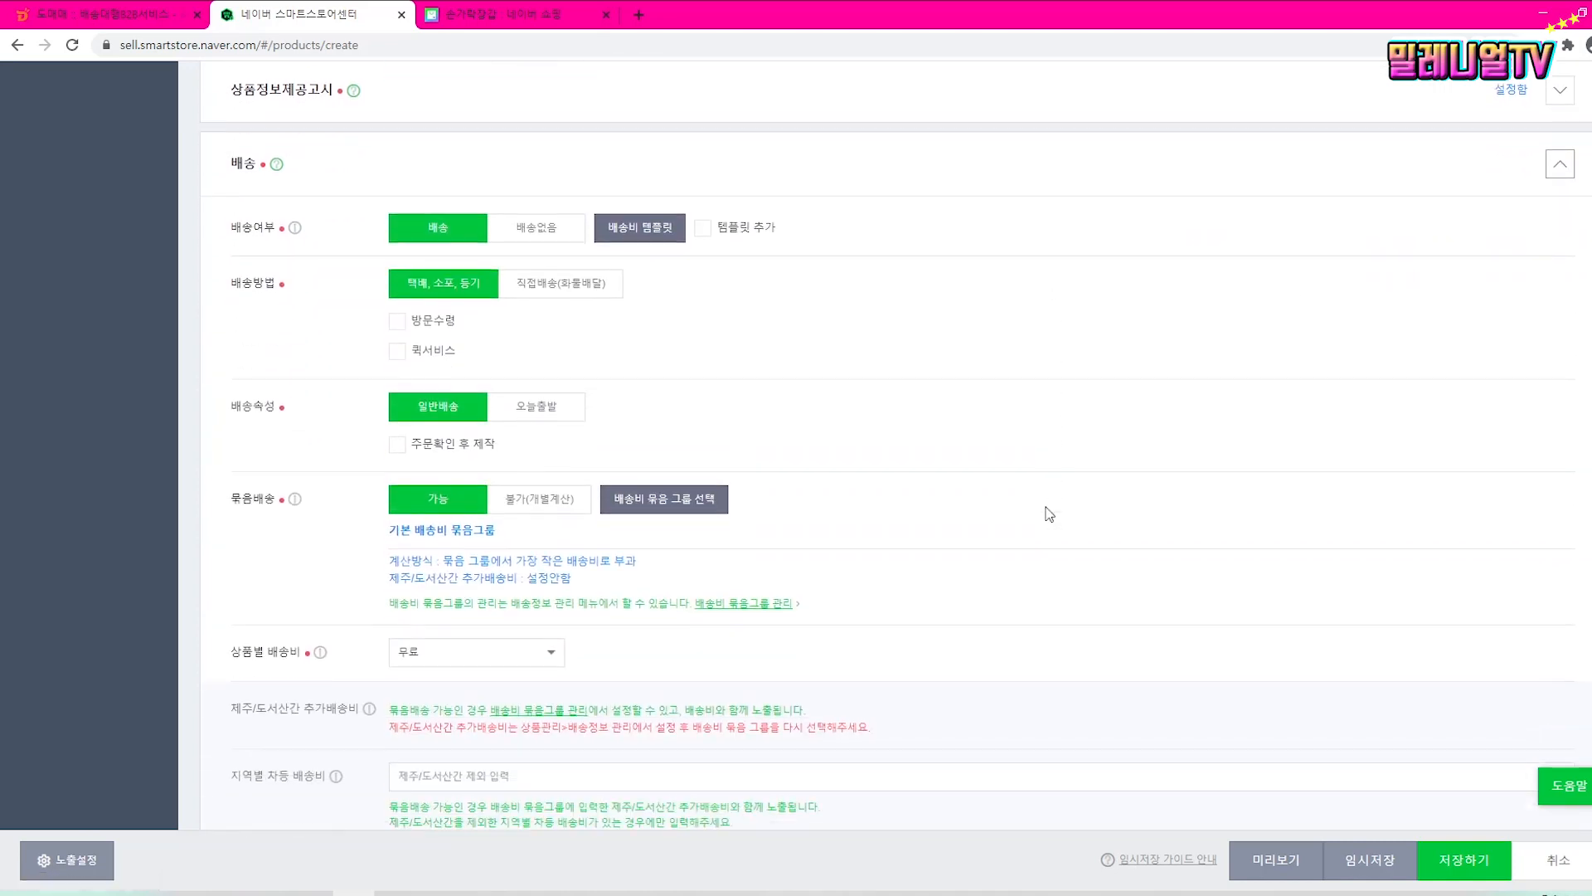
pyautogui.hotkey('alt', 'Tab')
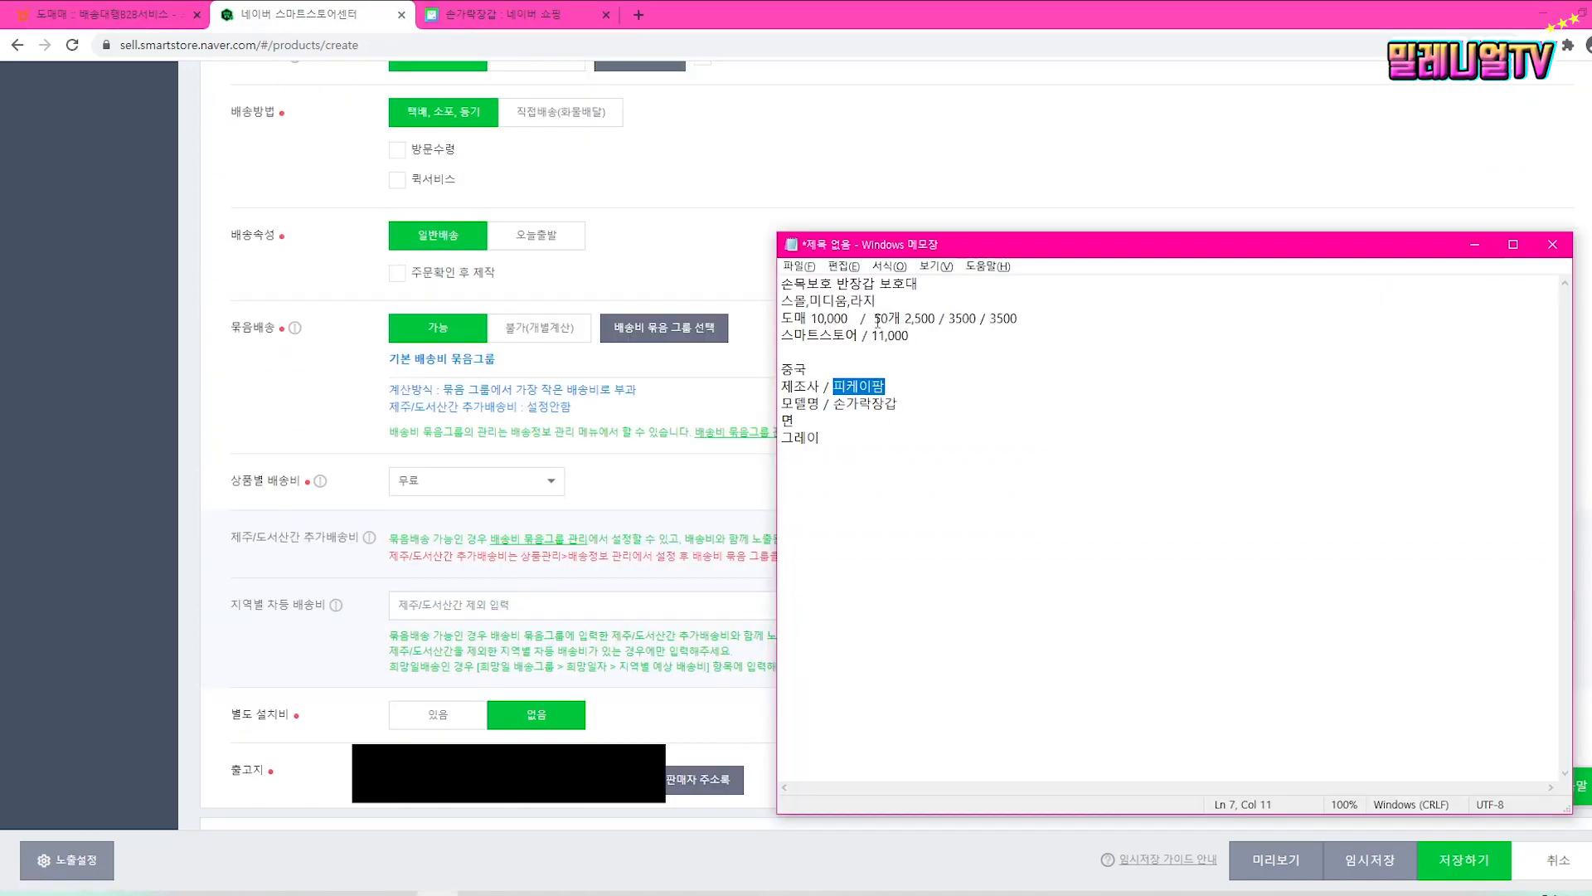
pyautogui.moveTo(878, 322); pyautogui.dragTo(940, 323)
pyautogui.hotkey('alt', 'Tab')
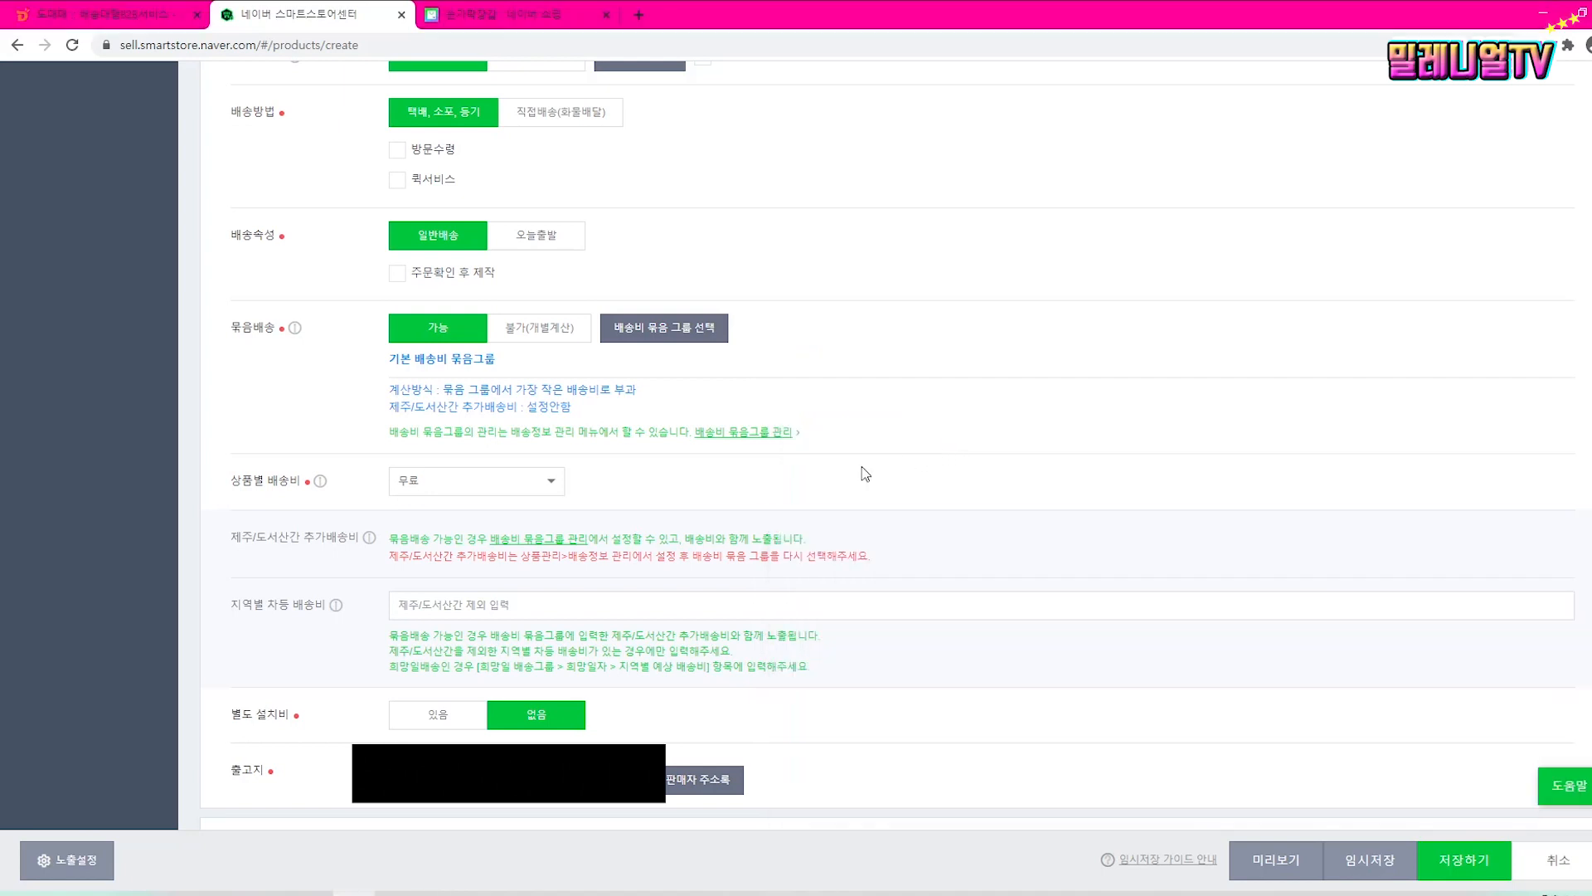
pyautogui.click(547, 478)
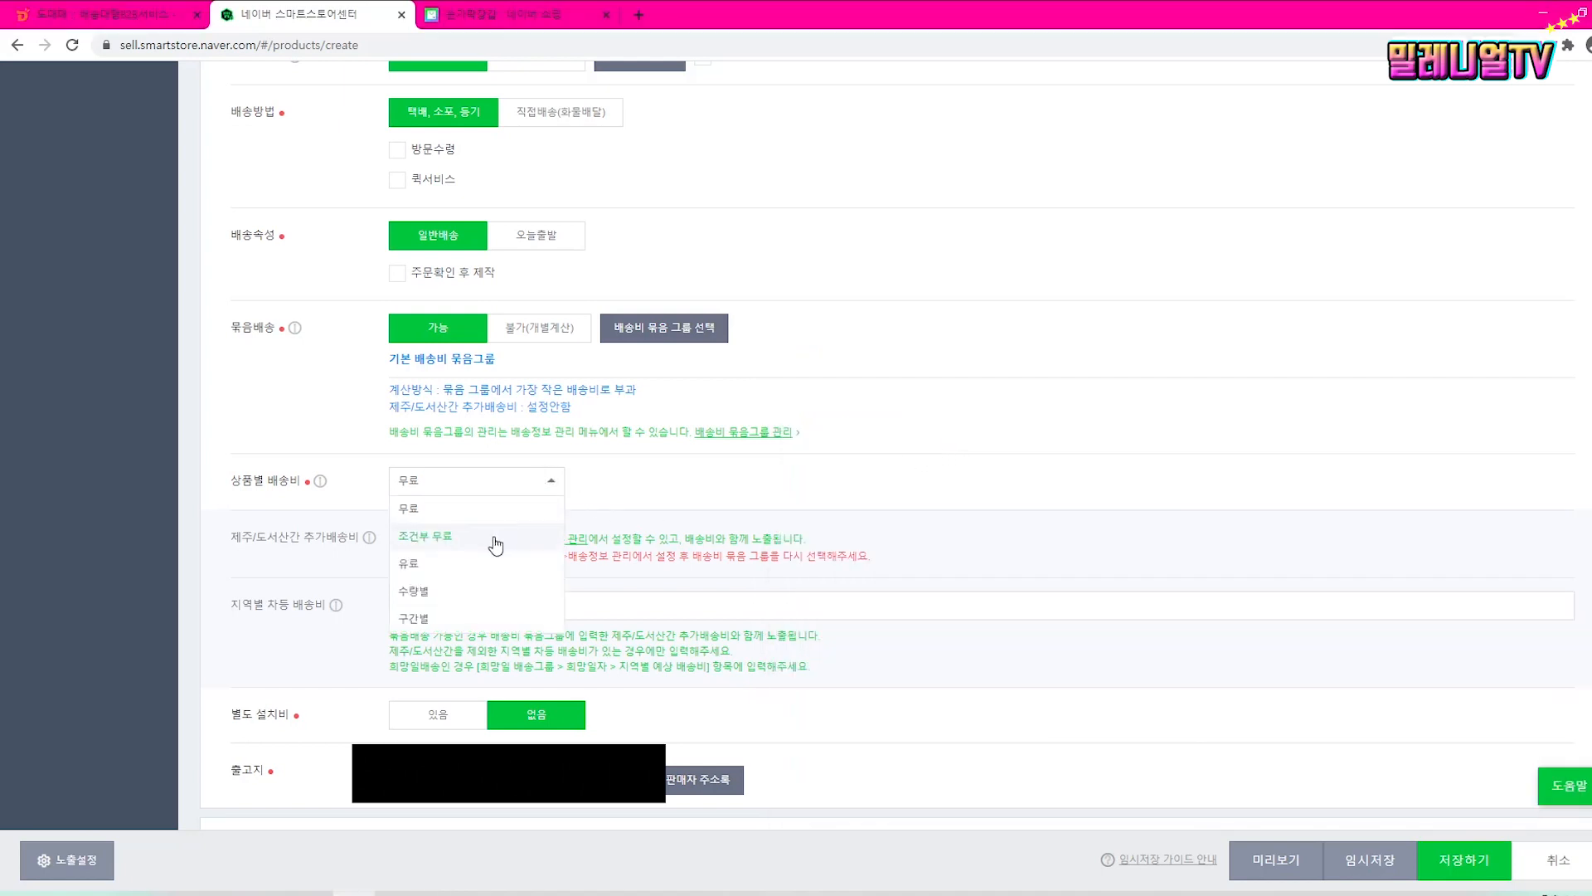
pyautogui.click(455, 592)
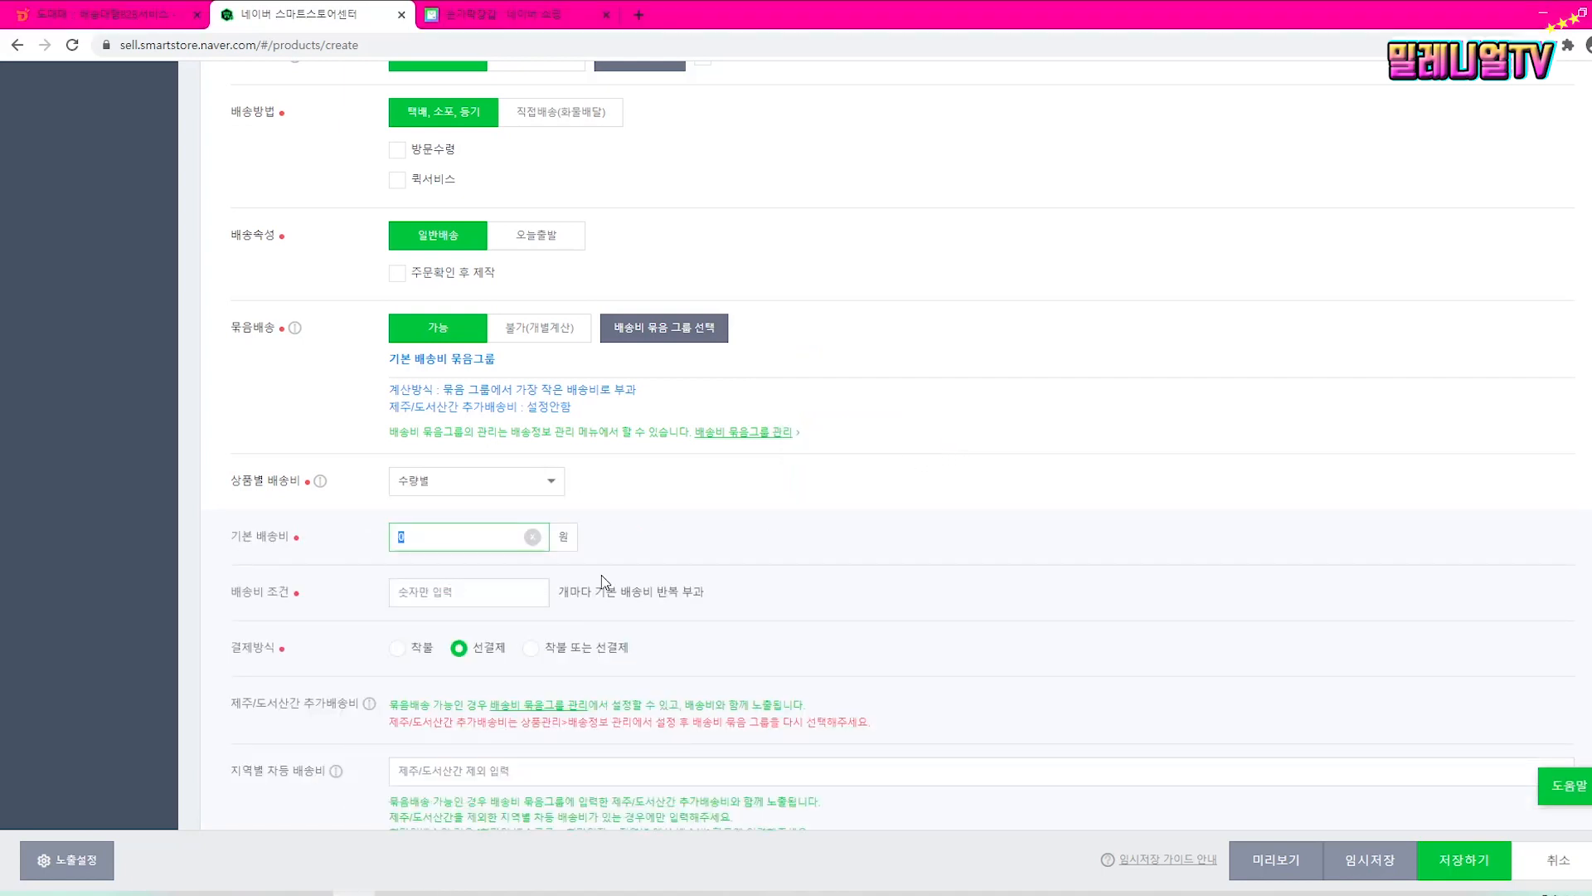
# Step: Set the basic shipping fee (기본 배송비) to 2,500 won, charged again for every 50 items
pyautogui.write('2500')
pyautogui.click(512, 591)
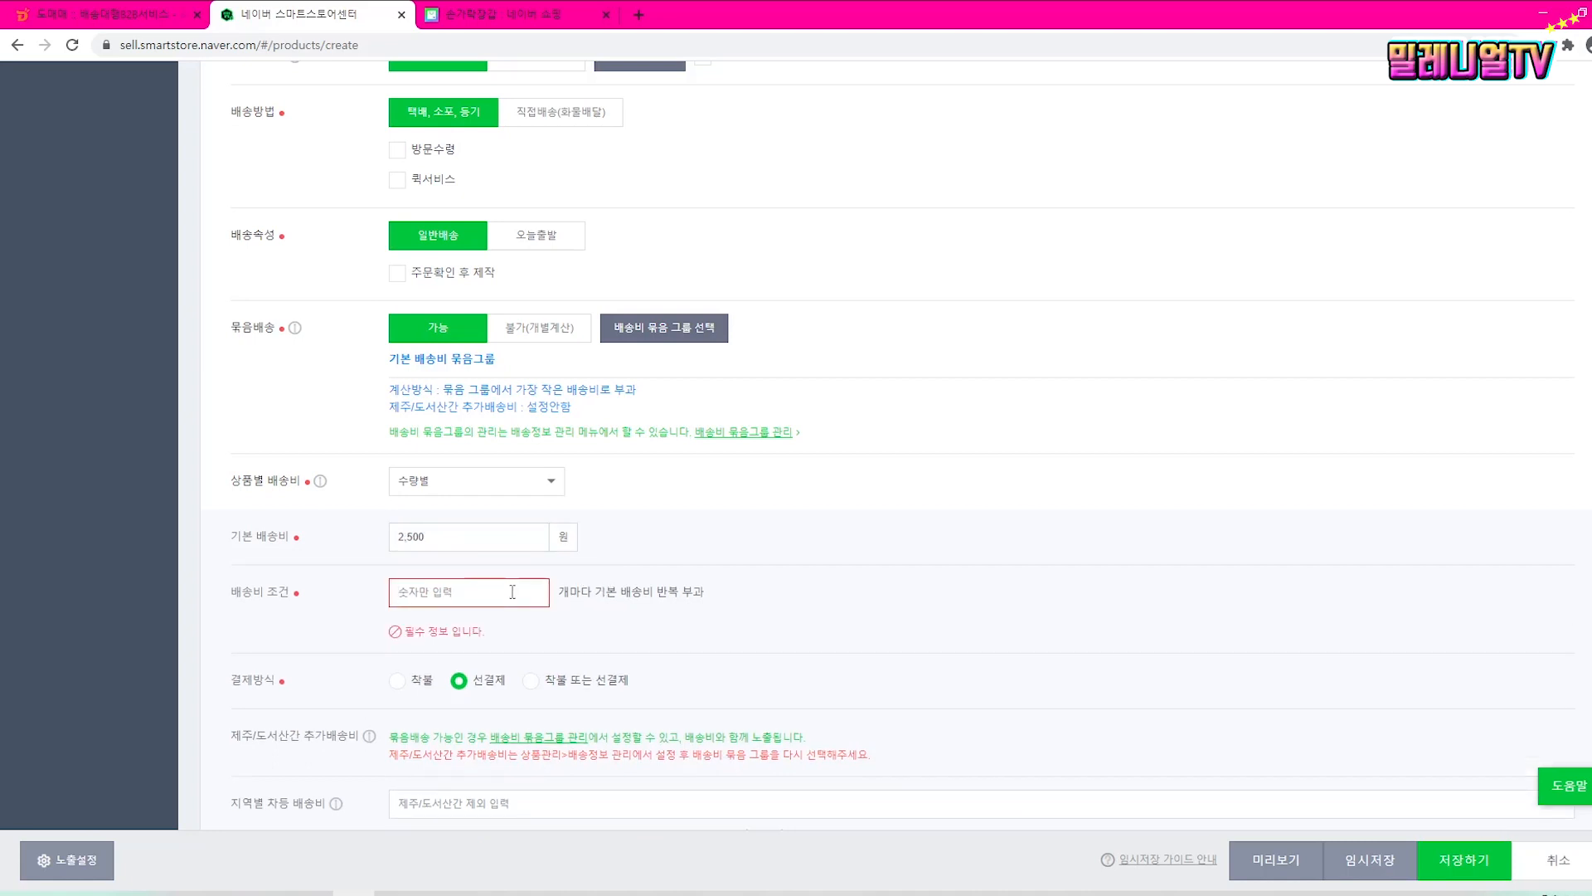
pyautogui.write('50')
pyautogui.click(819, 598)
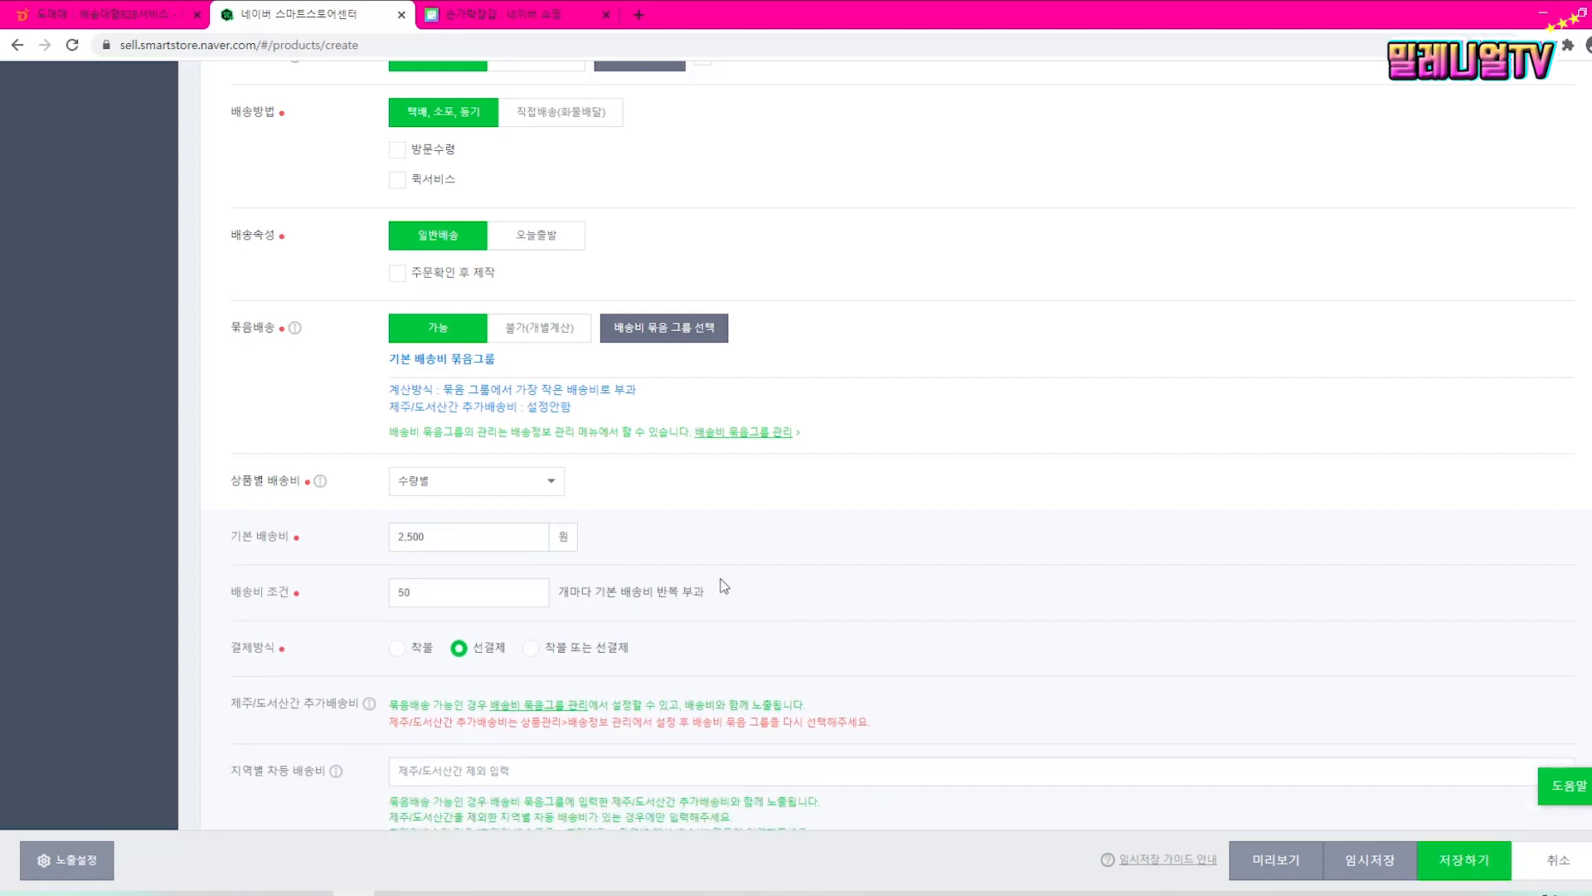
pyautogui.scroll(-1, 848, 551)
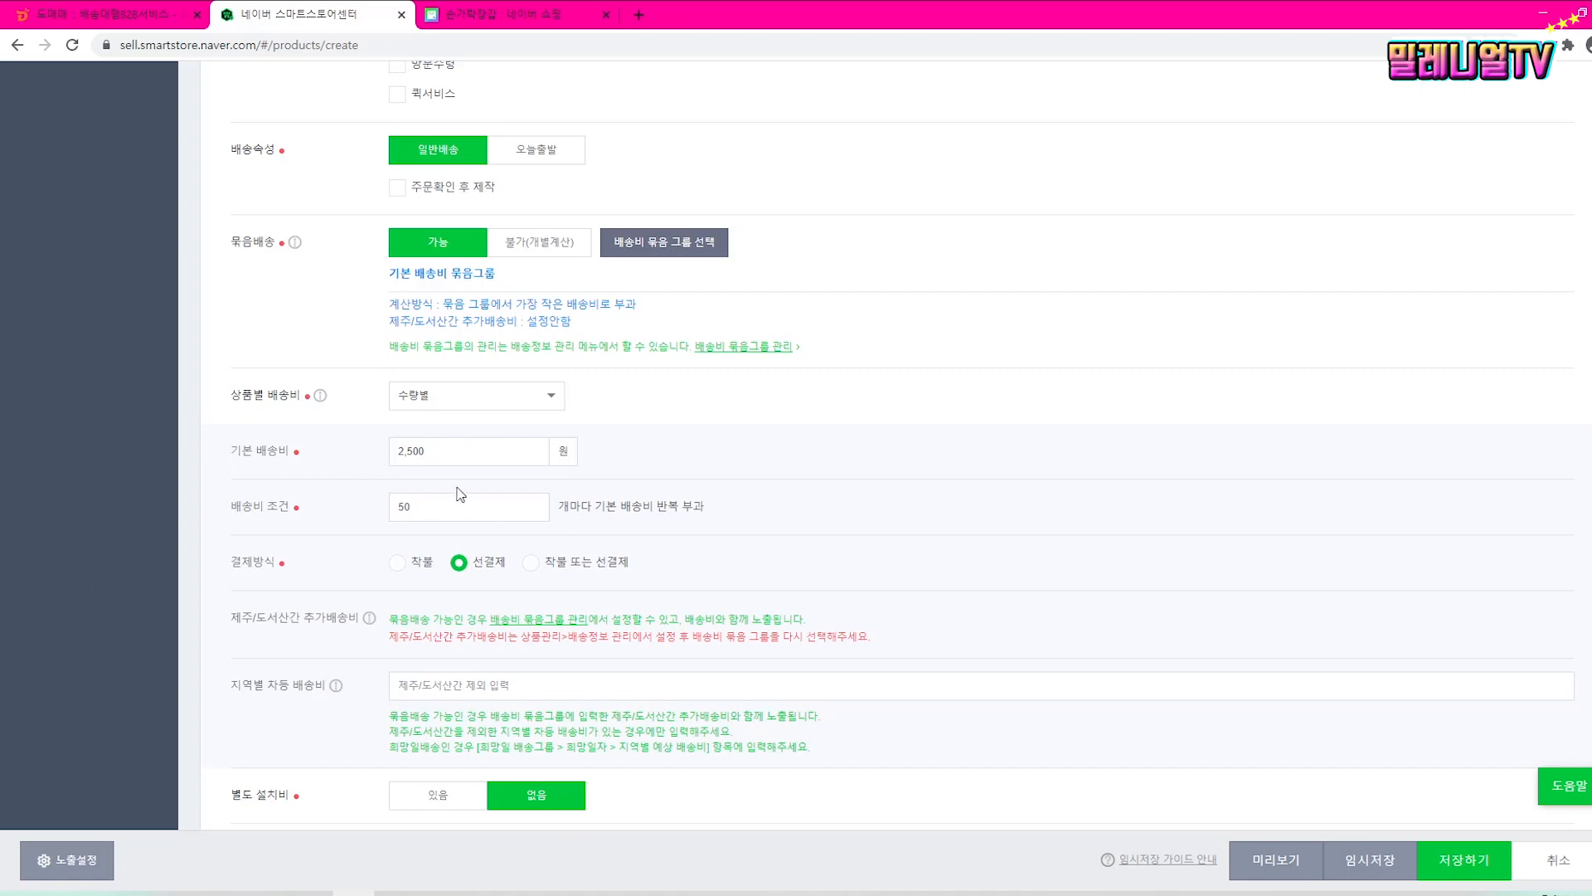
# Step: Change the basic shipping fee to 2,600 won and set bundled shipping (묶음배송) to 불가(개별계산)
pyautogui.click(461, 451)
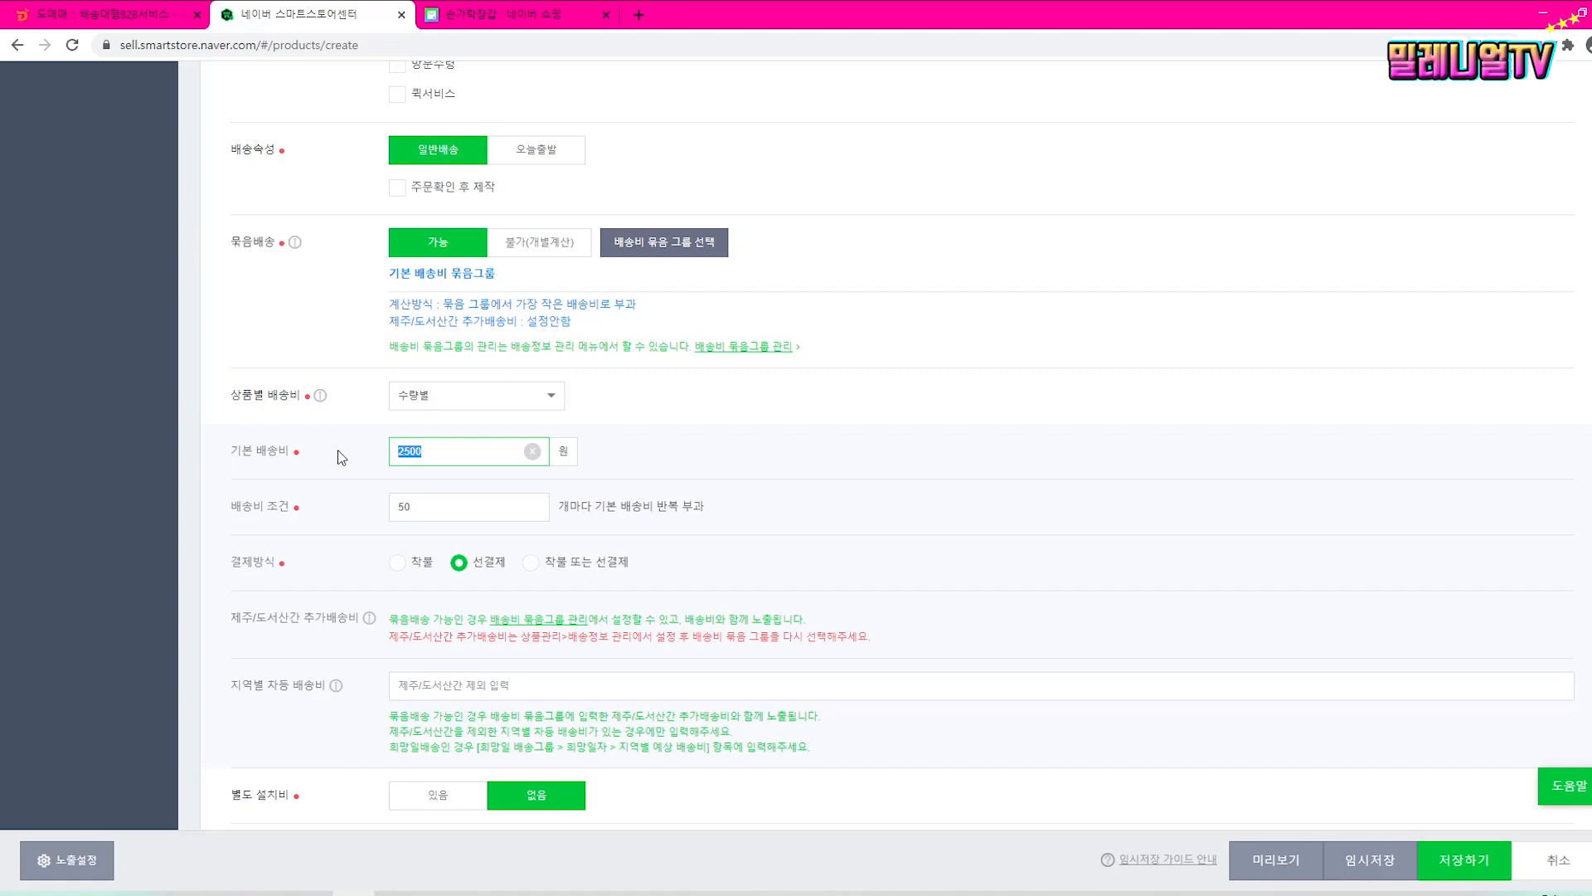
pyautogui.write('2600')
pyautogui.scroll(4, 336, 449)
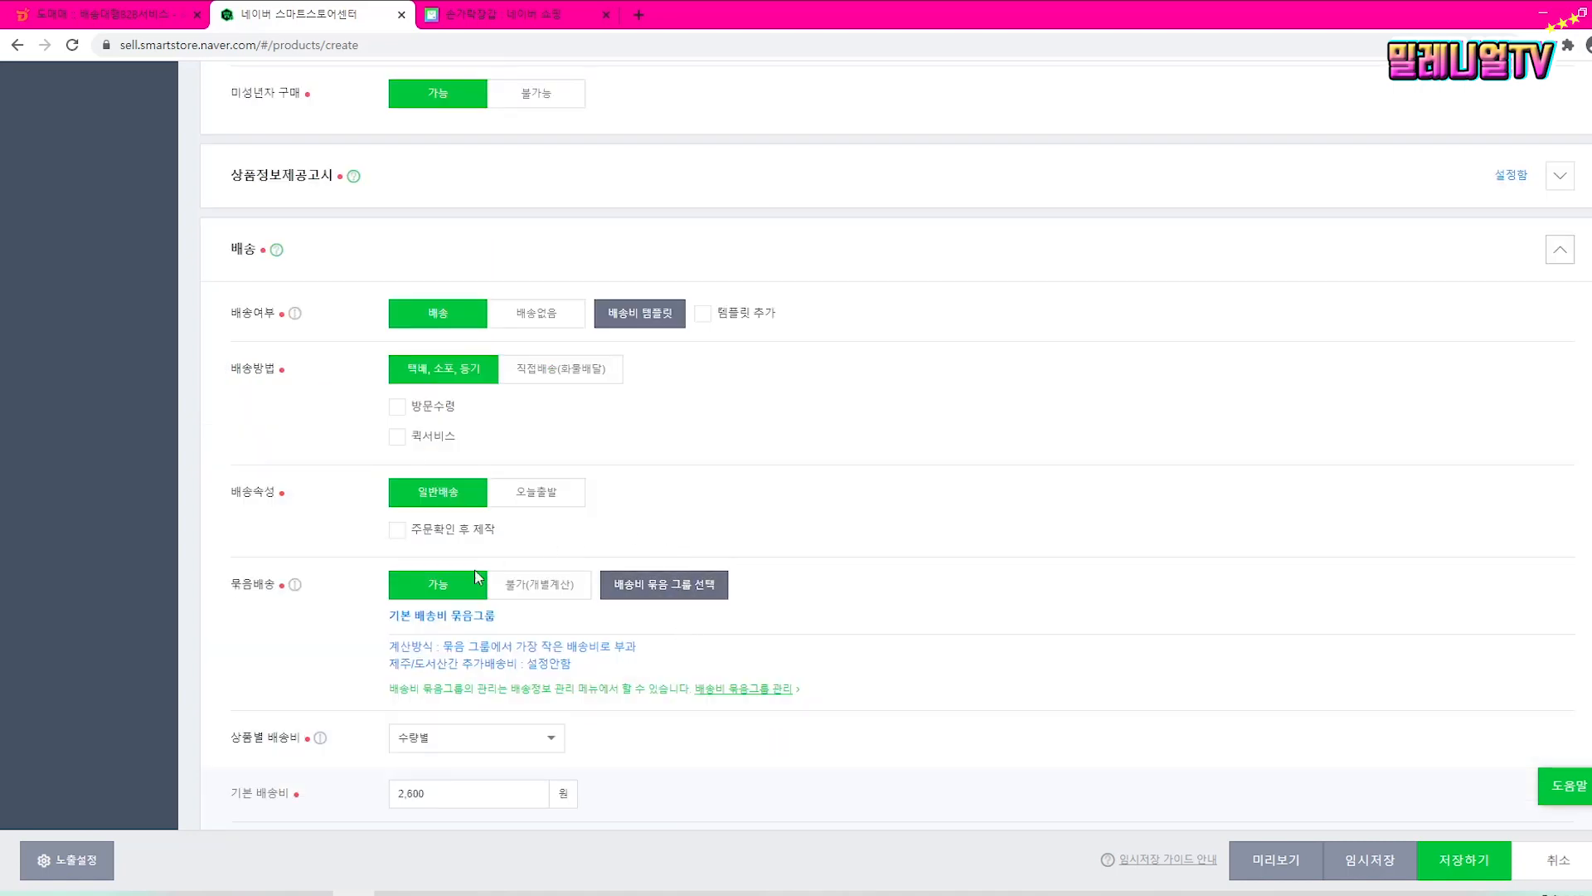
pyautogui.click(546, 590)
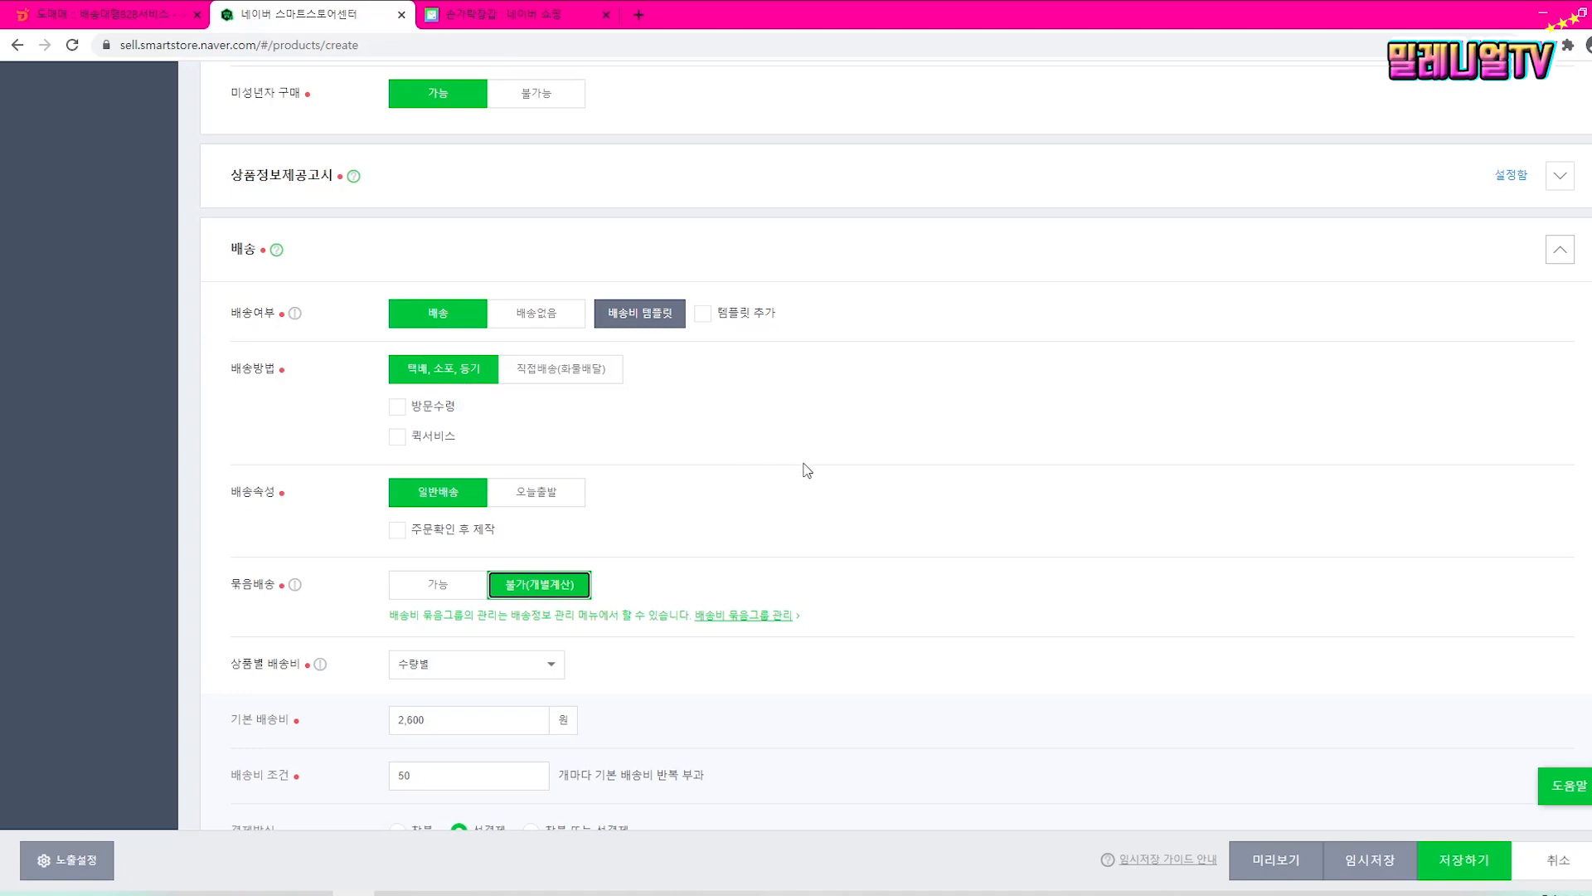
# Step: Enable the additional shipping fee for Jeju and remote islands (제주/도서산간 추가배송비) and check its amounts in the Notepad memo
pyautogui.scroll(-5, 807, 470)
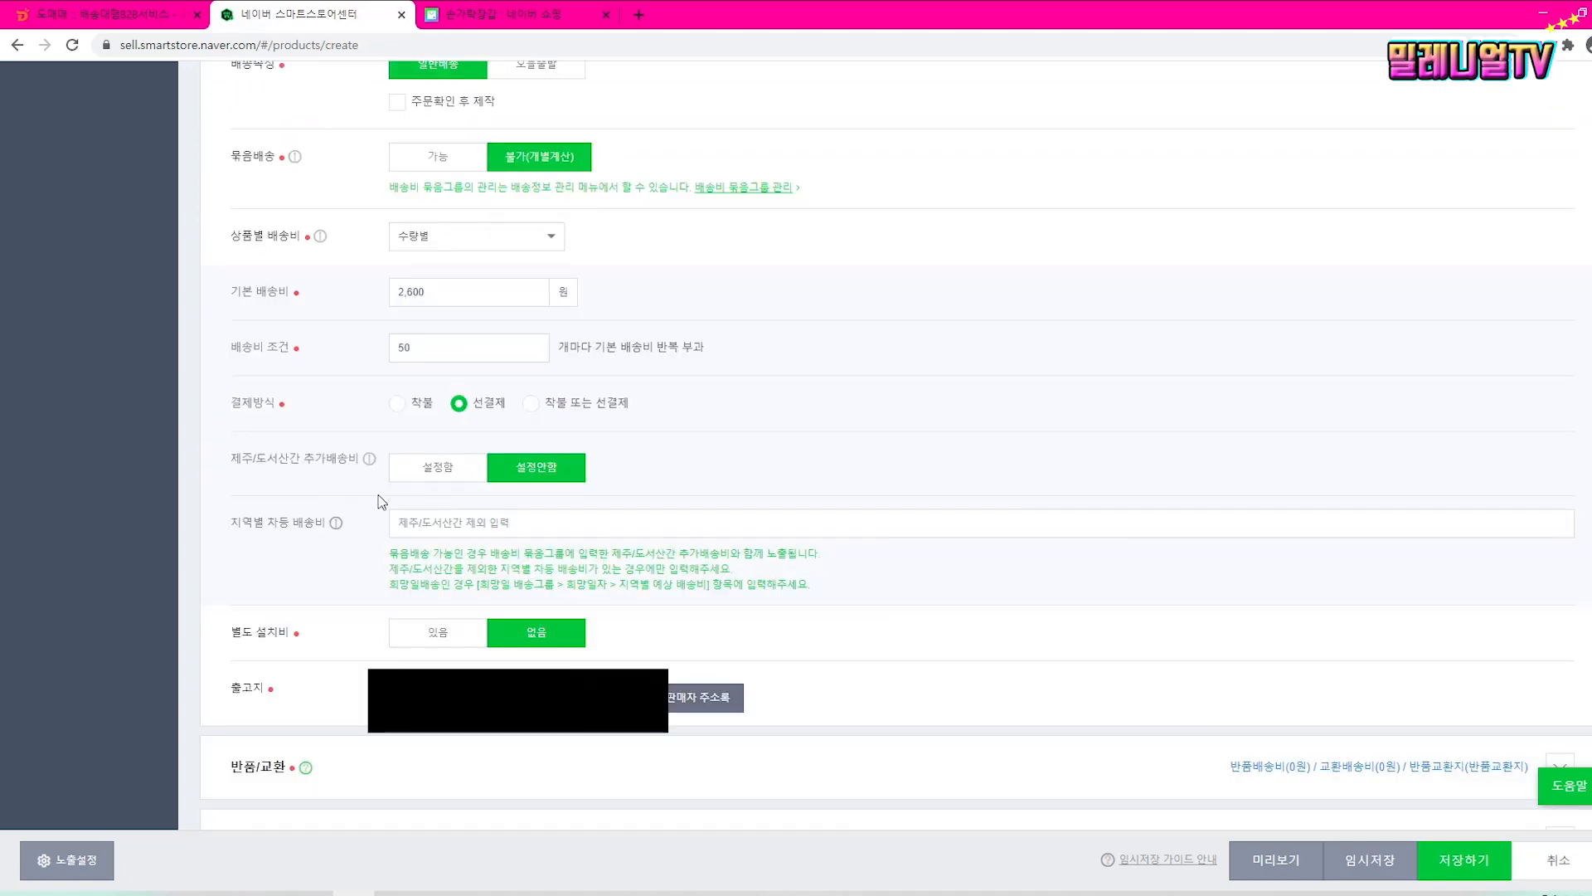
pyautogui.click(432, 467)
pyautogui.hotkey('alt', 'Tab')
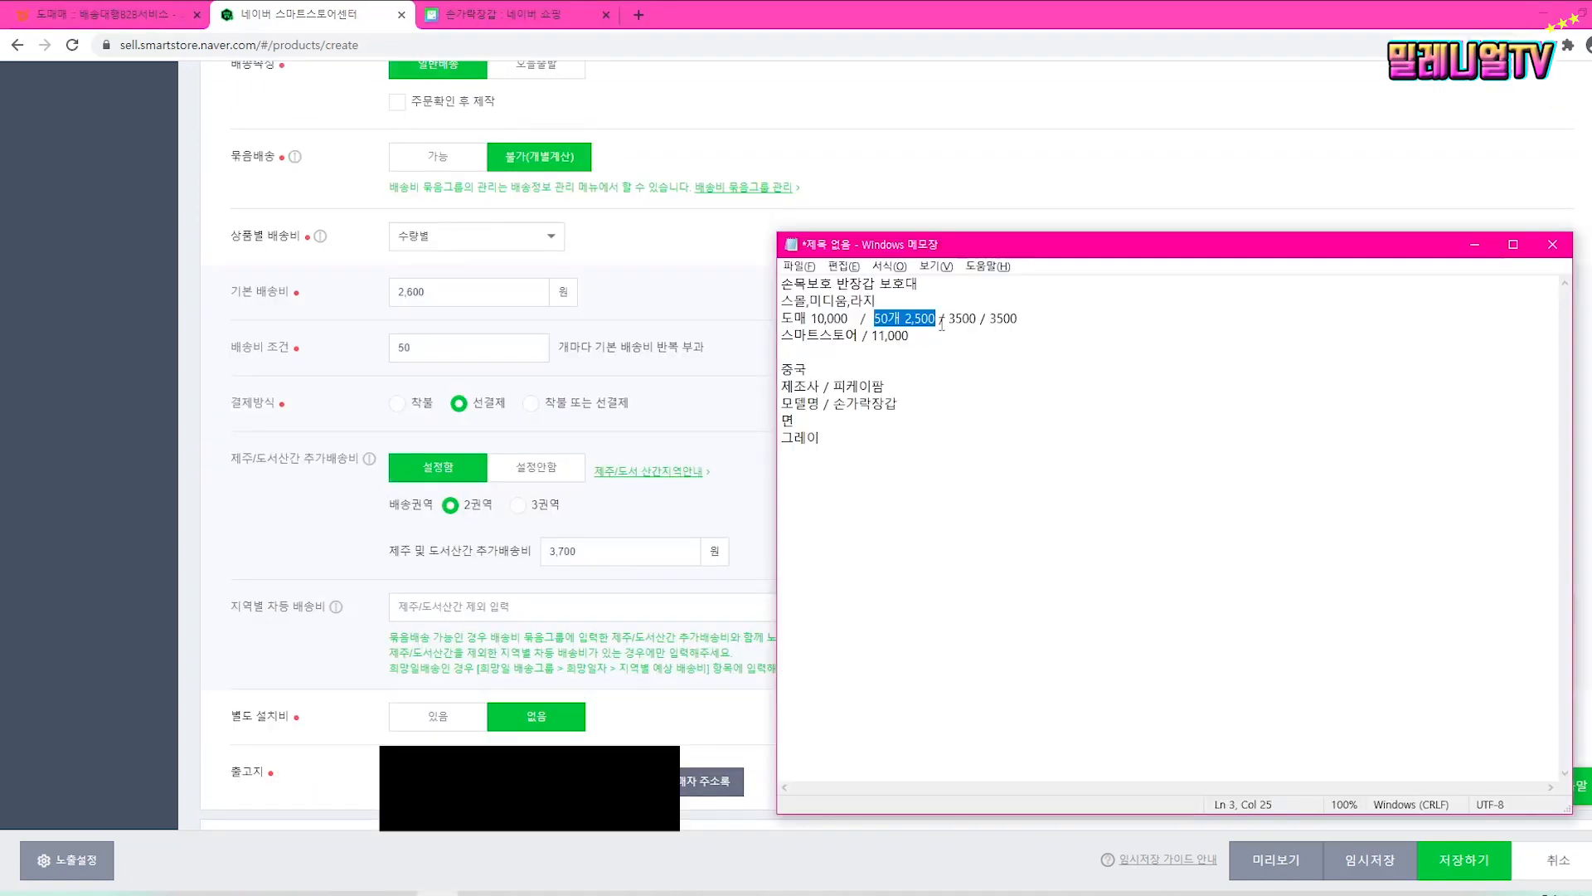
pyautogui.moveTo(949, 320); pyautogui.dragTo(977, 320)
pyautogui.moveTo(990, 320)
pyautogui.mouseDown()
pyautogui.moveTo(1025, 318)
pyautogui.moveTo(973, 318)
pyautogui.moveTo(996, 322)
pyautogui.mouseUp()
pyautogui.click(651, 525)
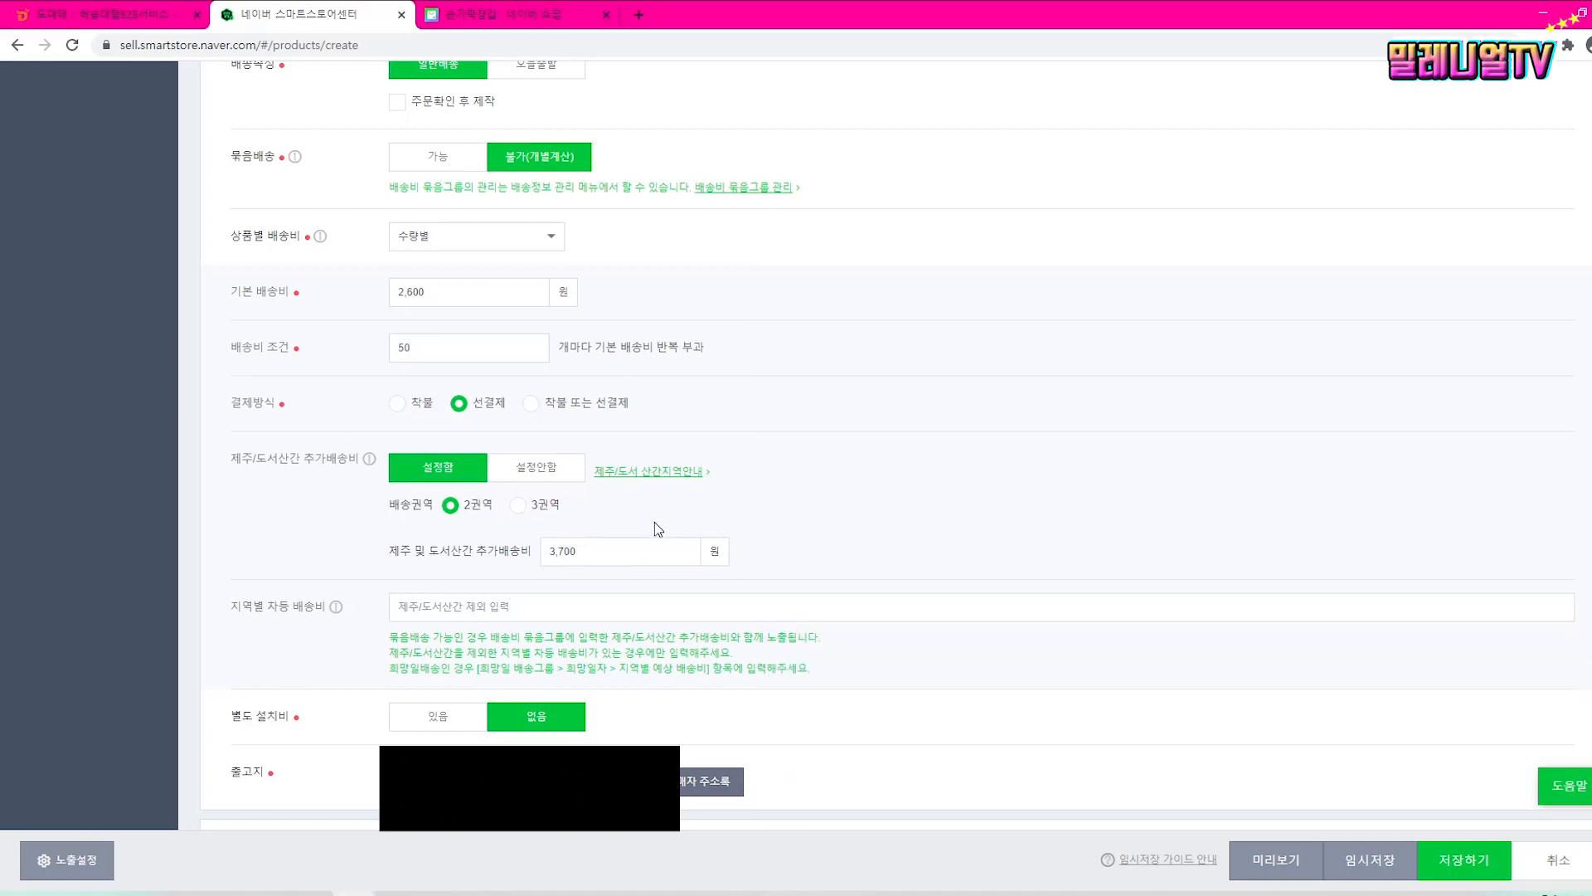
# Step: Add 4000 to the wholesale shipping terms line in the Notepad memo
pyautogui.hotkey('alt', 'Tab')
pyautogui.click(954, 328)
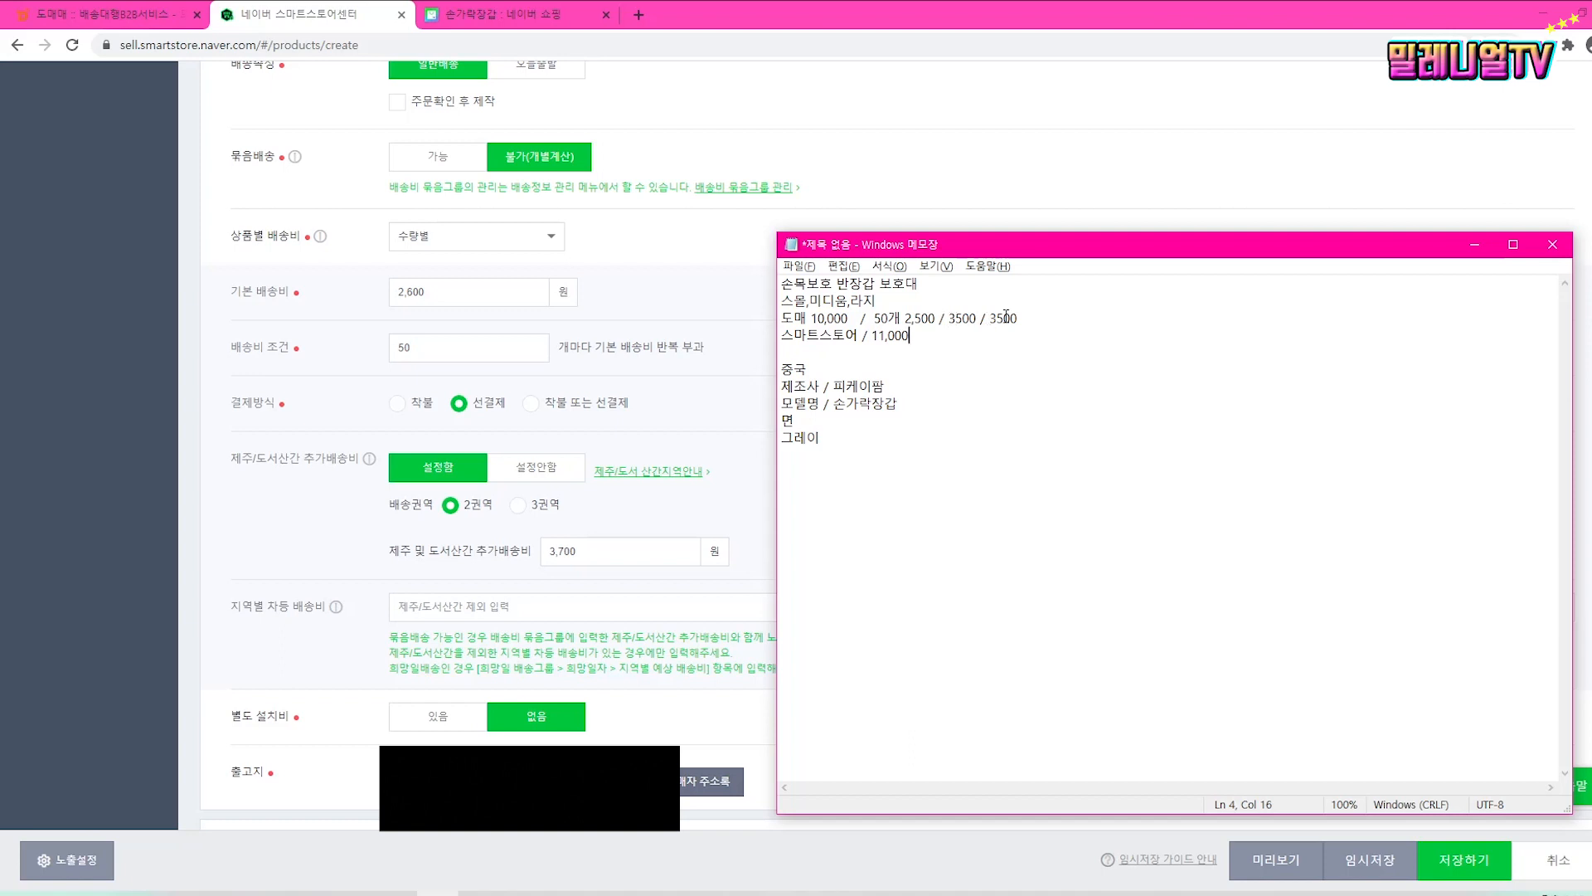
pyautogui.click(1047, 311)
pyautogui.write('4000')
# Step: Back in Smart Store Center, set the delivery zone (배송권역) to 3권역 and the non-Jeju remote island surcharge to 4,500 won
pyautogui.click(739, 504)
pyautogui.click(517, 505)
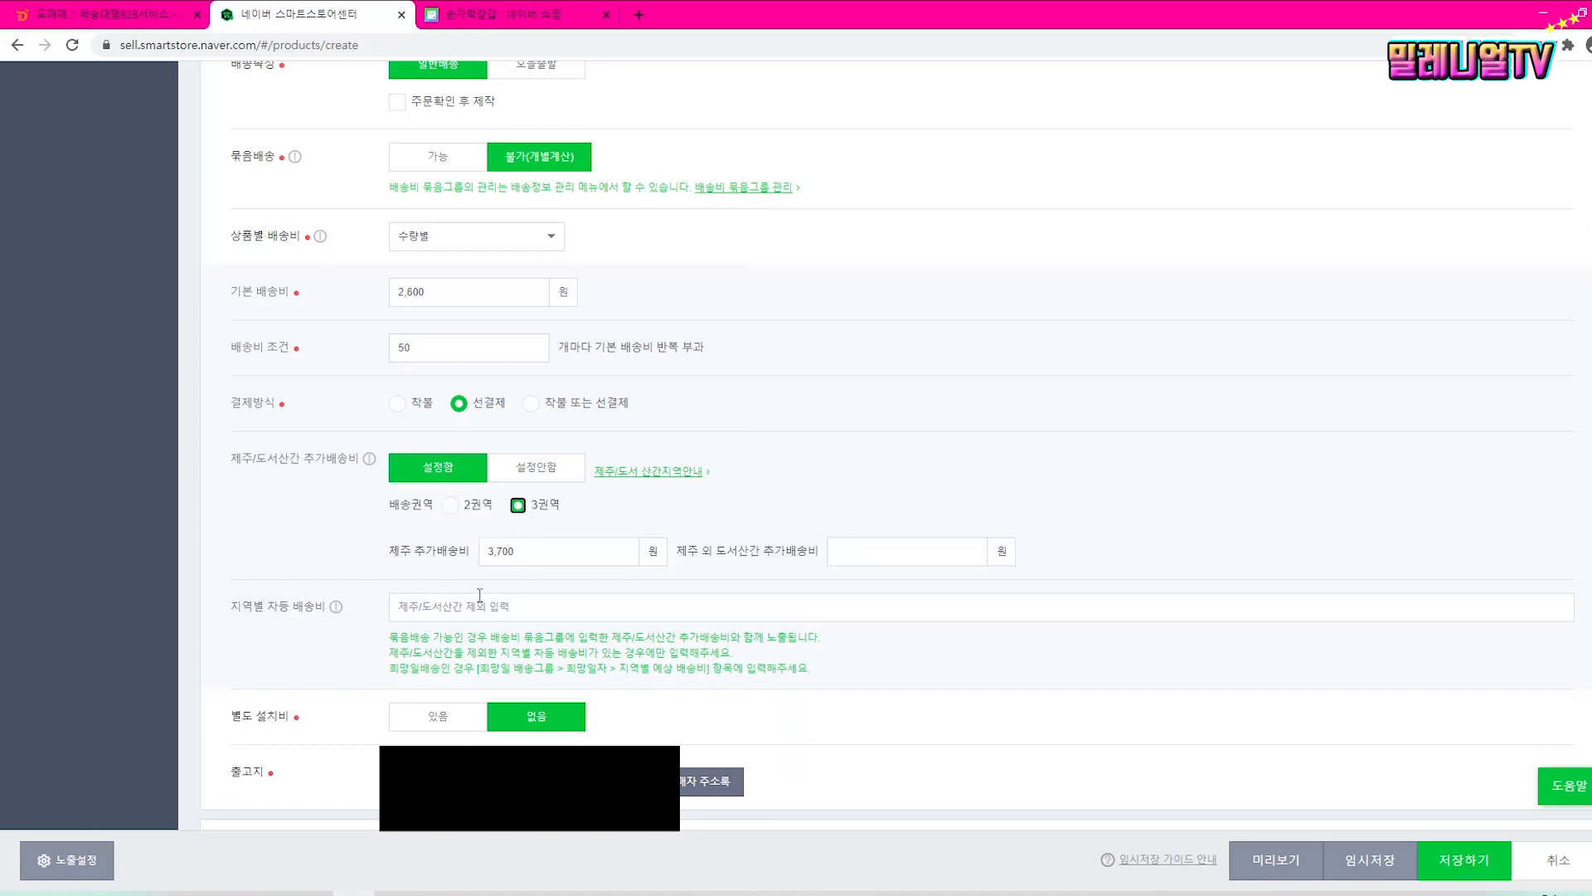
pyautogui.doubleClick(537, 553)
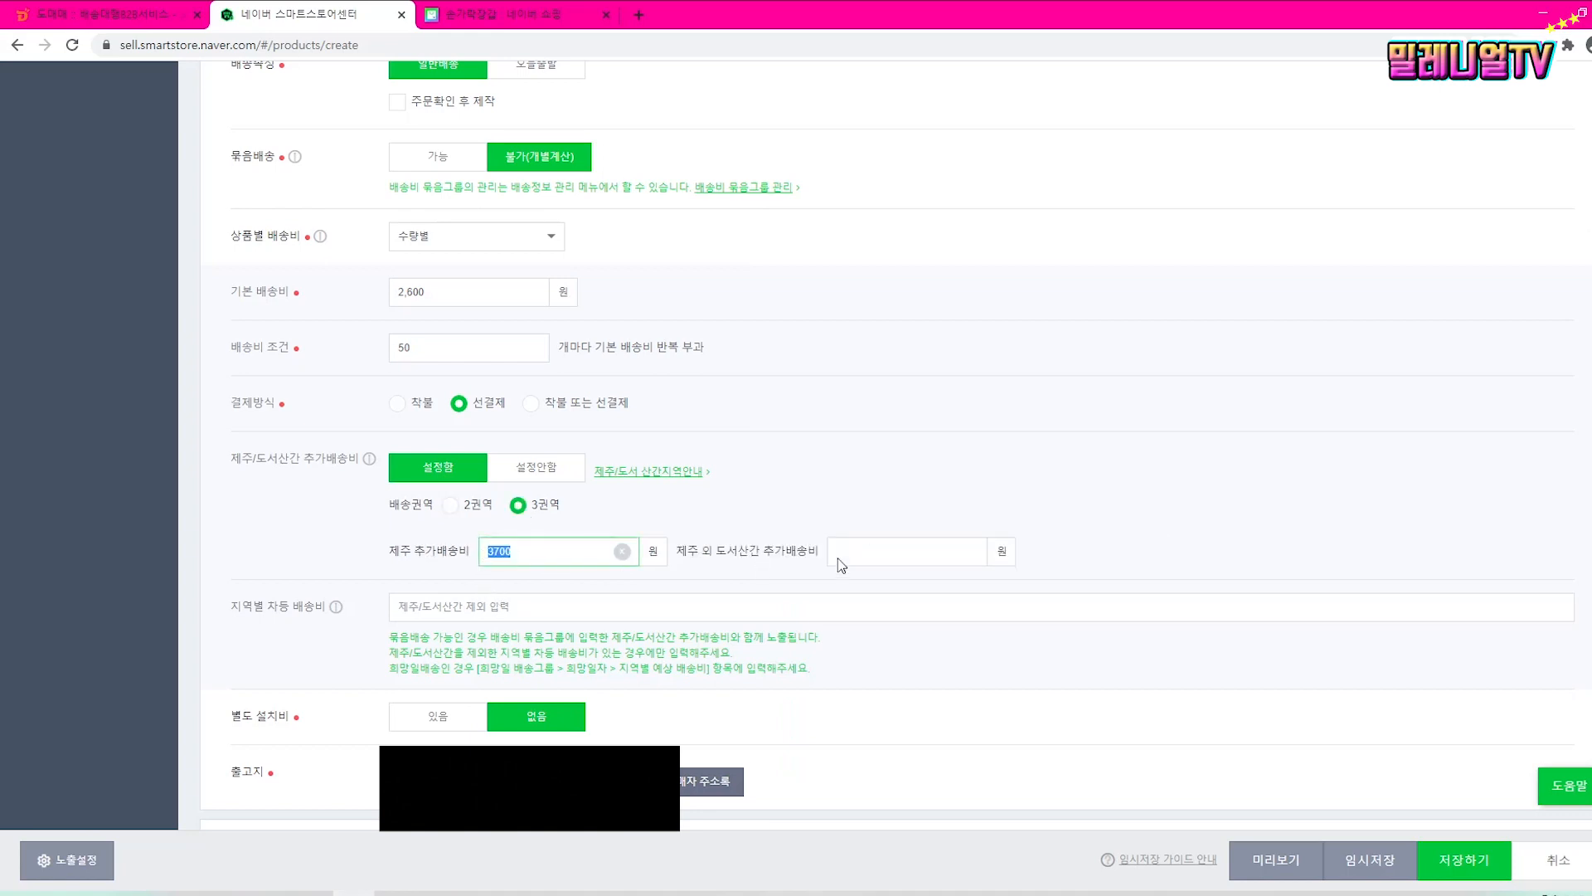
pyautogui.click(903, 550)
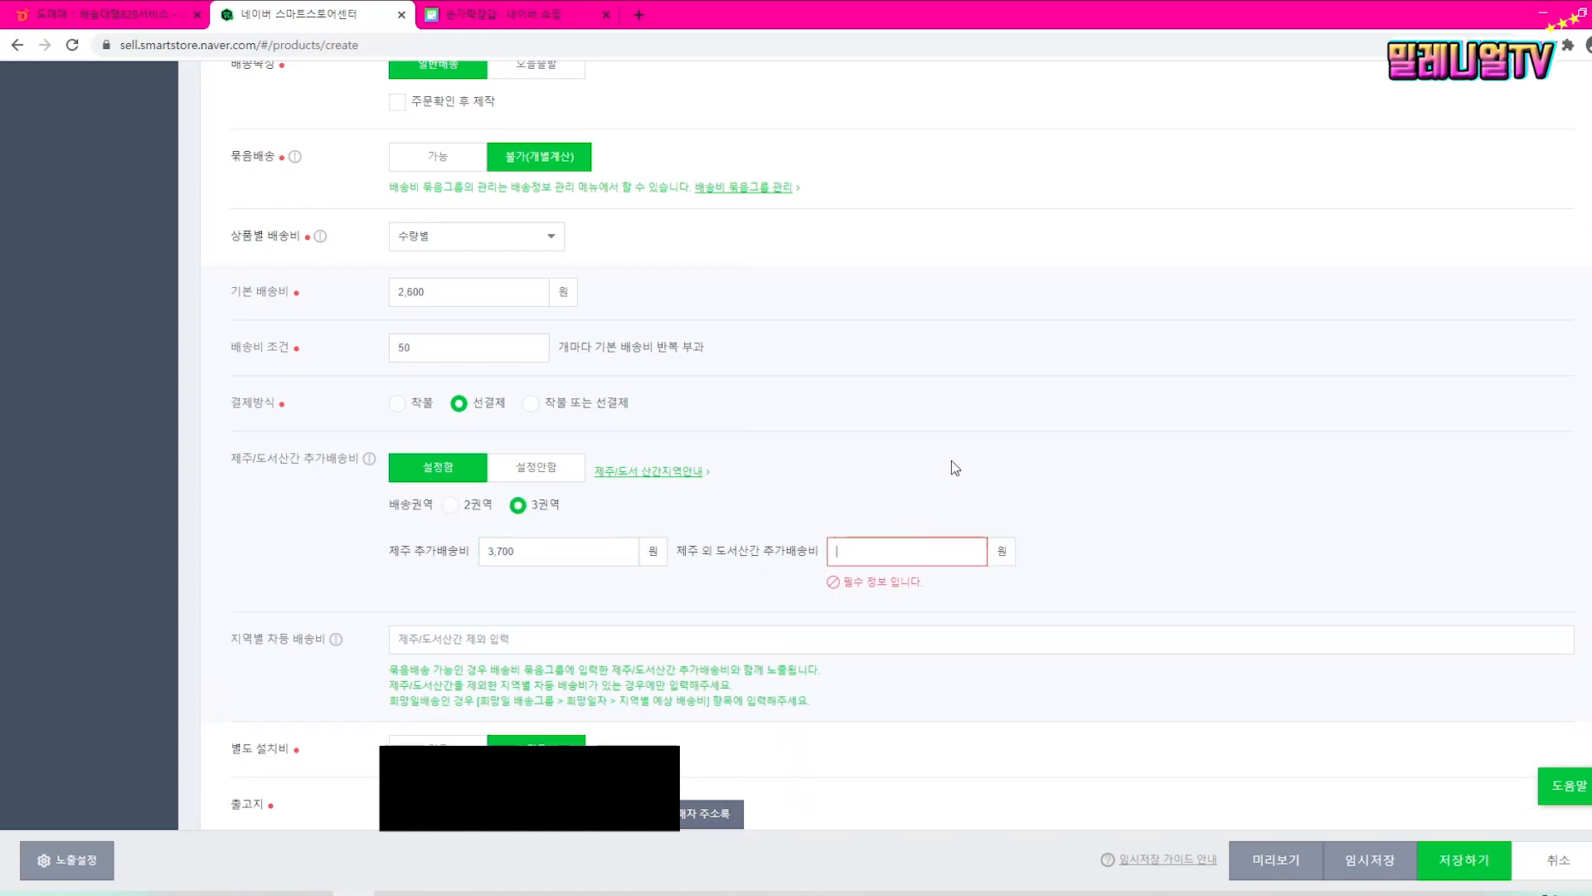
pyautogui.write('4500')
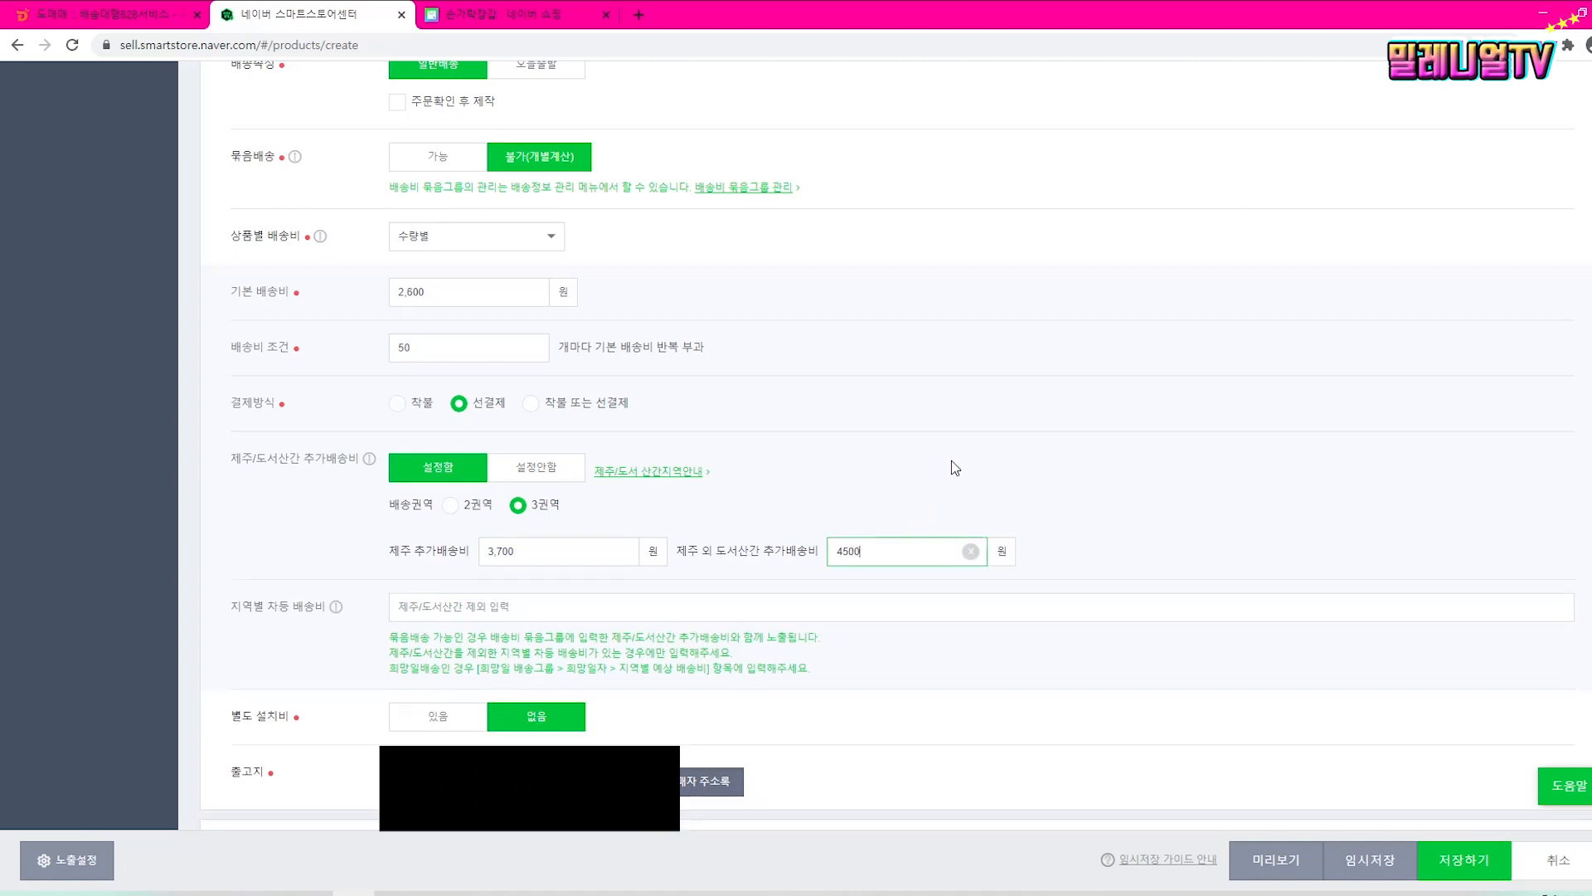
pyautogui.click(1116, 509)
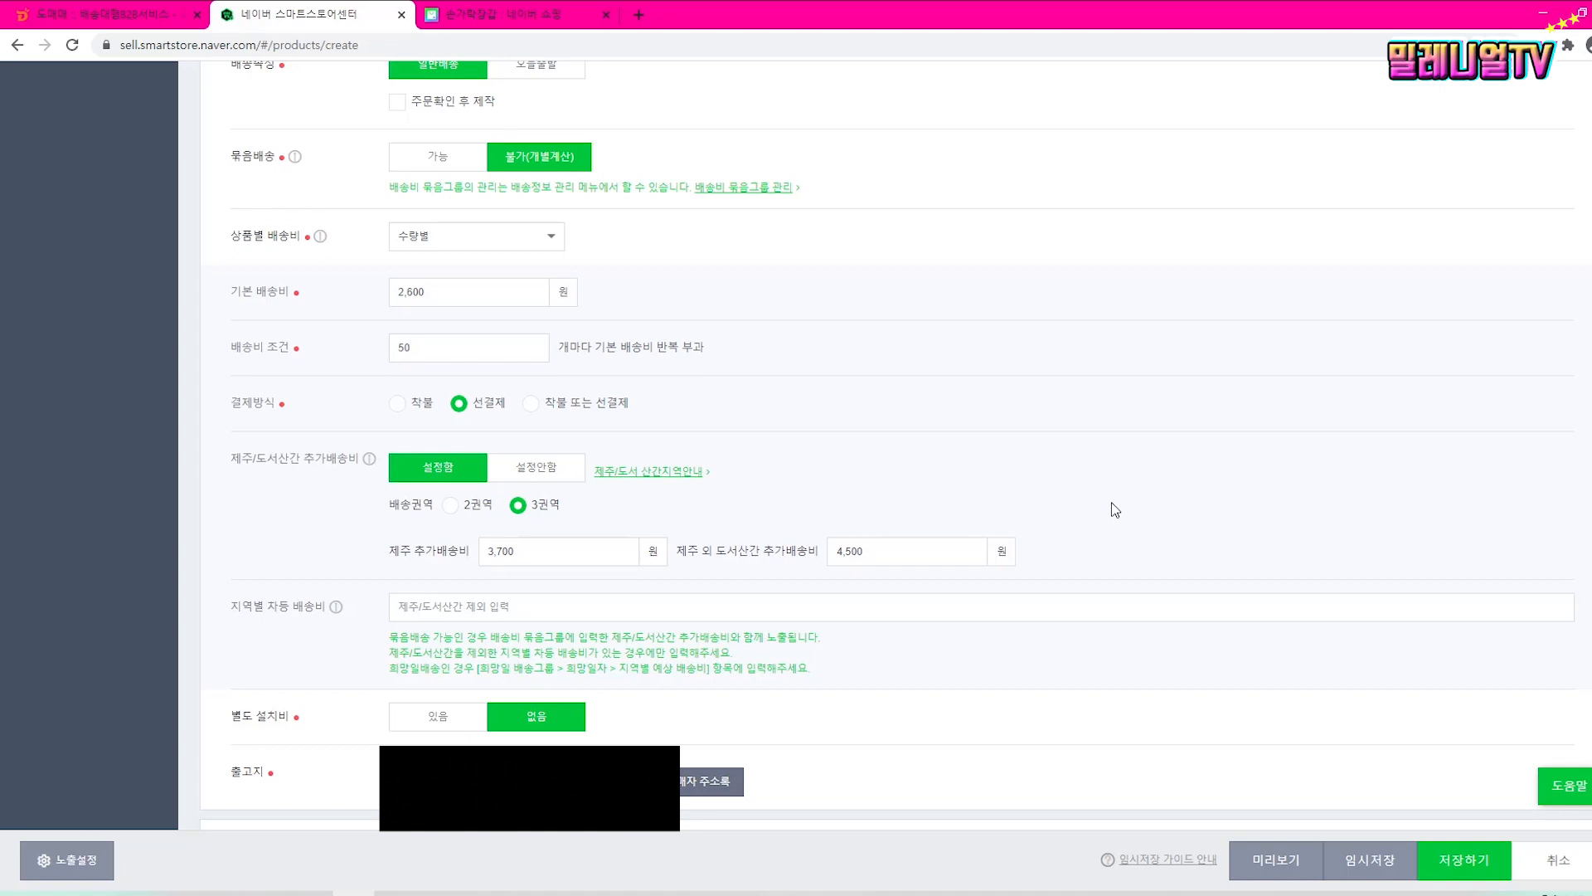
# Step: Expand the returns/exchange section (반품/교환) and set the one-way return fee to 2,600 won and the round-trip exchange fee to 5,200 won
pyautogui.scroll(-3, 1095, 510)
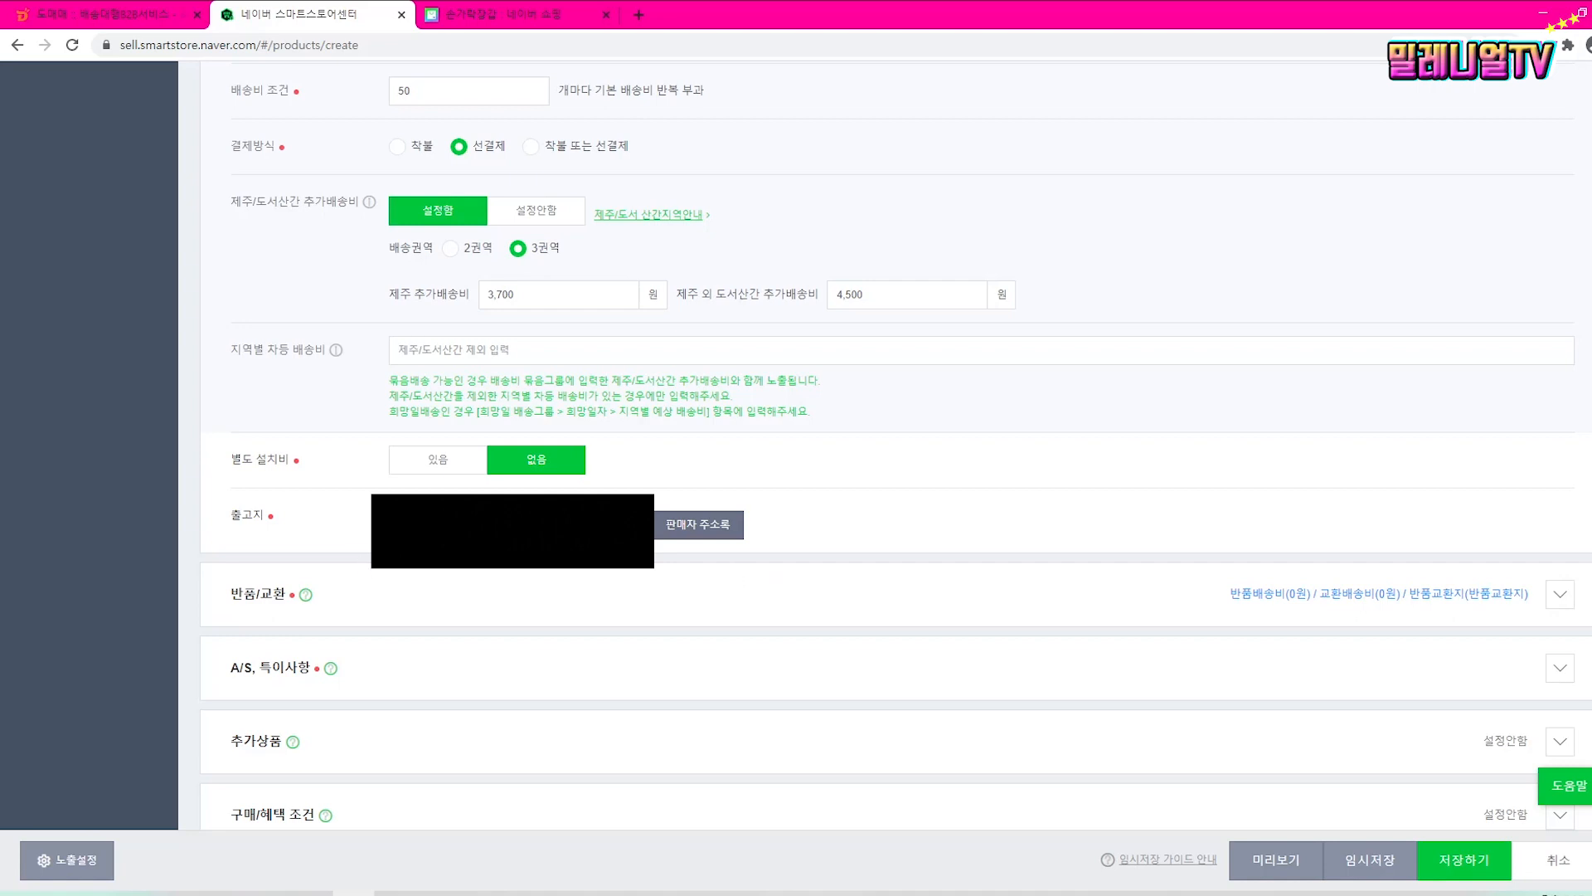
pyautogui.click(1559, 593)
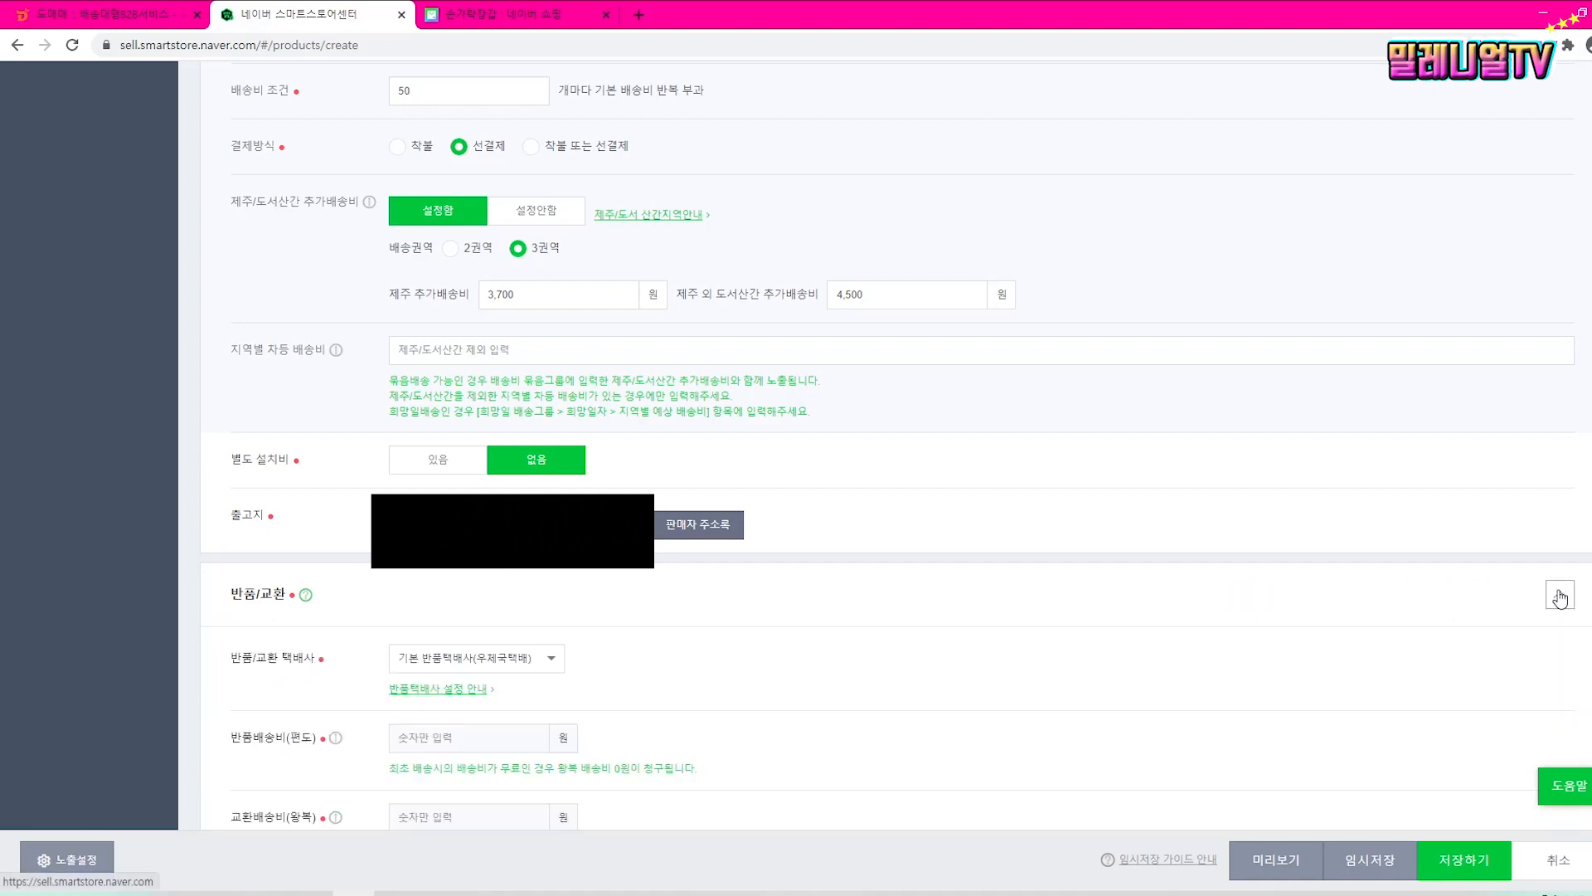
pyautogui.scroll(-3, 1141, 631)
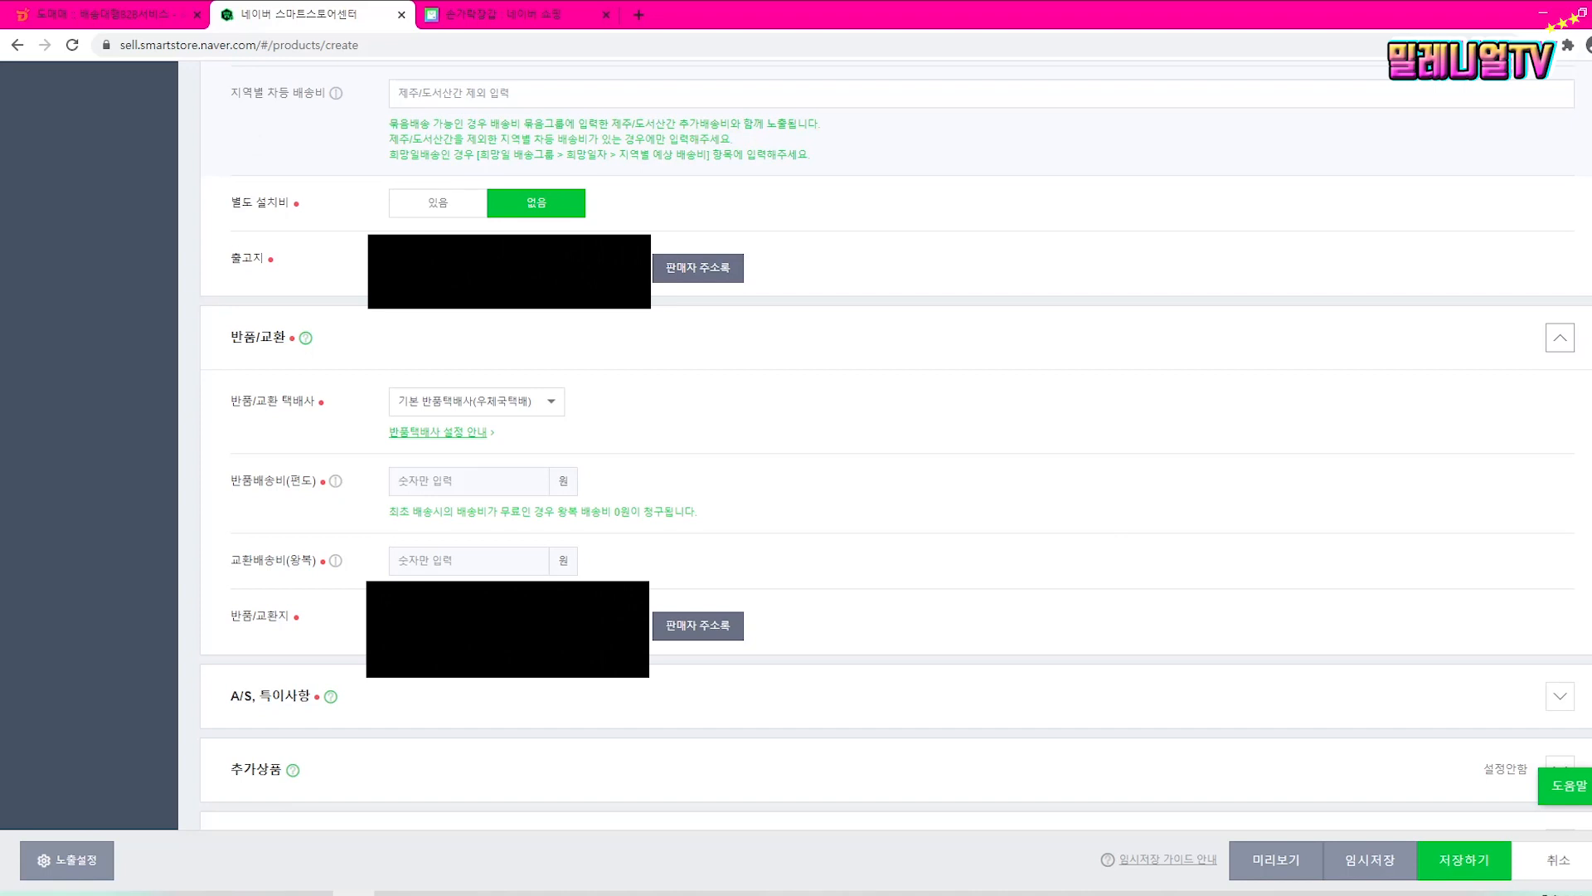
pyautogui.click(498, 481)
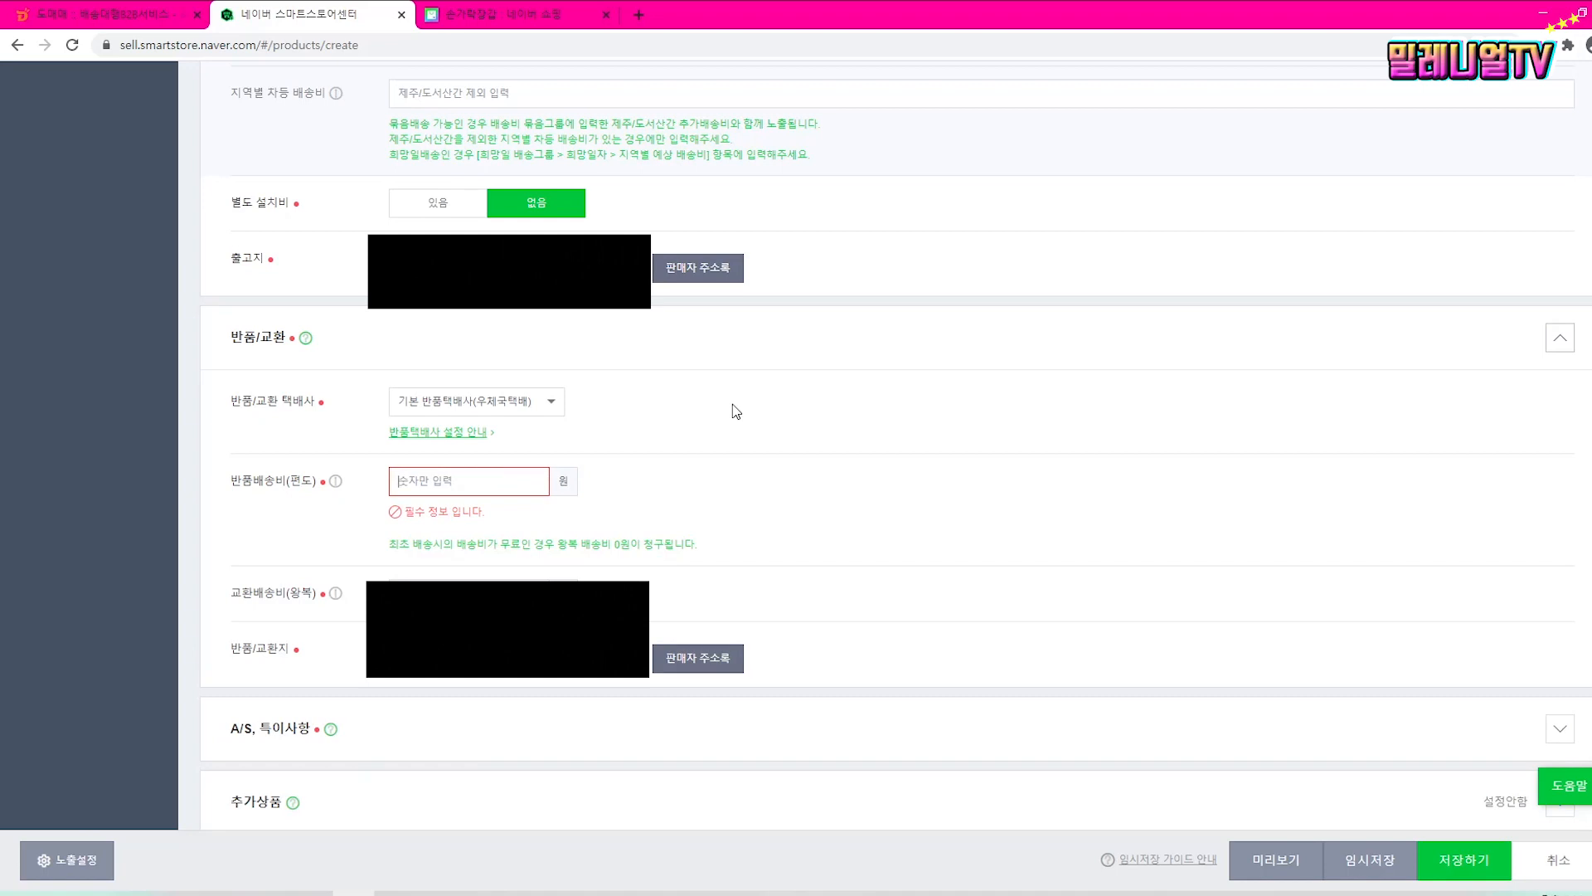
pyautogui.write('2600')
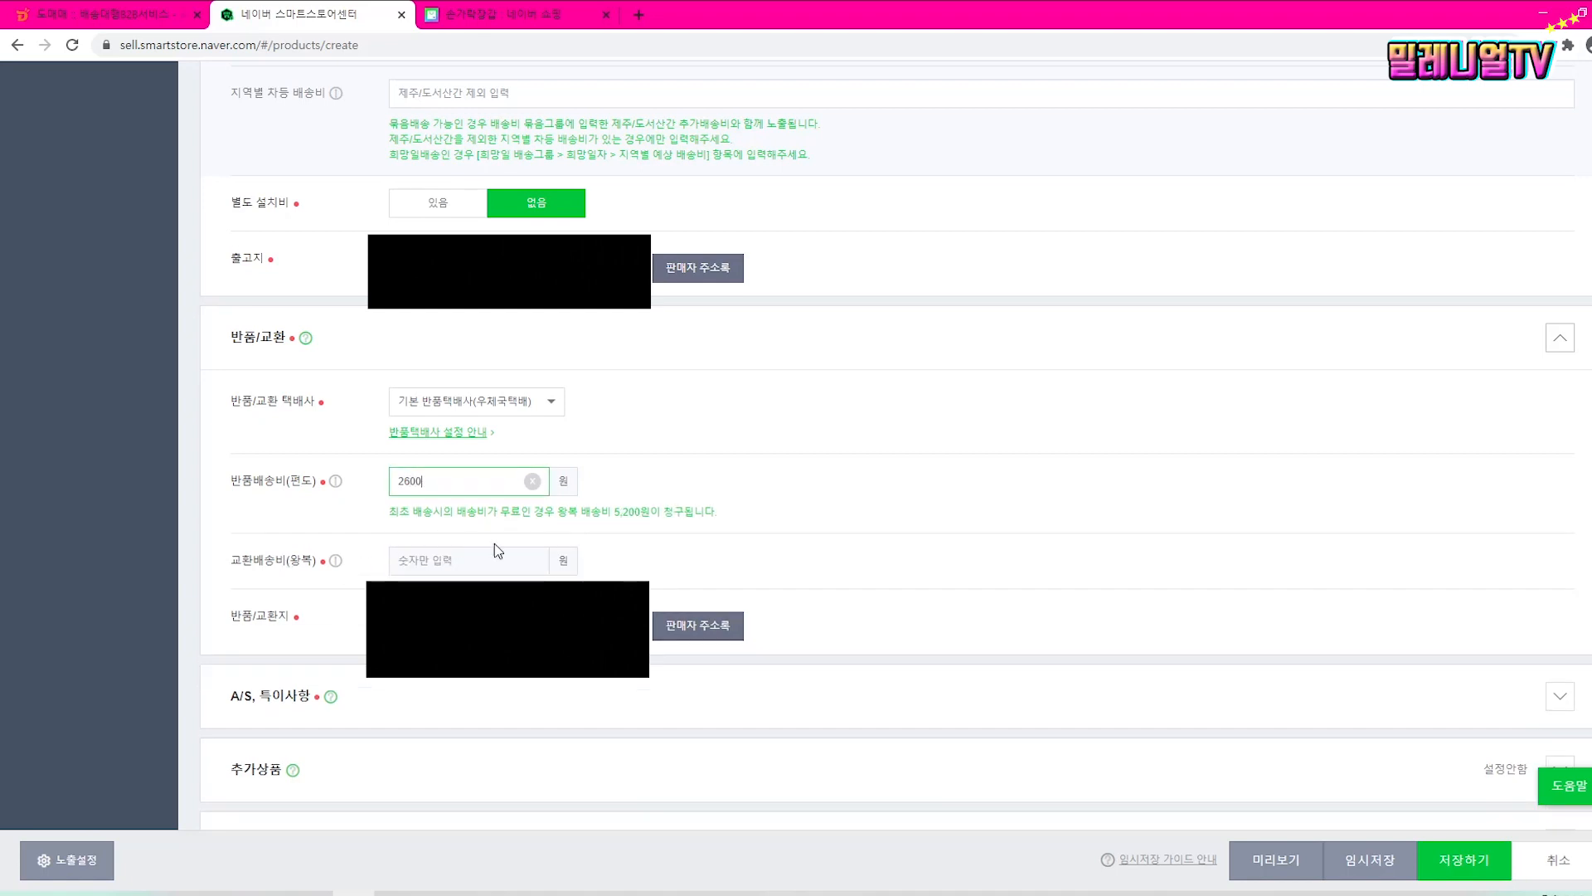
pyautogui.click(498, 560)
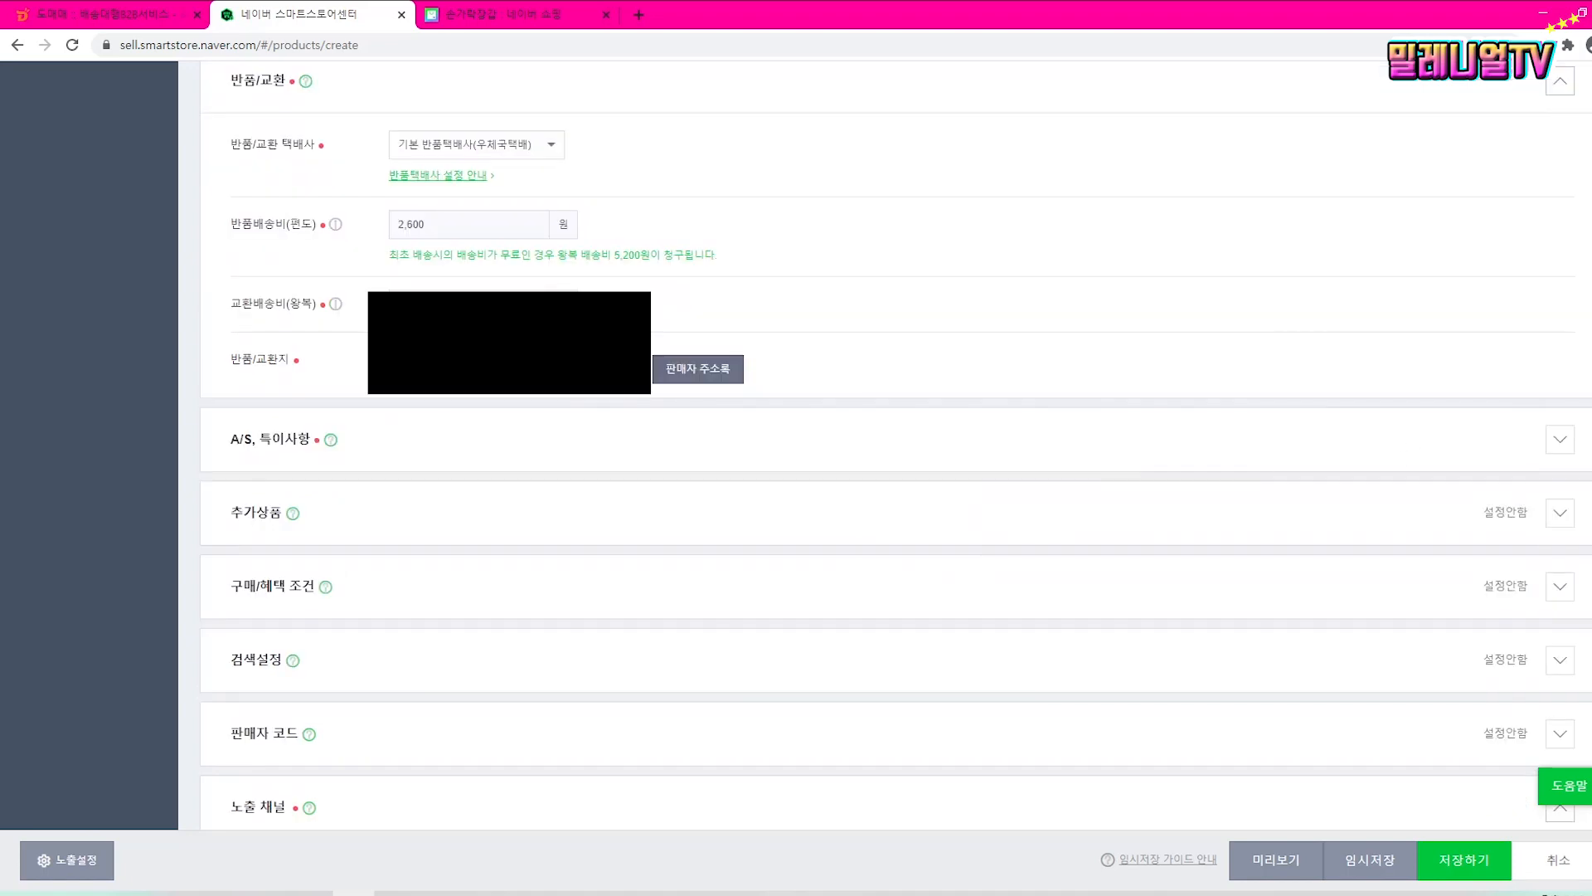
# Step: Expand the A/S section, enter the A/S phone number, and enter the A/S guidance "반품 및 교환은 유선상담 부탁합니다"
pyautogui.click(1554, 447)
pyautogui.scroll(-1, 789, 433)
pyautogui.click(782, 425)
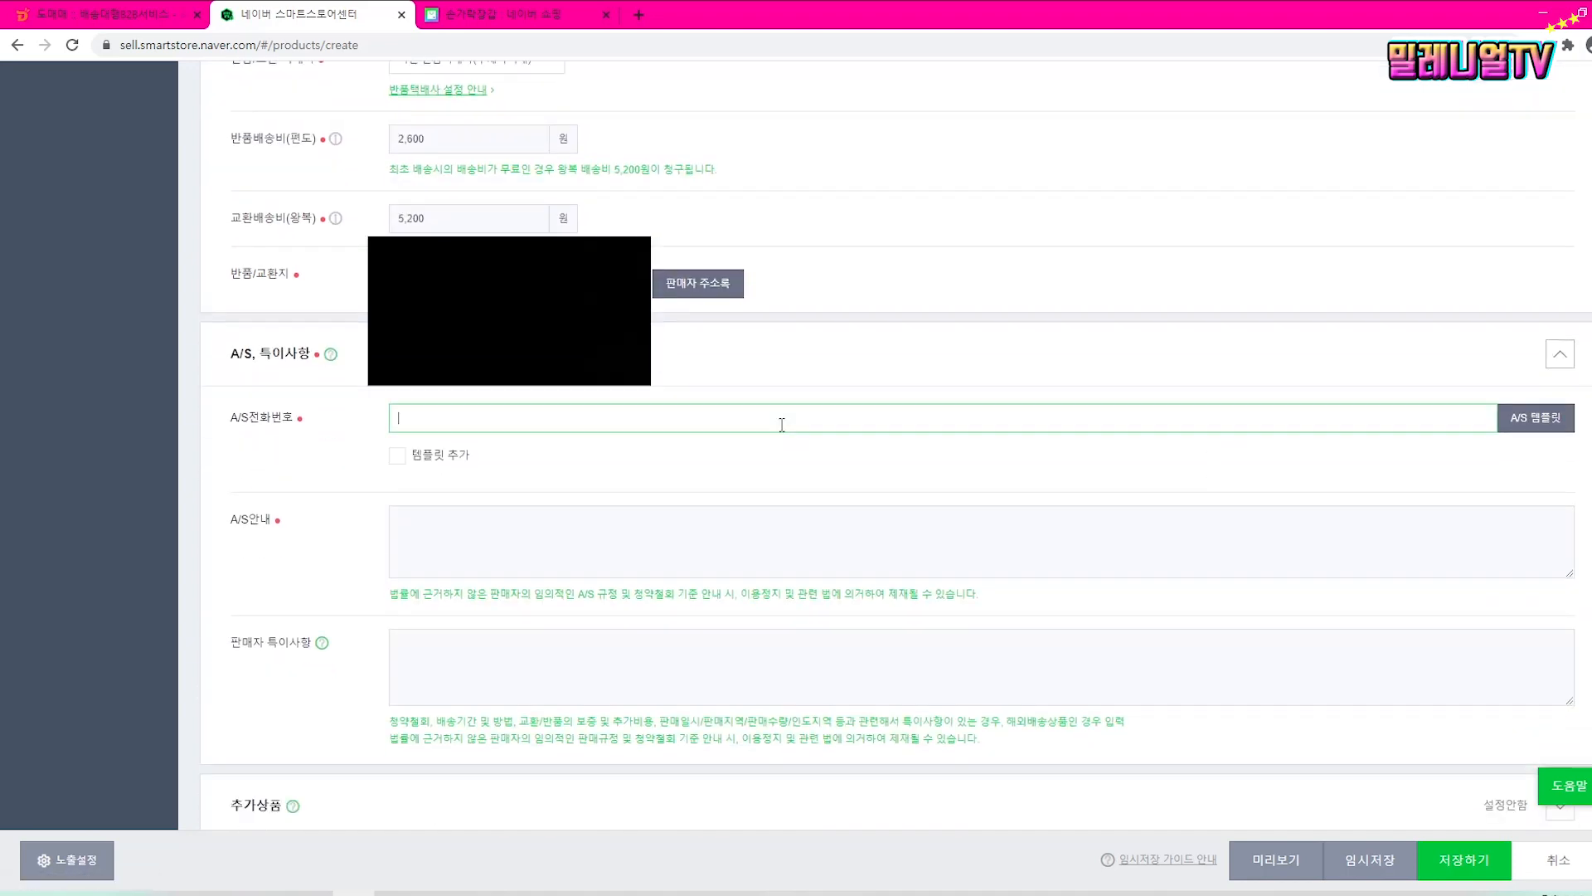
pyautogui.write('010-0000-0000')
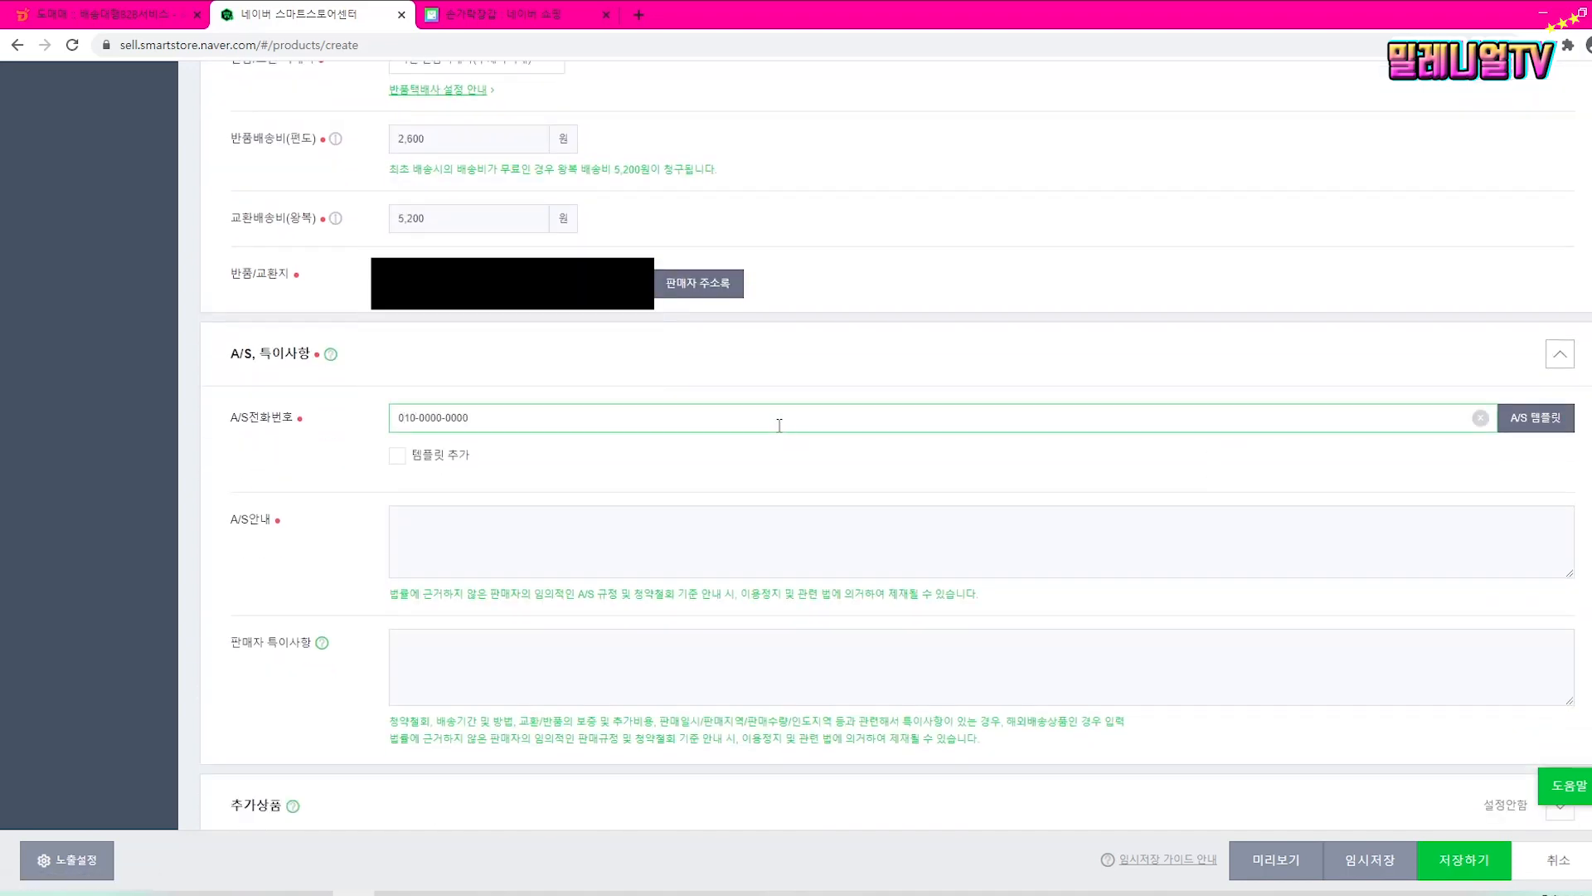
pyautogui.click(602, 544)
pyautogui.write('반품 및 교환은 유선상담 부탁합니다')
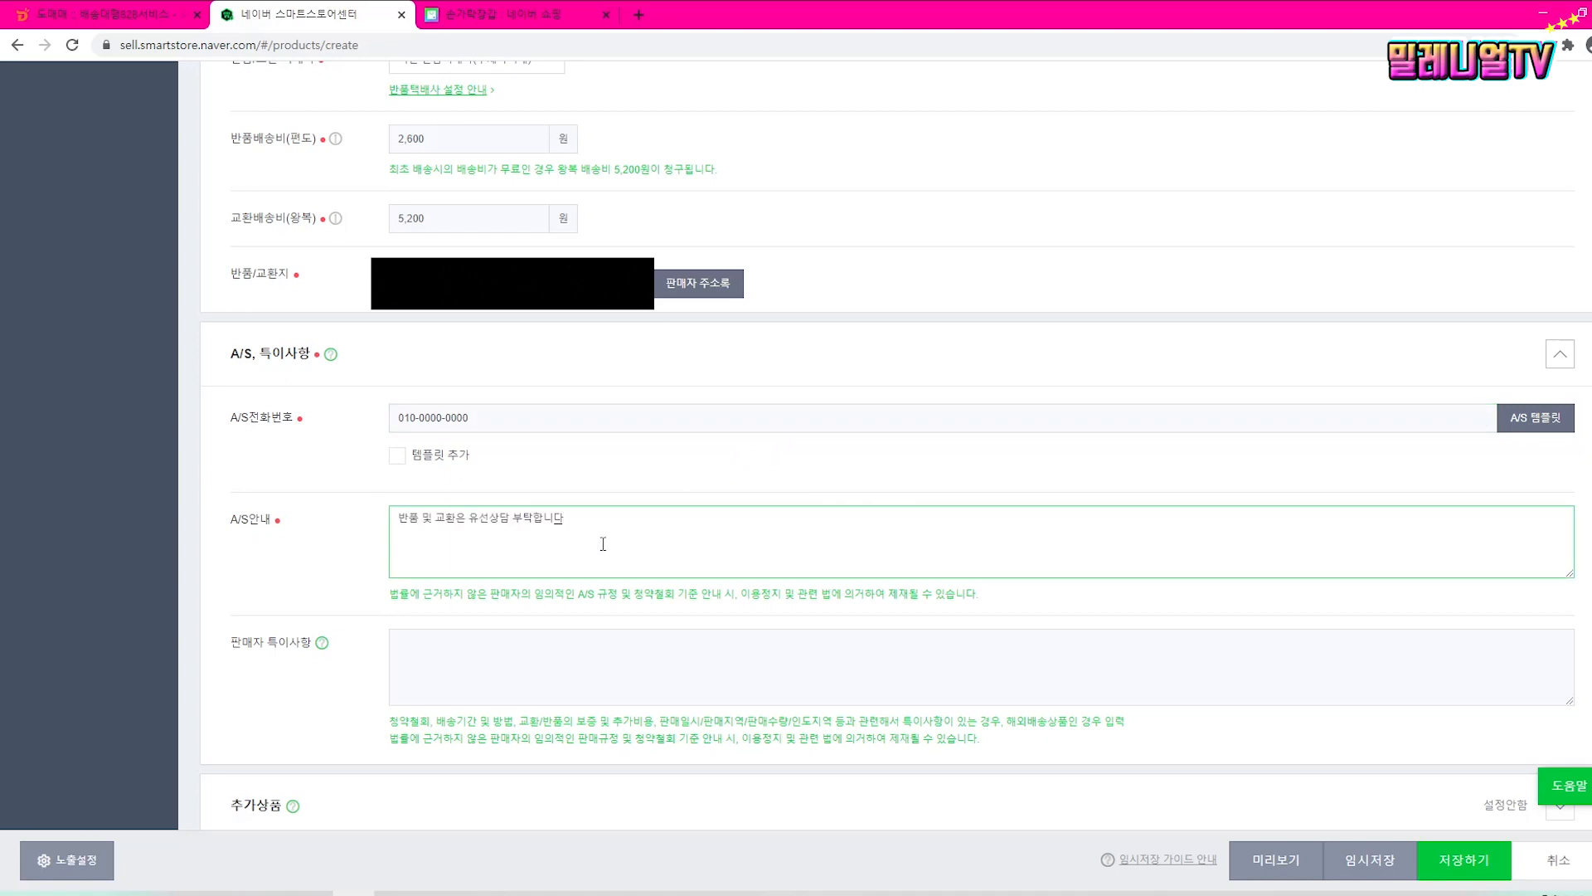
# Step: Expand the purchase/benefit conditions (구매/혜택 조건) and enable the multi-purchase discount (복수구매할인) of 50 won when buying 2 or more items
pyautogui.scroll(-3, 606, 531)
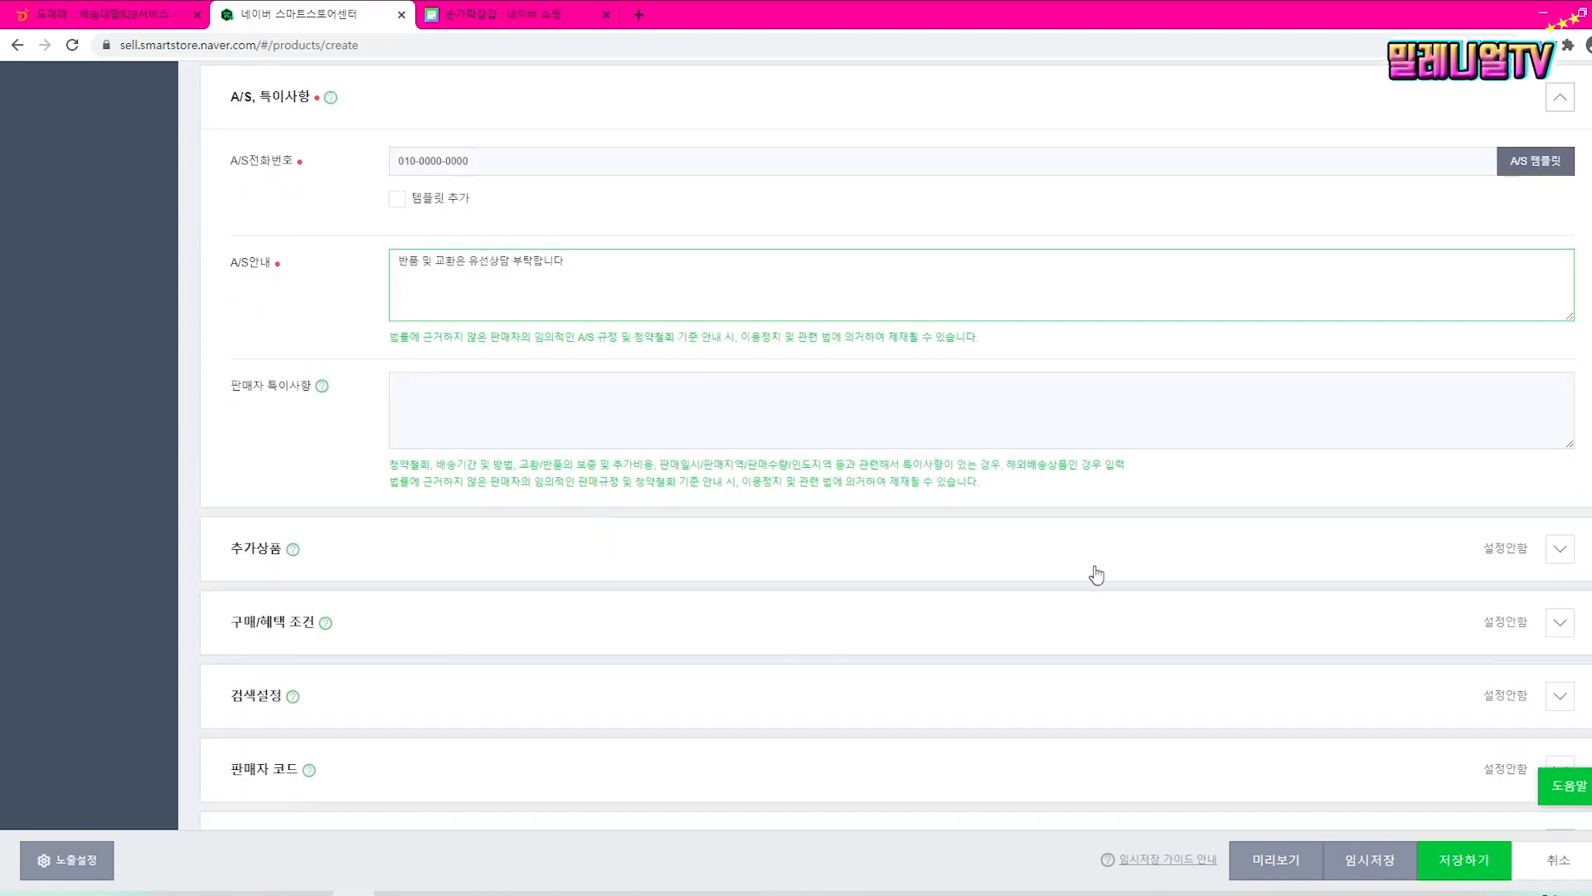
pyautogui.scroll(-2, 1439, 558)
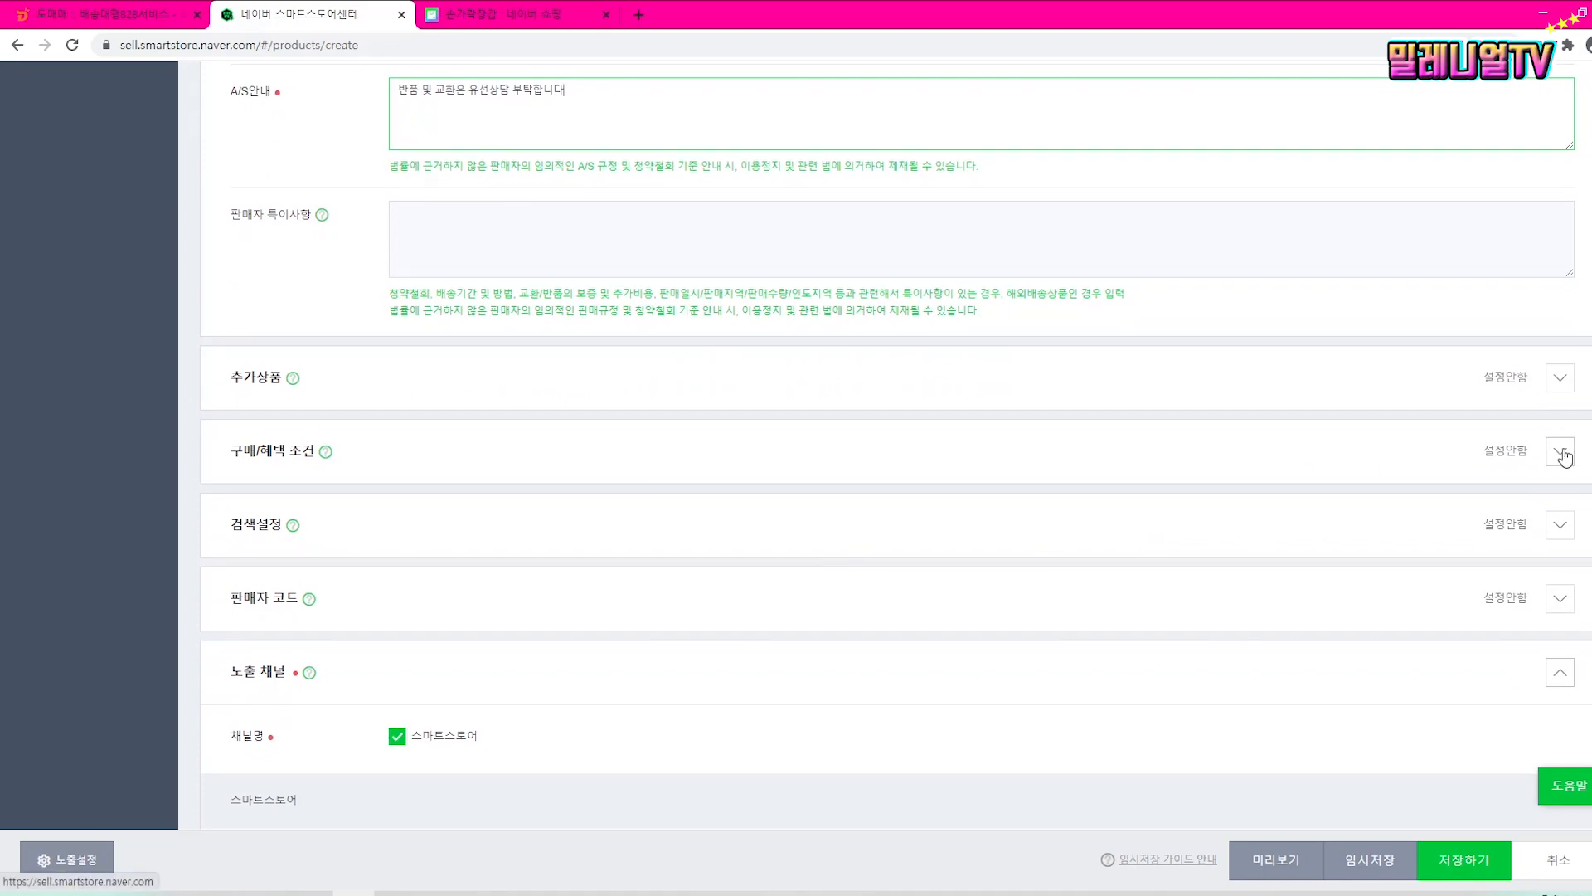
pyautogui.click(1562, 454)
pyautogui.scroll(-2, 784, 591)
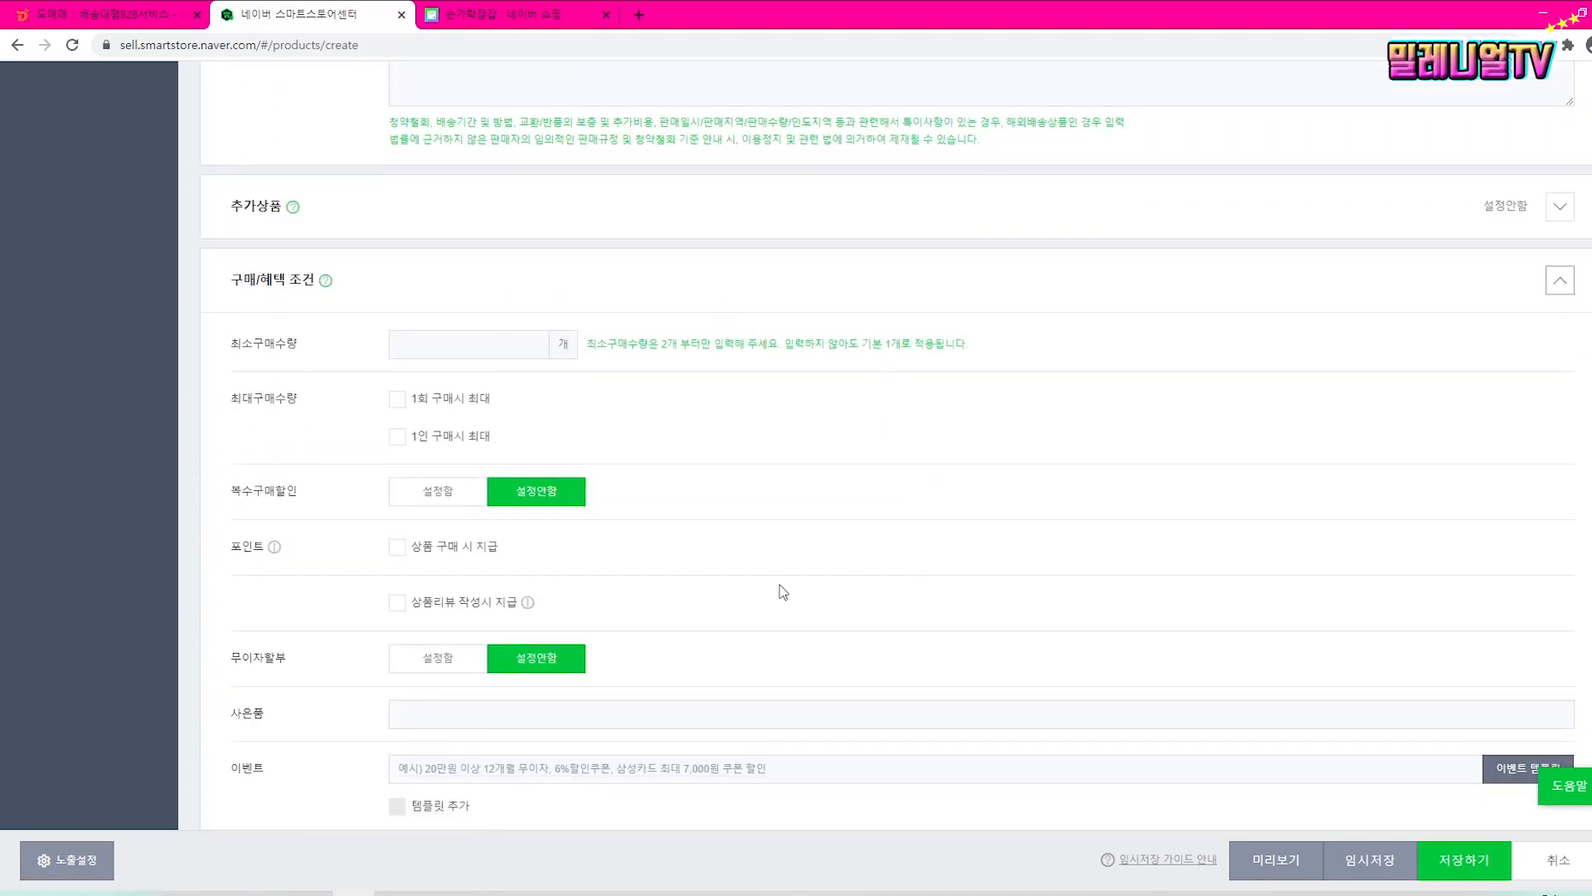
pyautogui.click(441, 501)
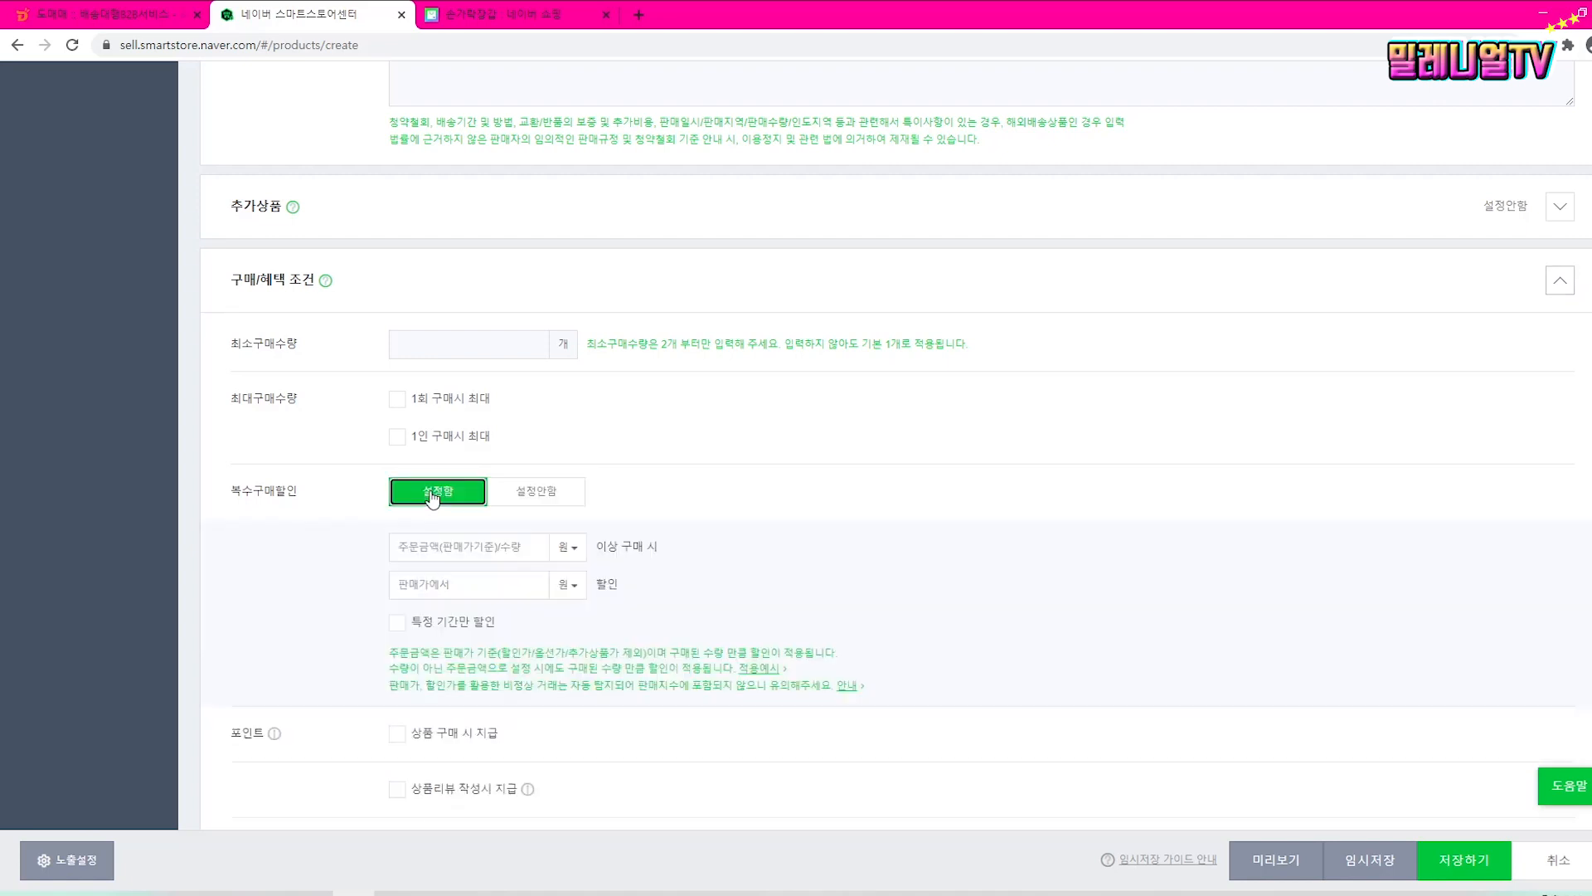
pyautogui.click(568, 548)
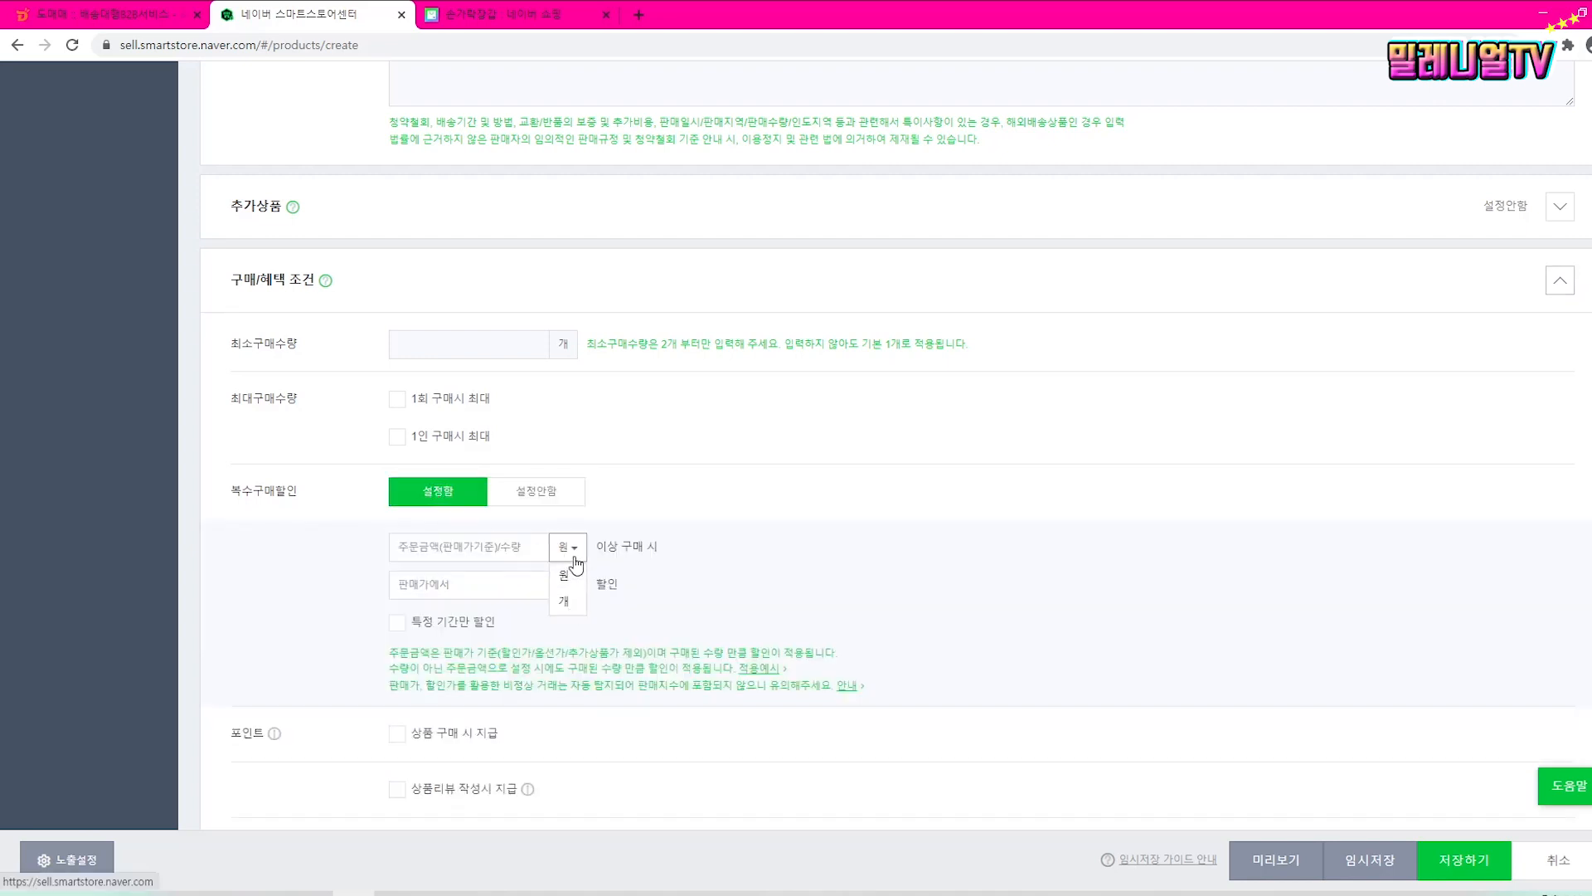
pyautogui.click(568, 602)
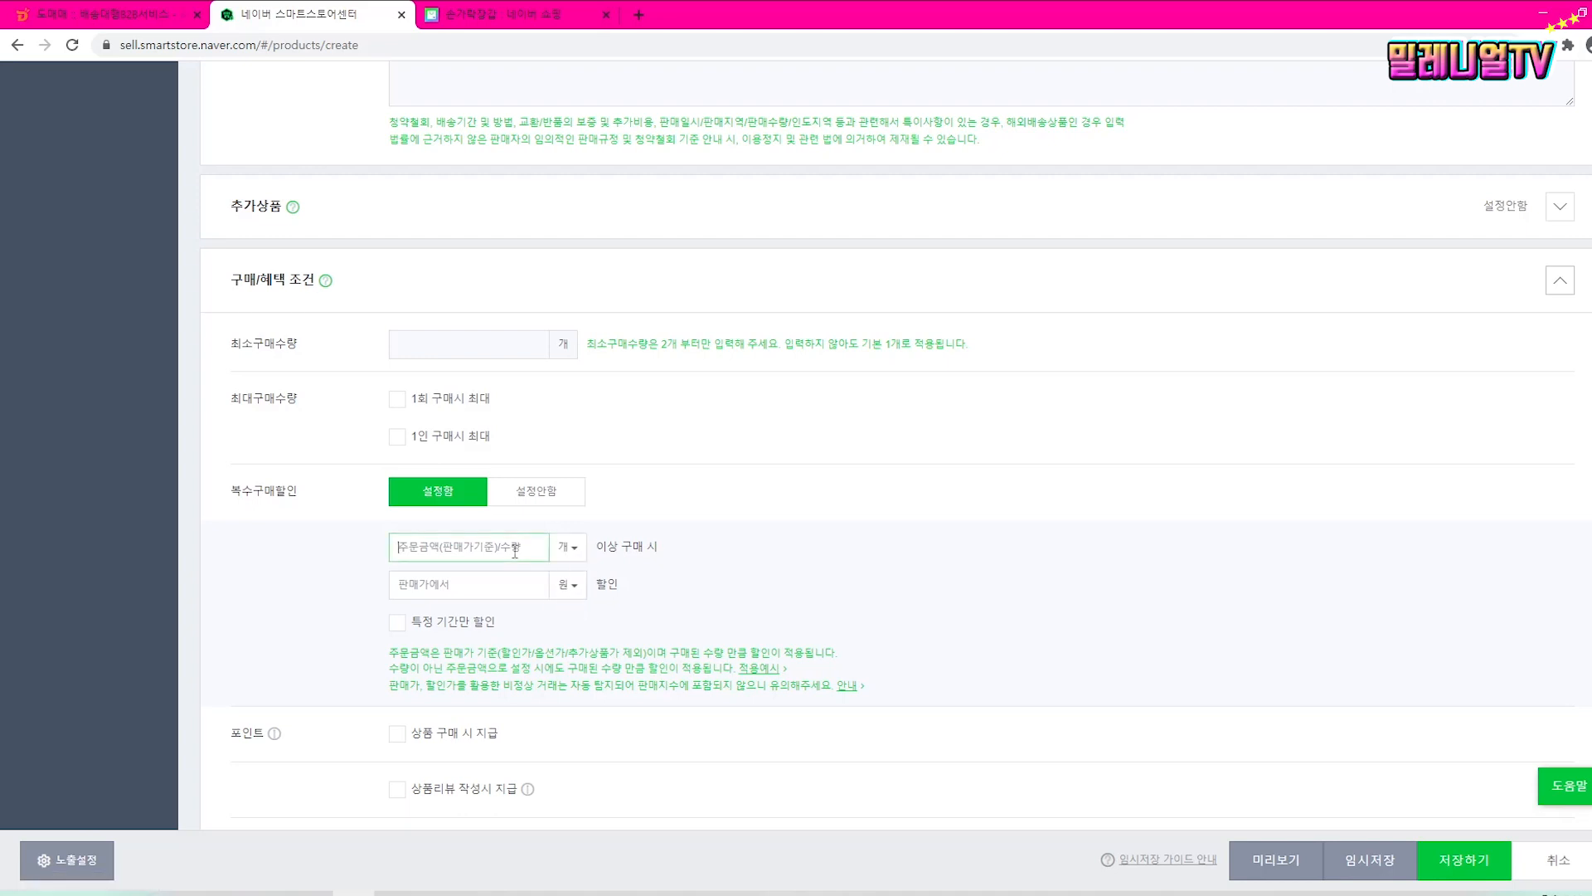
pyautogui.click(515, 552)
pyautogui.write('2')
pyautogui.click(511, 587)
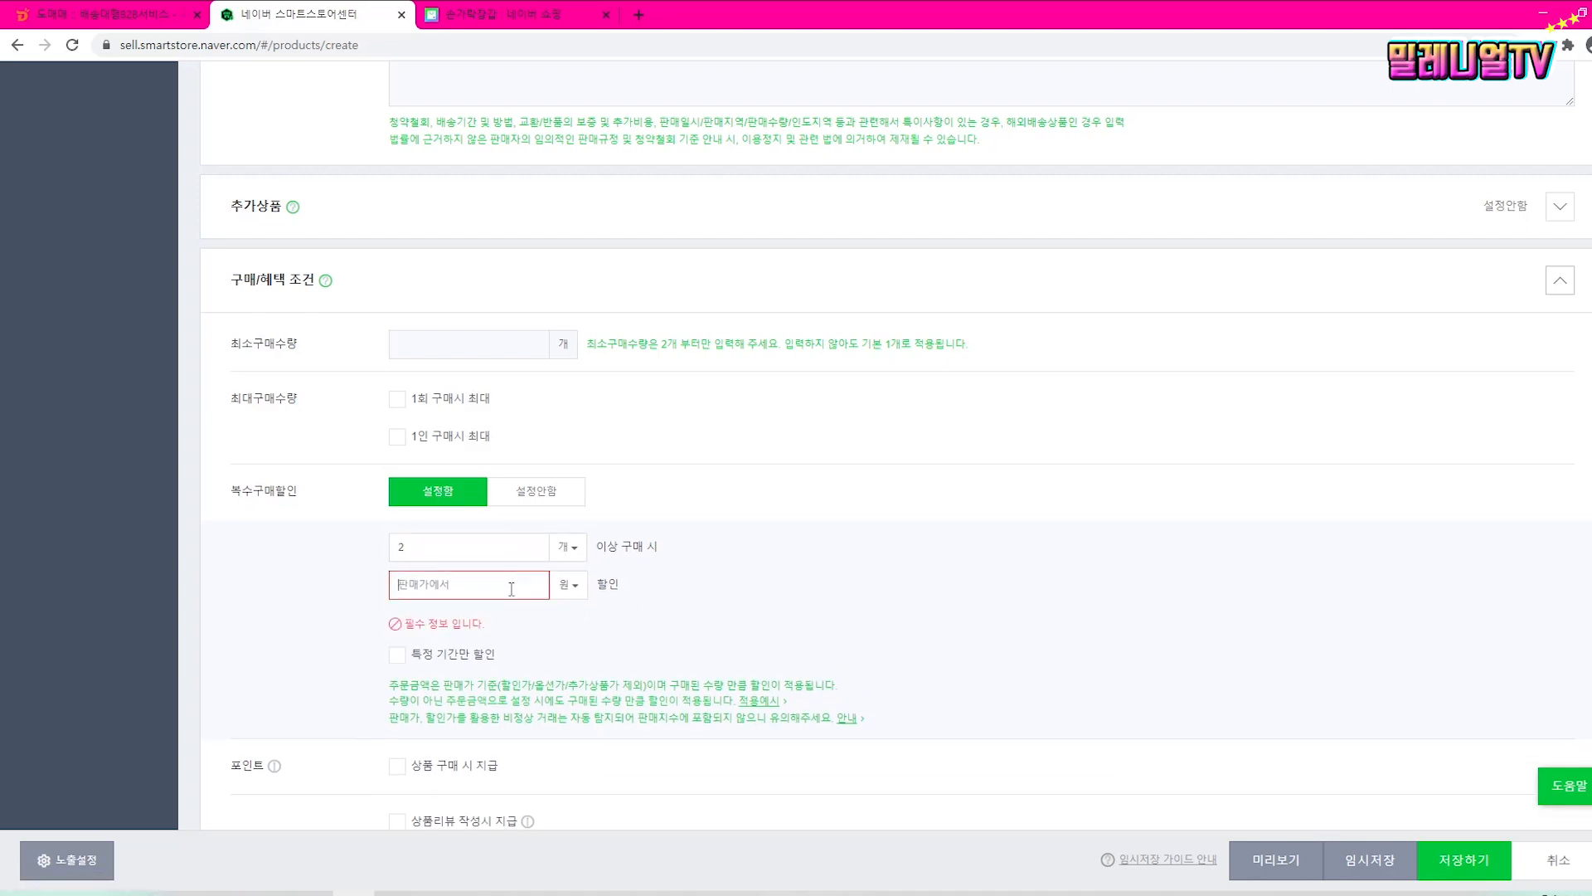
pyautogui.write('50')
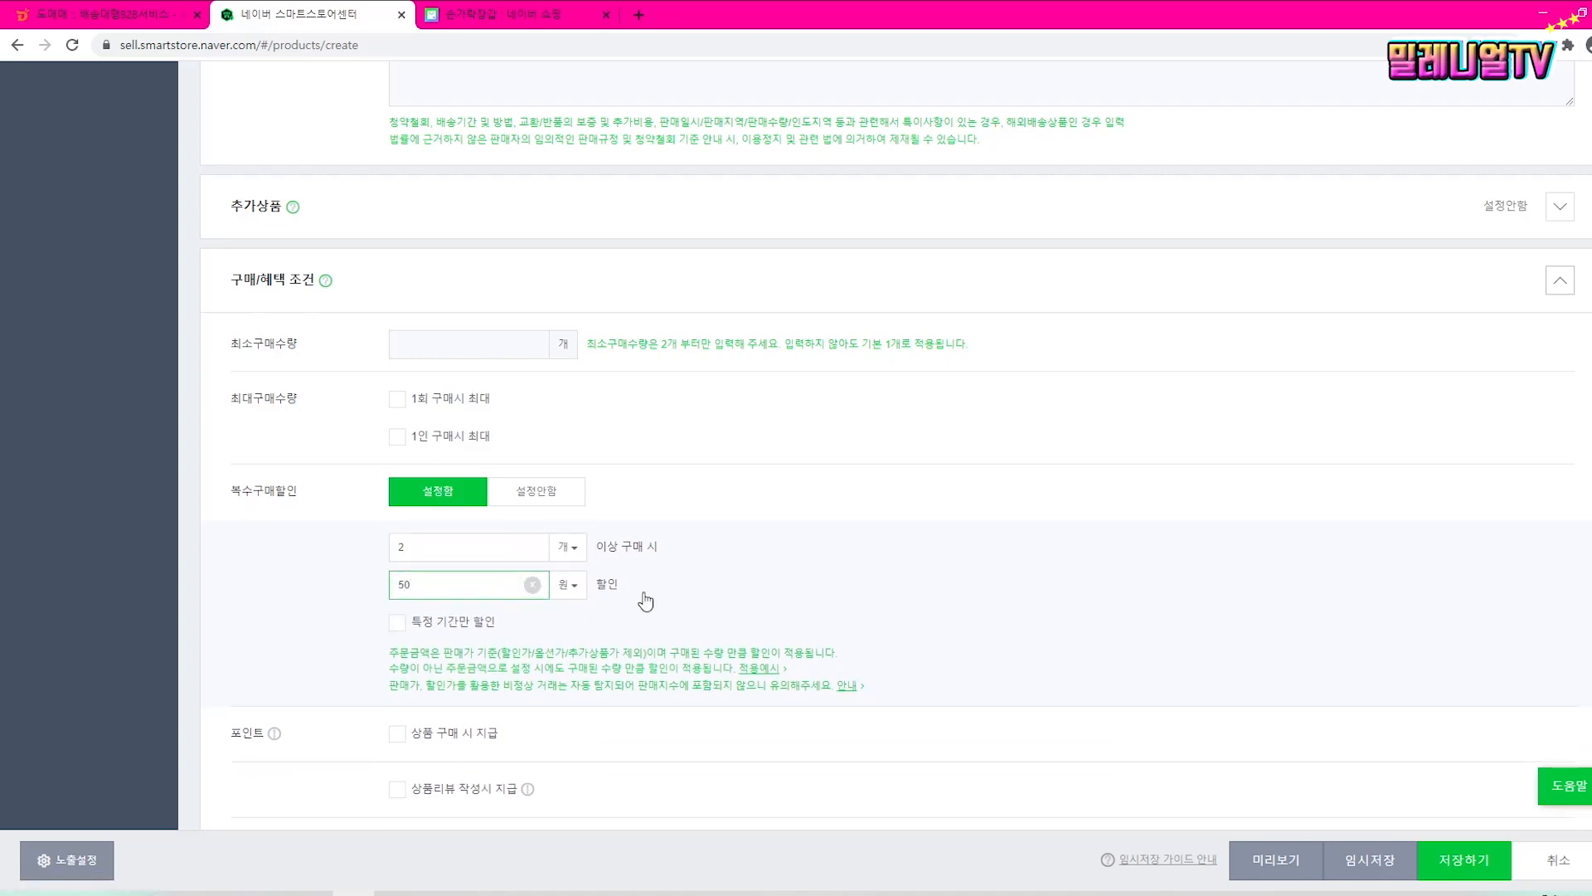
pyautogui.click(923, 629)
# Step: Enable points on product purchase (상품 구매 시 지급) and set them to 50 won
pyautogui.scroll(-2, 920, 633)
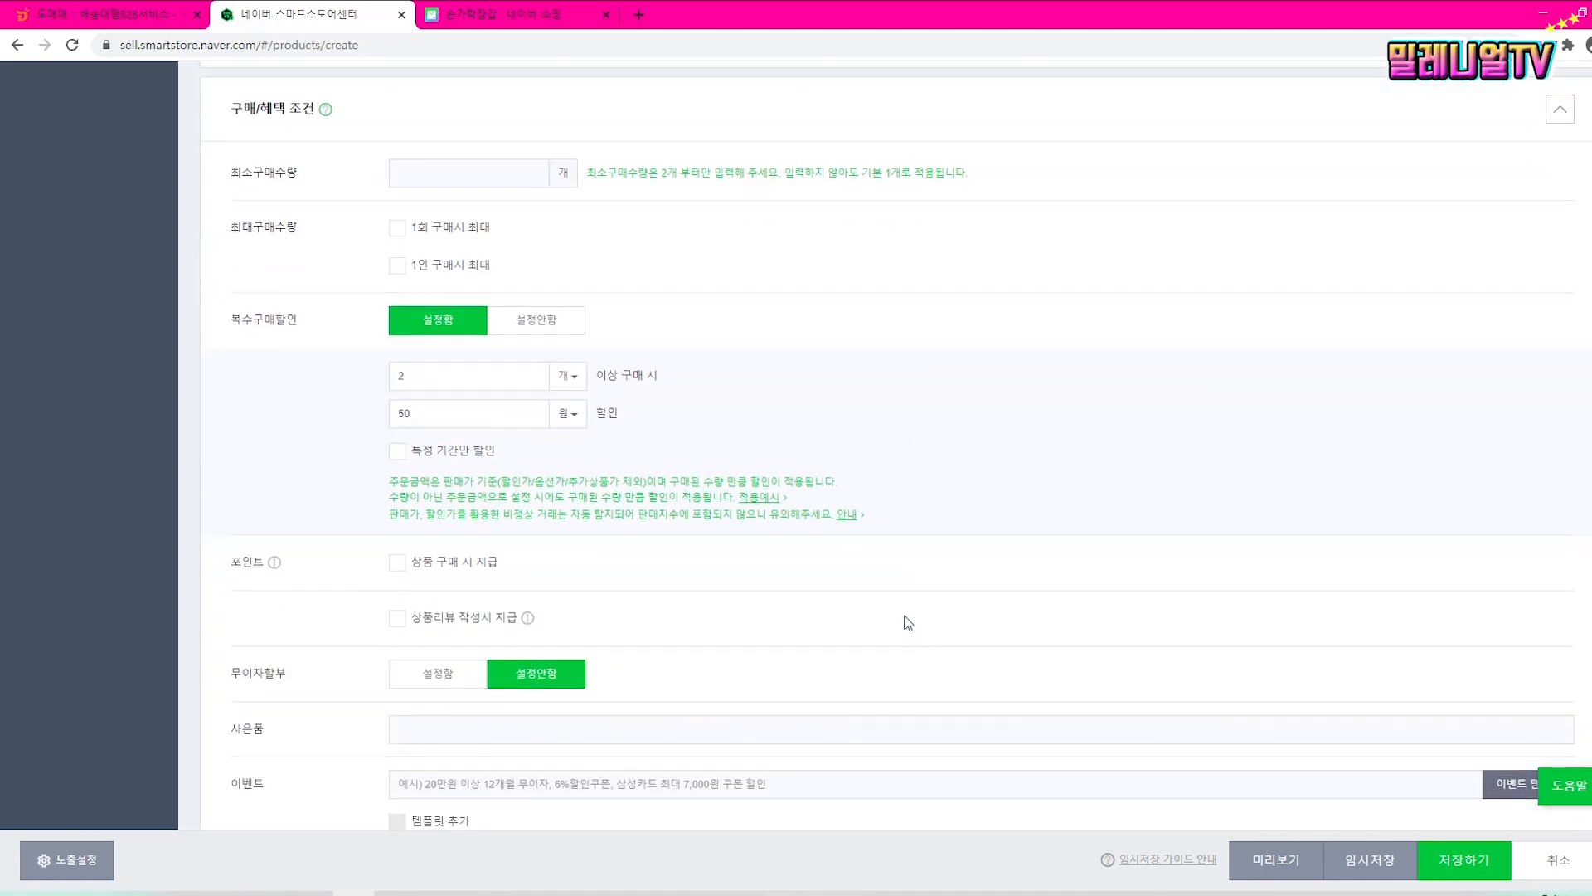
pyautogui.scroll(-1, 630, 468)
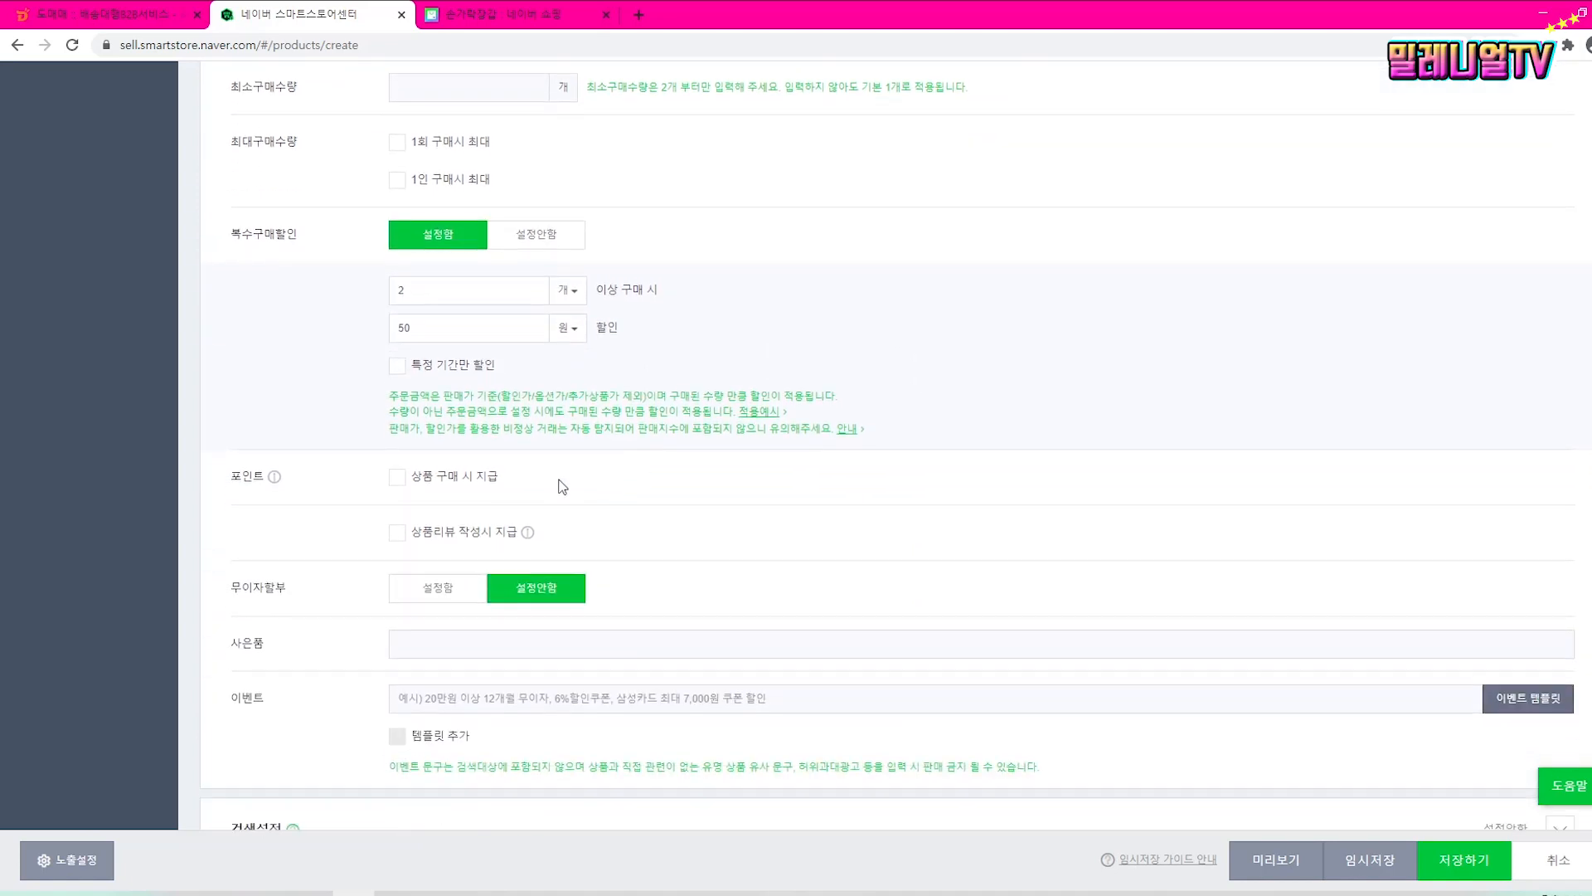
pyautogui.click(397, 479)
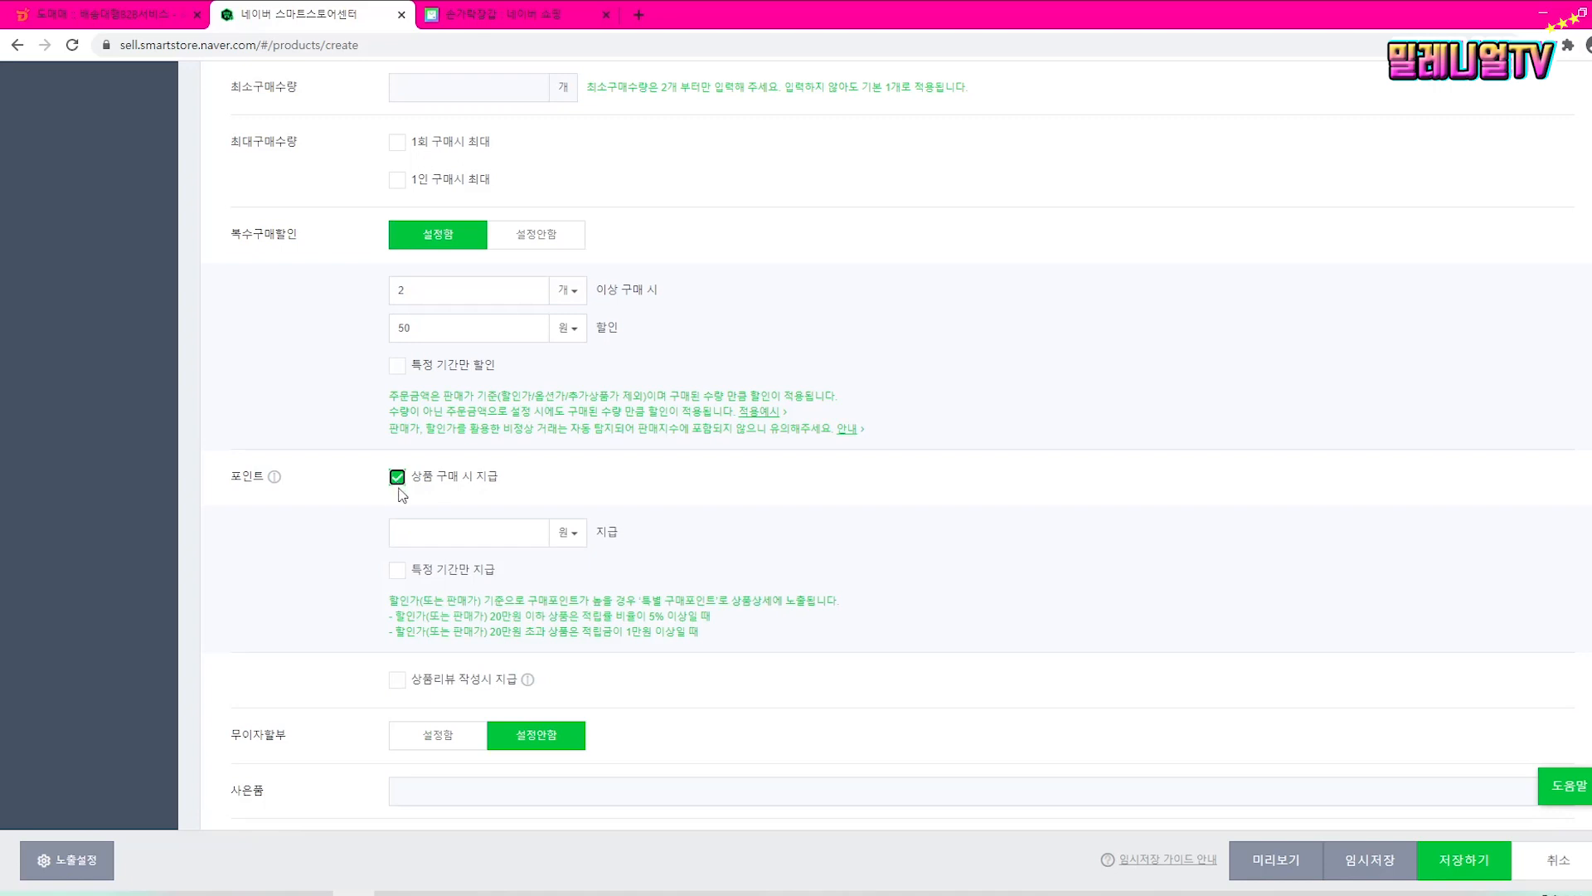
pyautogui.click(495, 536)
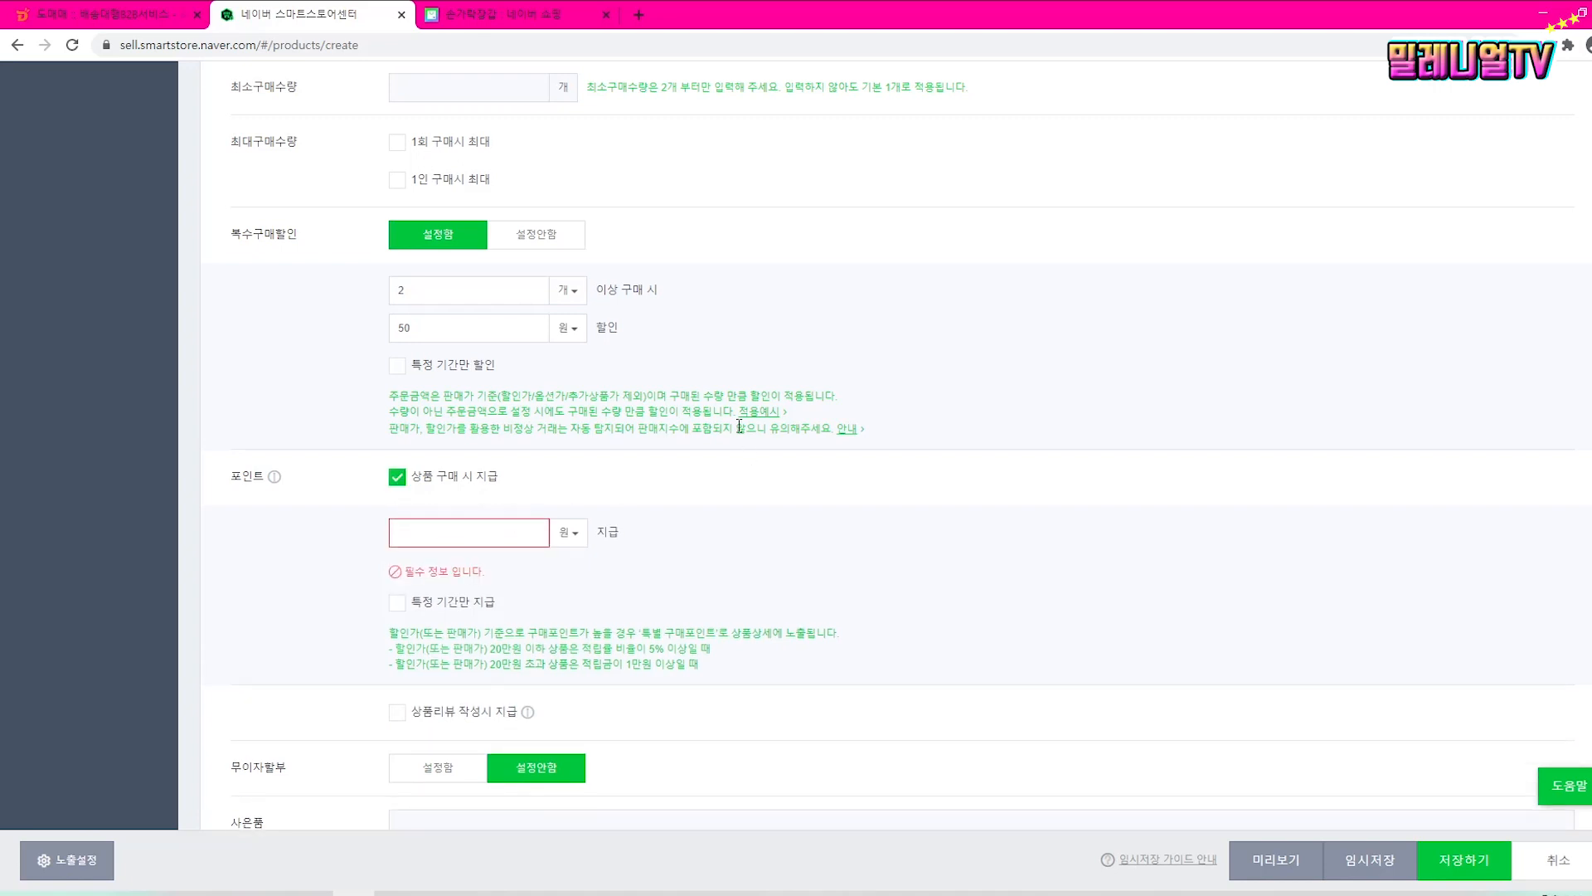
pyautogui.write('50')
pyautogui.click(981, 540)
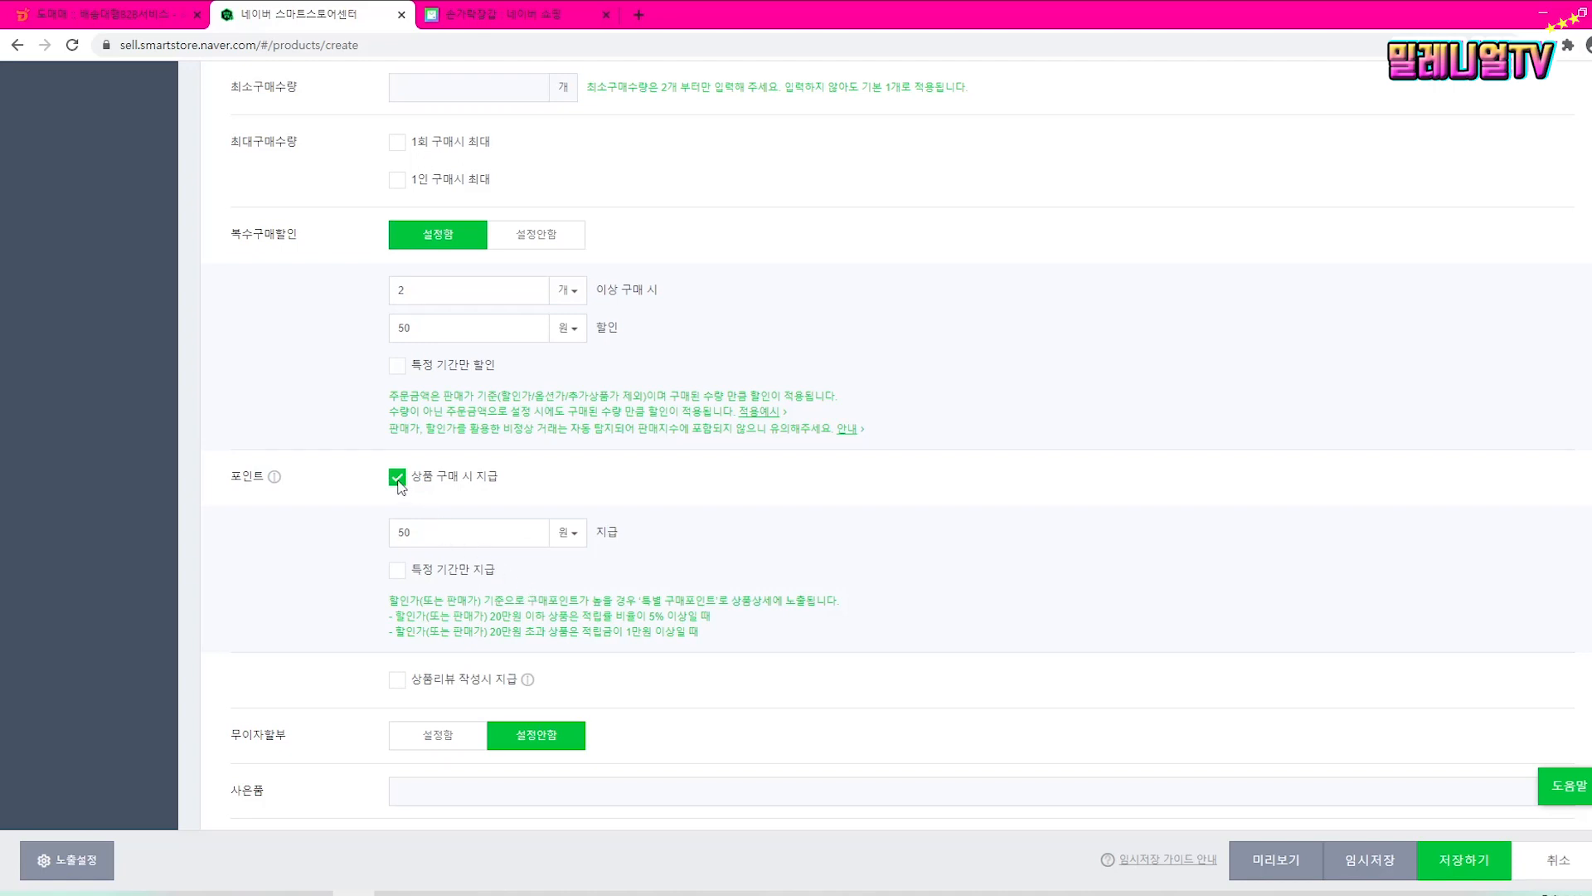
# Step: Enable points for product reviews (상품리뷰 작성시 지급), with 50 won for text reviews and 100 won for photo/video reviews
pyautogui.scroll(-2, 396, 516)
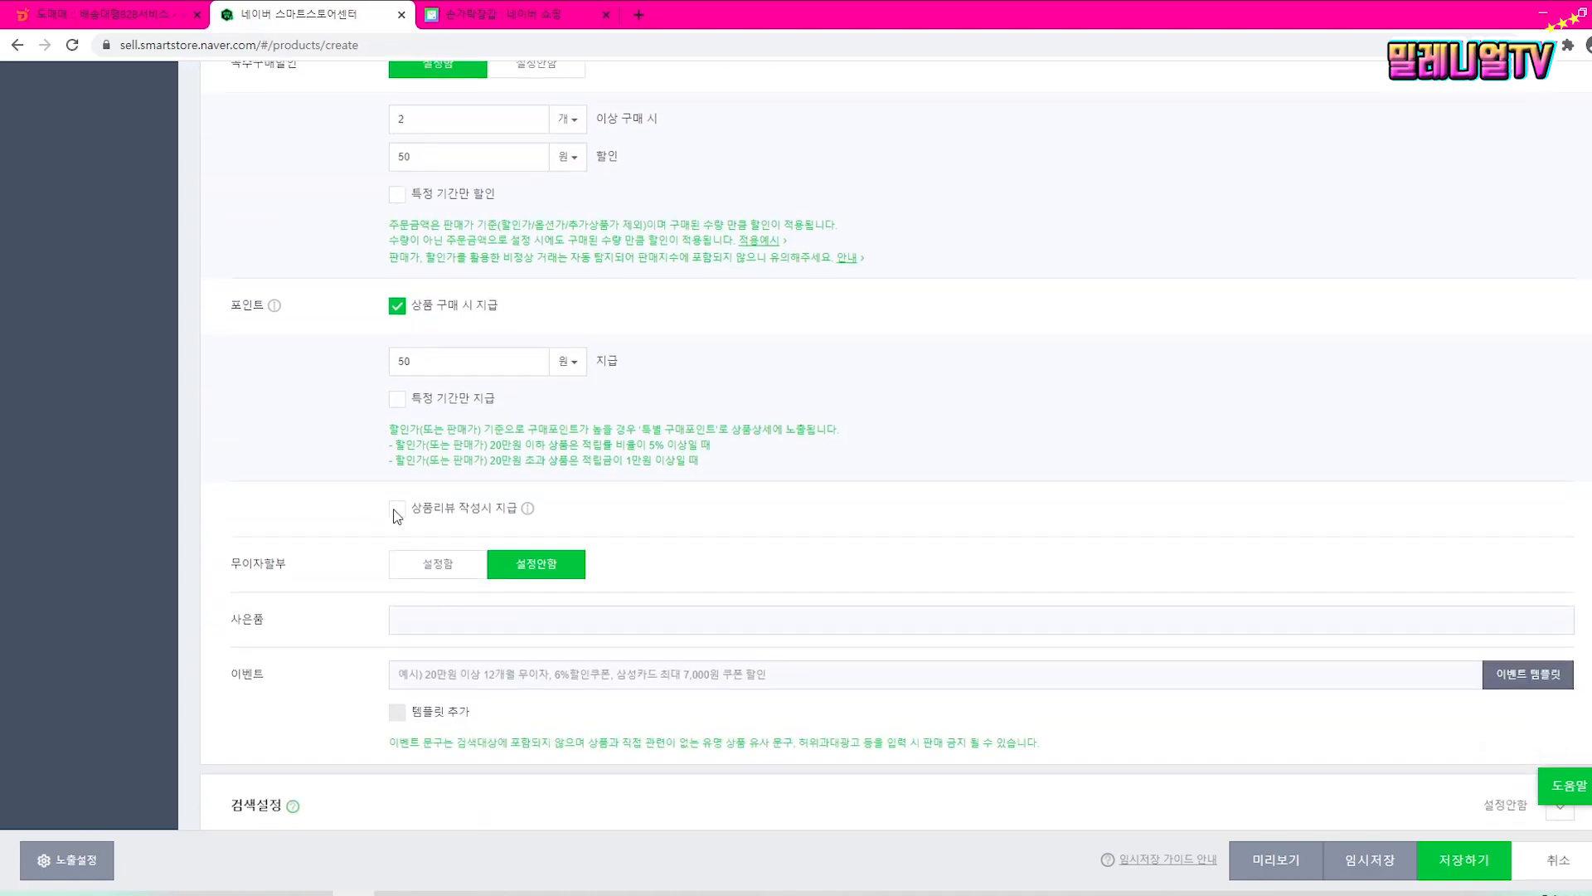
pyautogui.click(397, 509)
pyautogui.scroll(-1, 625, 572)
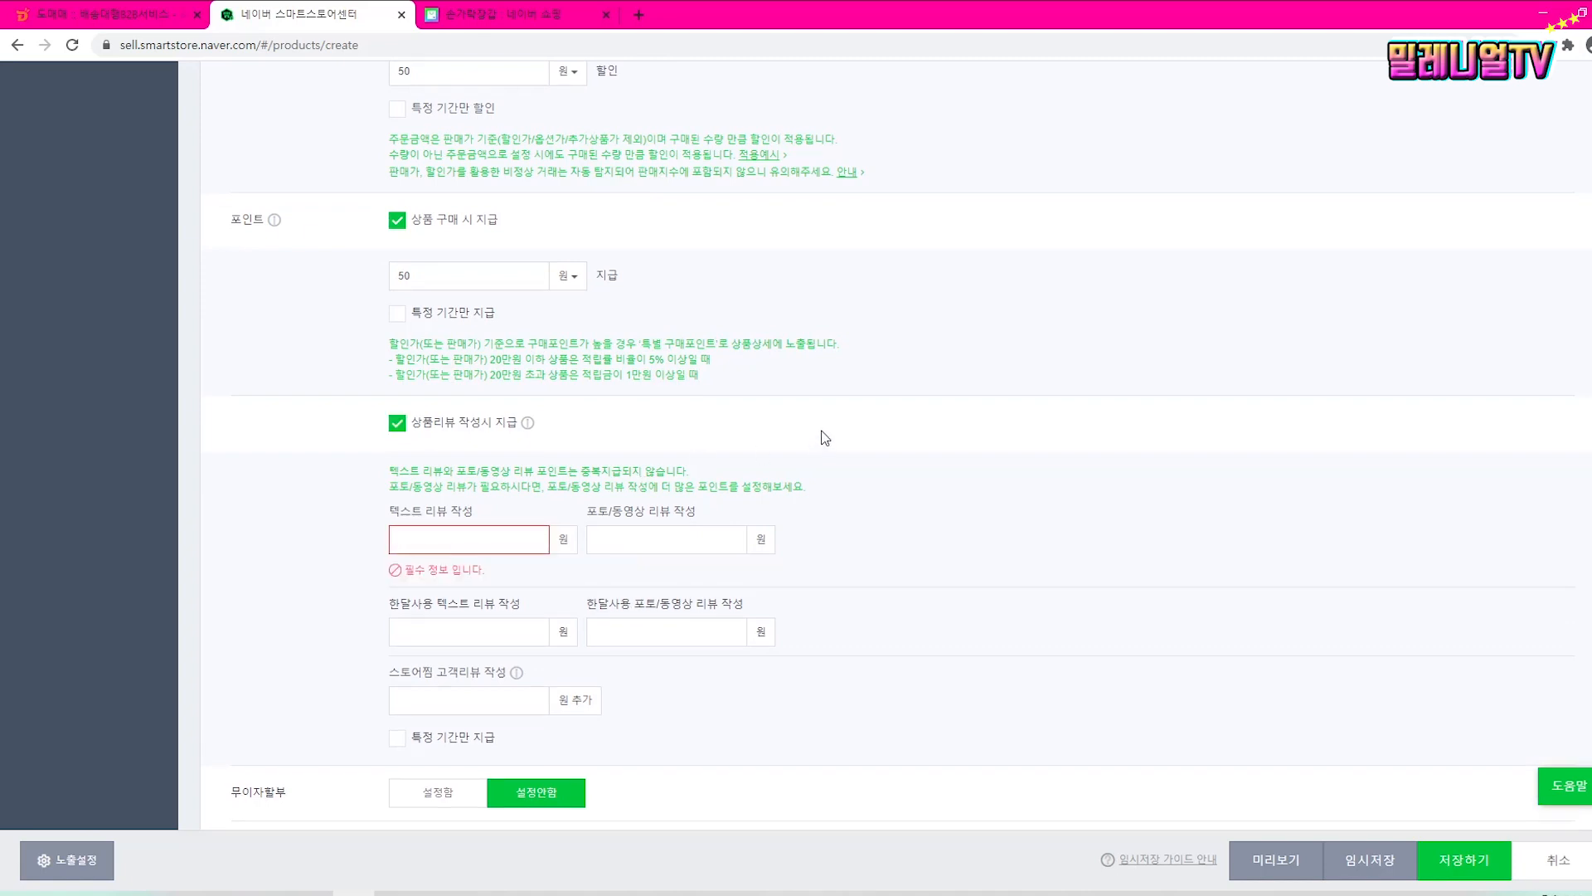
pyautogui.write('50')
pyautogui.press('Tab')
pyautogui.write('100')
# Step: Set the one-month-use review points to 50 won for text and 100 won for photo/video, plus 50 won extra for 스토어찜 customers
pyautogui.press('Tab')
pyautogui.write('50')
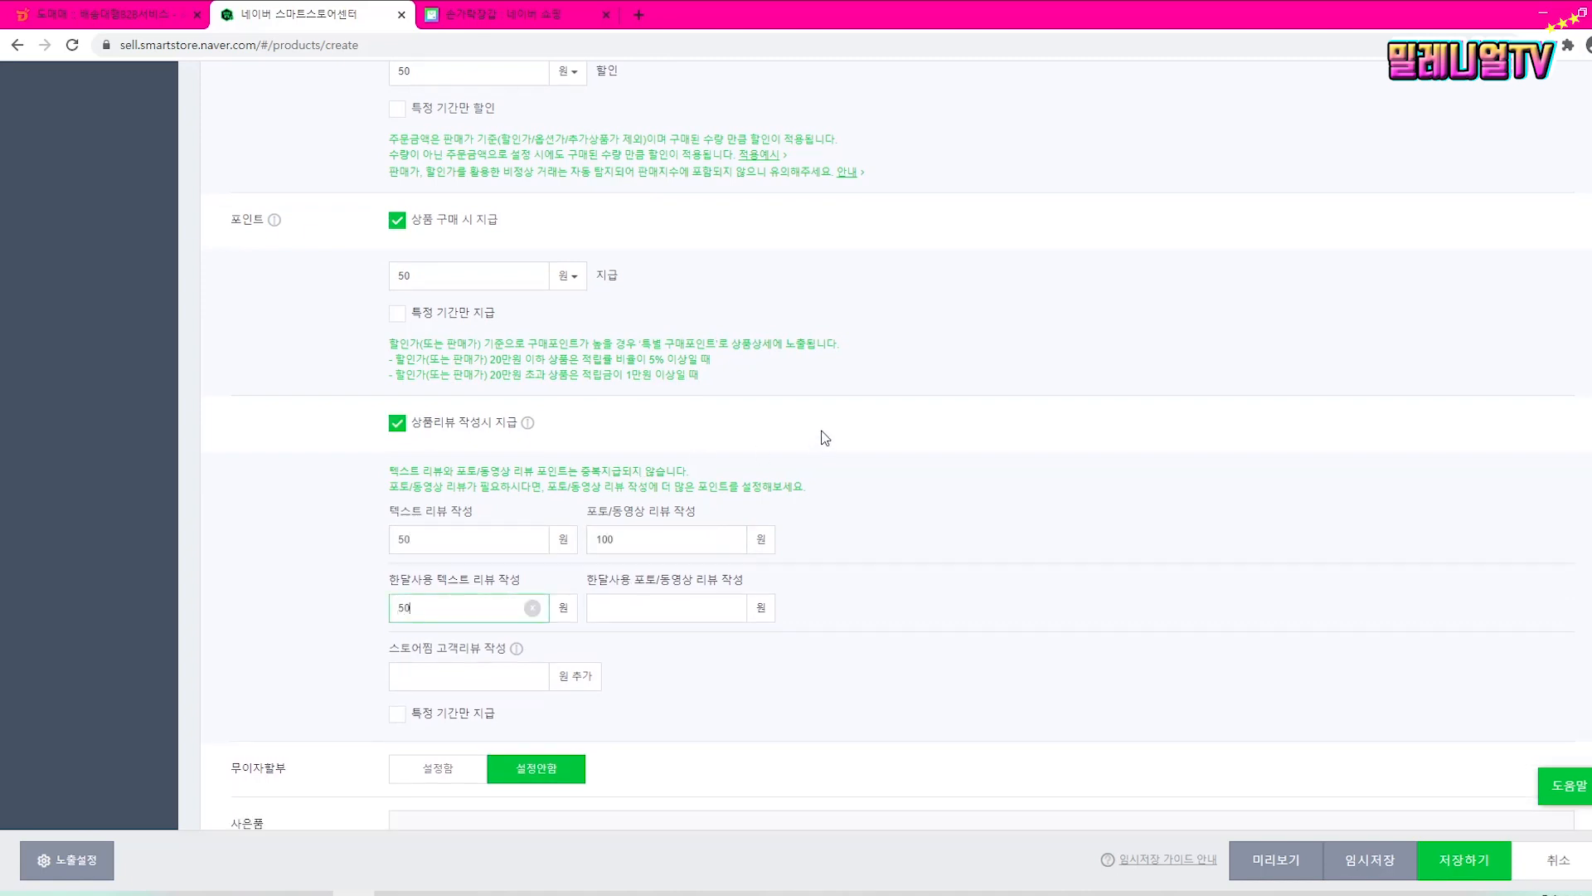
pyautogui.press('Tab')
pyautogui.write('100')
pyautogui.press('Tab')
pyautogui.press('Tab')
pyautogui.write('50')
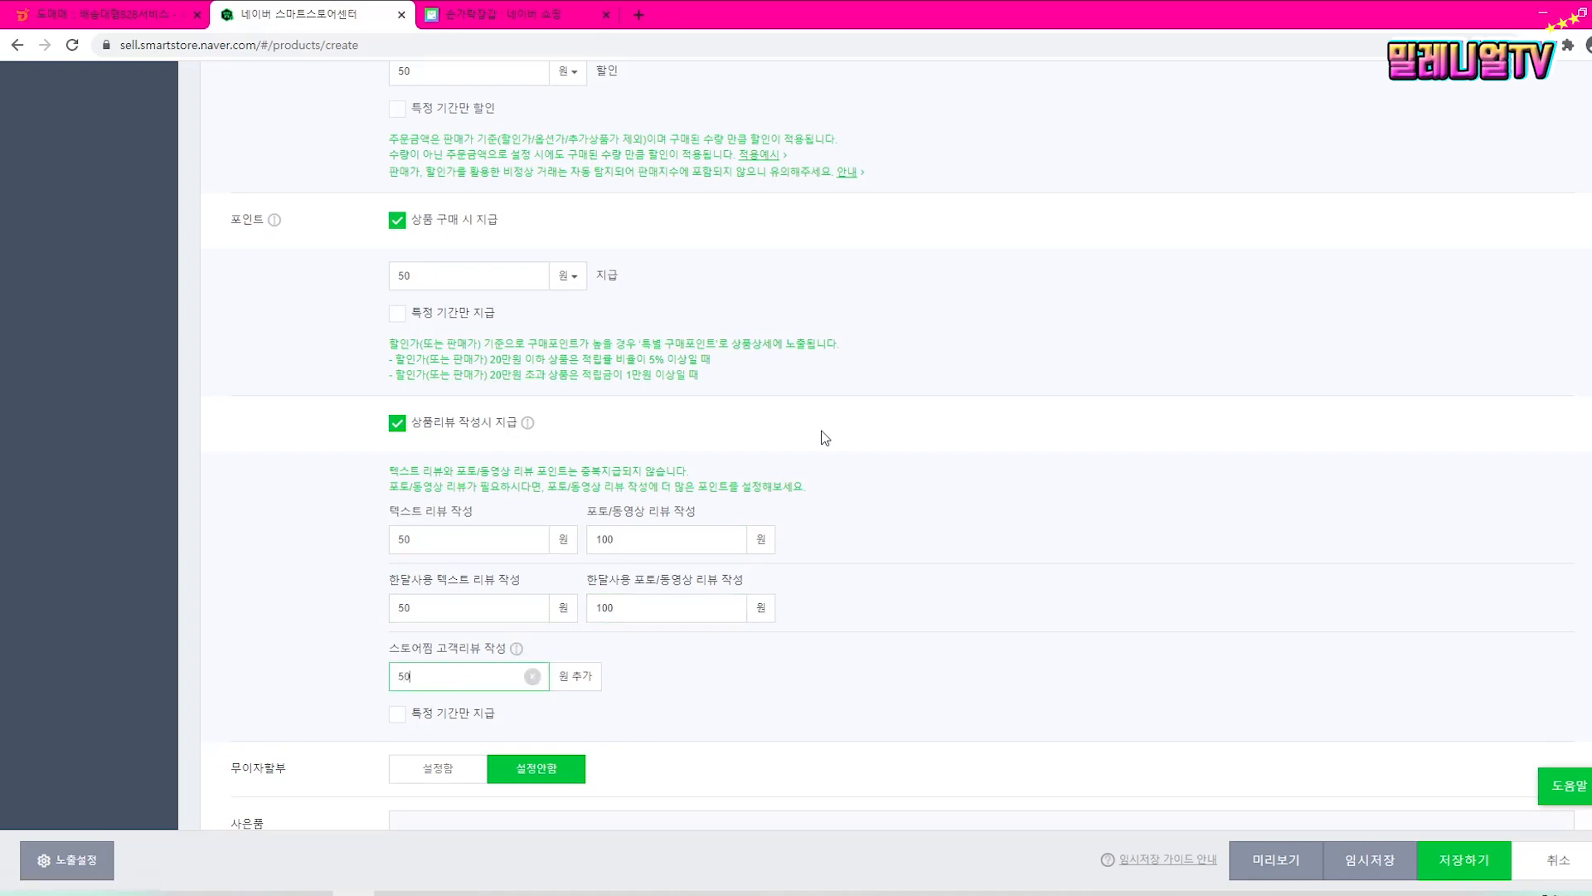
pyautogui.hotkey('shift', 'Tab')
pyautogui.hotkey('shift', 'Tab')
pyautogui.hotkey('shift', 'Tab')
pyautogui.hotkey('shift', 'Tab')
pyautogui.hotkey('shift', 'Tab')
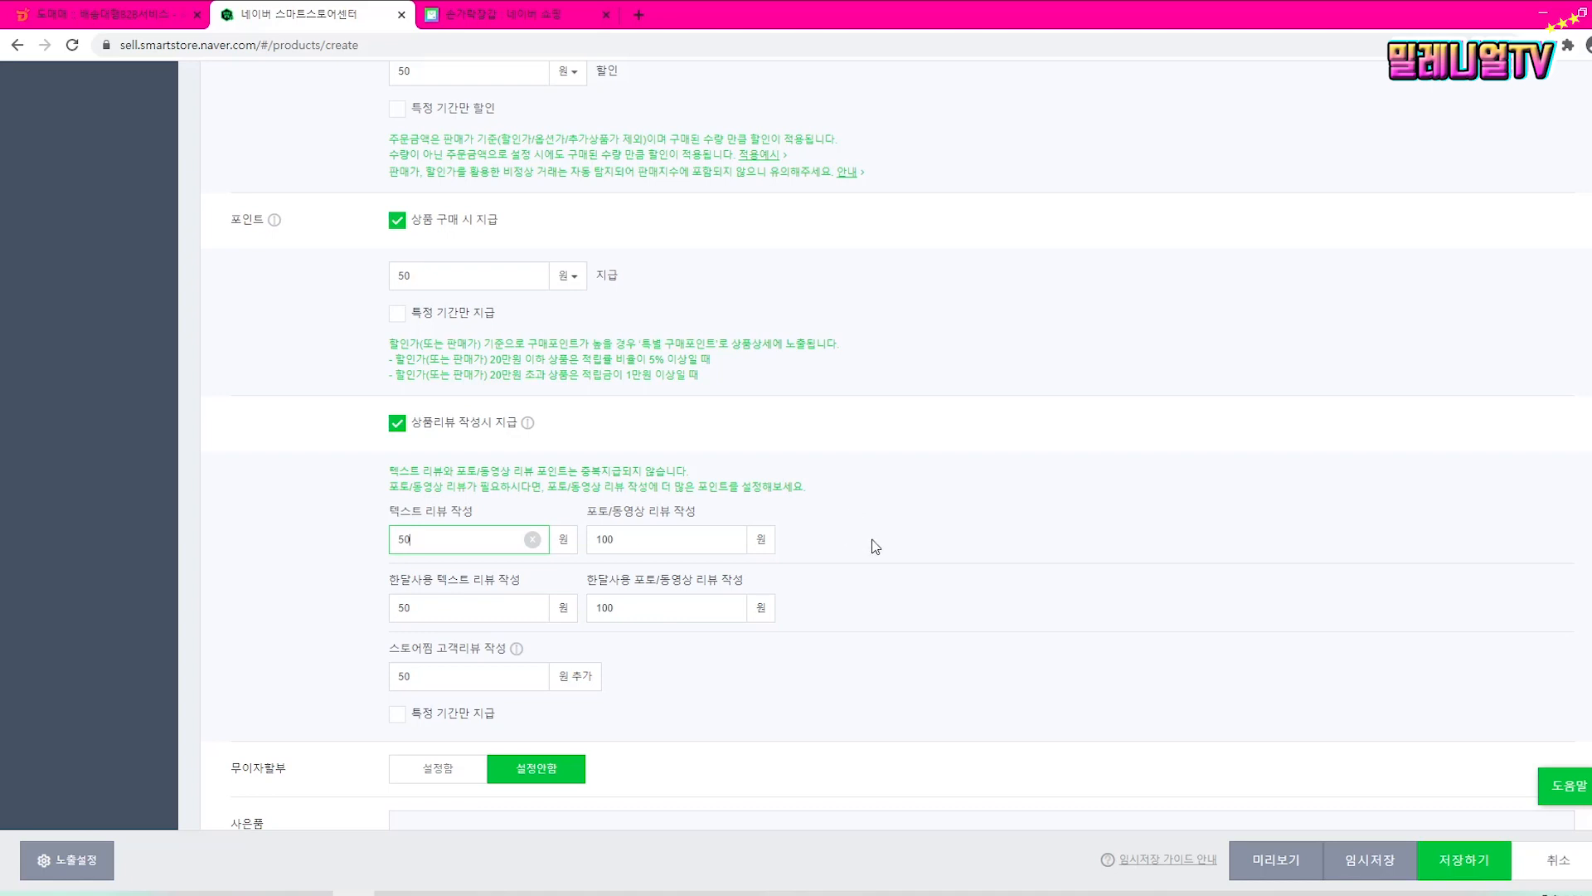
pyautogui.press('Tab')
pyautogui.click(639, 607)
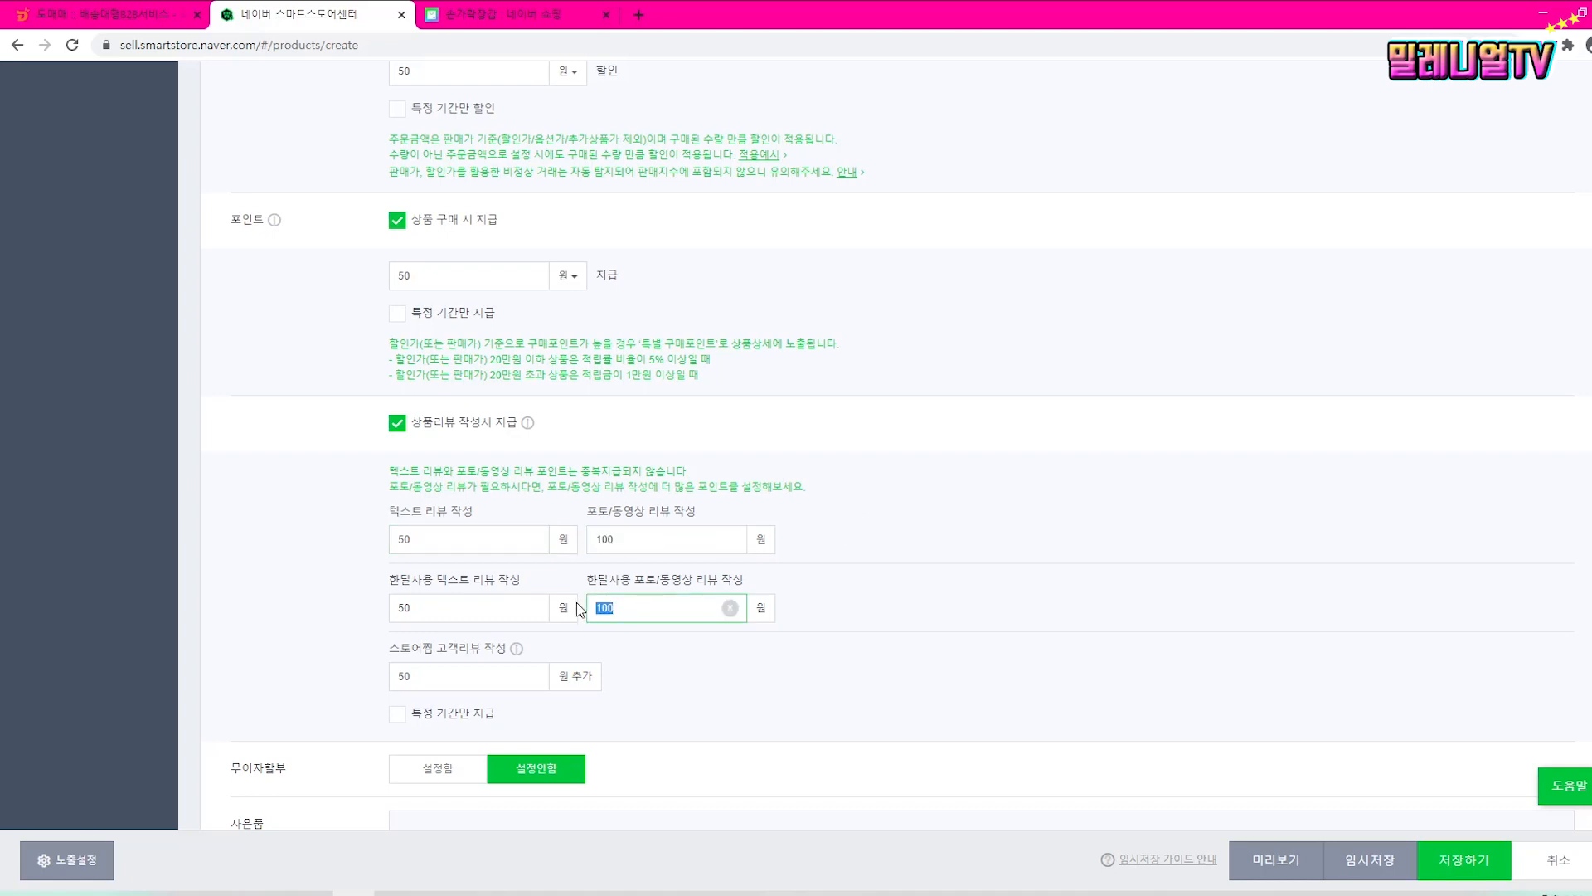
pyautogui.click(457, 608)
pyautogui.click(392, 540)
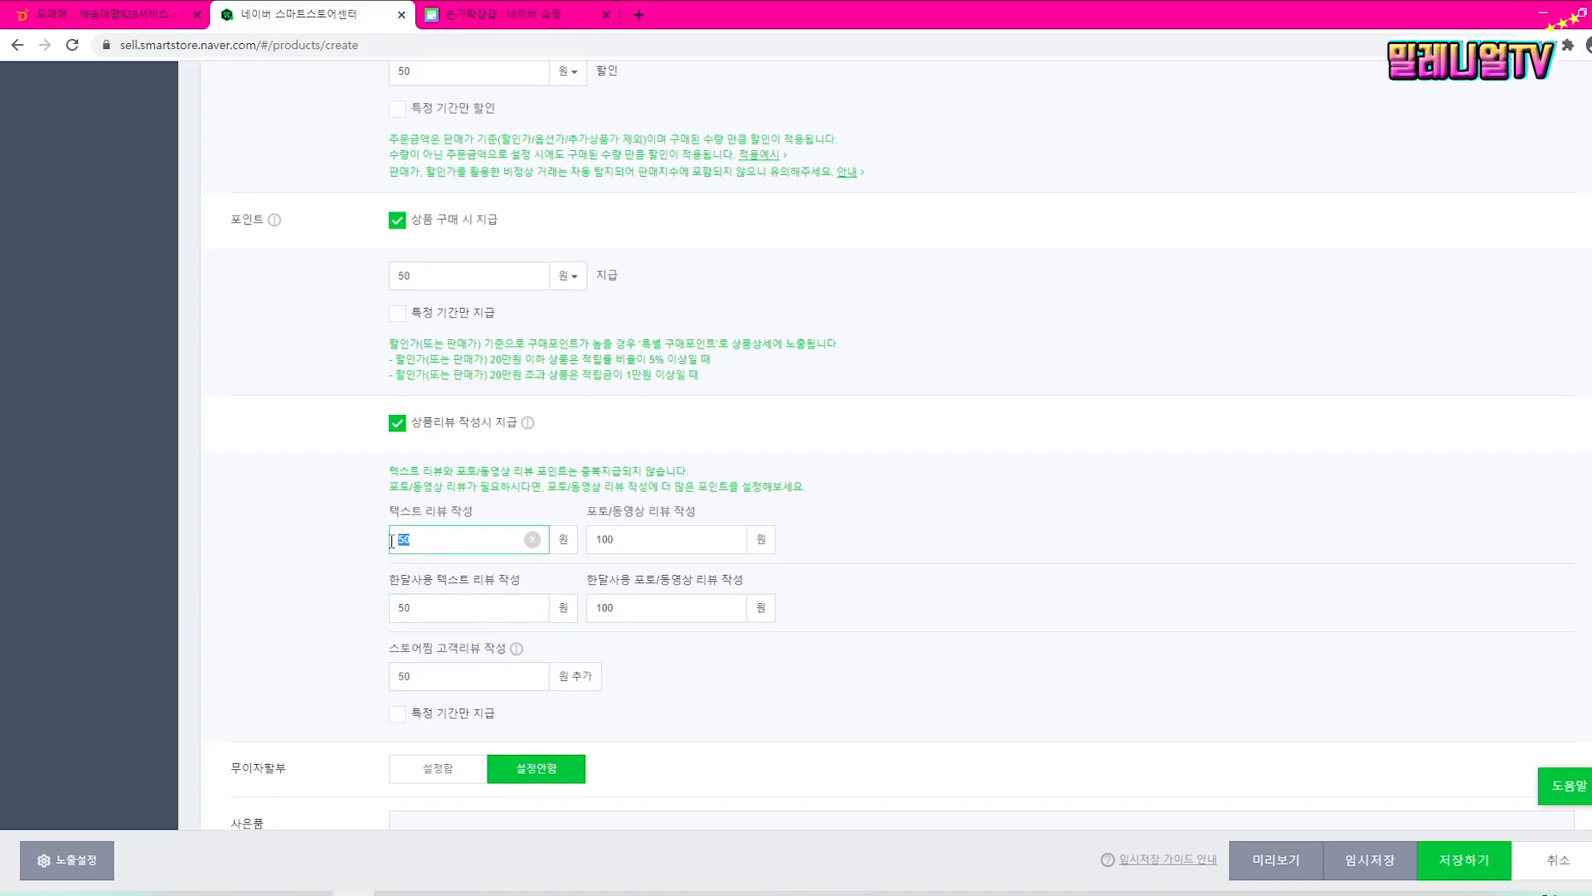
pyautogui.click(656, 542)
pyautogui.click(628, 618)
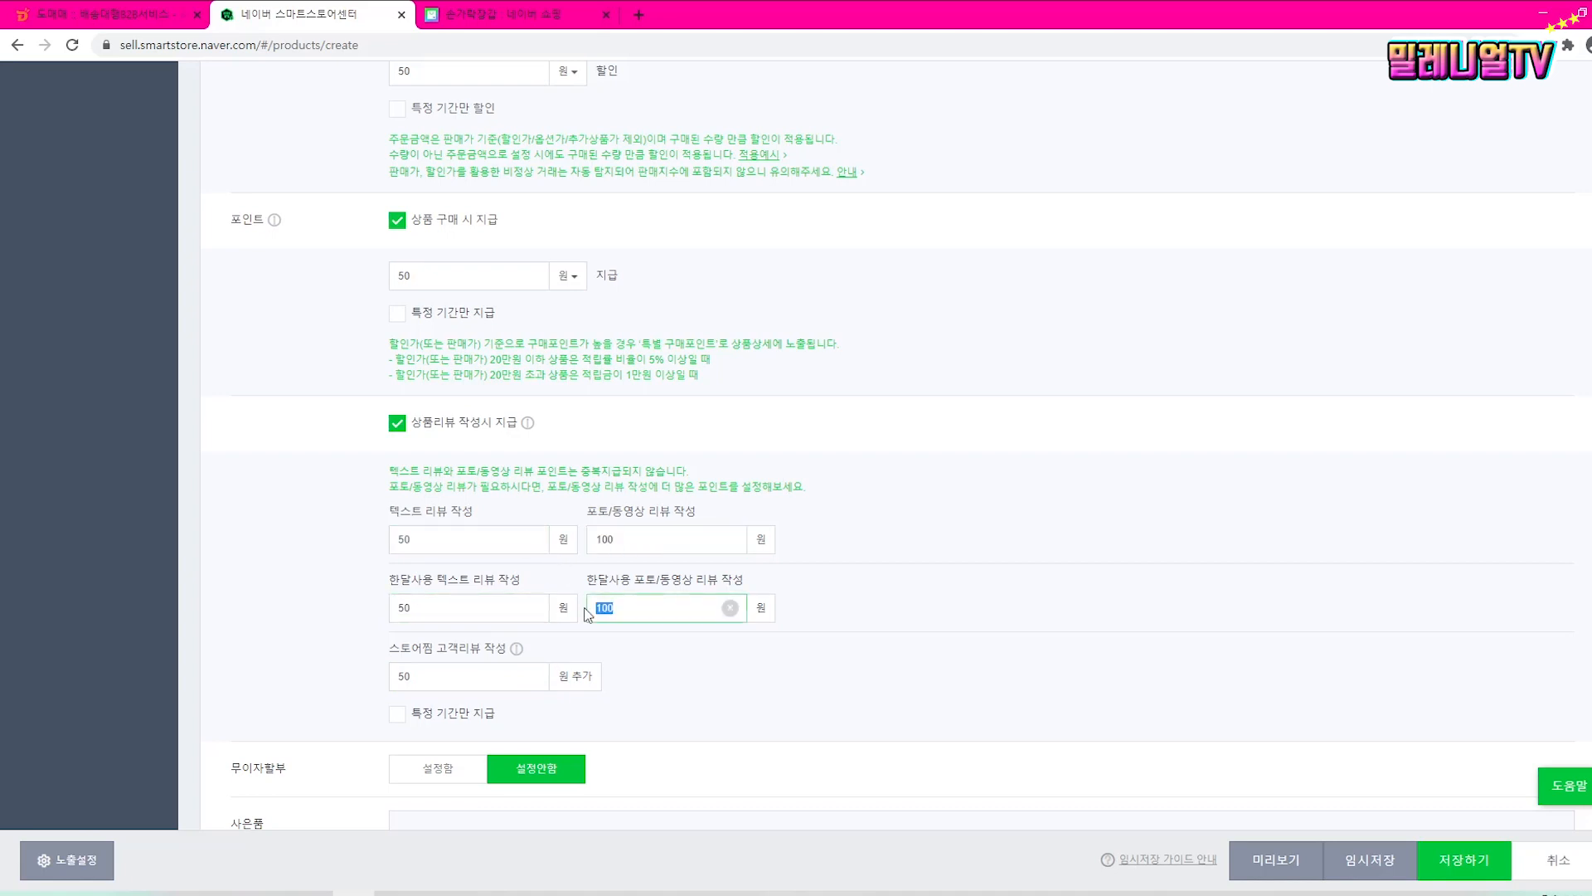
pyautogui.click(464, 540)
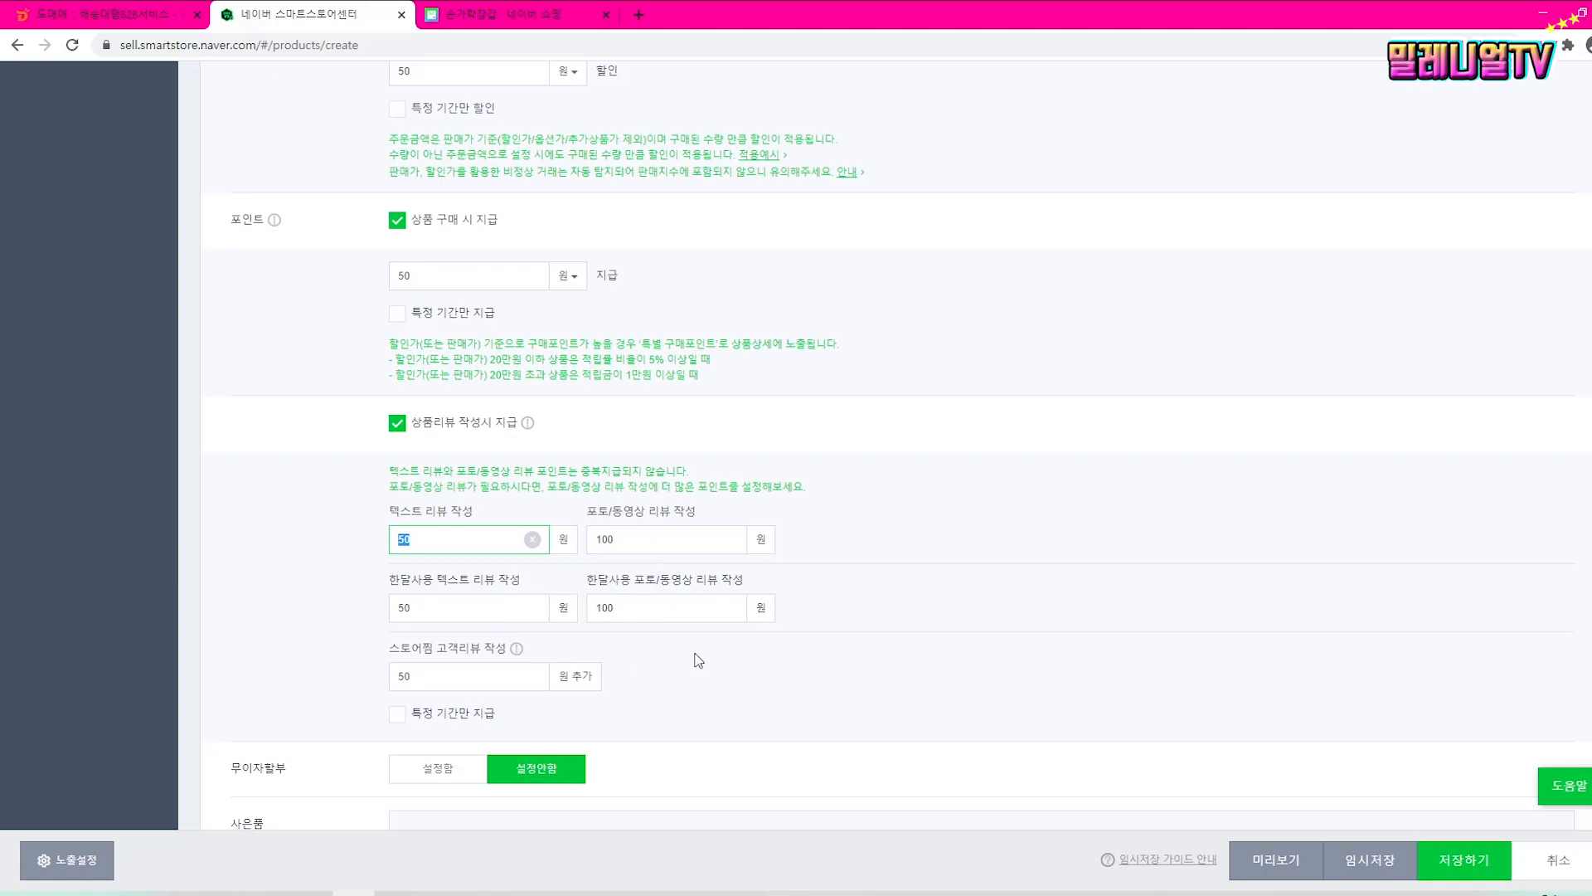
# Step: Enter 스토어찜 할인쿠폰 as the event (이벤트) text and clear it again
pyautogui.scroll(-5, 841, 447)
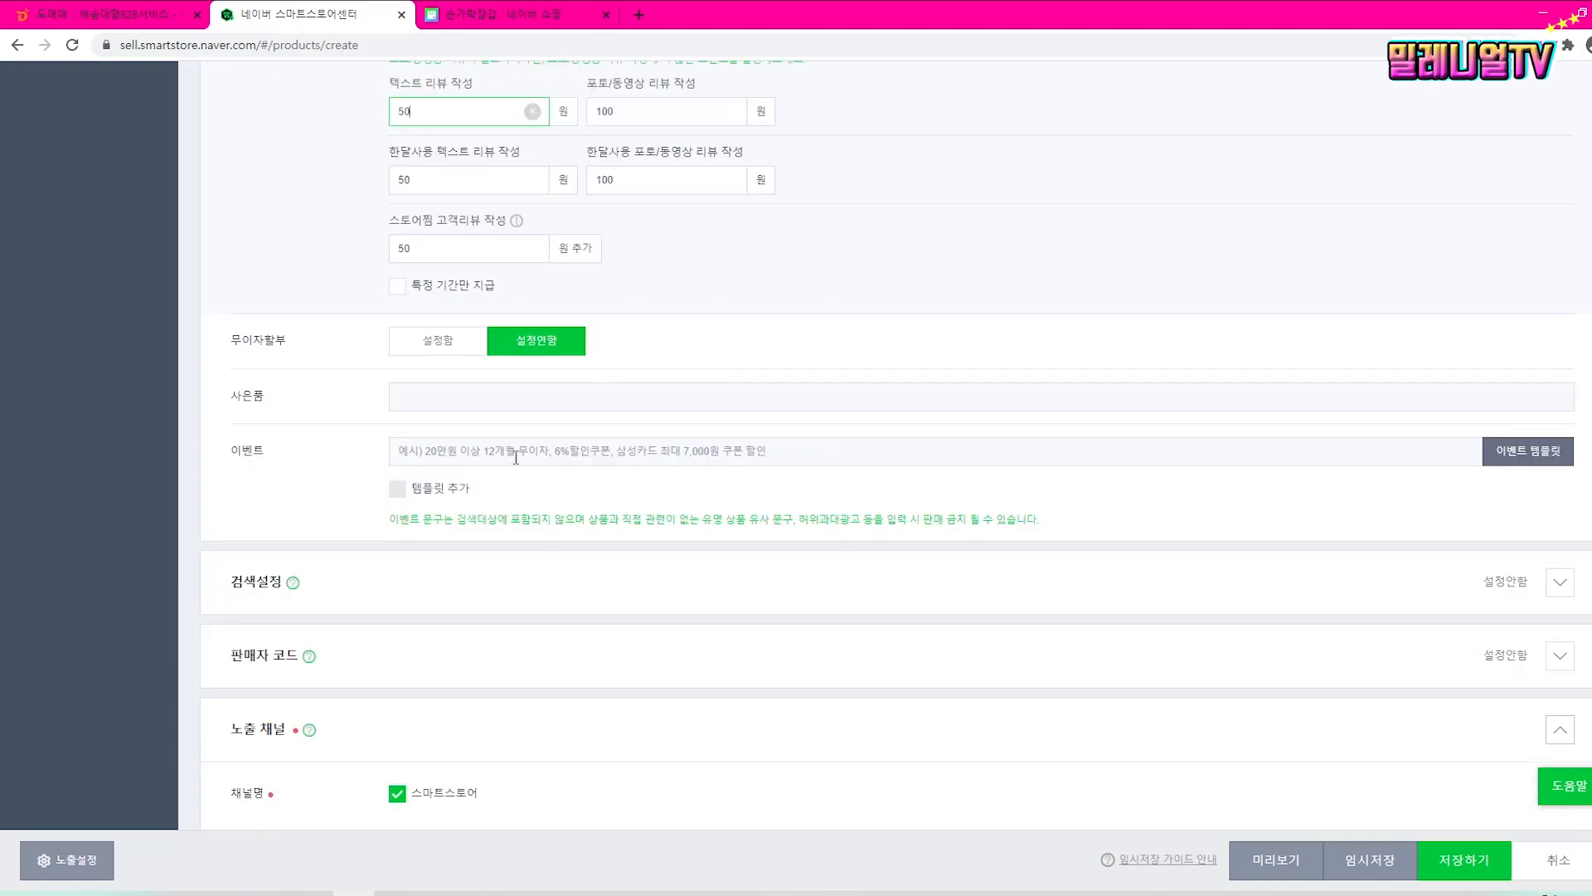
pyautogui.click(787, 452)
pyautogui.write('스토어찜 할인쿠폰')
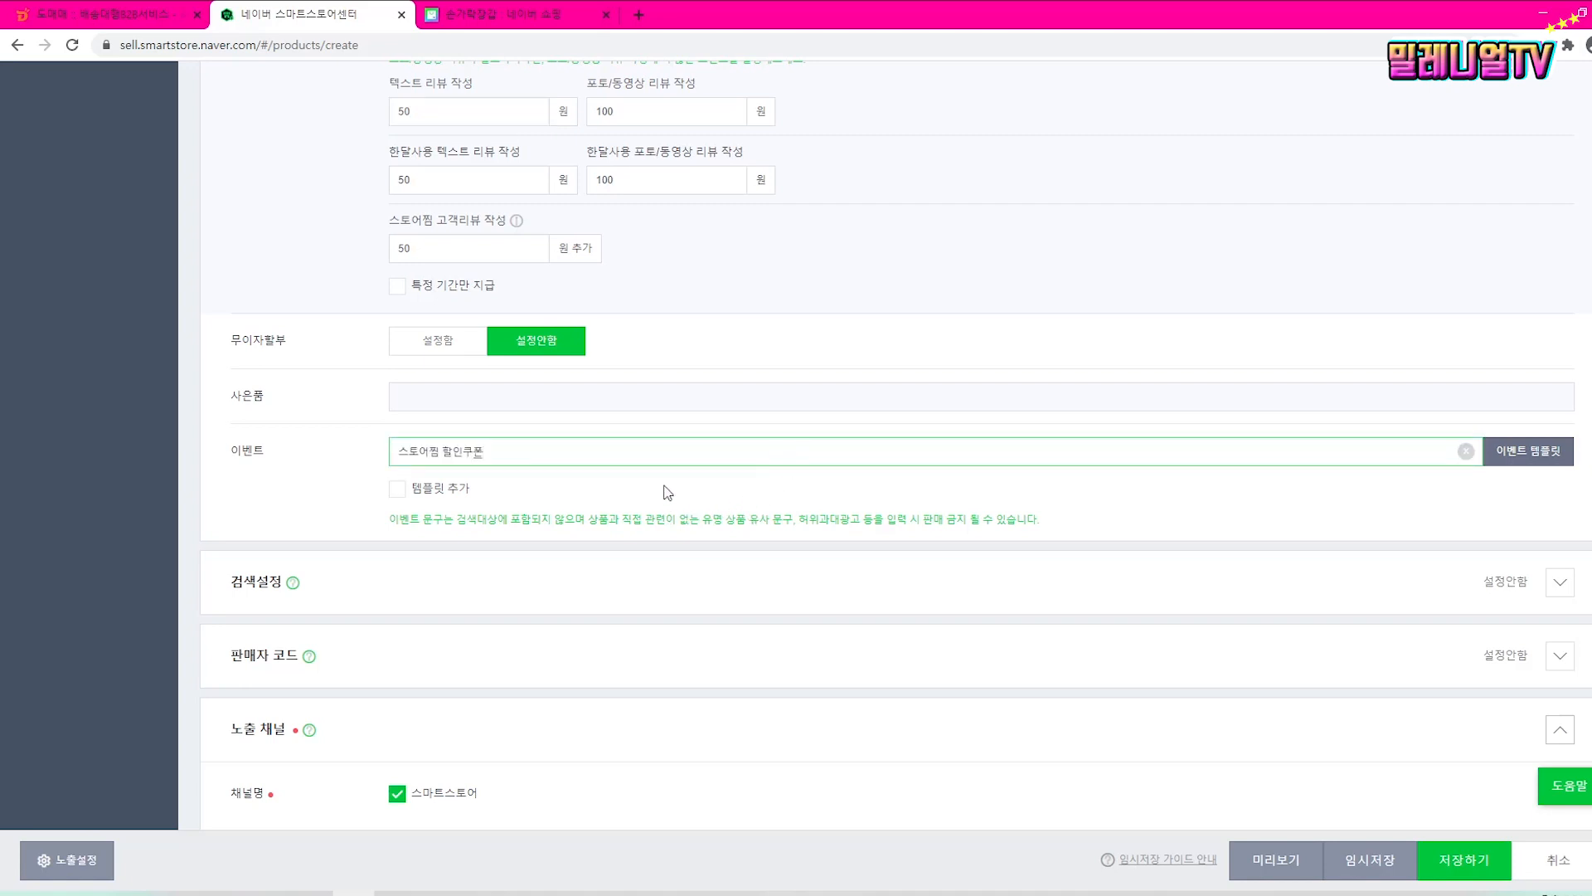
pyautogui.hotkey('ctrl', 'a')
pyautogui.press('BackSpace')
pyautogui.click(749, 478)
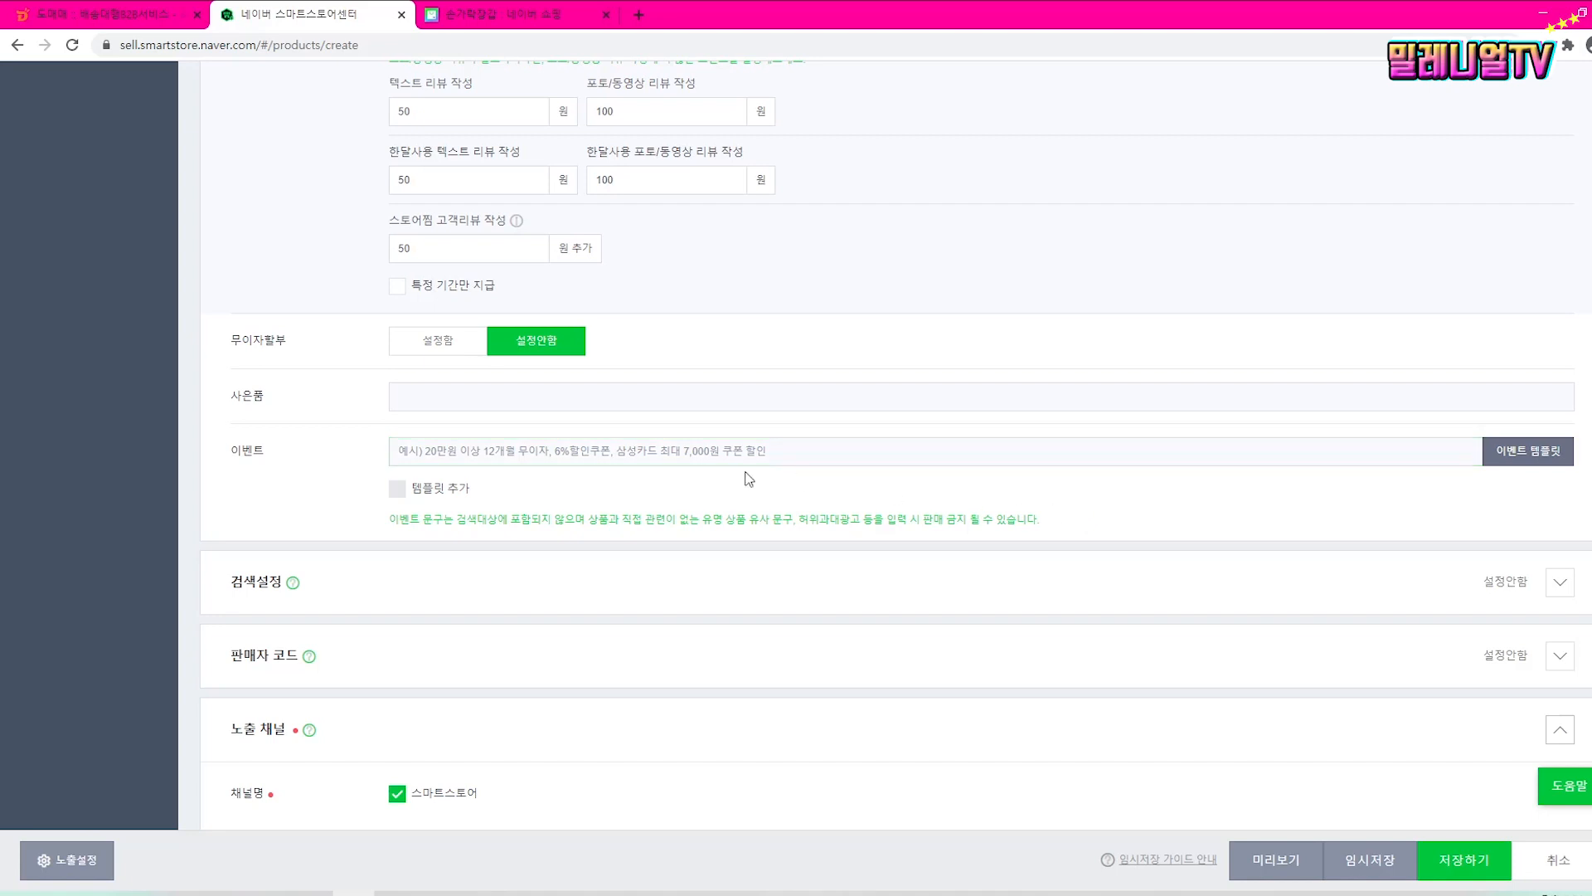
# Step: Expand the search settings (검색설정) and add the target tags (타겟형 태그) 30대 and 40대
pyautogui.scroll(-1, 647, 489)
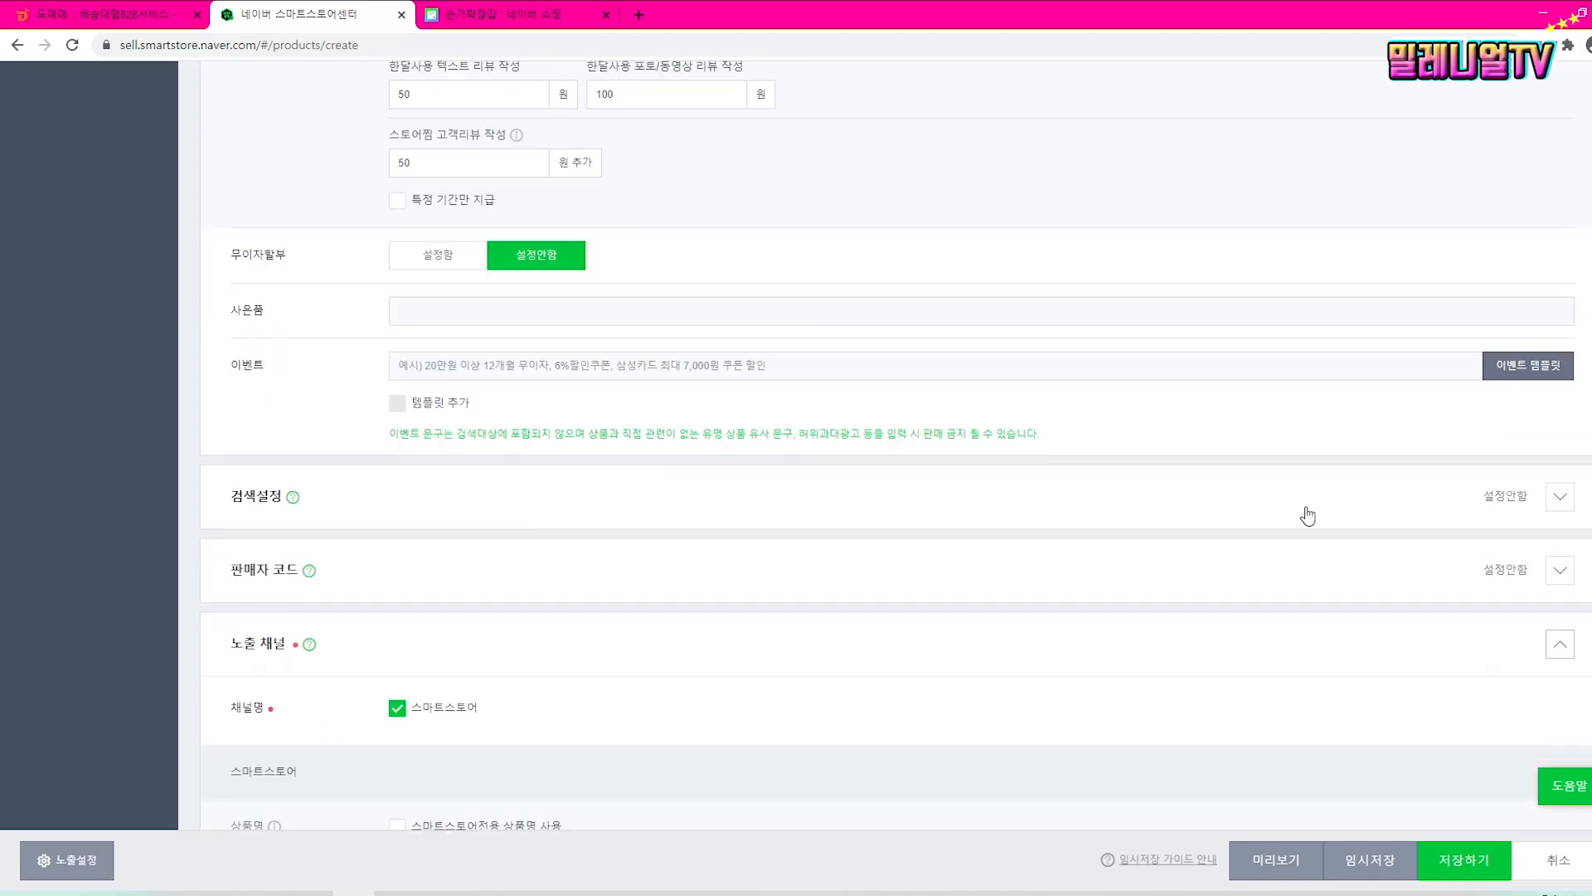
pyautogui.click(1569, 508)
pyautogui.scroll(-2, 928, 481)
pyautogui.scroll(-1, 917, 515)
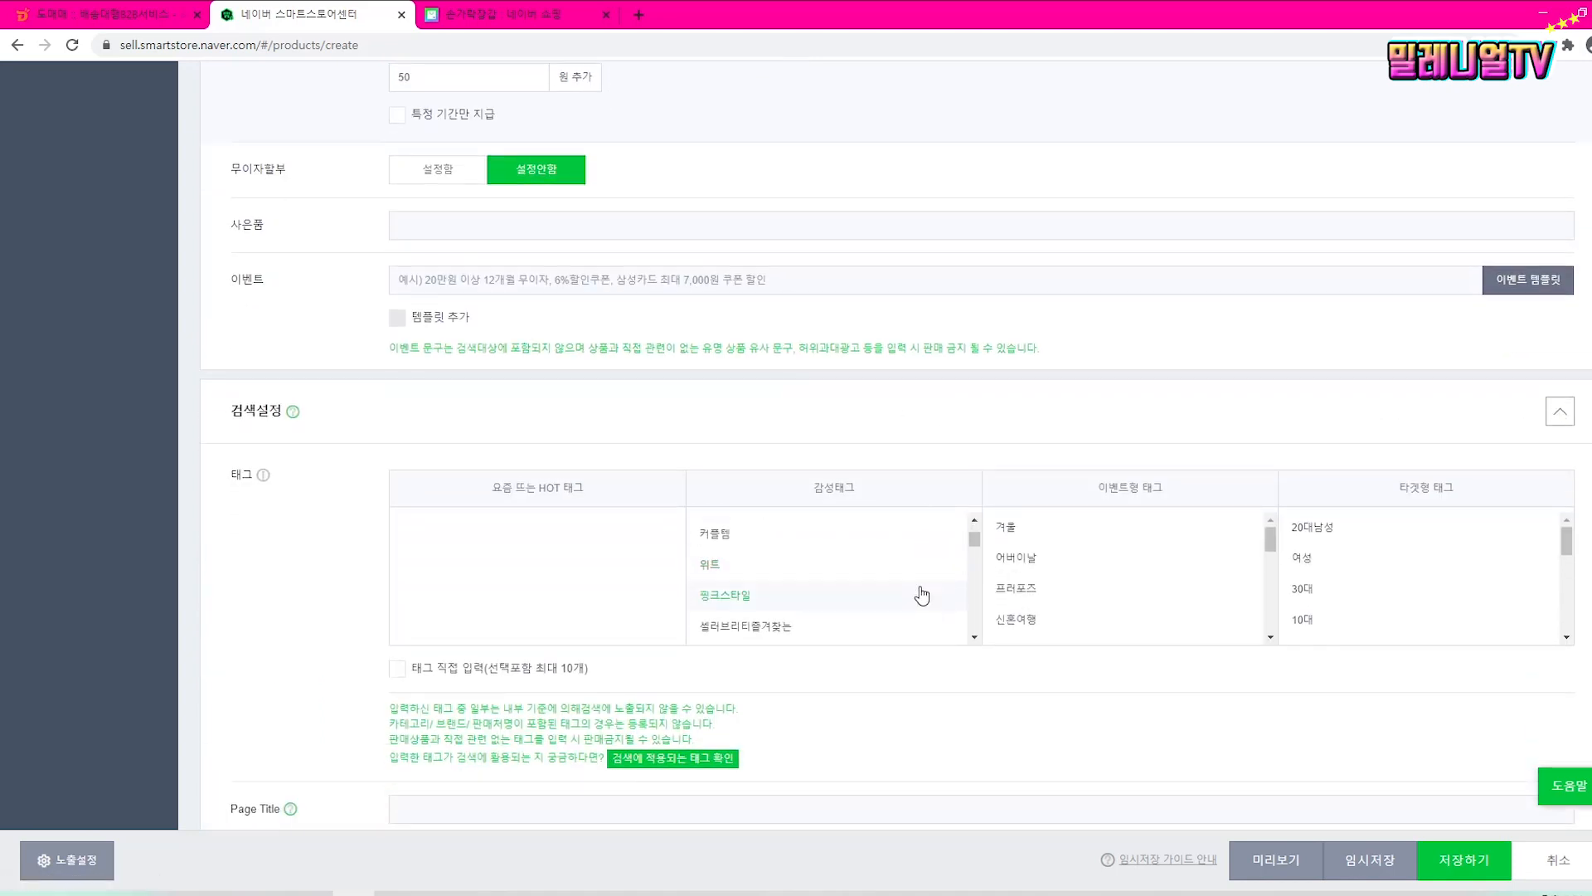
pyautogui.scroll(-1, 929, 655)
pyautogui.scroll(-1, 941, 714)
pyautogui.scroll(1, 975, 359)
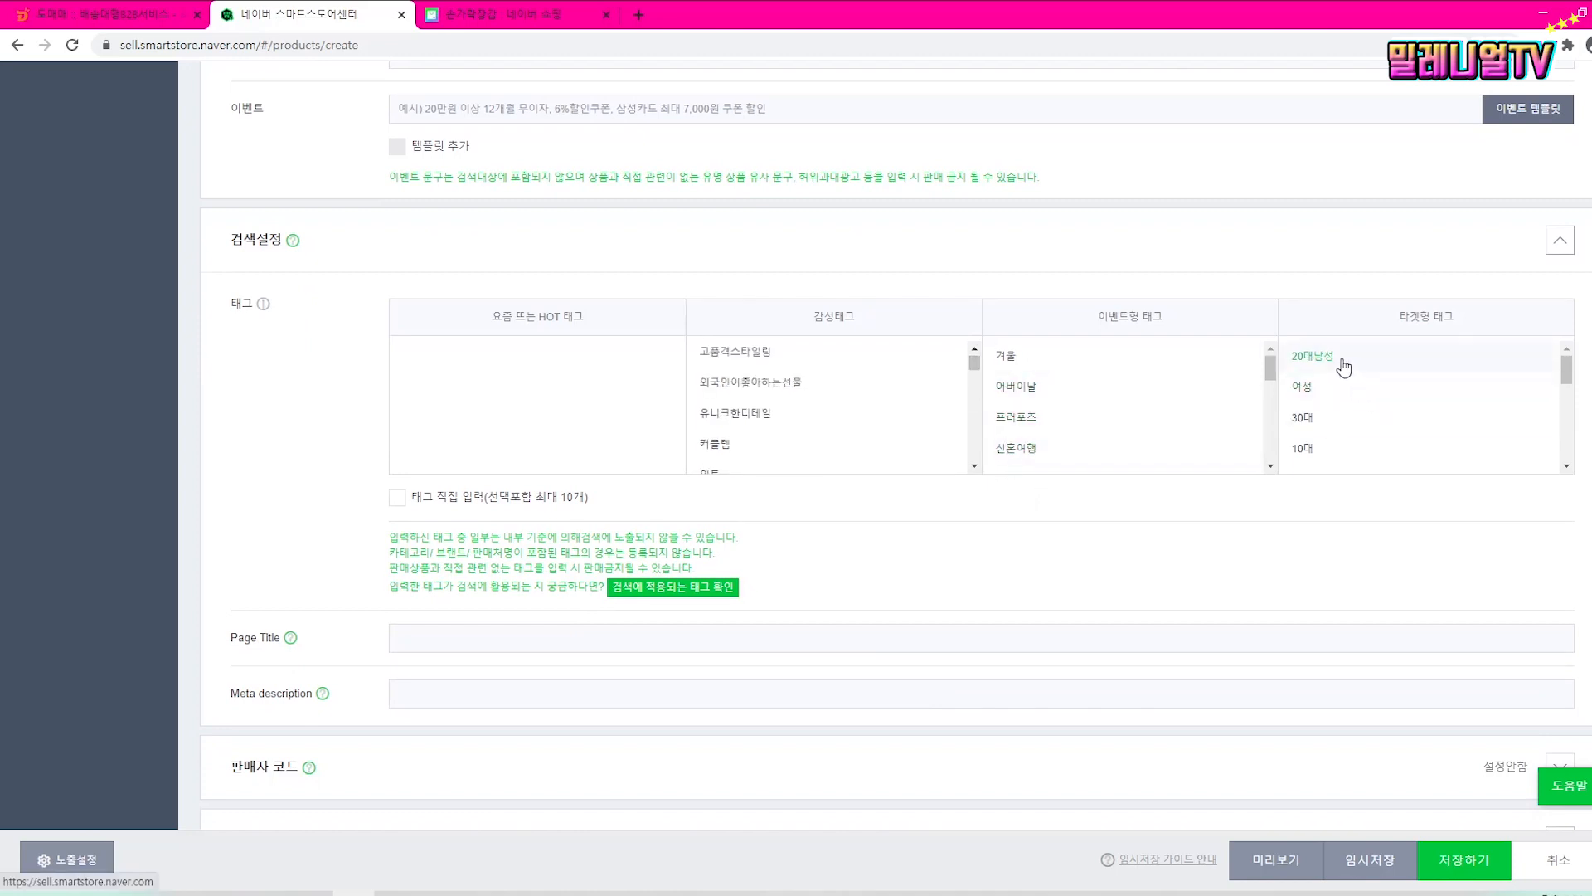
pyautogui.click(1354, 419)
pyautogui.moveTo(1559, 365); pyautogui.dragTo(1569, 425)
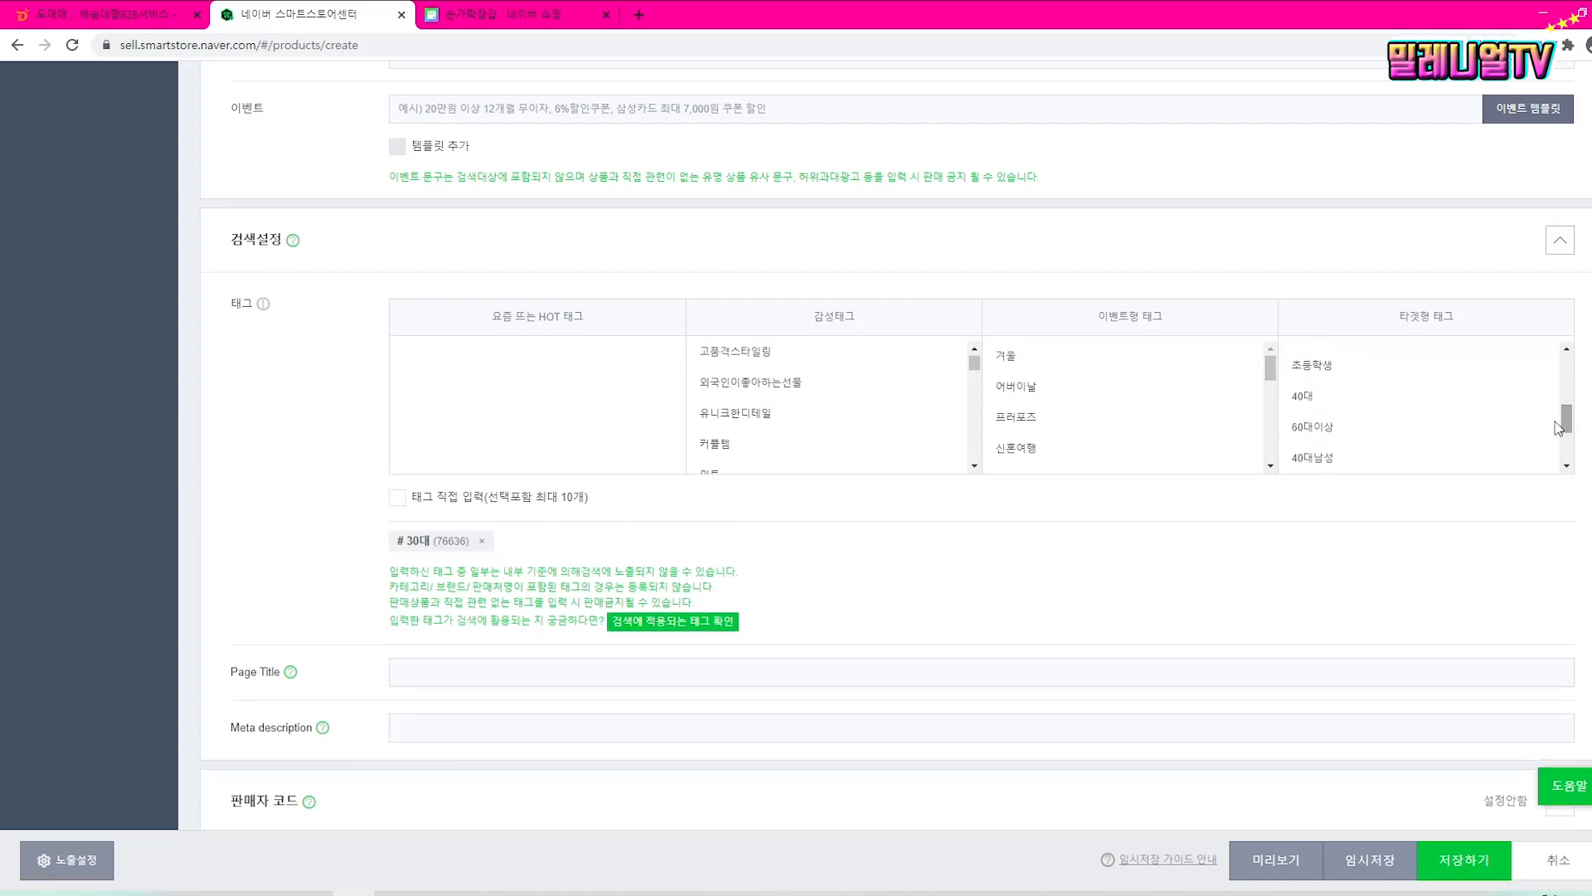
pyautogui.click(1348, 404)
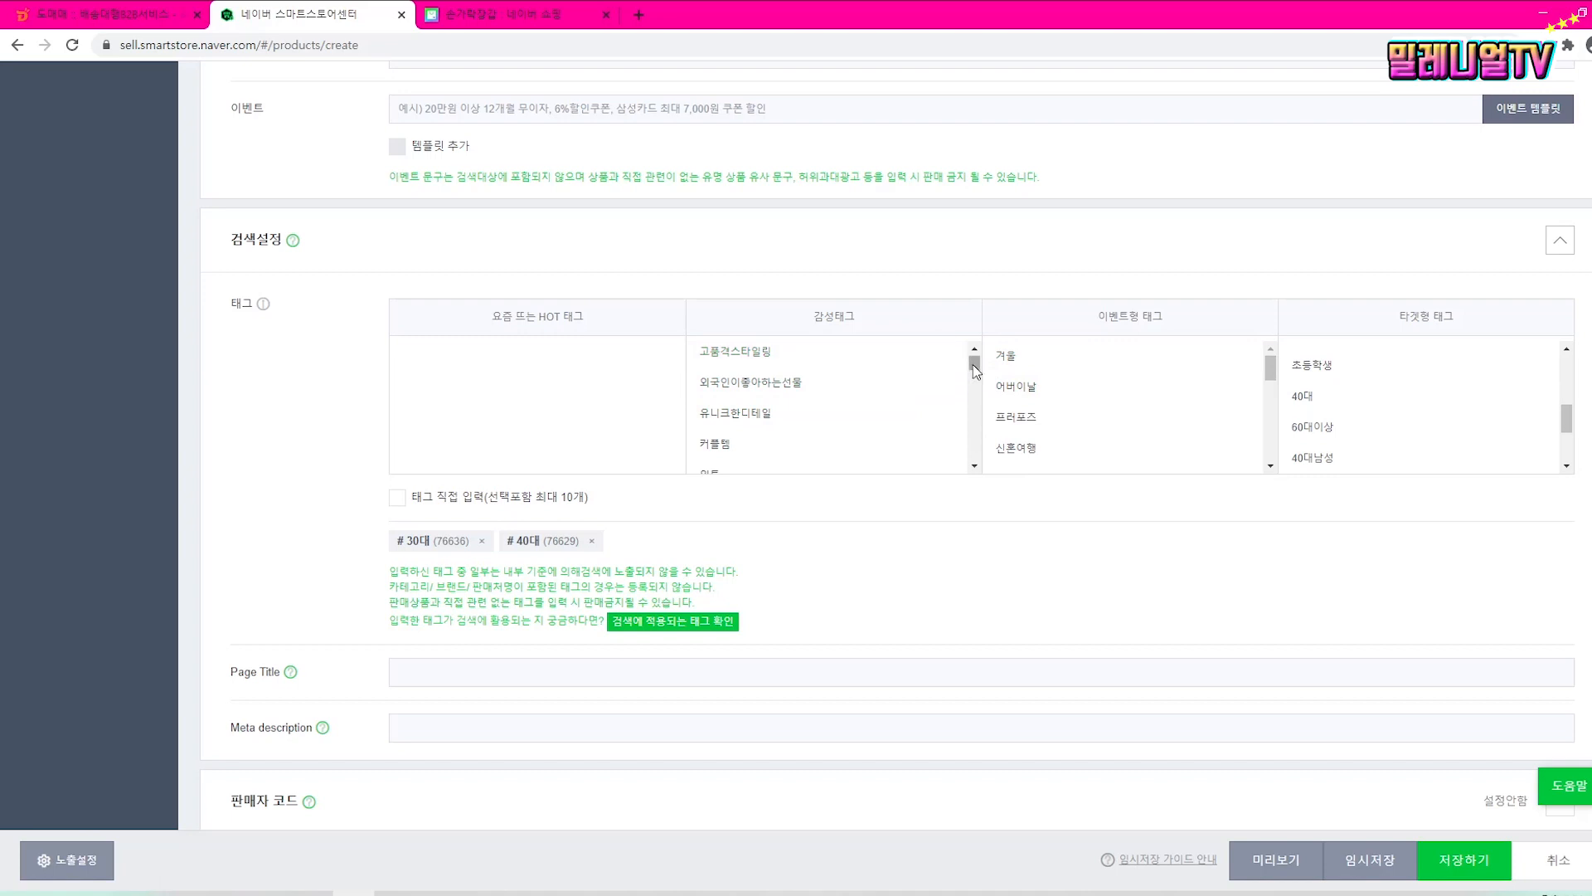
# Step: Add the emotional tags (감성태그) 캐주얼장갑, 군더더기없는스타일 and 부드러운장갑
pyautogui.moveTo(972, 365); pyautogui.dragTo(964, 388)
pyautogui.scroll(-5, 888, 409)
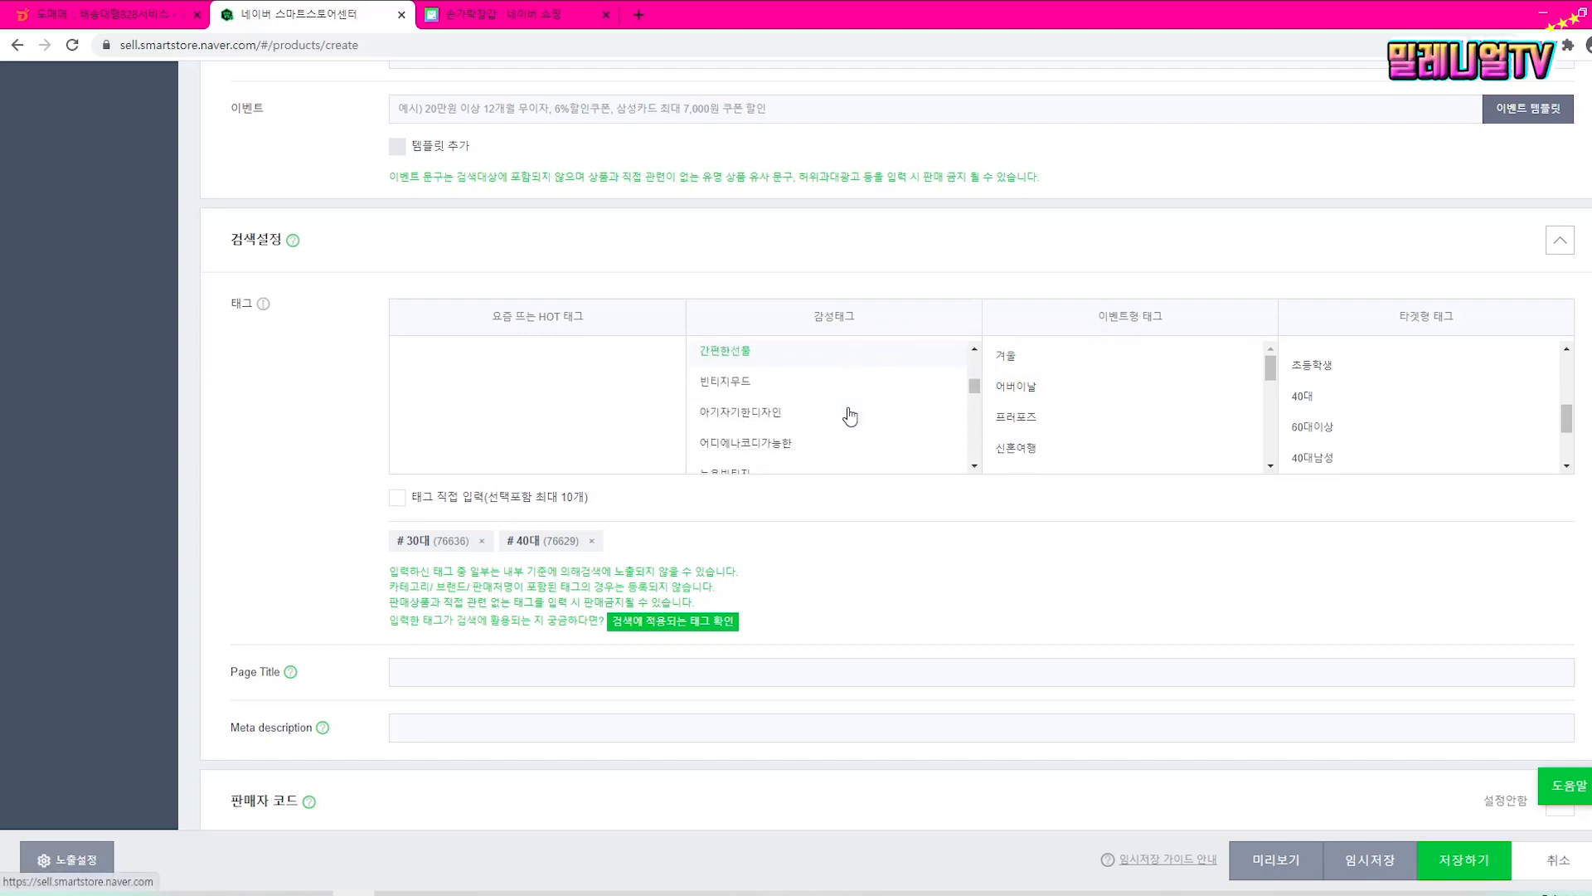
pyautogui.click(767, 411)
pyautogui.scroll(-3, 879, 421)
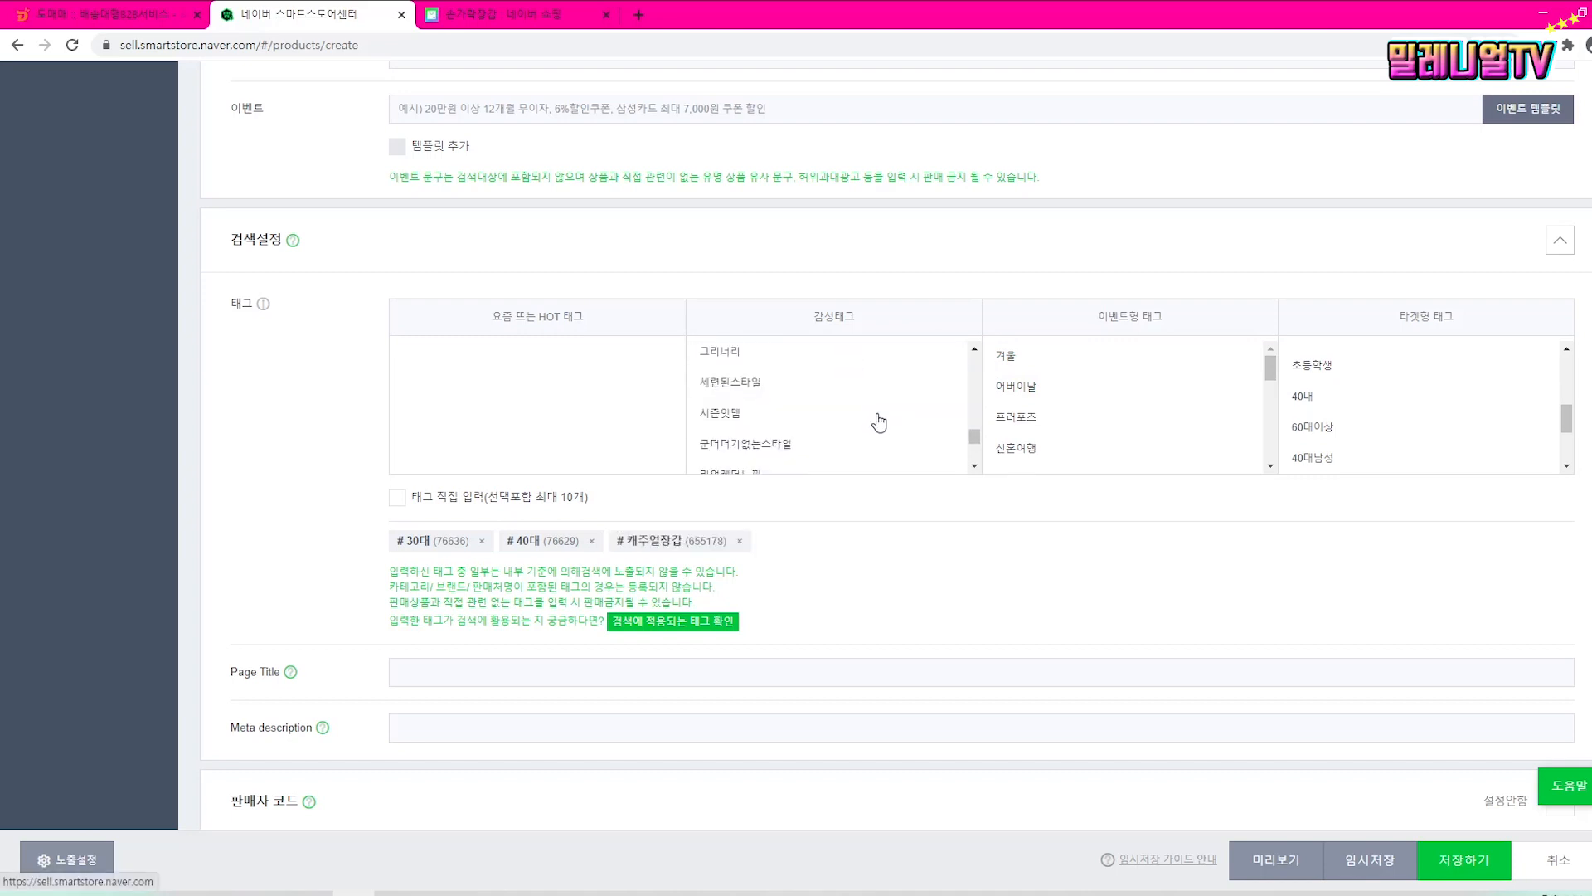
pyautogui.click(798, 448)
pyautogui.scroll(-3, 835, 440)
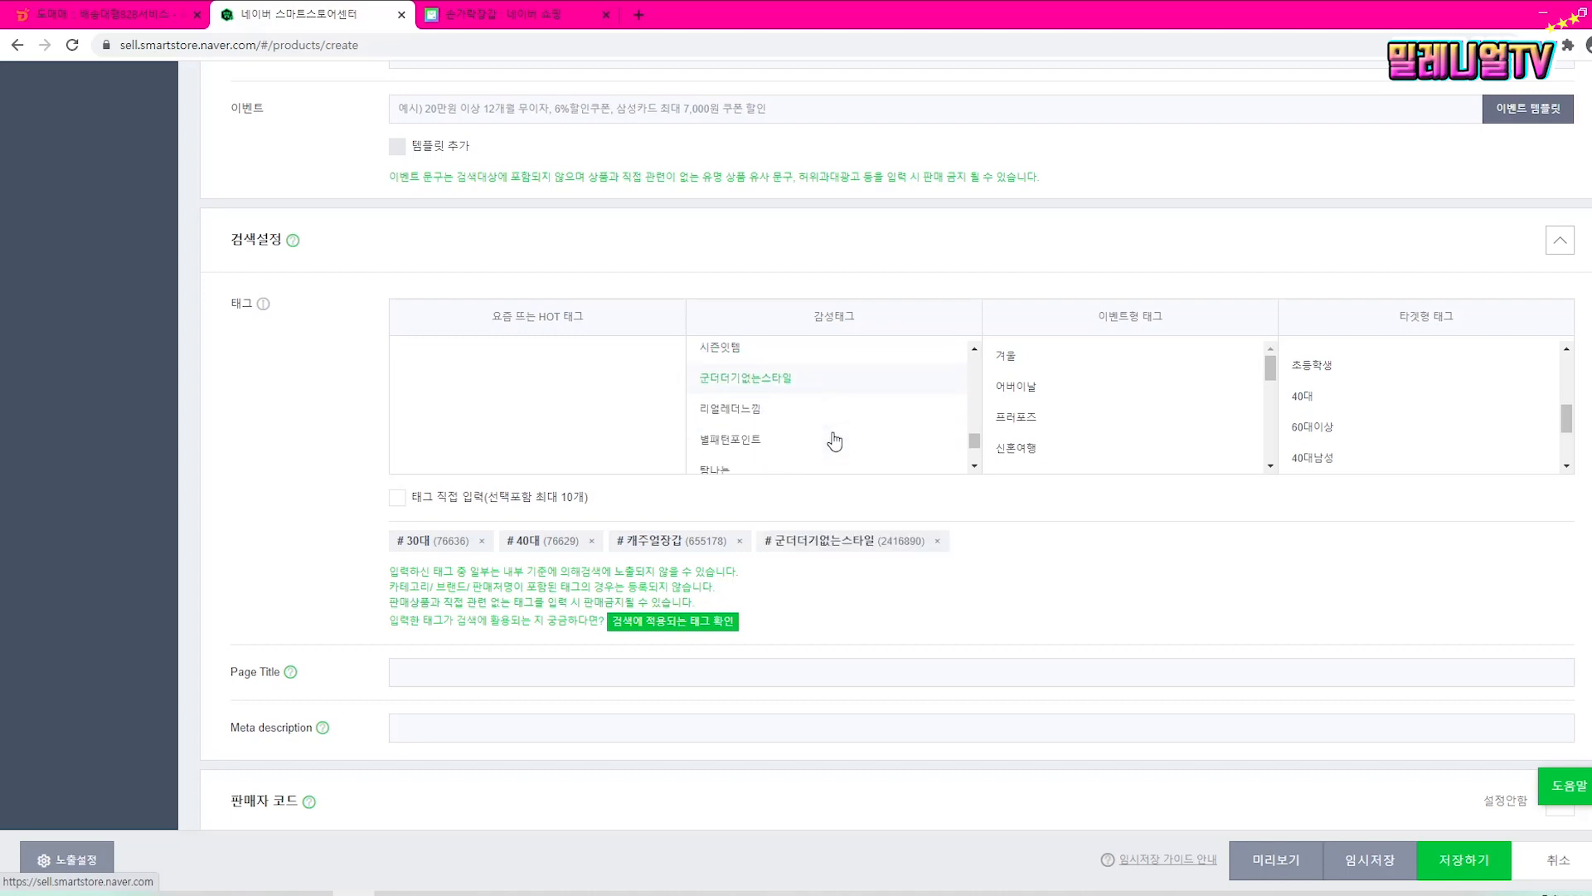
pyautogui.scroll(-3, 870, 431)
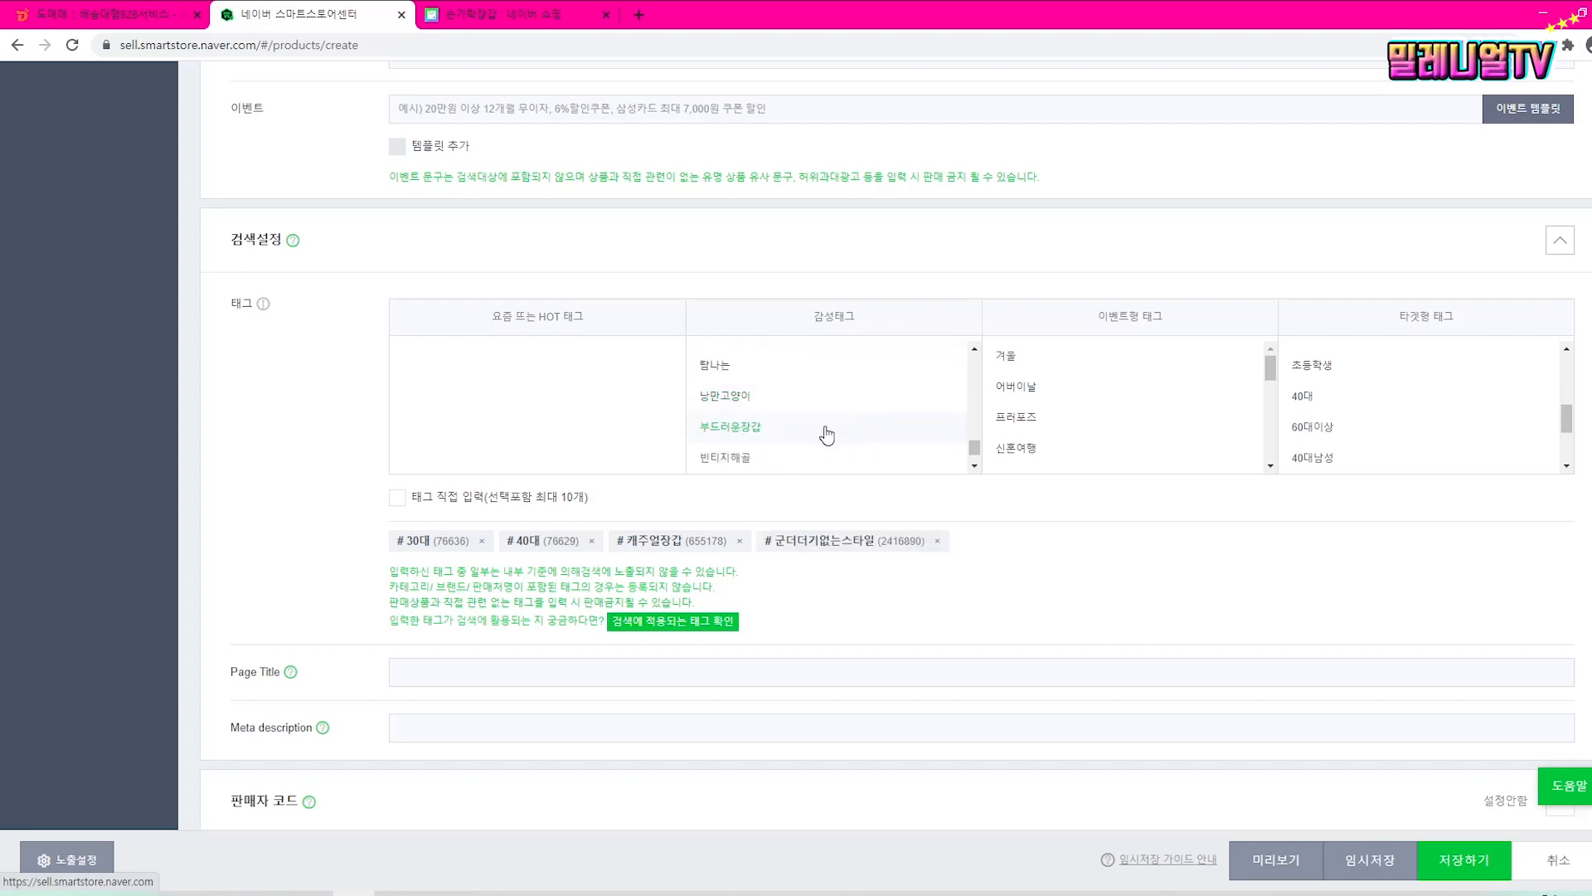
pyautogui.click(827, 433)
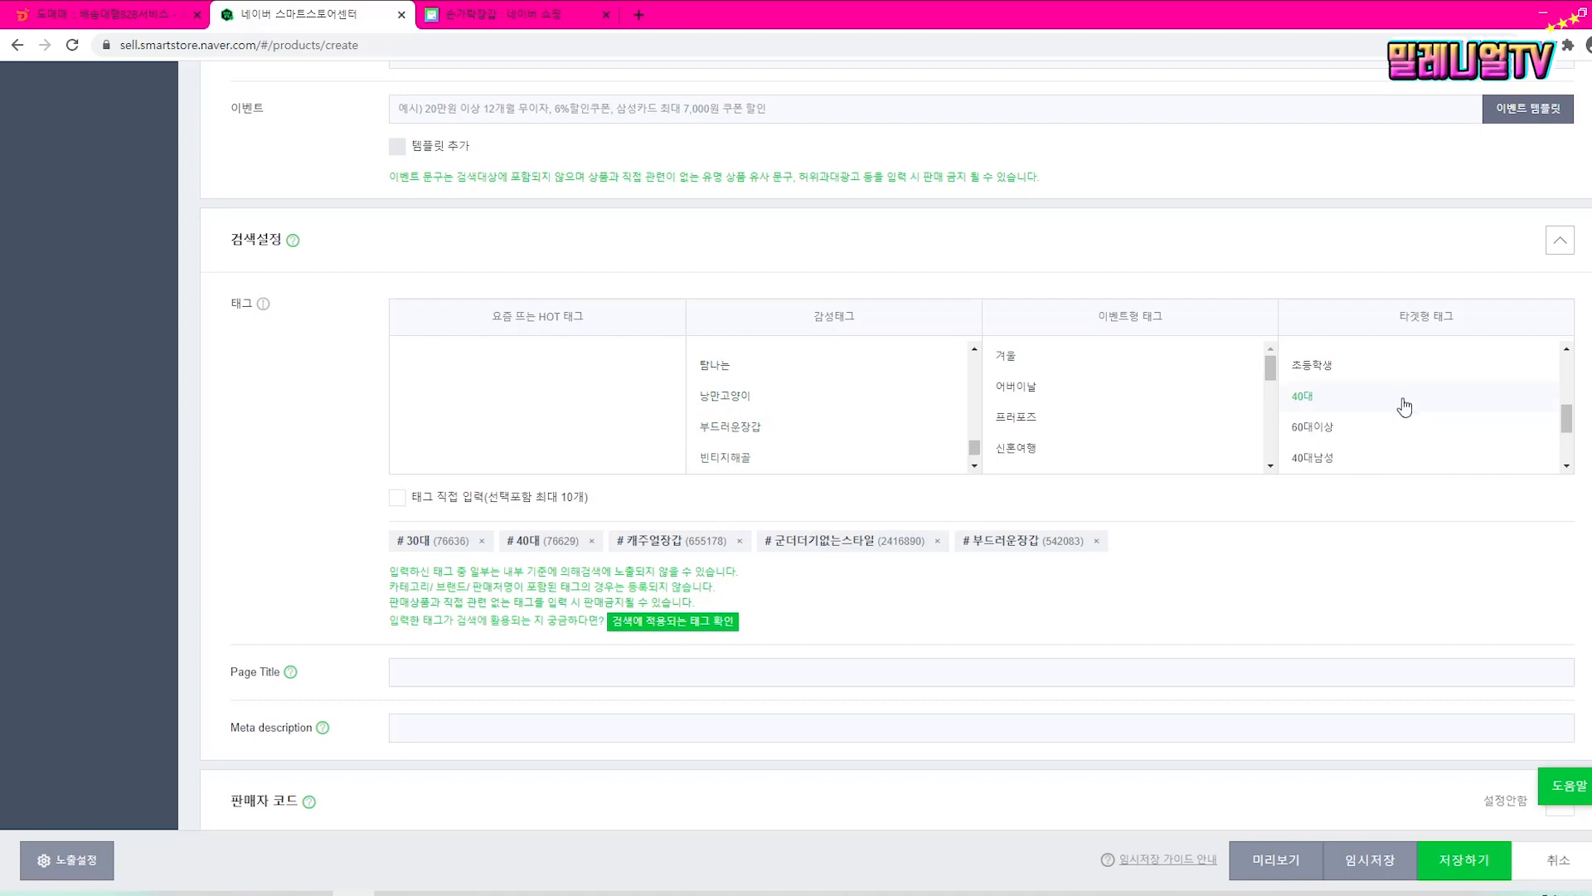
# Step: Enable direct tag entry (태그 직접 입력) and add the tags 반장갑 and 손가락장갑
pyautogui.click(398, 498)
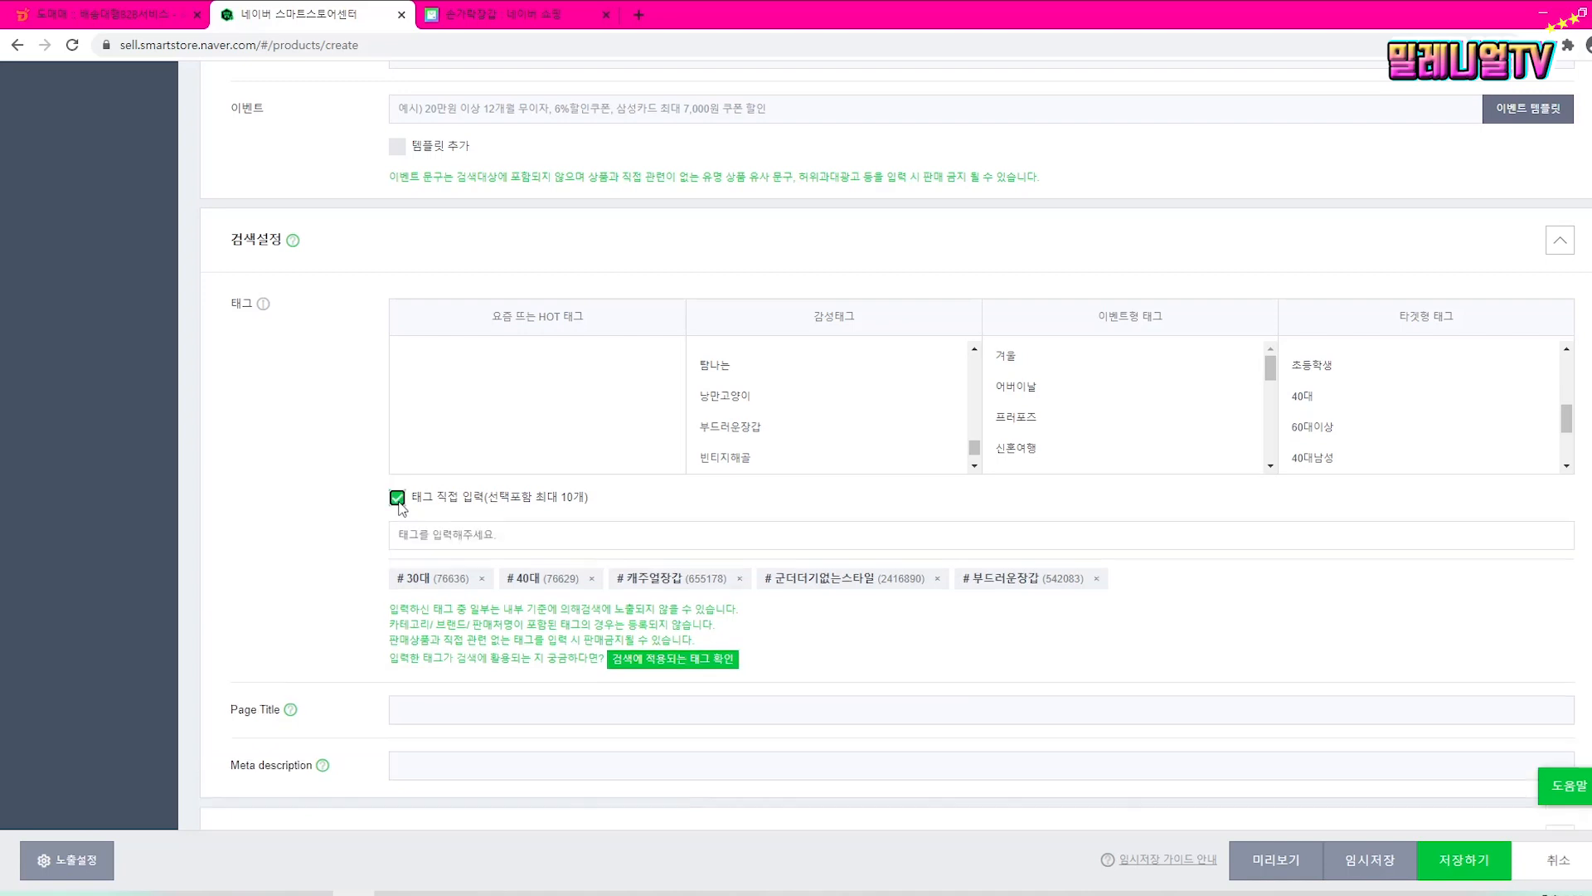
pyautogui.click(642, 541)
pyautogui.write('ㅂ')
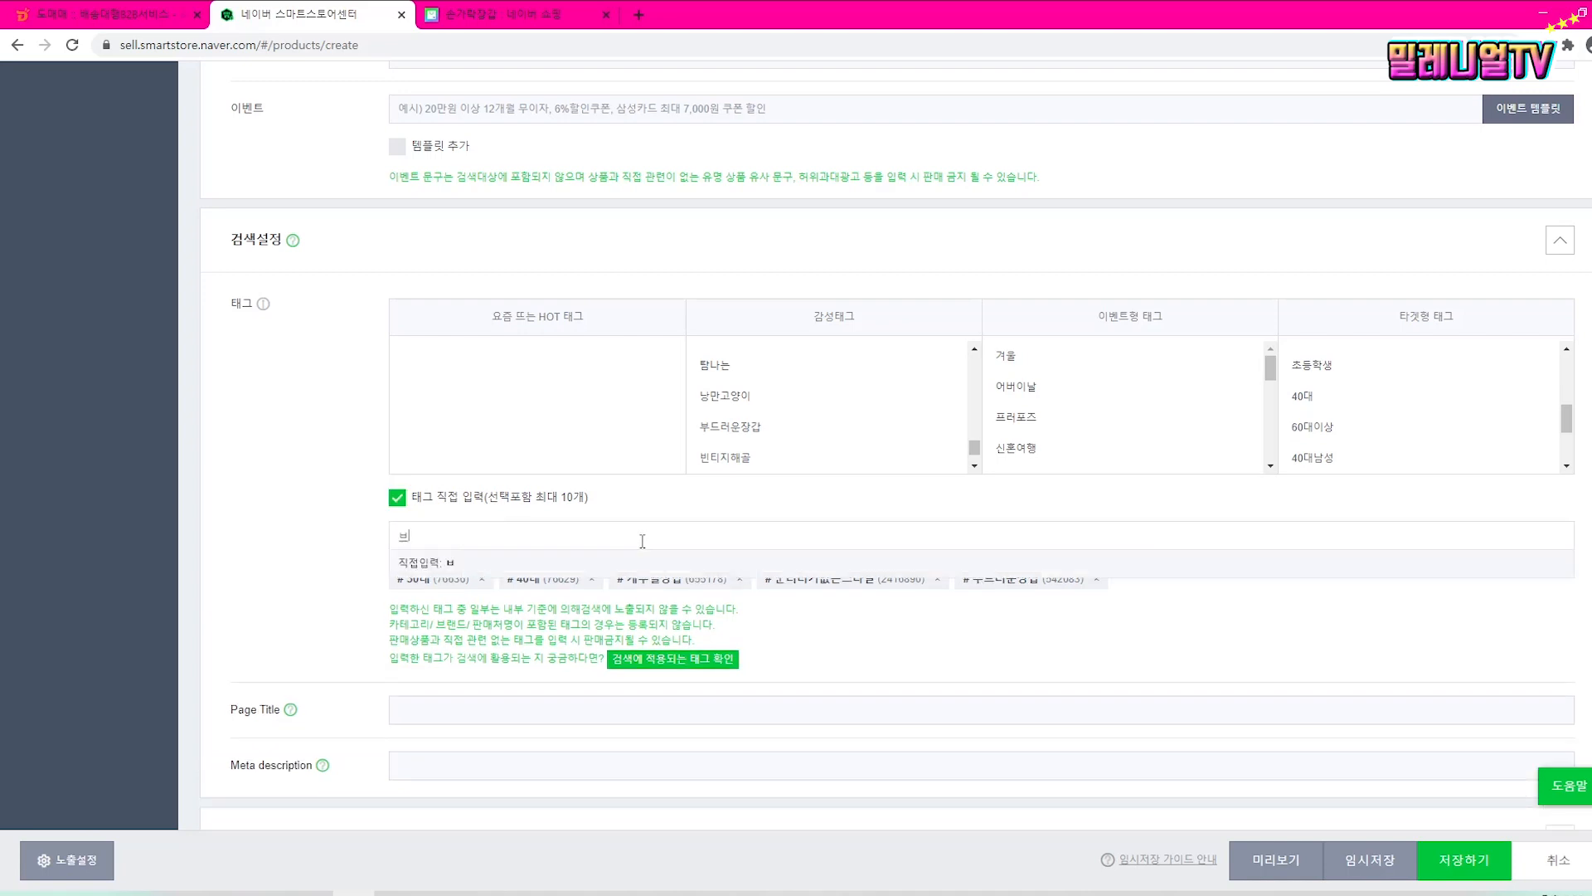
pyautogui.write('장갑')
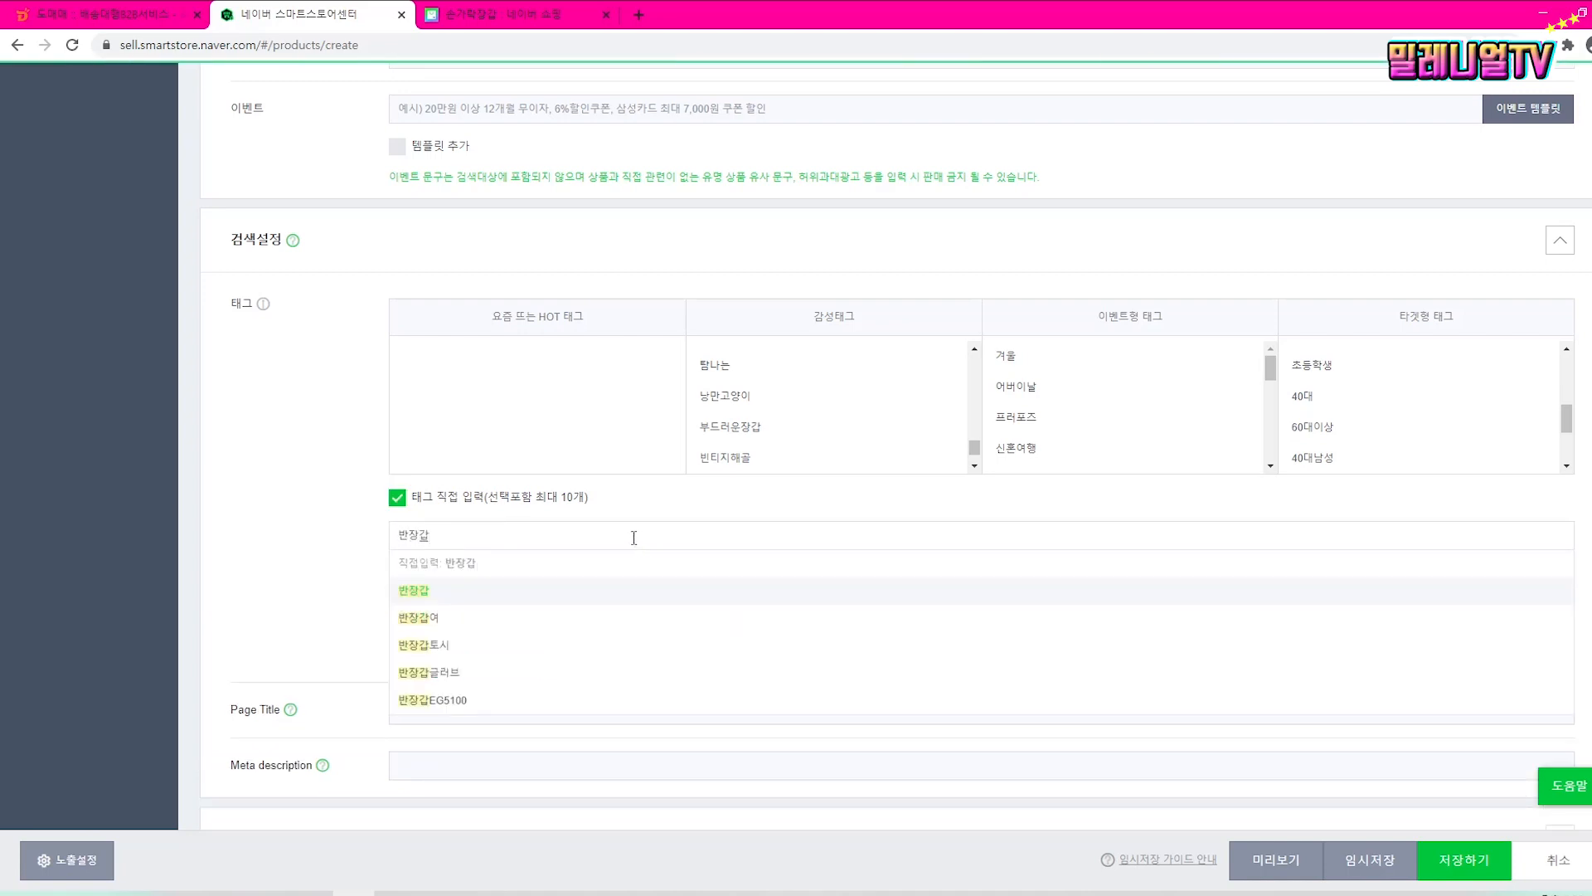
pyautogui.click(409, 591)
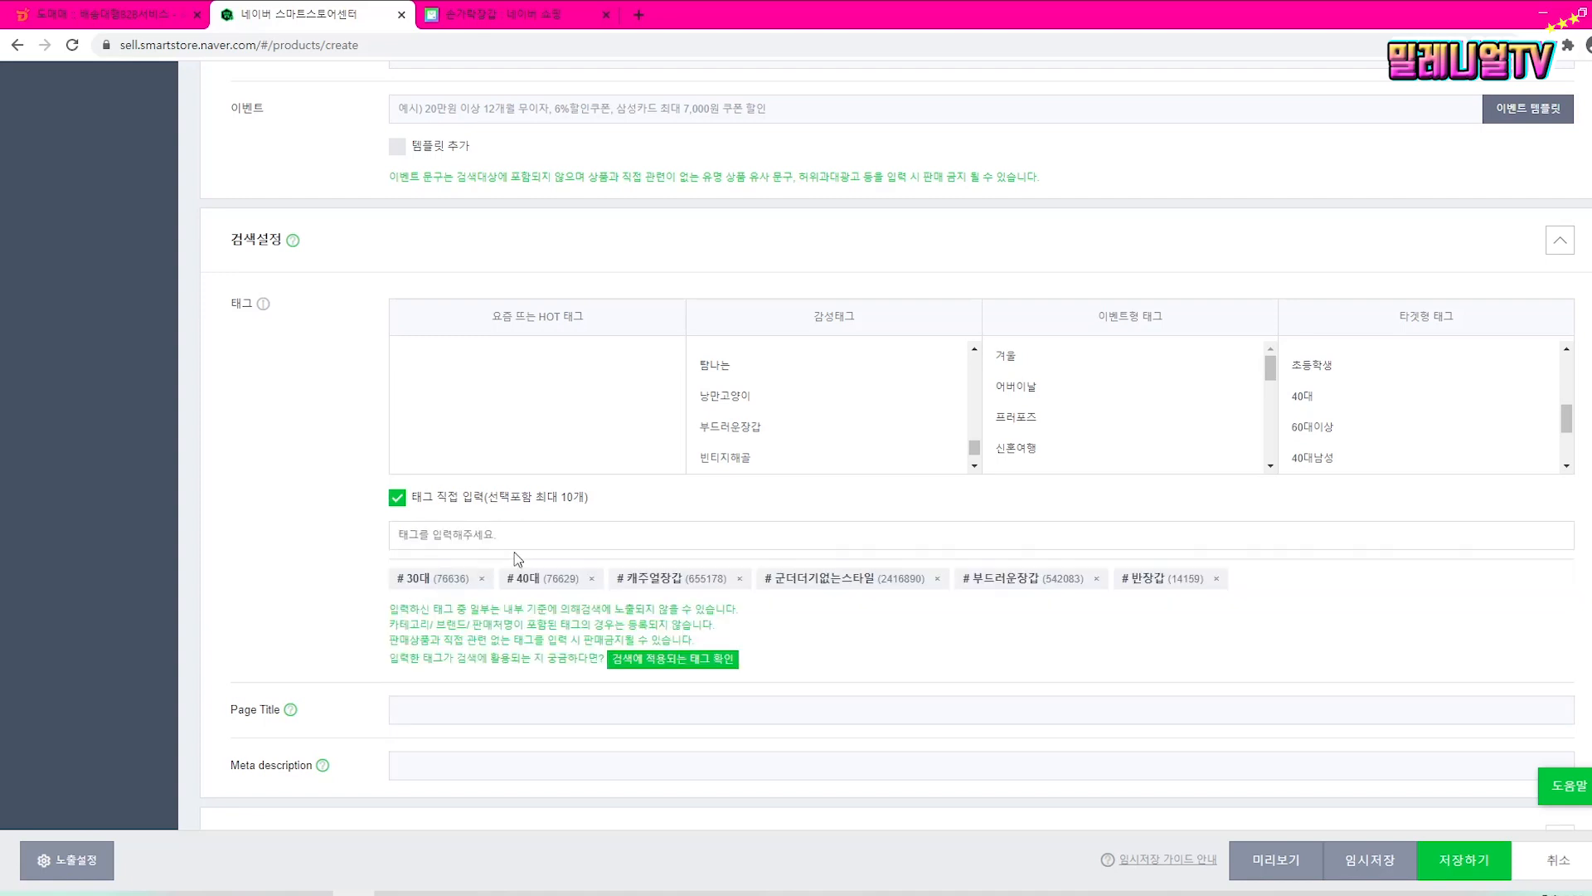
pyautogui.write('손가락장그')
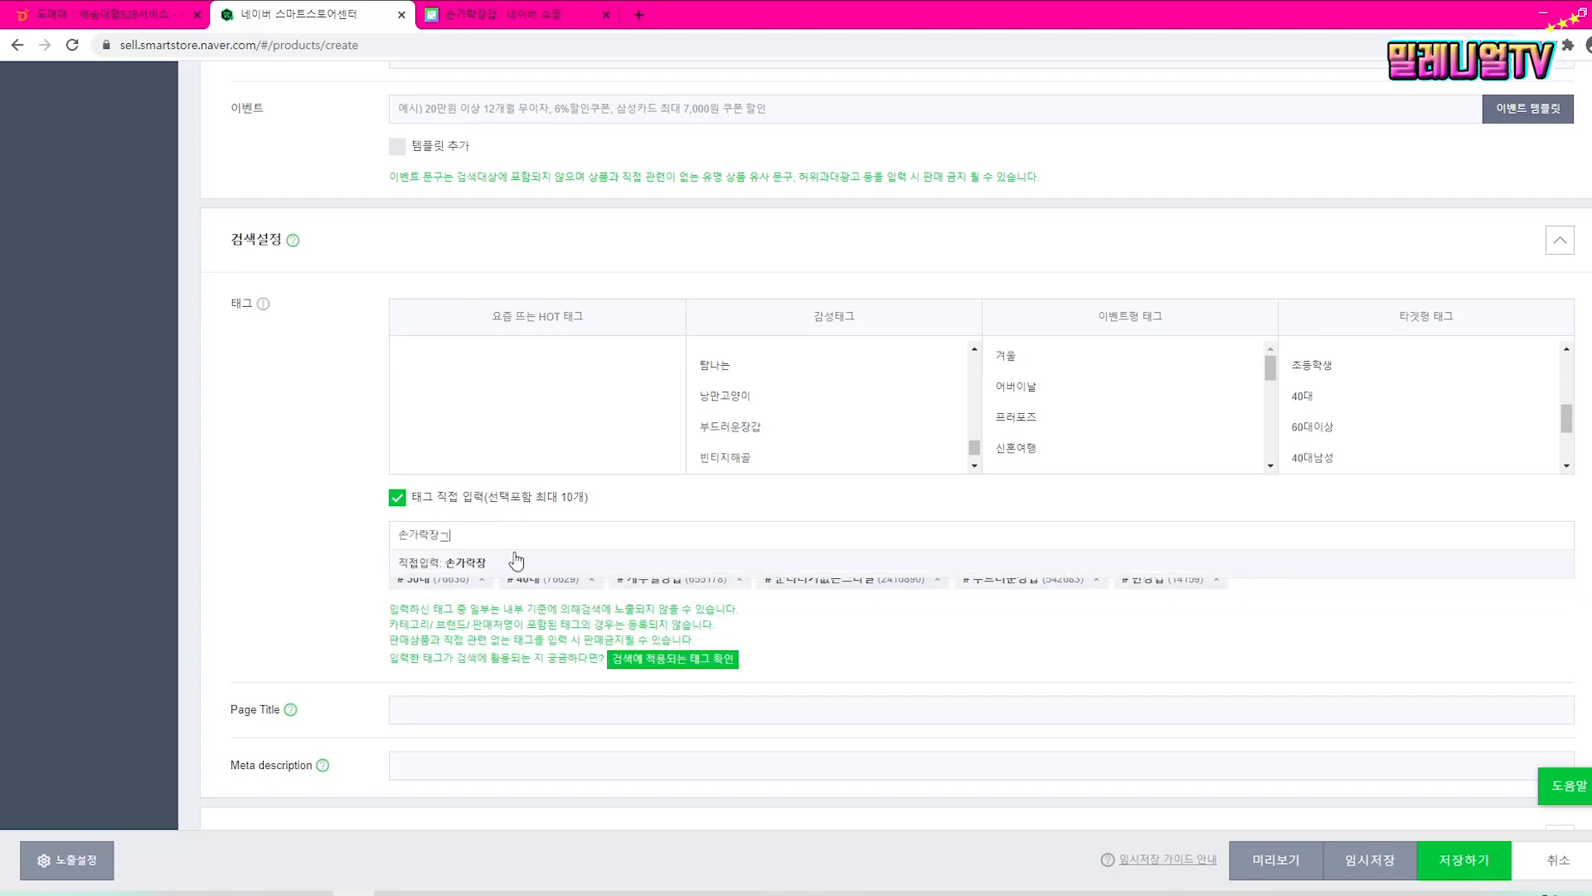
pyautogui.click(514, 561)
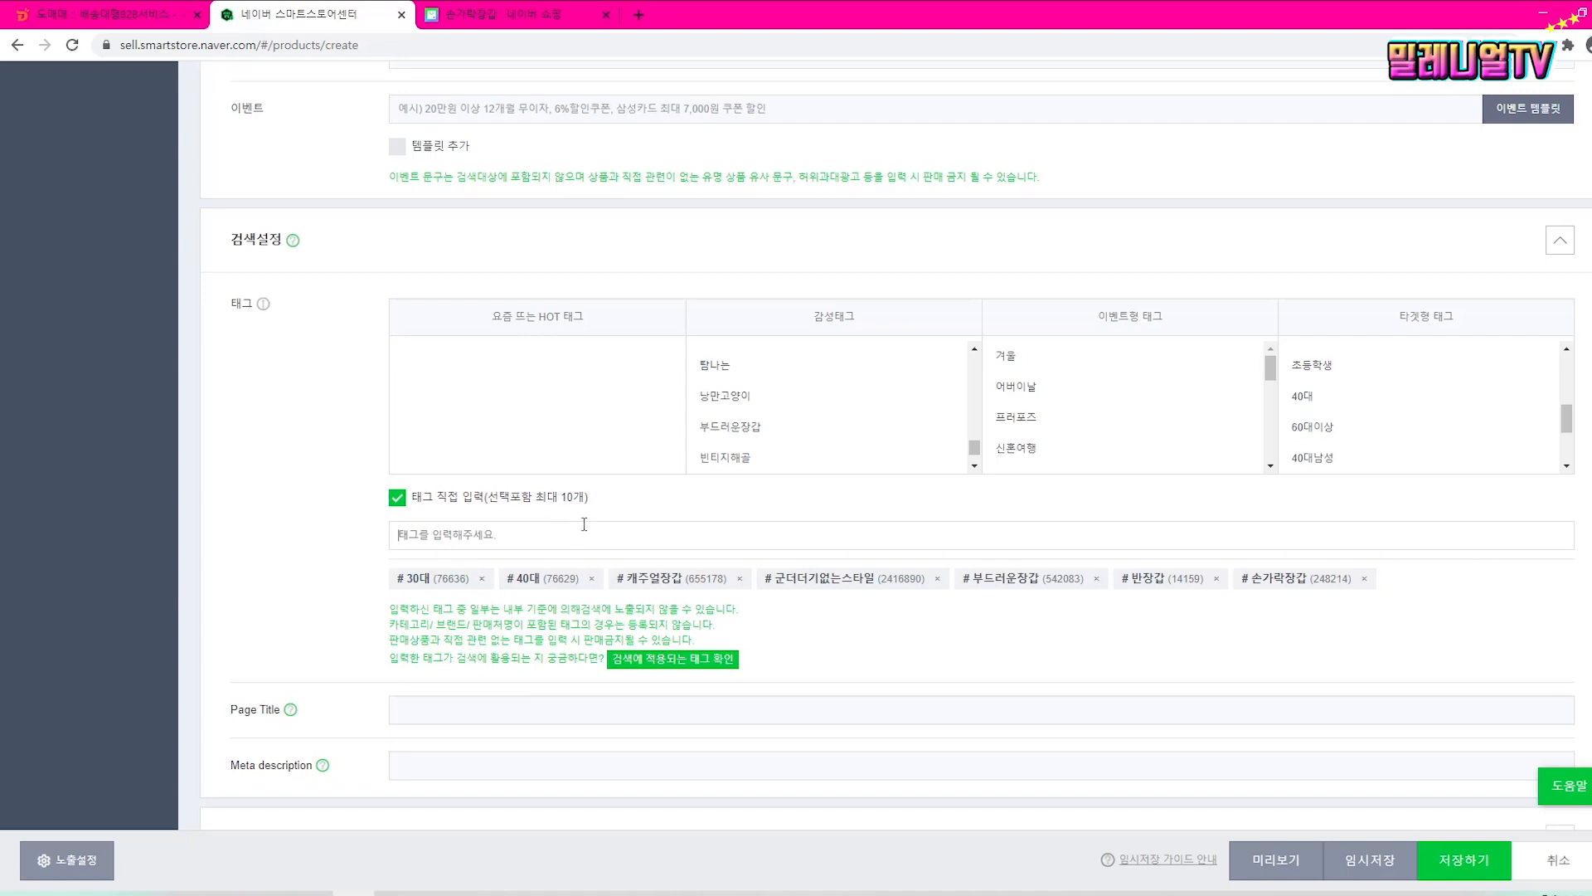
# Step: Browse the suggested tags for 장갑 in the direct tag entry
pyautogui.write('장갑')
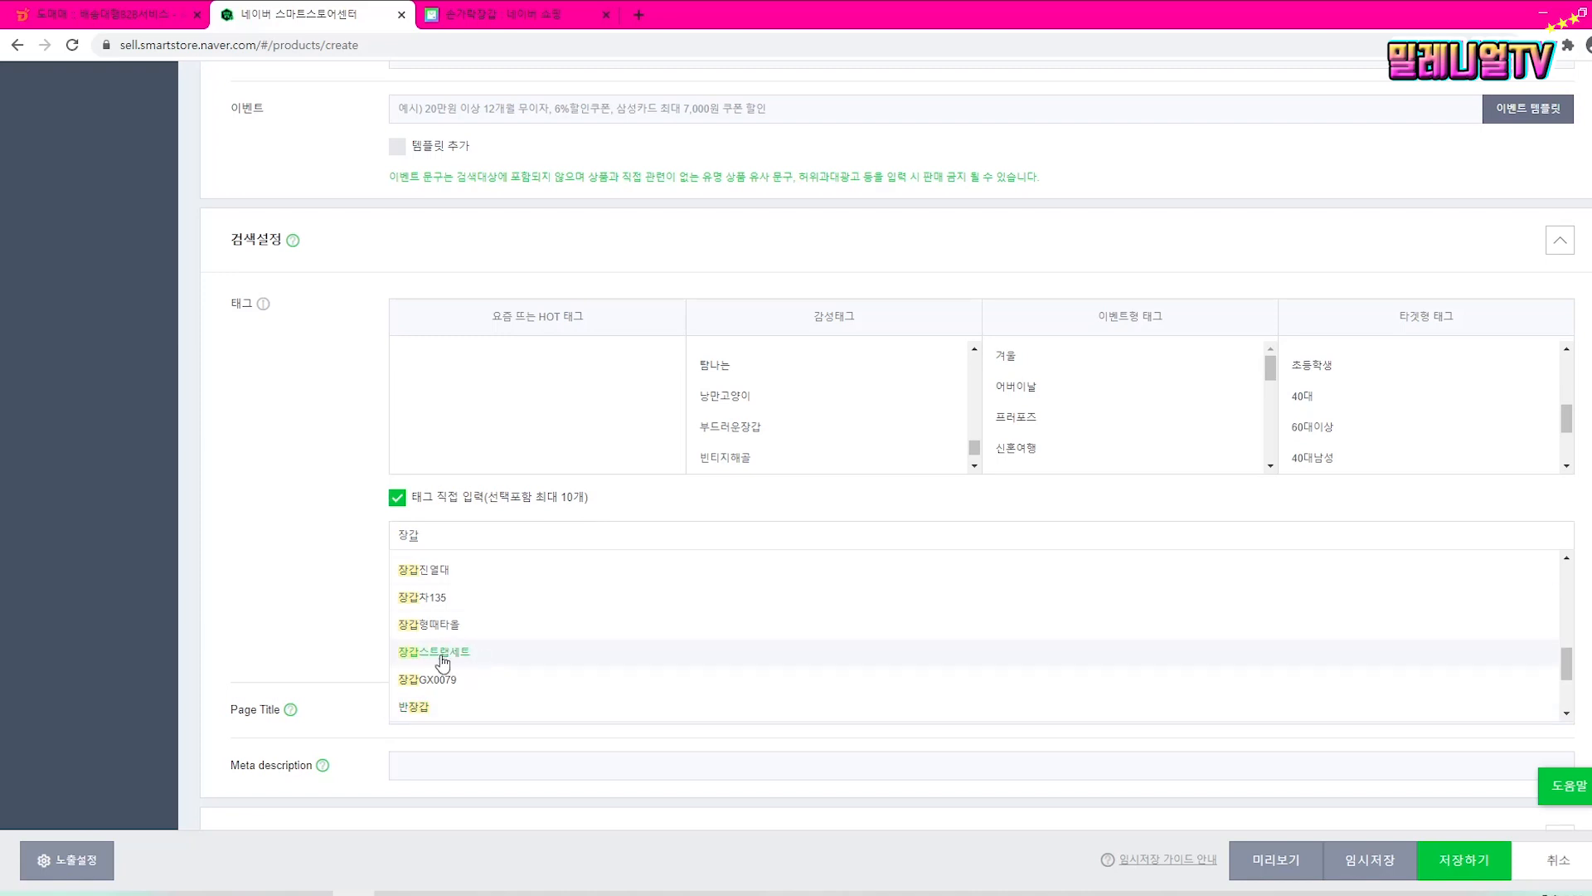
pyautogui.scroll(-2, 452, 630)
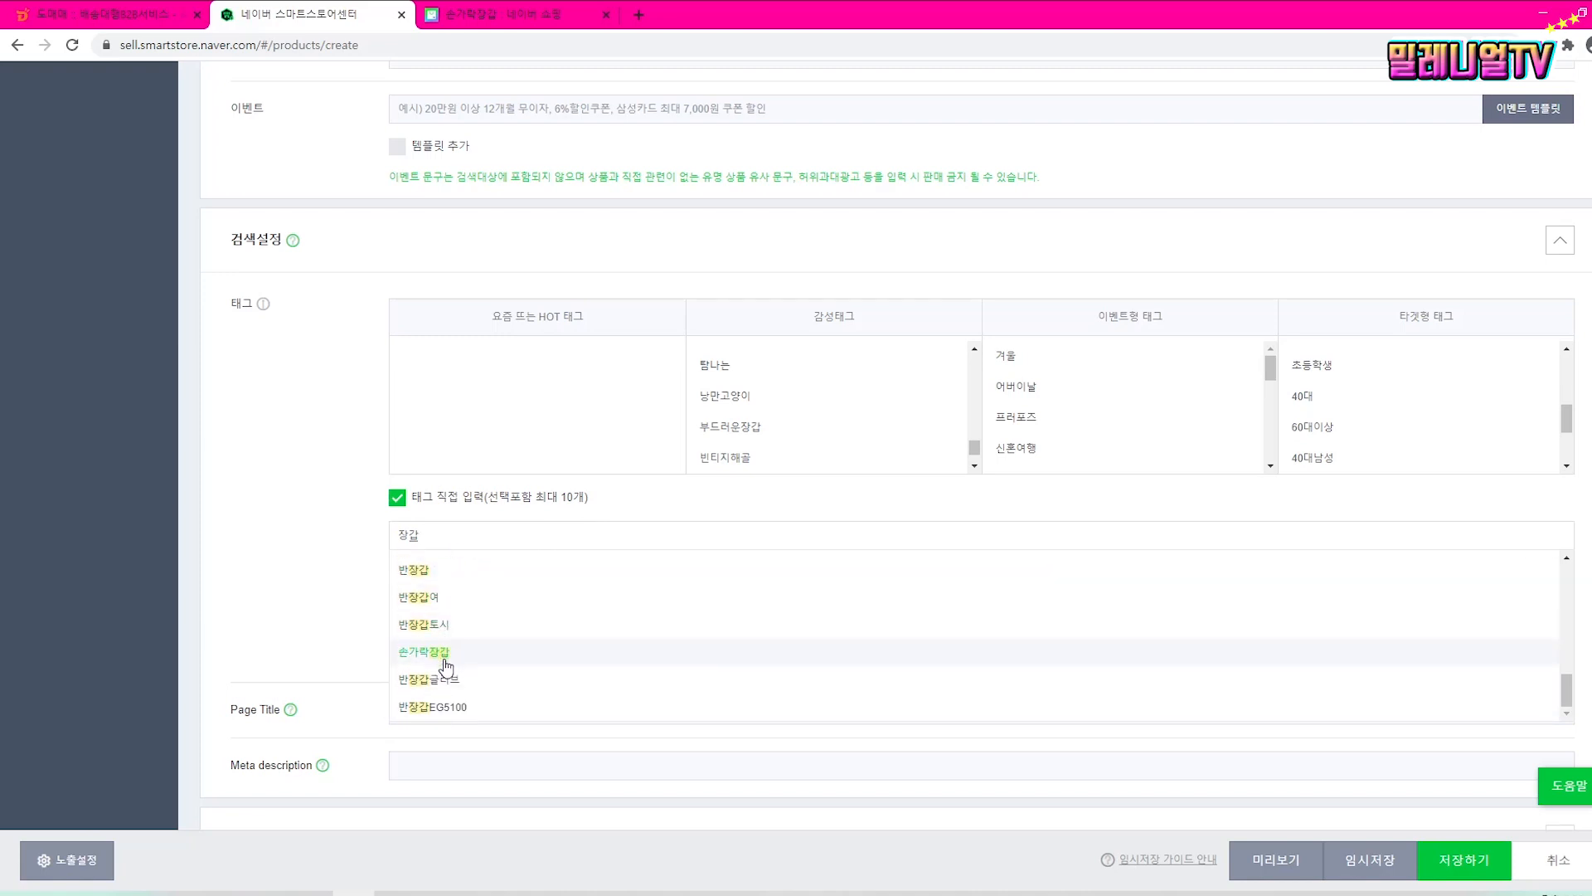
pyautogui.scroll(-1, 462, 639)
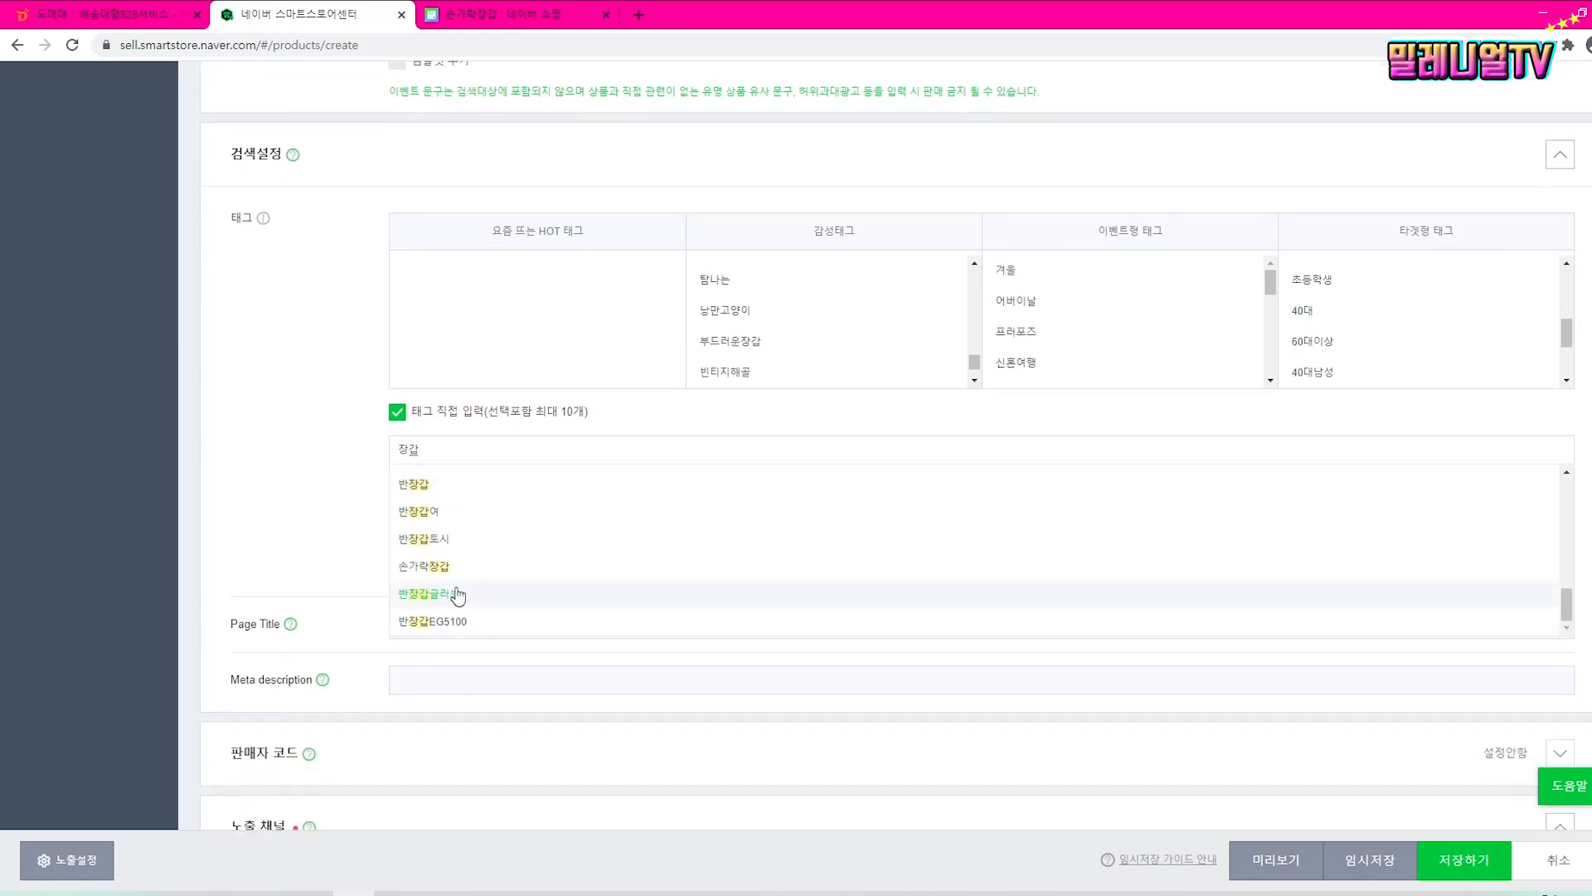
pyautogui.scroll(1, 439, 596)
pyautogui.scroll(3, 439, 596)
pyautogui.click(433, 550)
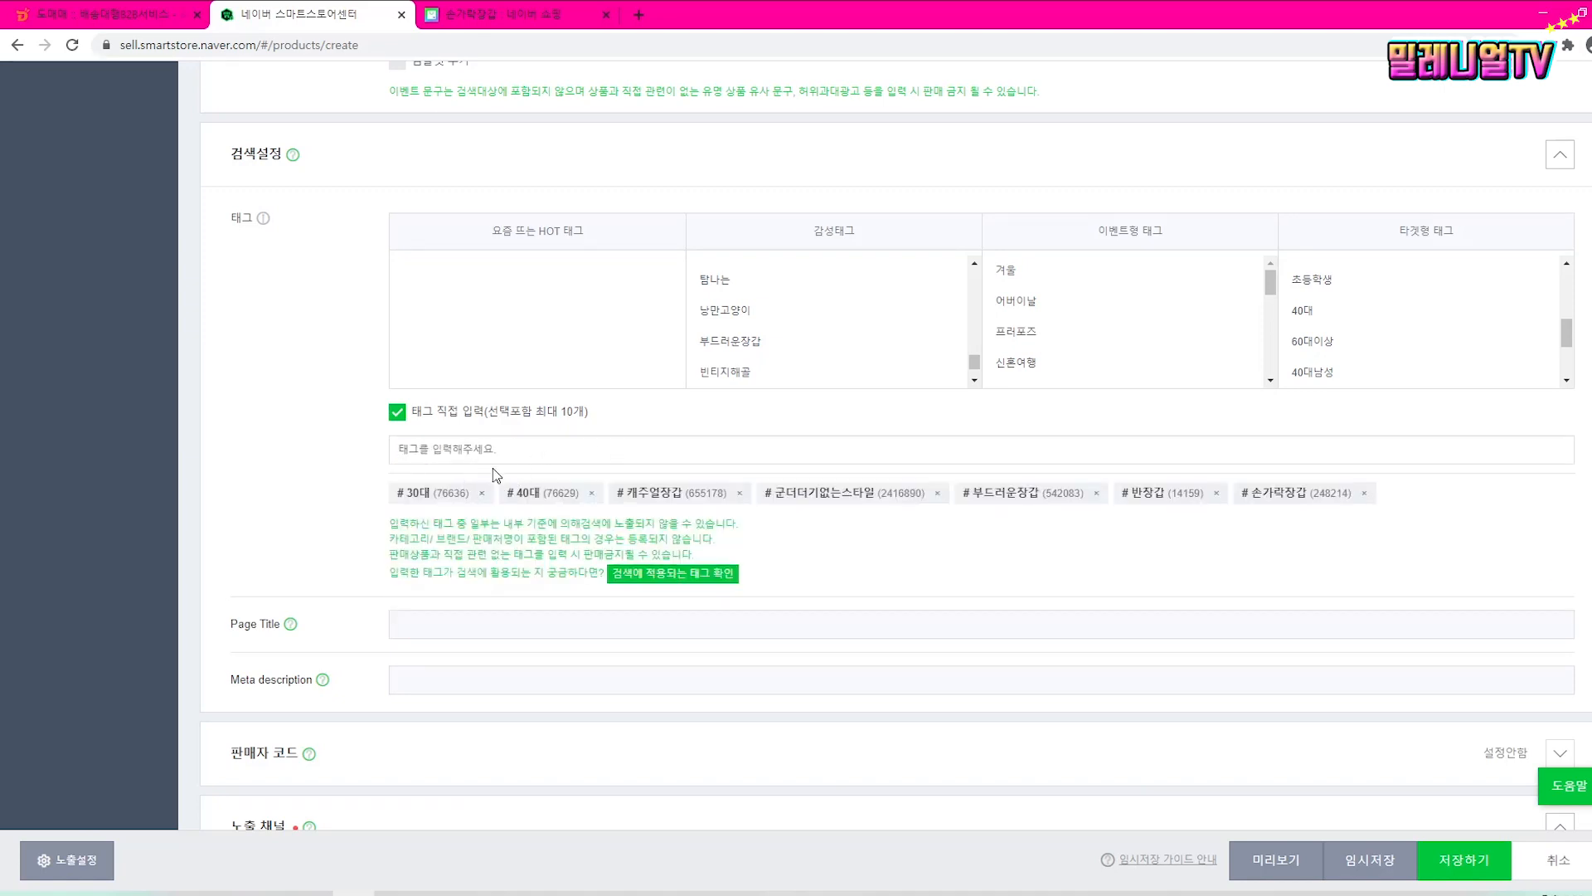
# Step: Check which of the entered tags apply to search (검색에 적용되는 태그 확인) and close the check
pyautogui.scroll(2, 1049, 564)
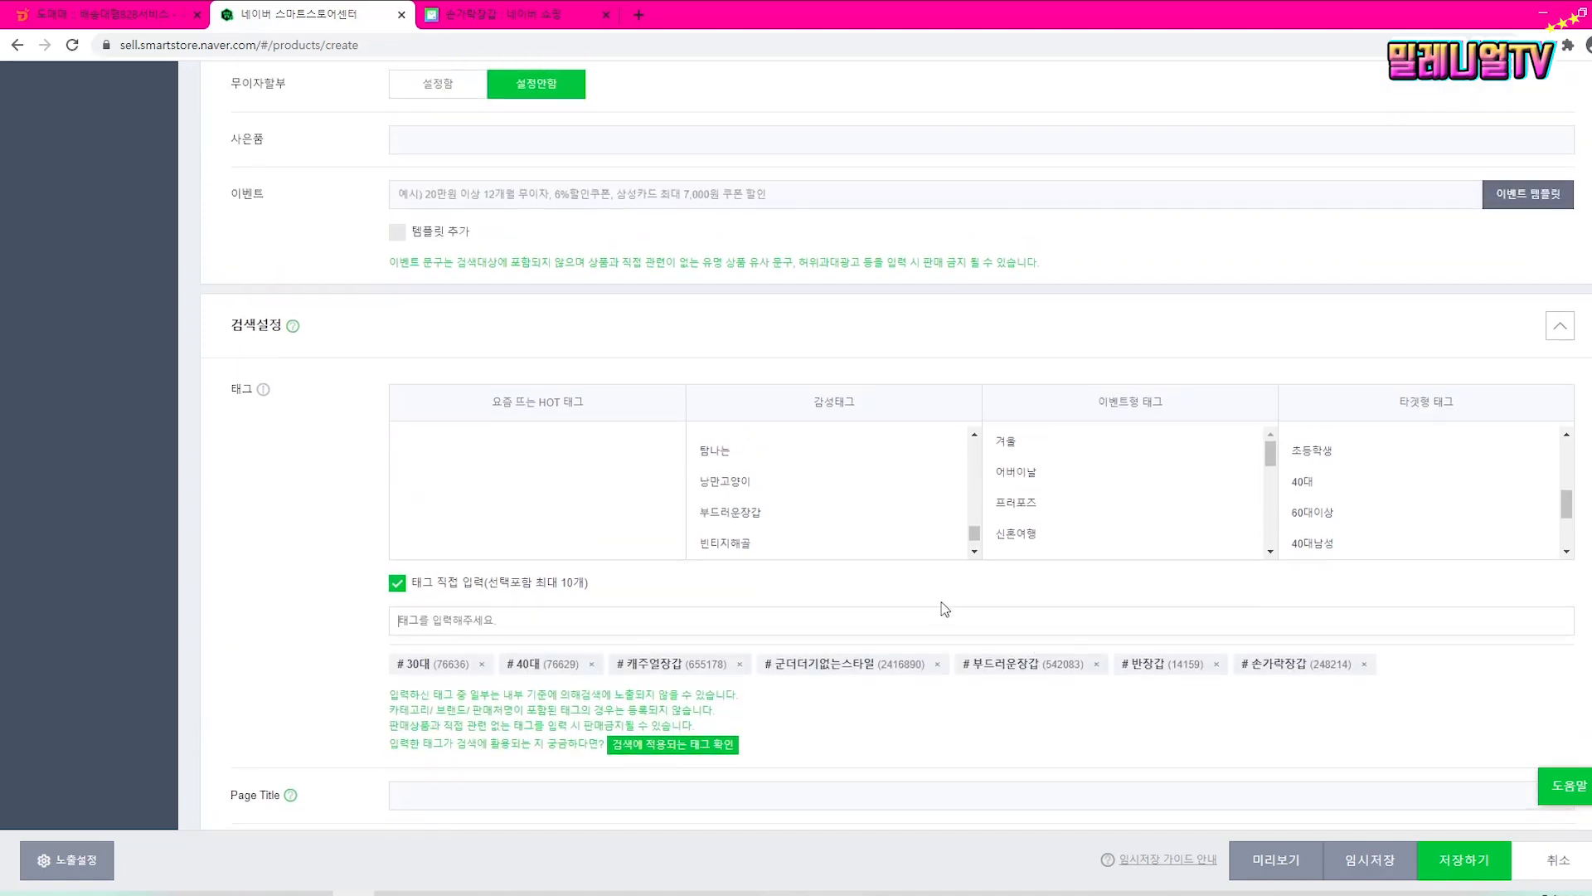
pyautogui.scroll(-1, 998, 658)
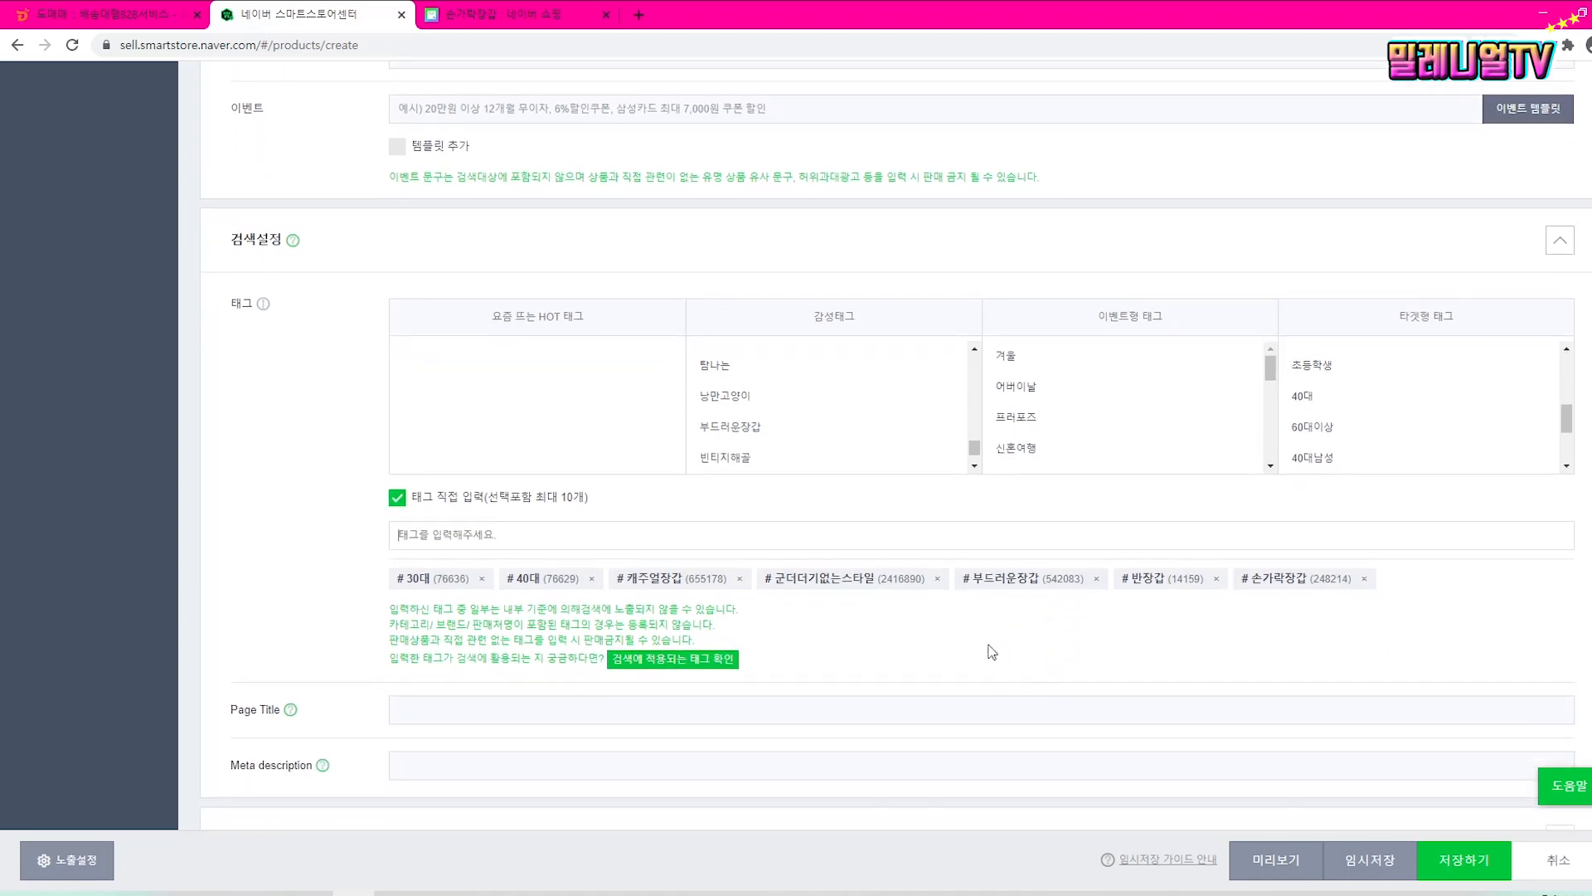
pyautogui.scroll(-1, 889, 648)
pyautogui.scroll(-1, 796, 572)
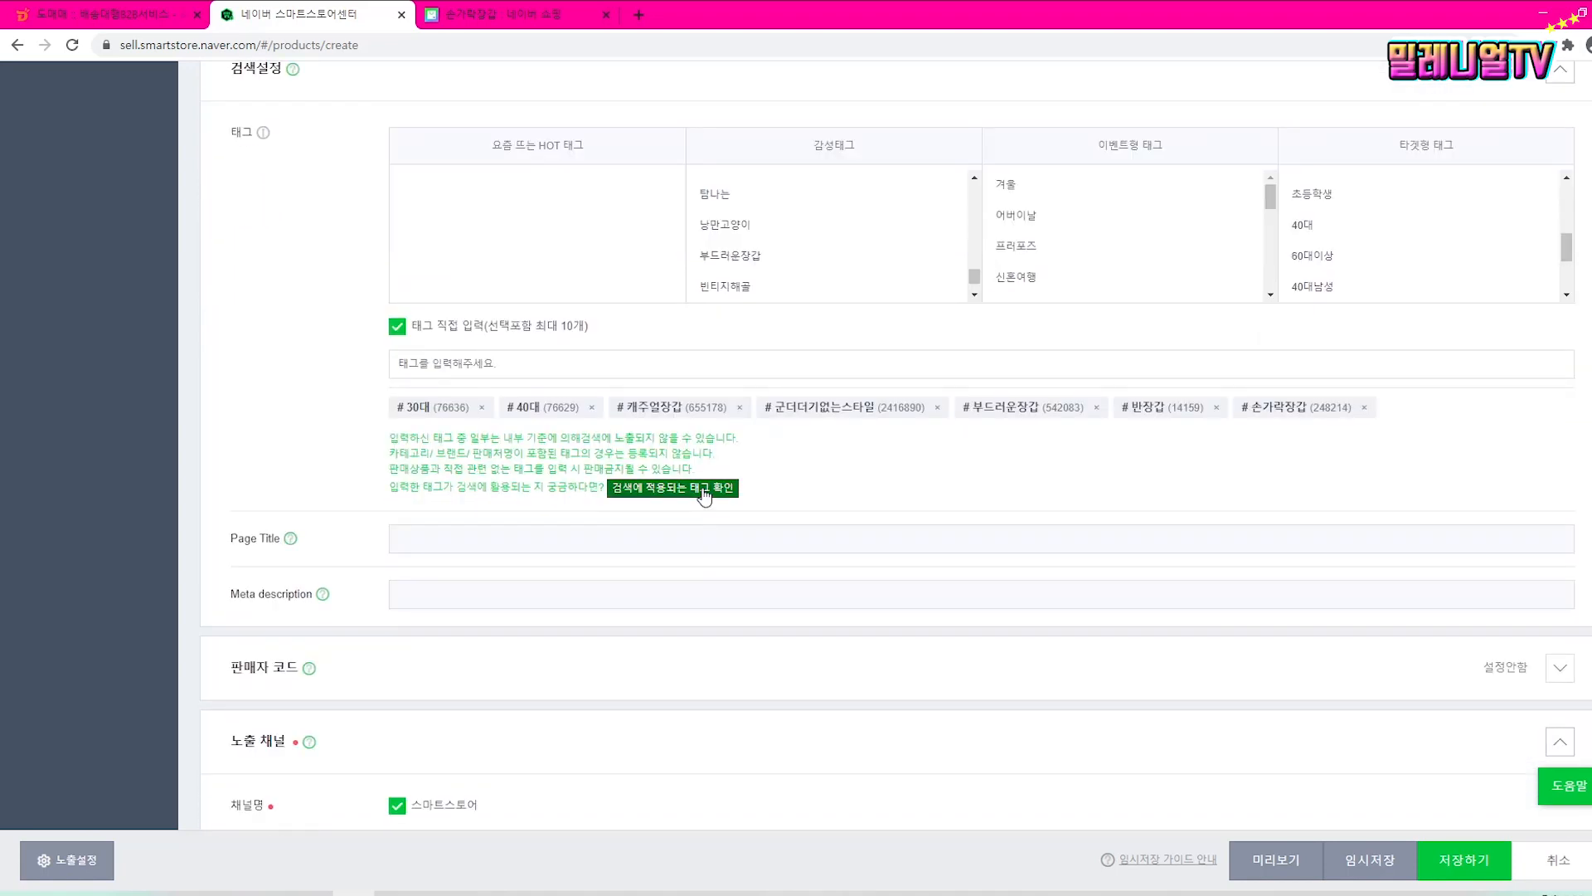
pyautogui.click(701, 488)
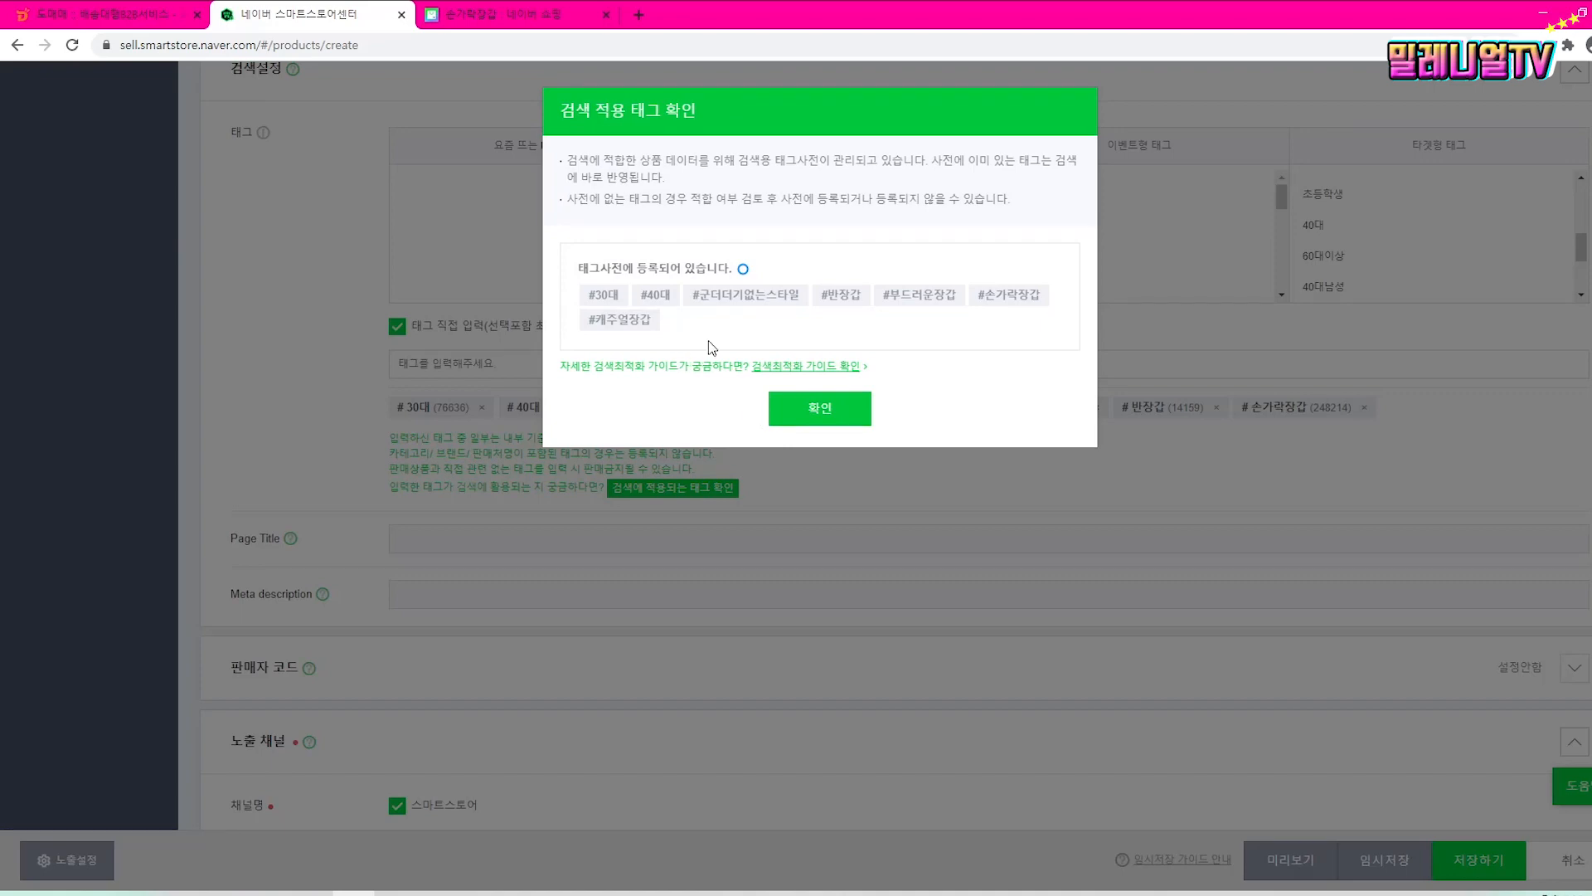
pyautogui.click(863, 412)
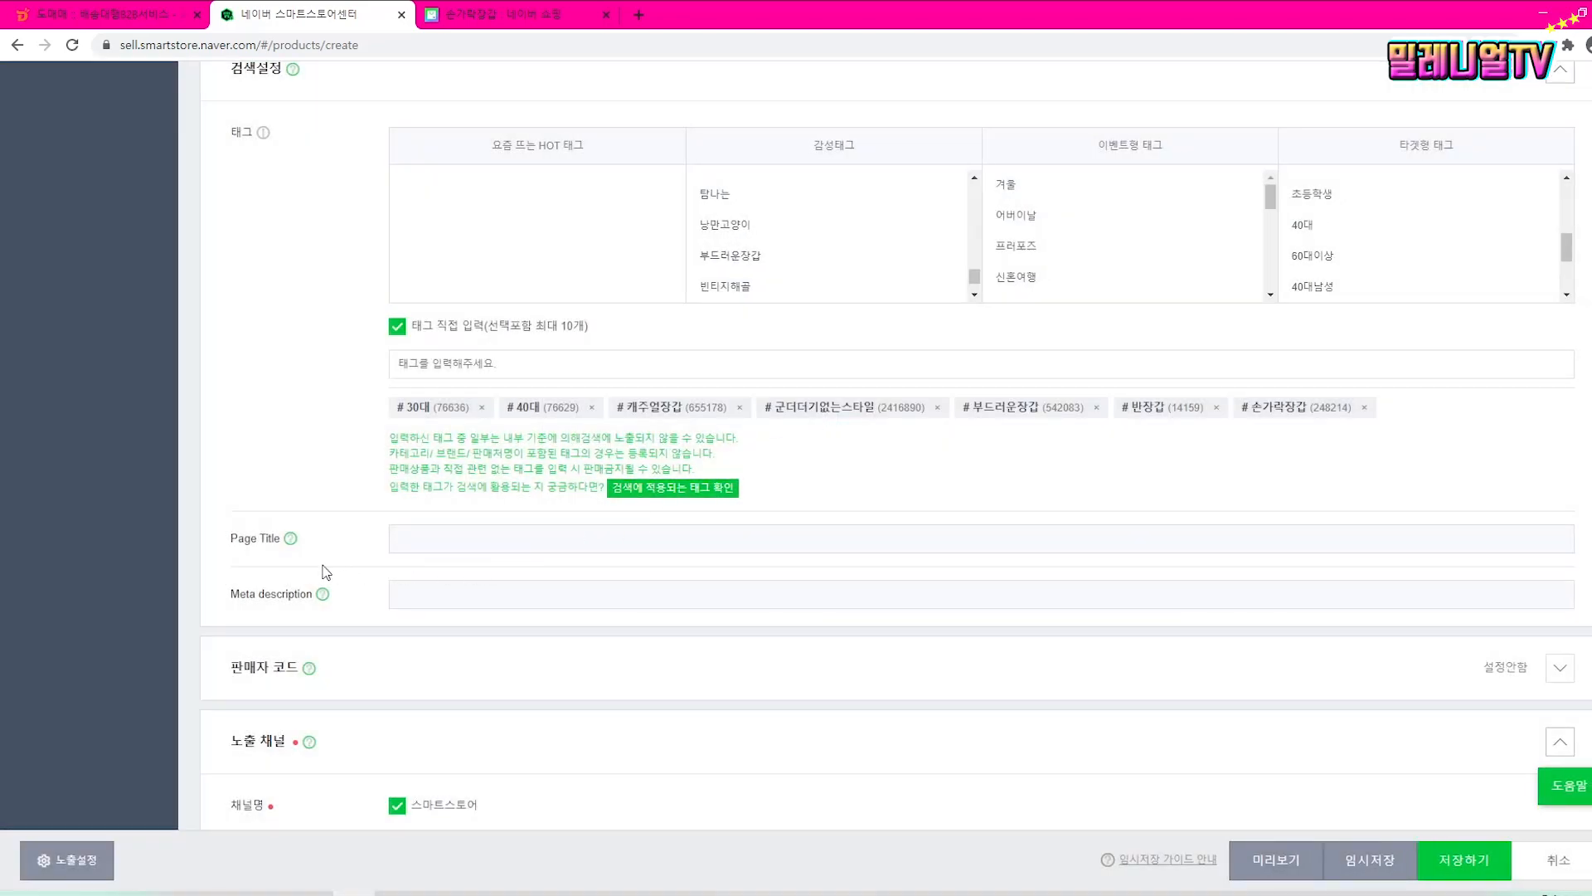
# Step: Copy 손목보호 반장갑 보호대 from the Notepad notes into the Page Title and append 터널증후근
pyautogui.hotkey('alt', 'Tab')
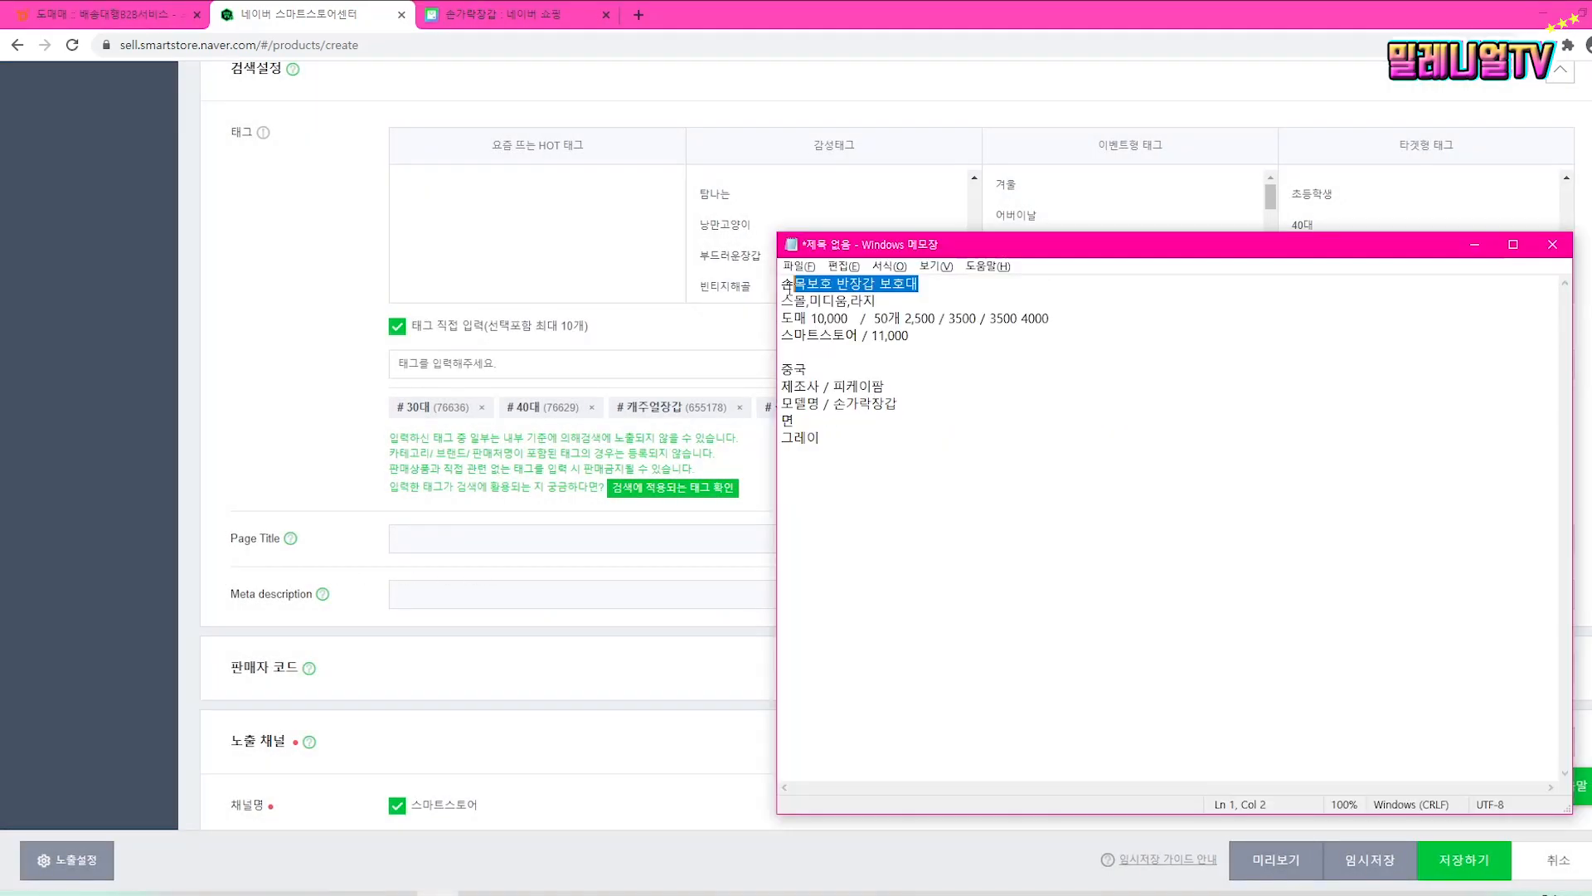
pyautogui.click(792, 285)
pyautogui.moveTo(941, 281); pyautogui.dragTo(785, 286)
pyautogui.hotkey('ctrl', 'c')
pyautogui.hotkey('alt', 'Tab')
pyautogui.click(719, 540)
pyautogui.hotkey('ctrl', 'v')
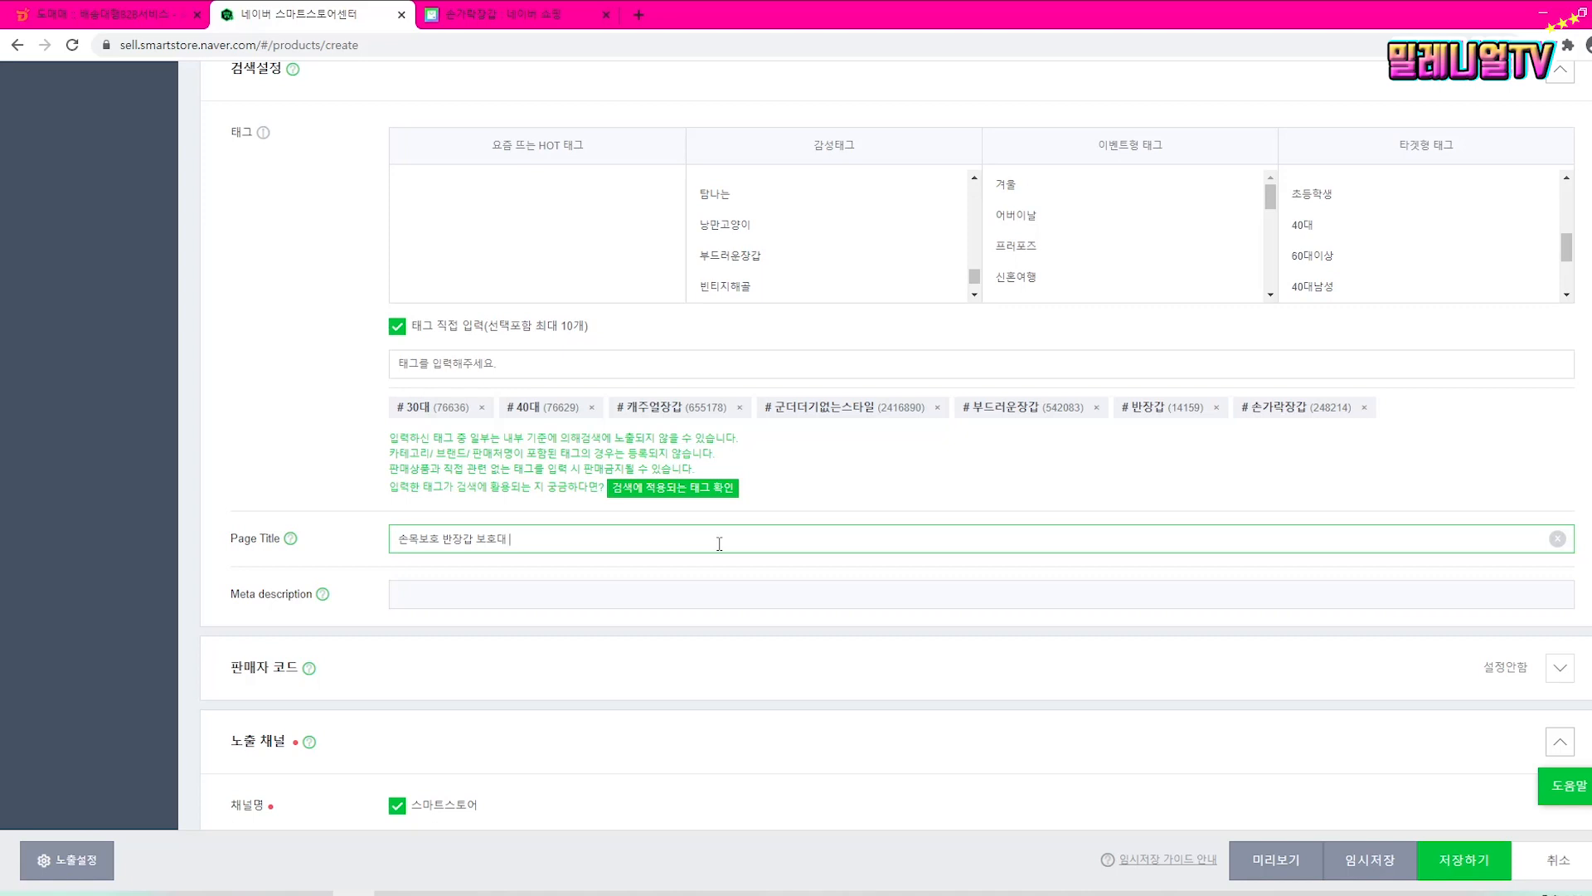
pyautogui.write('터널증후군')
pyautogui.click(675, 596)
# Step: Review the exposure channel (노출 채널) settings through to the end of the product form
pyautogui.scroll(-5, 580, 580)
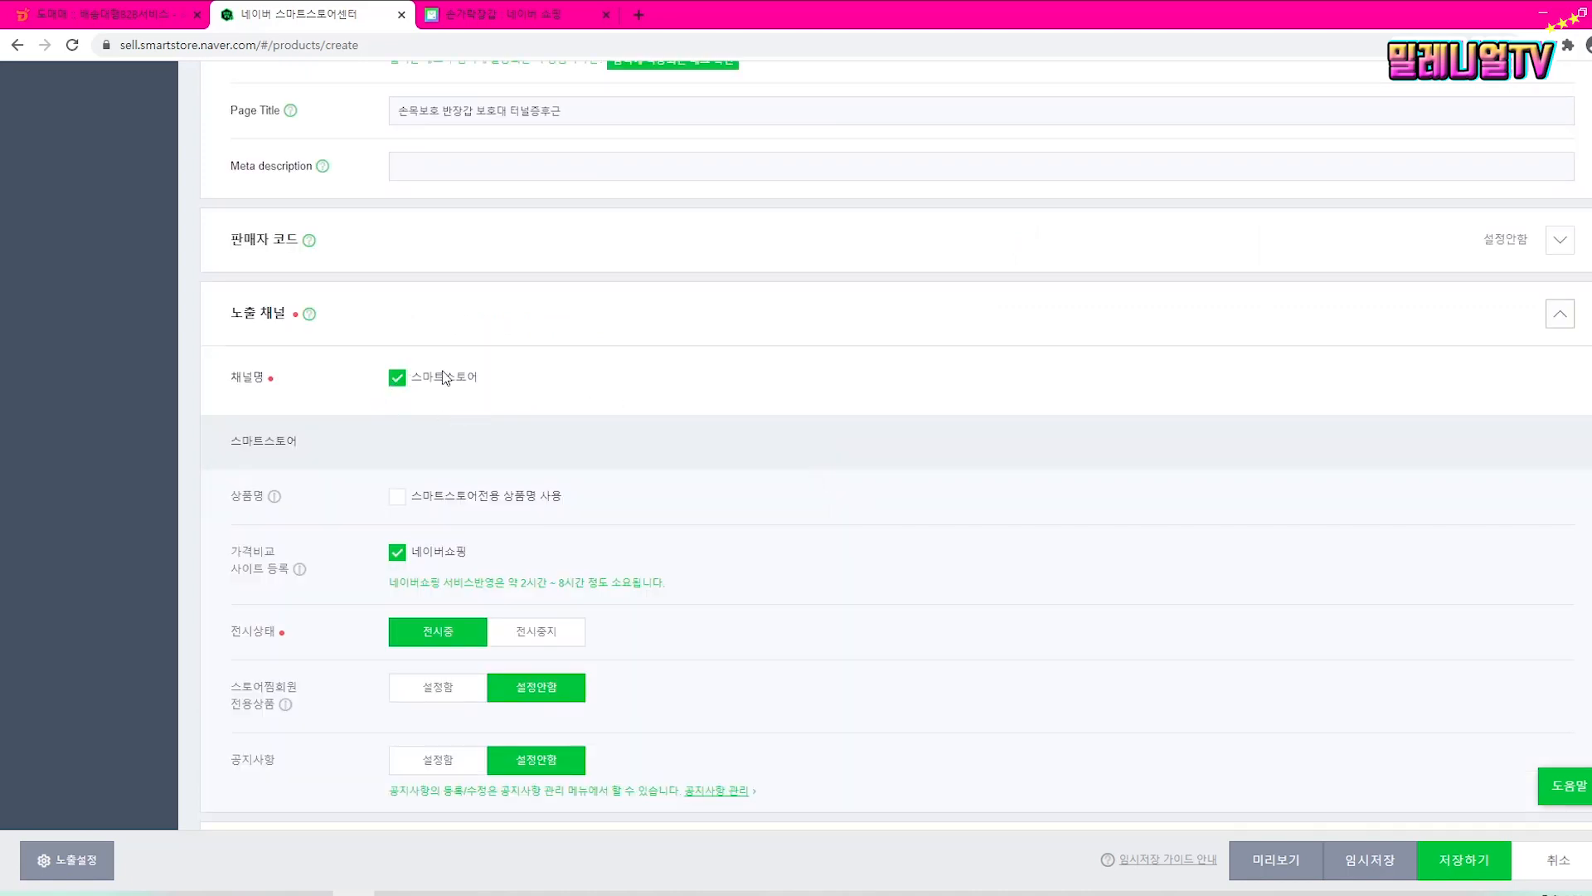
pyautogui.scroll(-1, 683, 385)
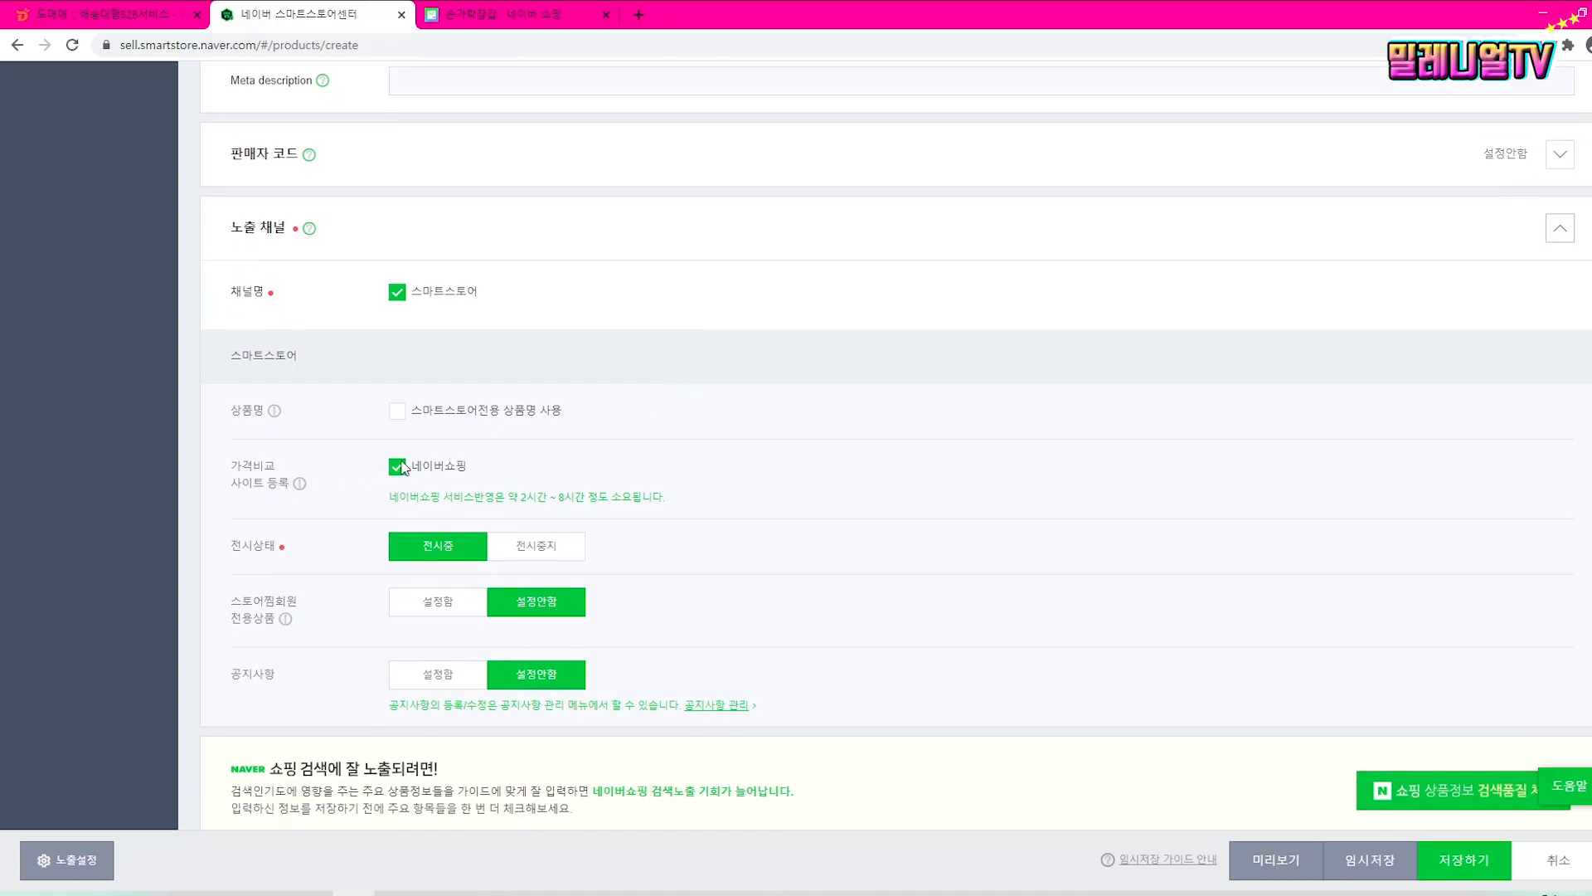
pyautogui.scroll(-1, 891, 467)
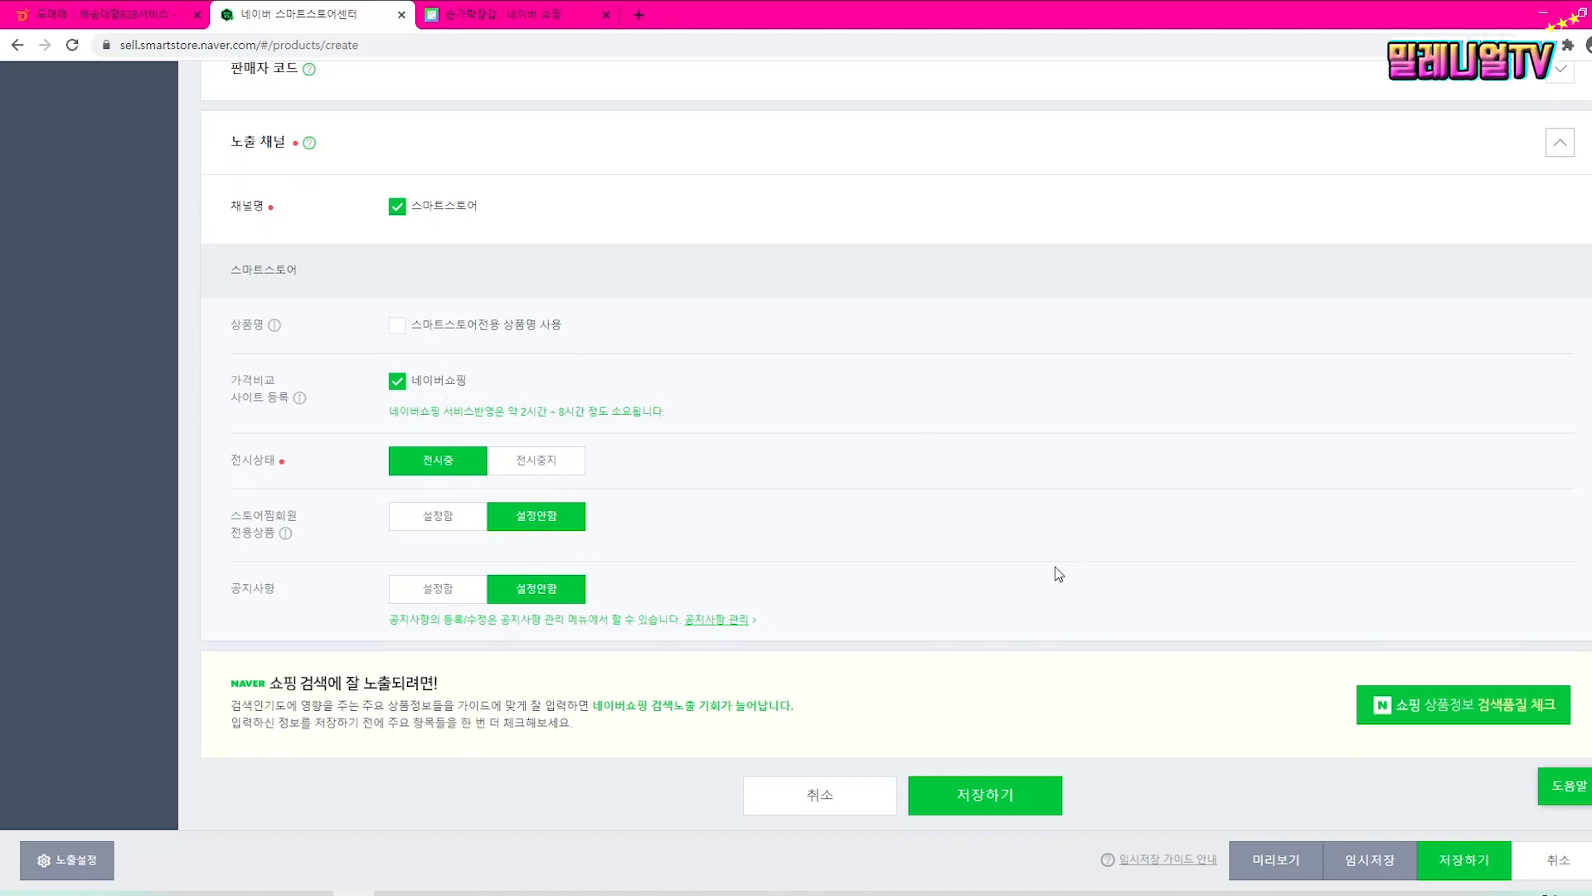
# Step: Run the shopping search quality check (쇼핑 상품정보 검색품질 체크) on the product information and close its results
pyautogui.scroll(-1, 987, 584)
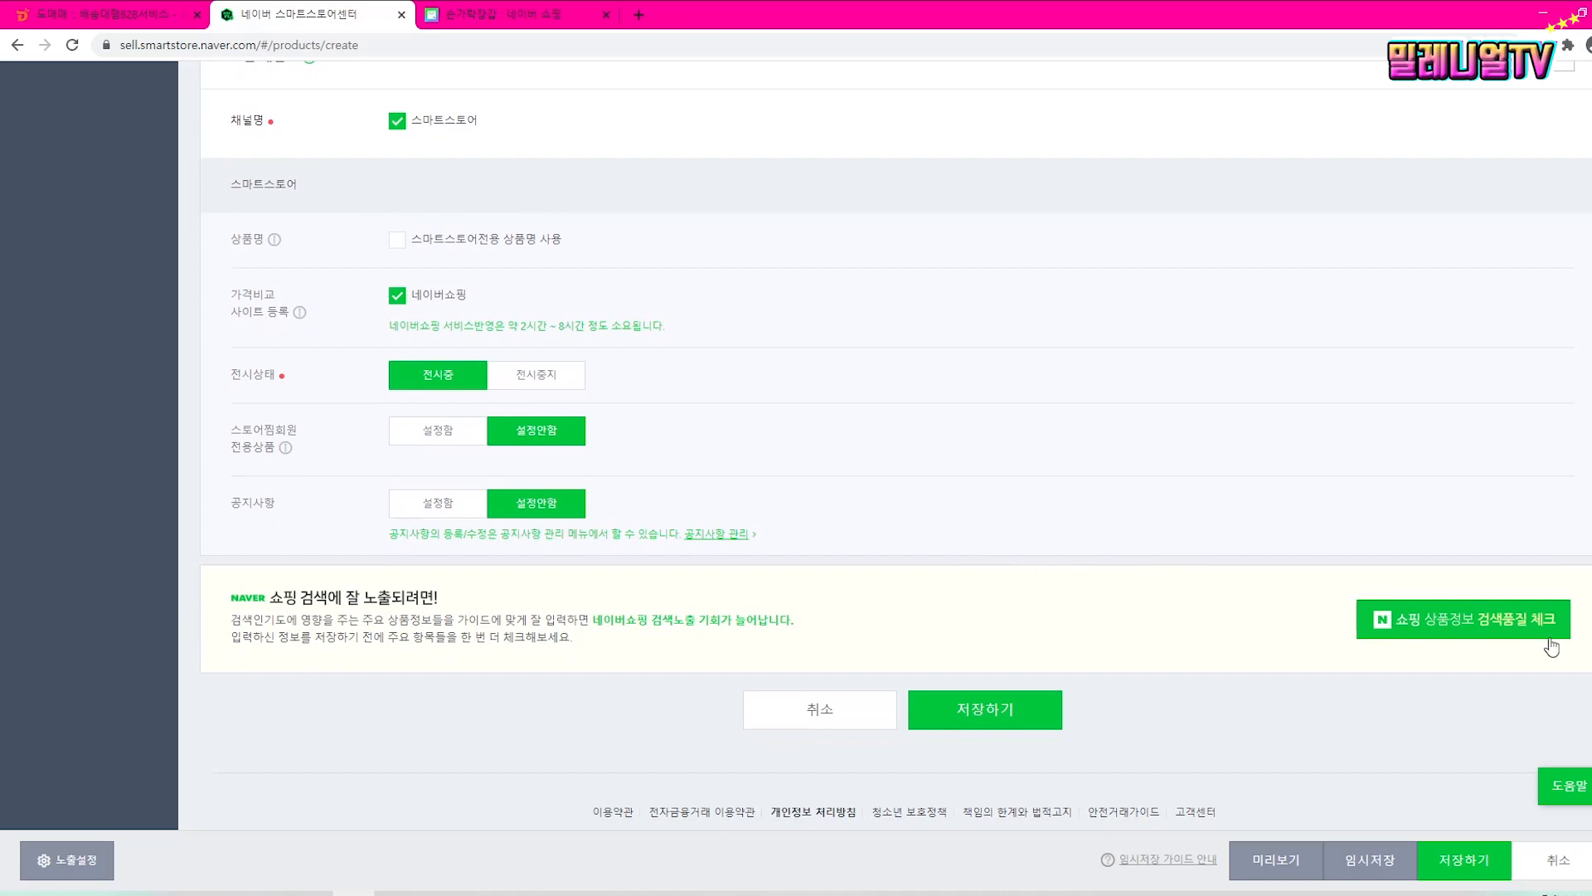
pyautogui.click(1458, 633)
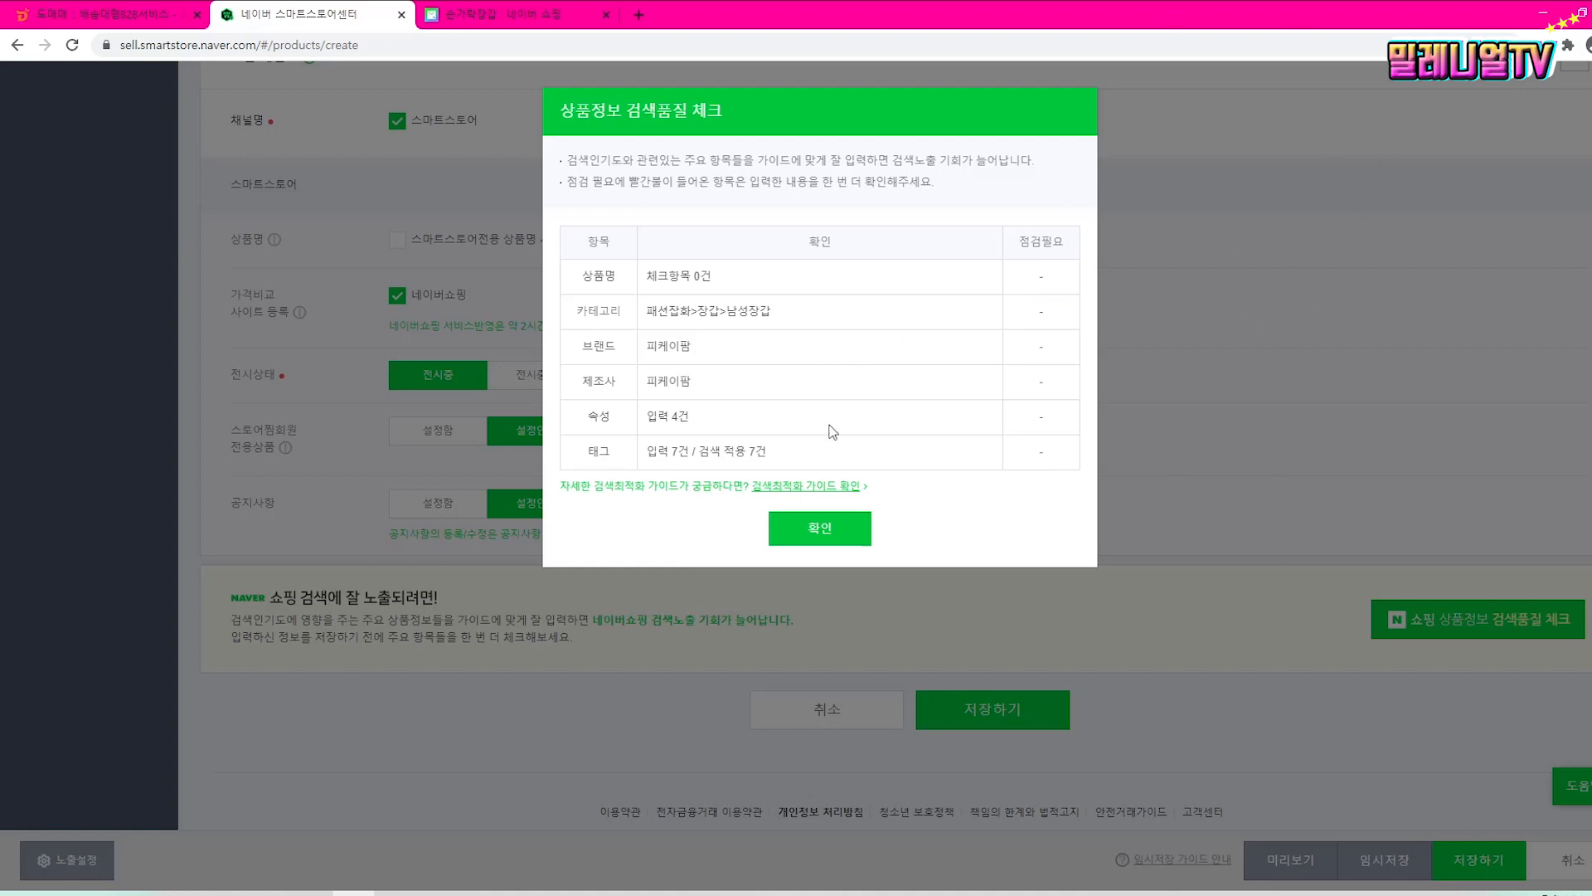
pyautogui.click(835, 531)
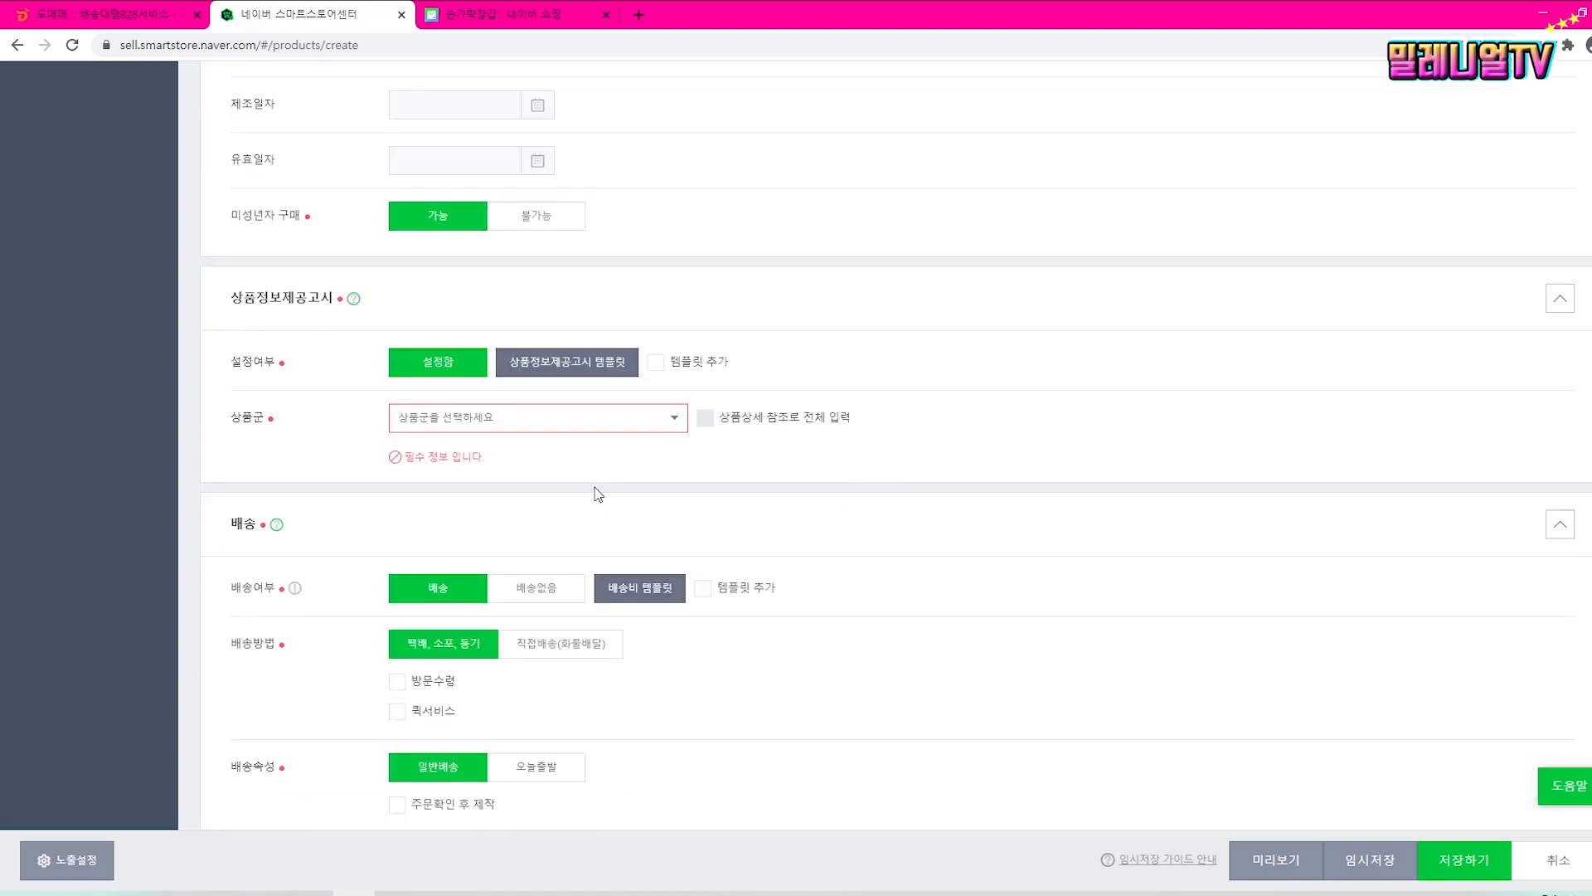
# Step: Choose 기타 재화 as the product group (상품군) in the required product information notice (상품정보제공고시)
pyautogui.click(661, 419)
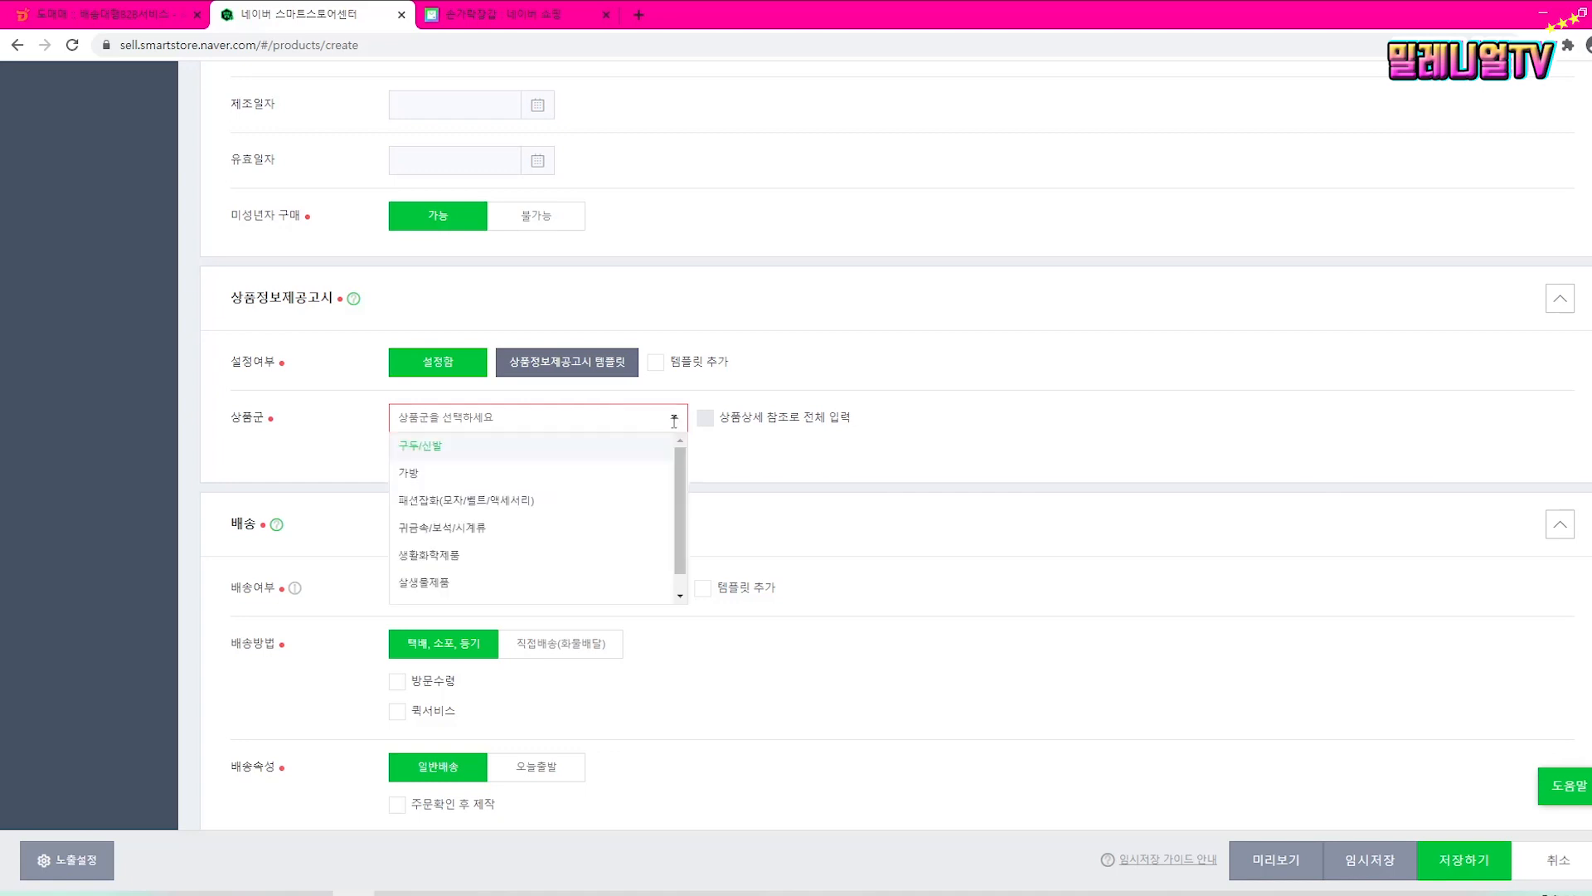
pyautogui.scroll(-2, 483, 573)
pyautogui.click(432, 590)
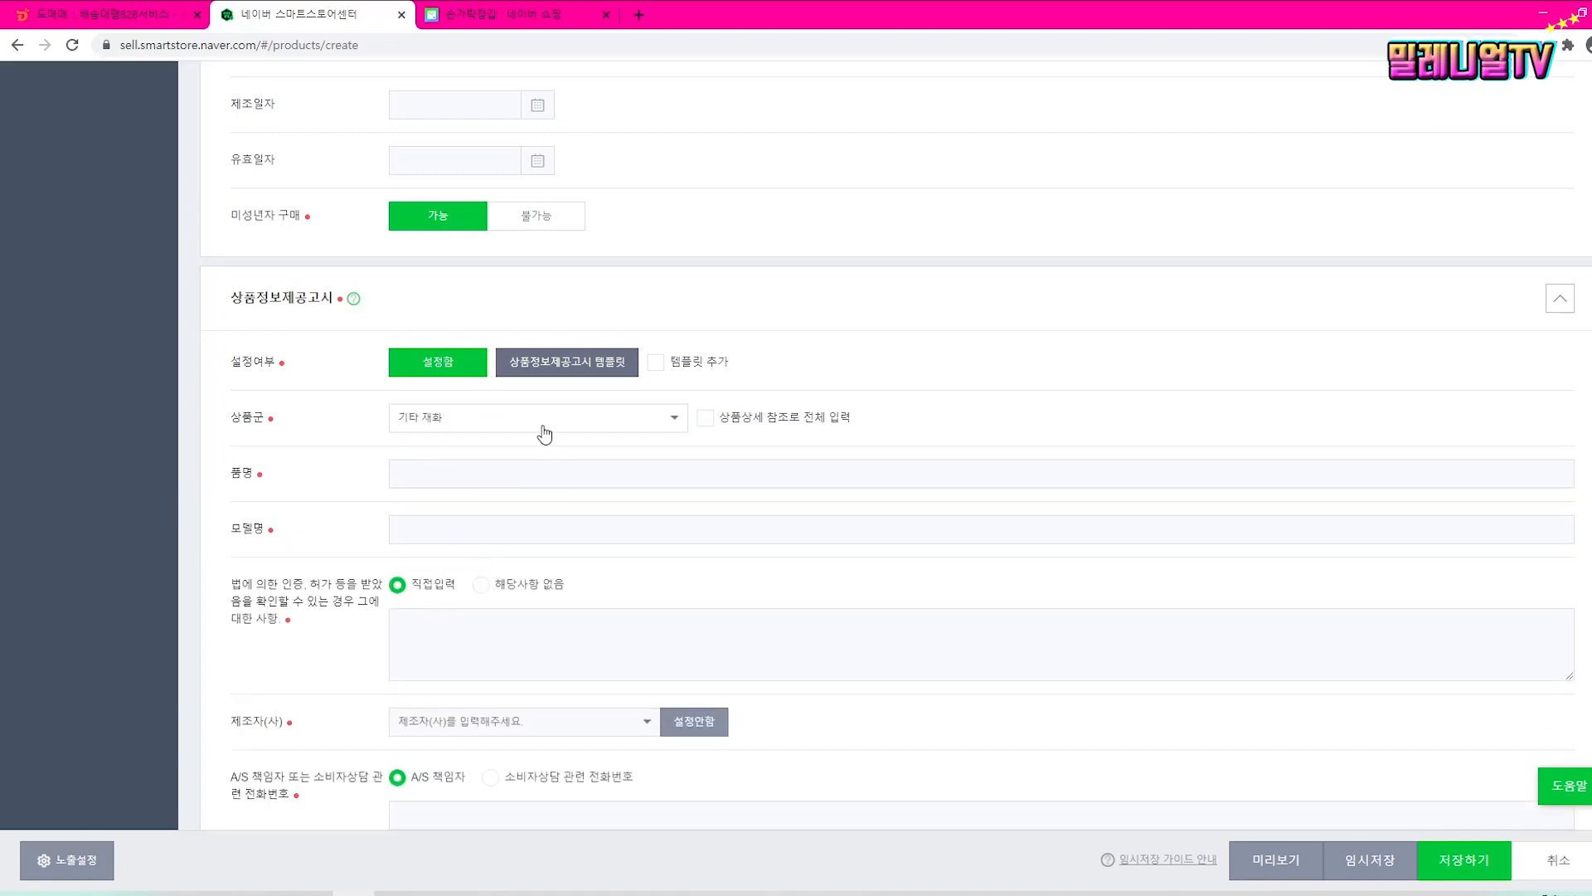
# Step: Enter 손목보호 반장갑 보호대 as the item name (품명) and copy 손가락장갑 from the Notepad notes as the model name (모델명)
pyautogui.scroll(-1, 1434, 510)
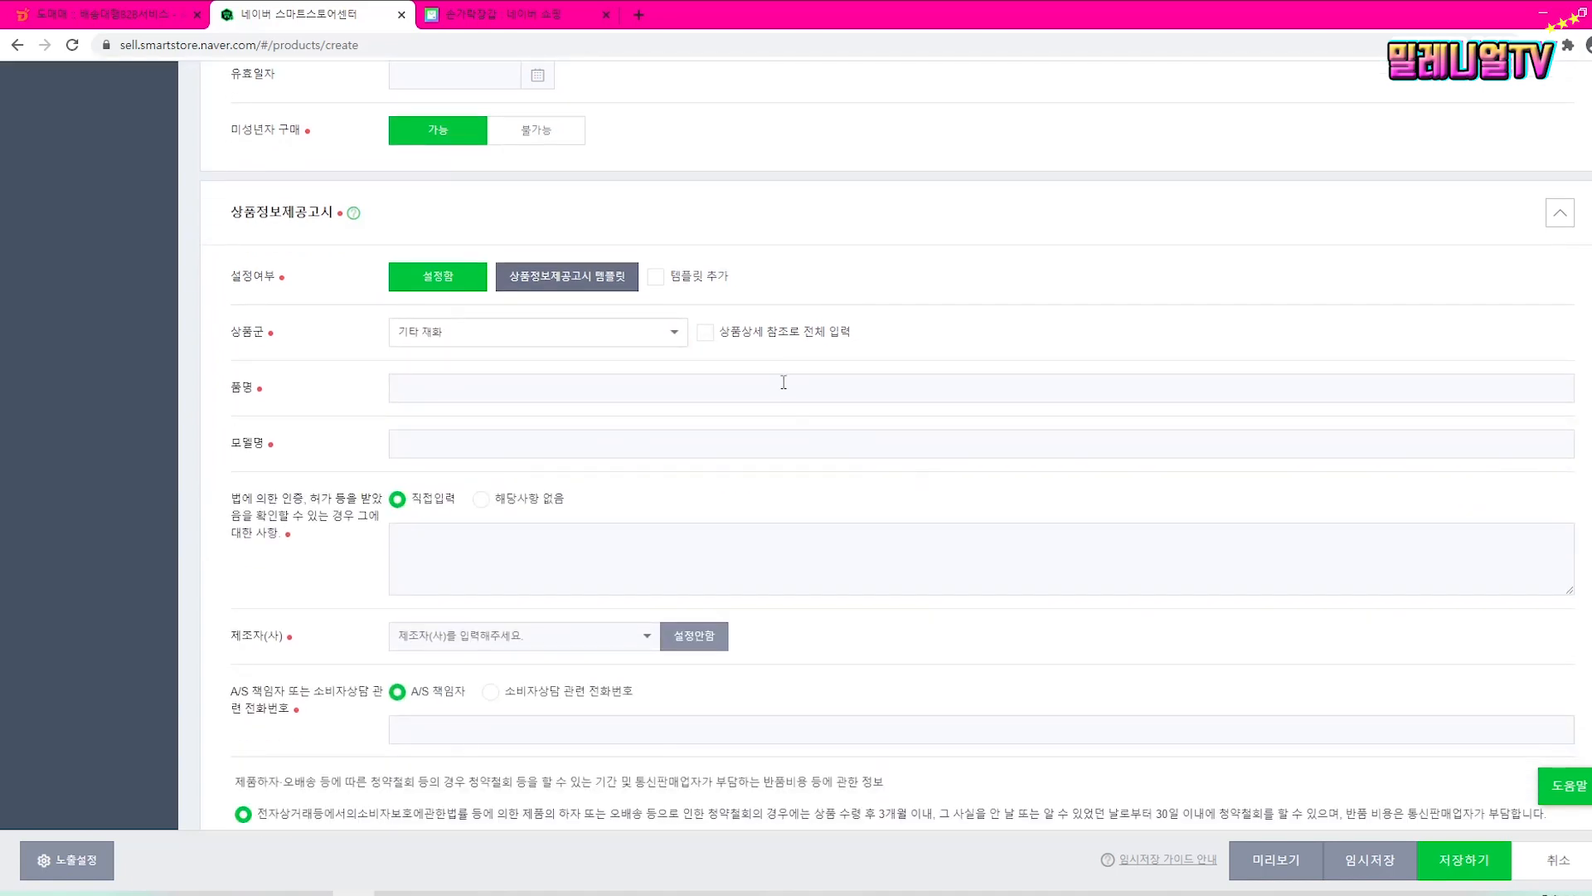
pyautogui.click(809, 383)
pyautogui.write('손목보호 반장갑 보호대')
pyautogui.hotkey('alt', 'Tab')
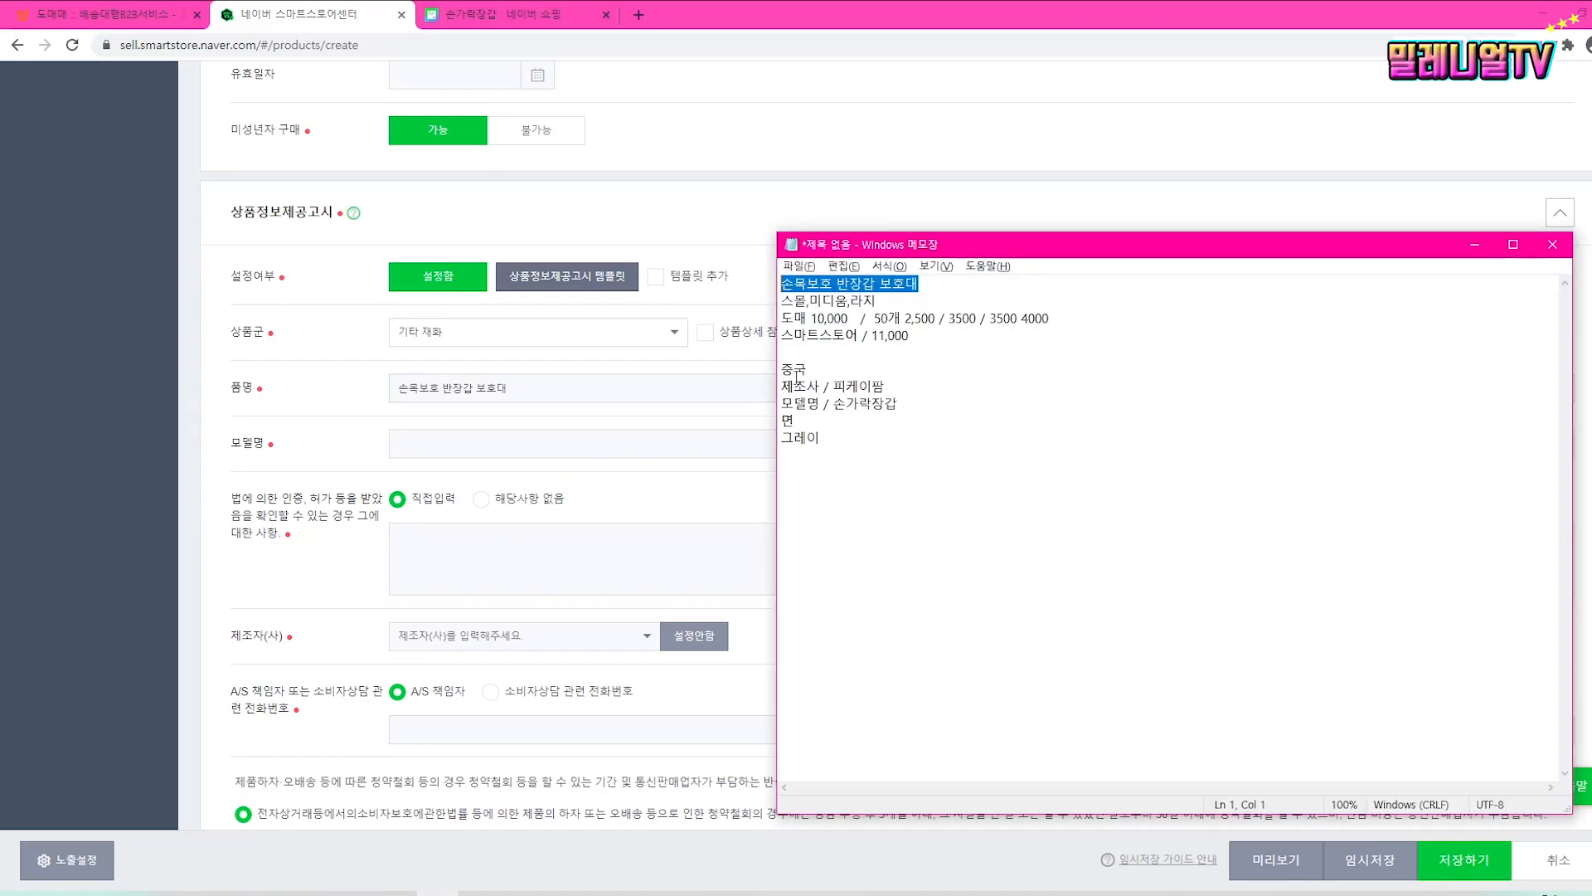
pyautogui.moveTo(832, 405); pyautogui.dragTo(915, 402)
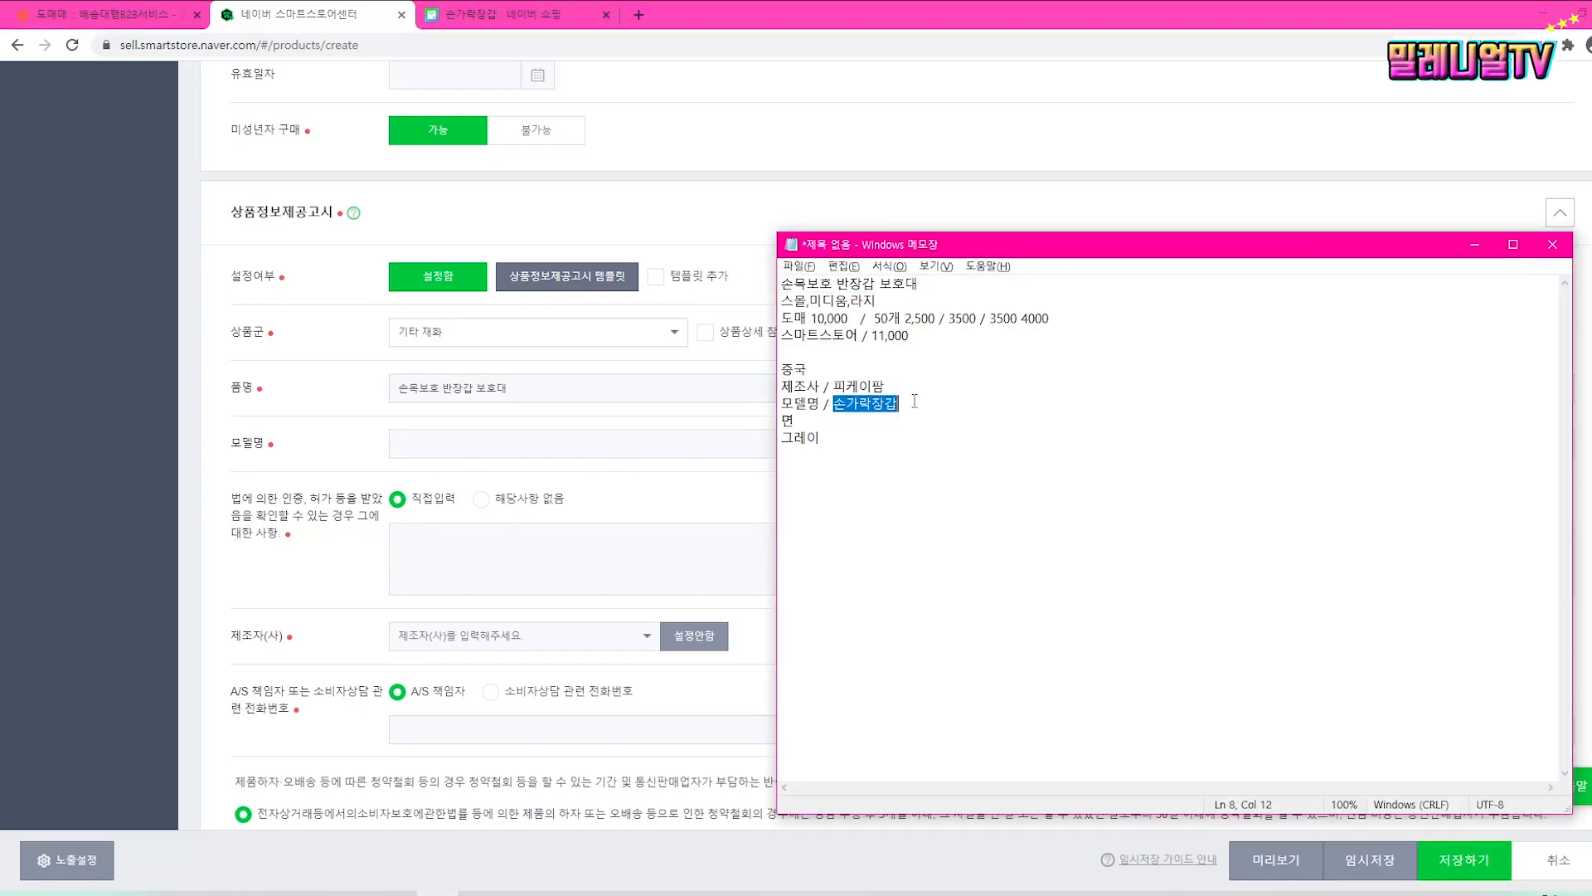
pyautogui.click(581, 446)
pyautogui.write('손가락장갑')
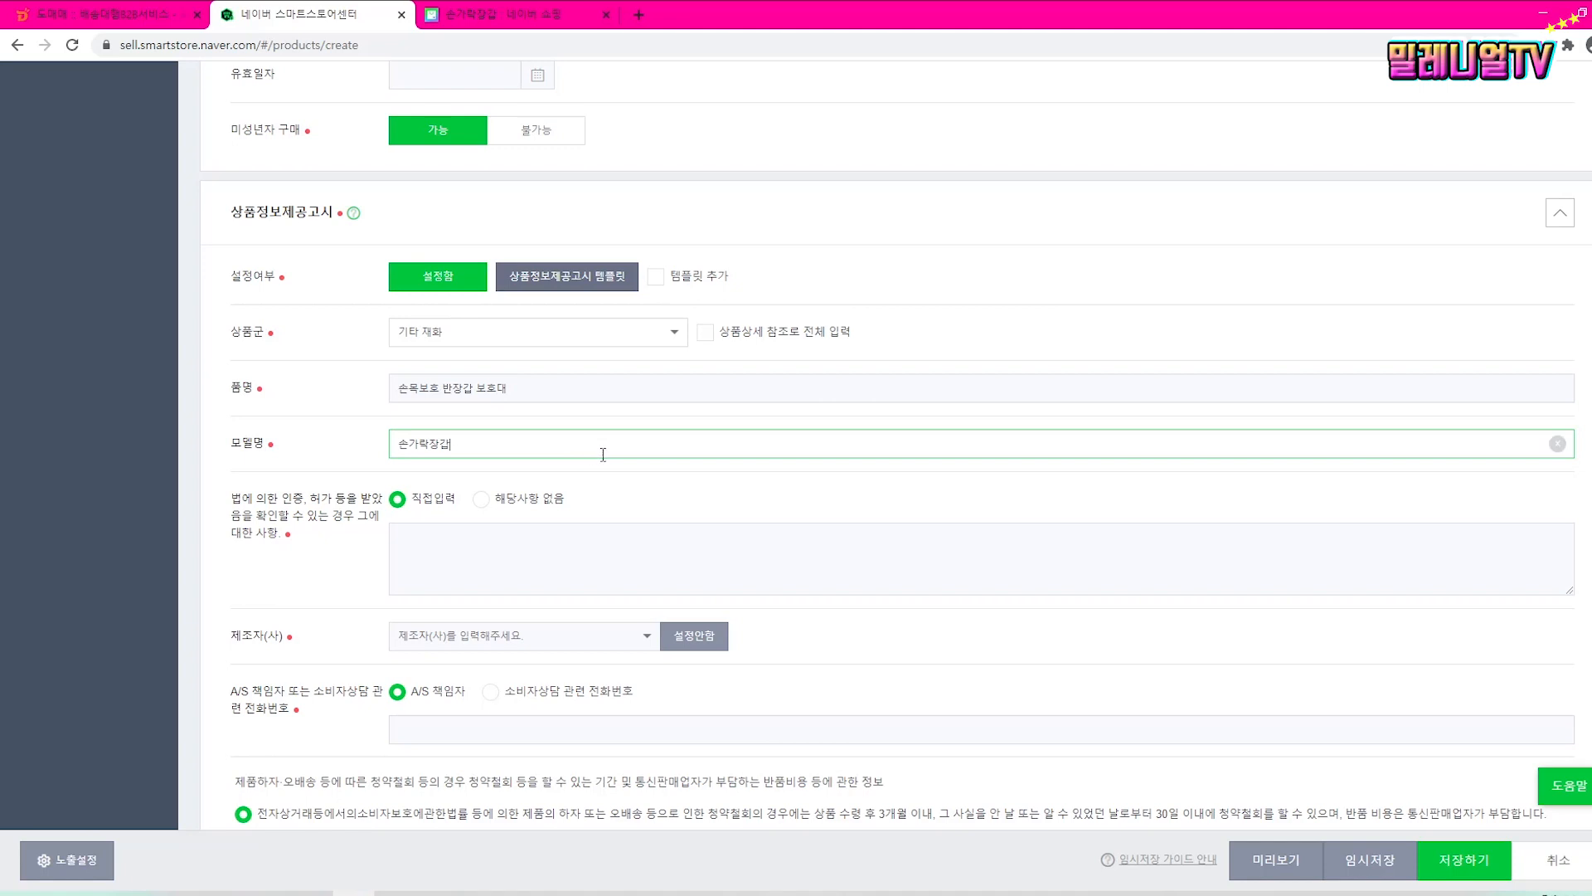
# Step: Mark the legal certification and permit details in the product information notice as not applicable (해당사항 없음)
pyautogui.scroll(-1, 581, 452)
pyautogui.click(470, 479)
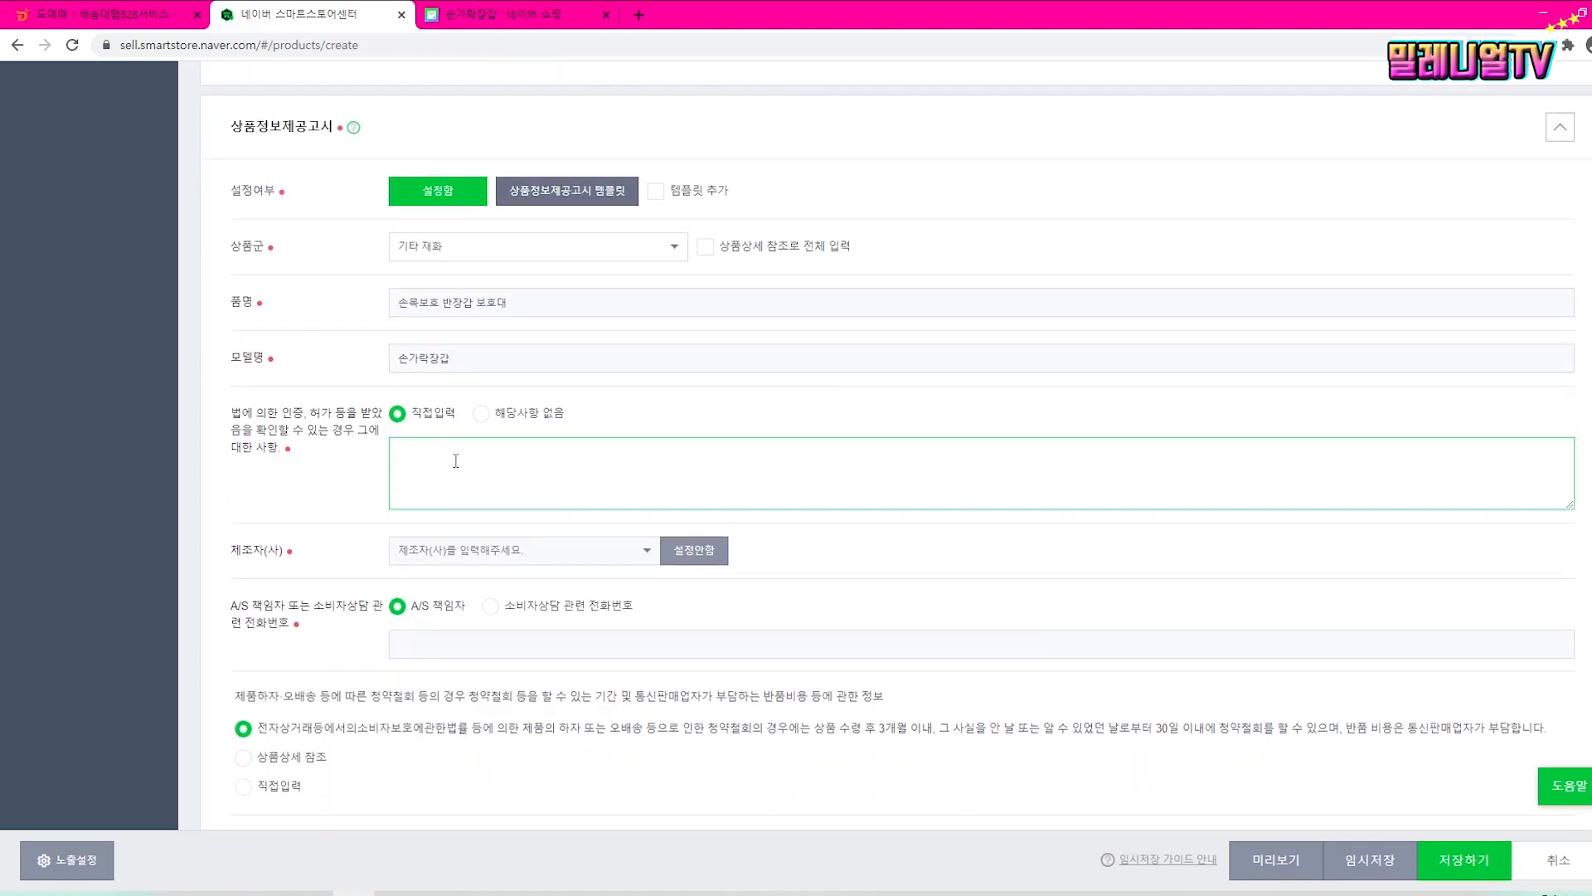
pyautogui.click(483, 415)
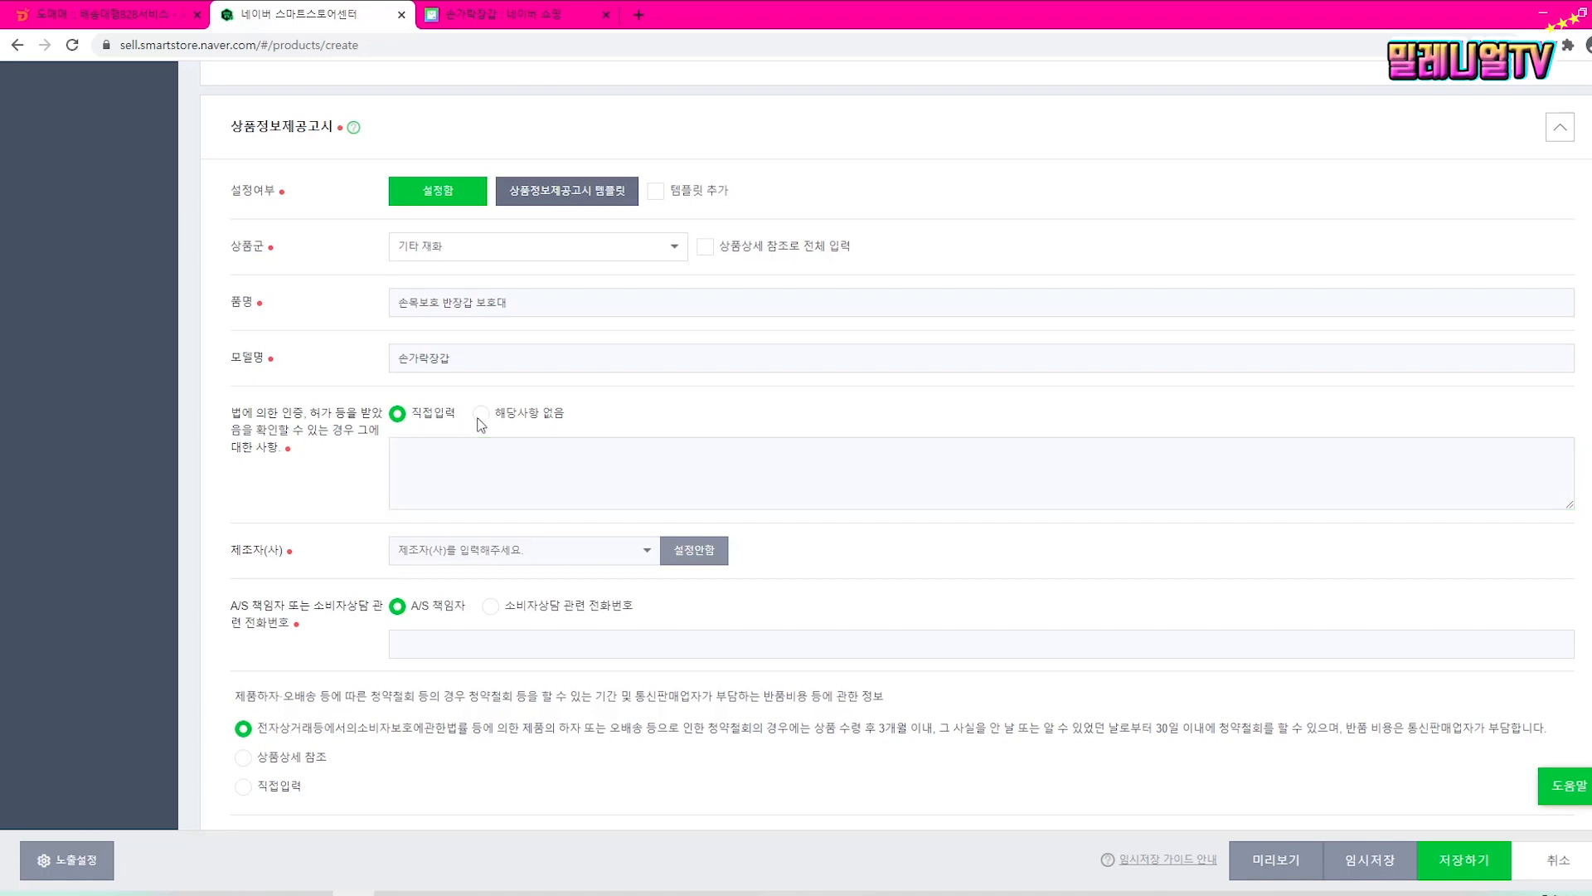
# Step: Copy 피케이팜 from the Notepad notes as the manufacturer (제조자) and fill in the phone number for the A/S 책임자
pyautogui.hotkey('alt', 'Tab')
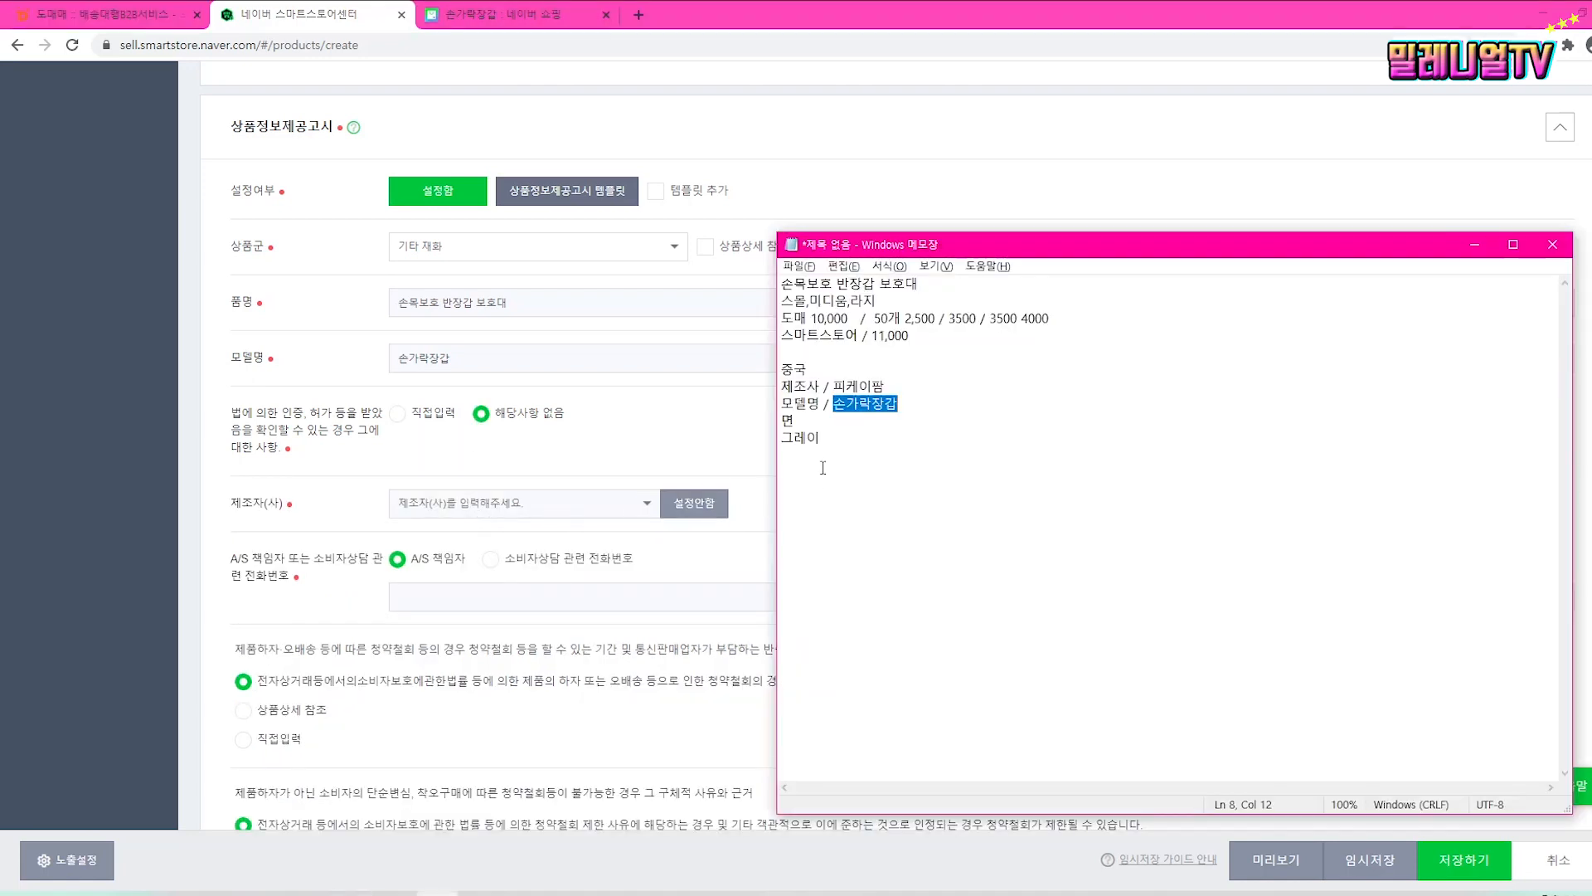
pyautogui.doubleClick(913, 380)
pyautogui.hotkey('ctrl', 'c')
pyautogui.click(500, 504)
pyautogui.hotkey('ctrl', 'v')
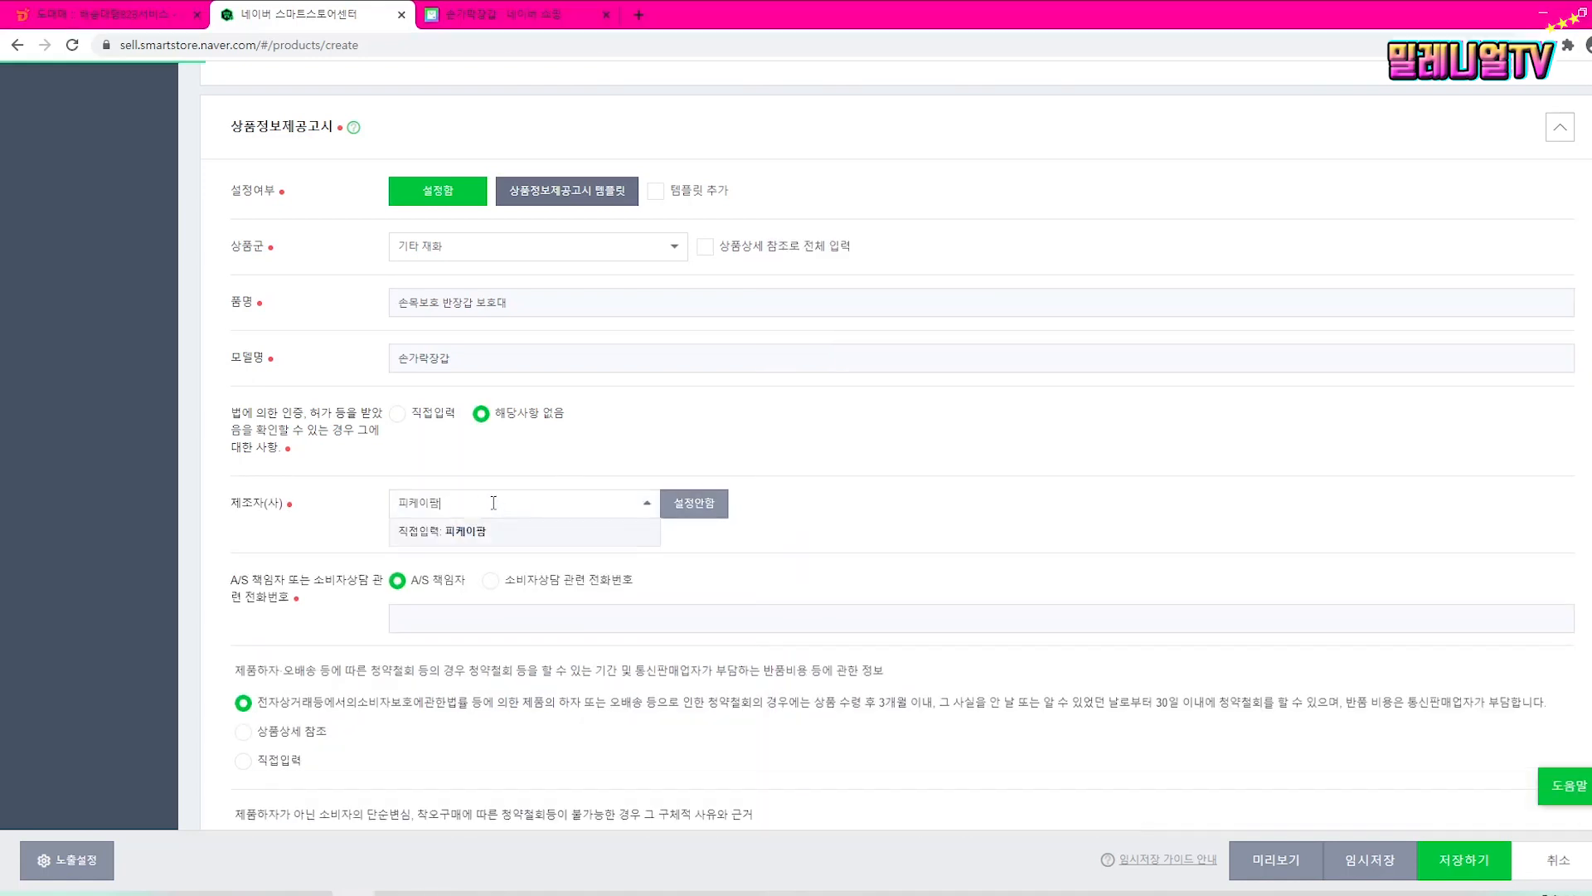
pyautogui.press('Return')
pyautogui.click(590, 617)
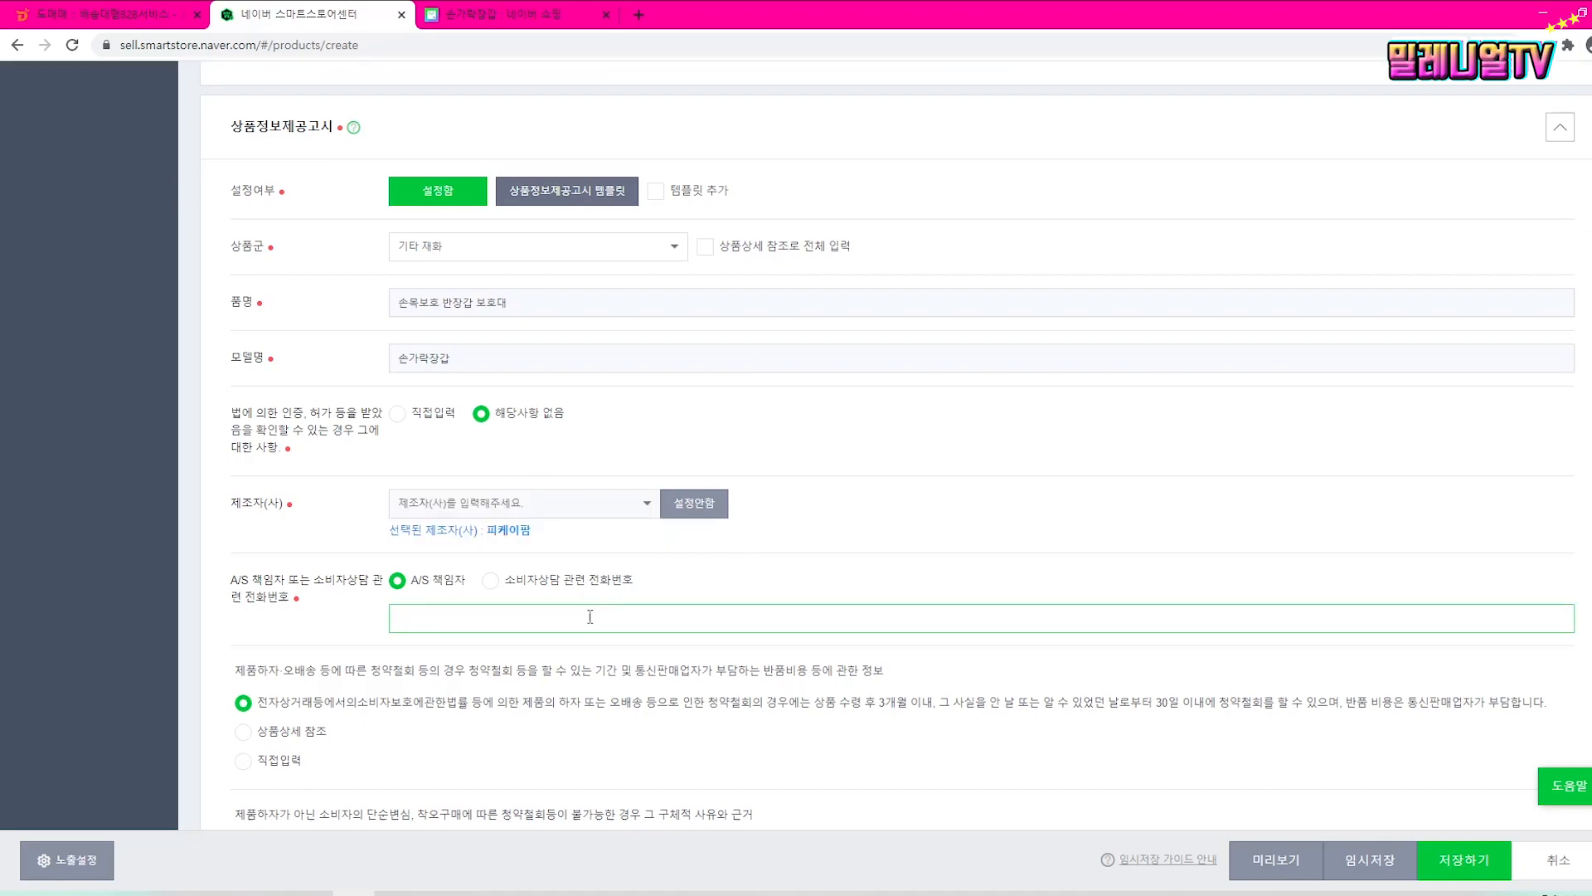
pyautogui.write('010-0000-0000')
# Step: Save the product registration and open the saved product's Smart Store page
pyautogui.scroll(-7, 746, 611)
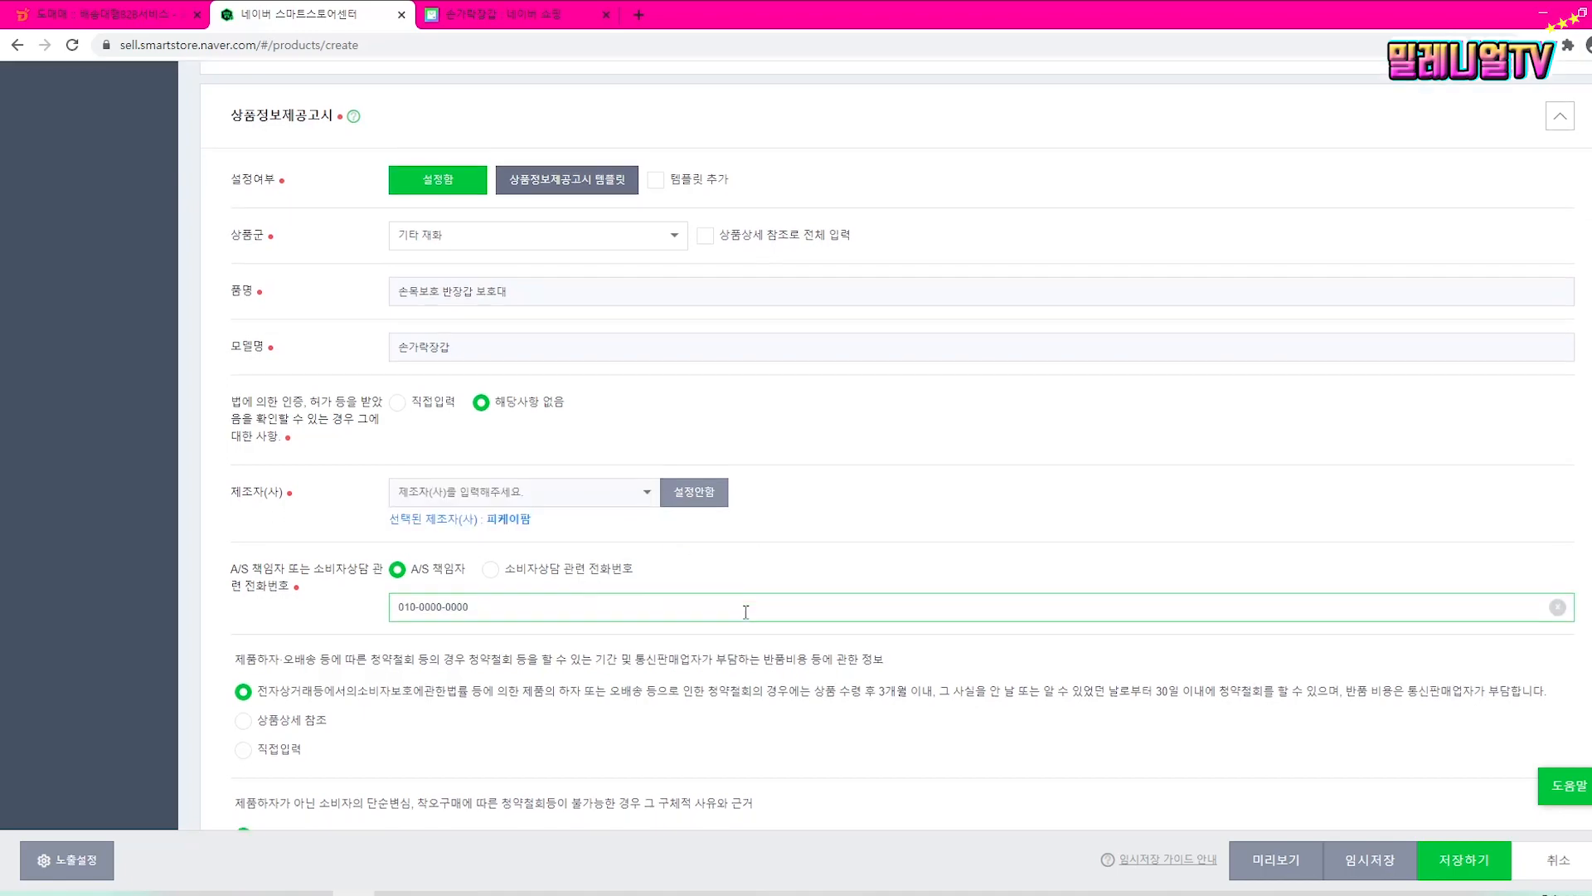
pyautogui.scroll(-3, 559, 655)
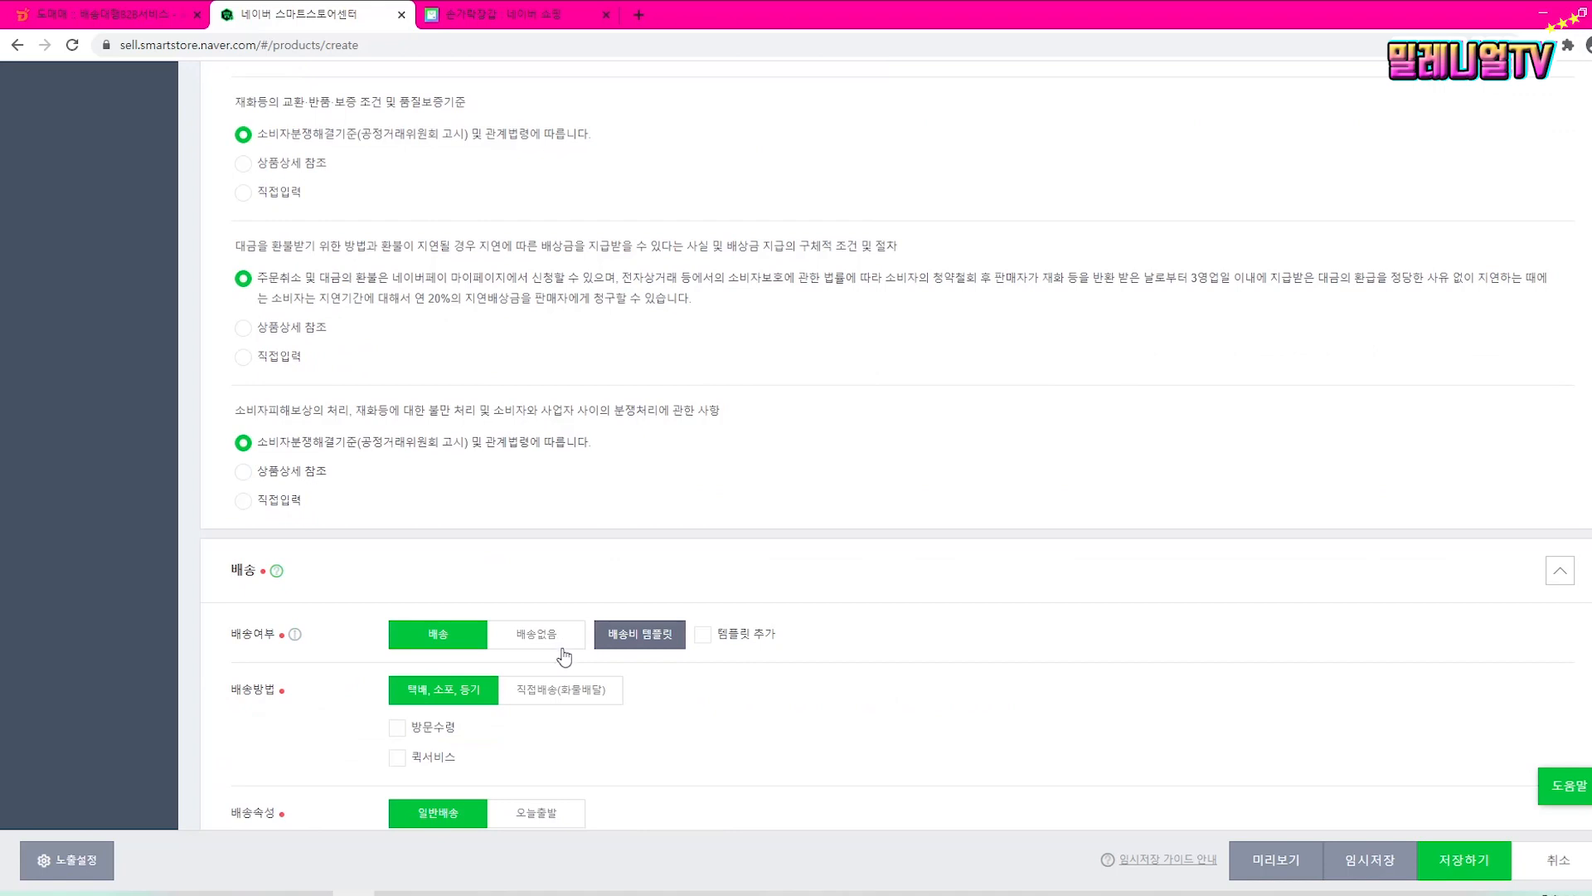
pyautogui.click(1452, 862)
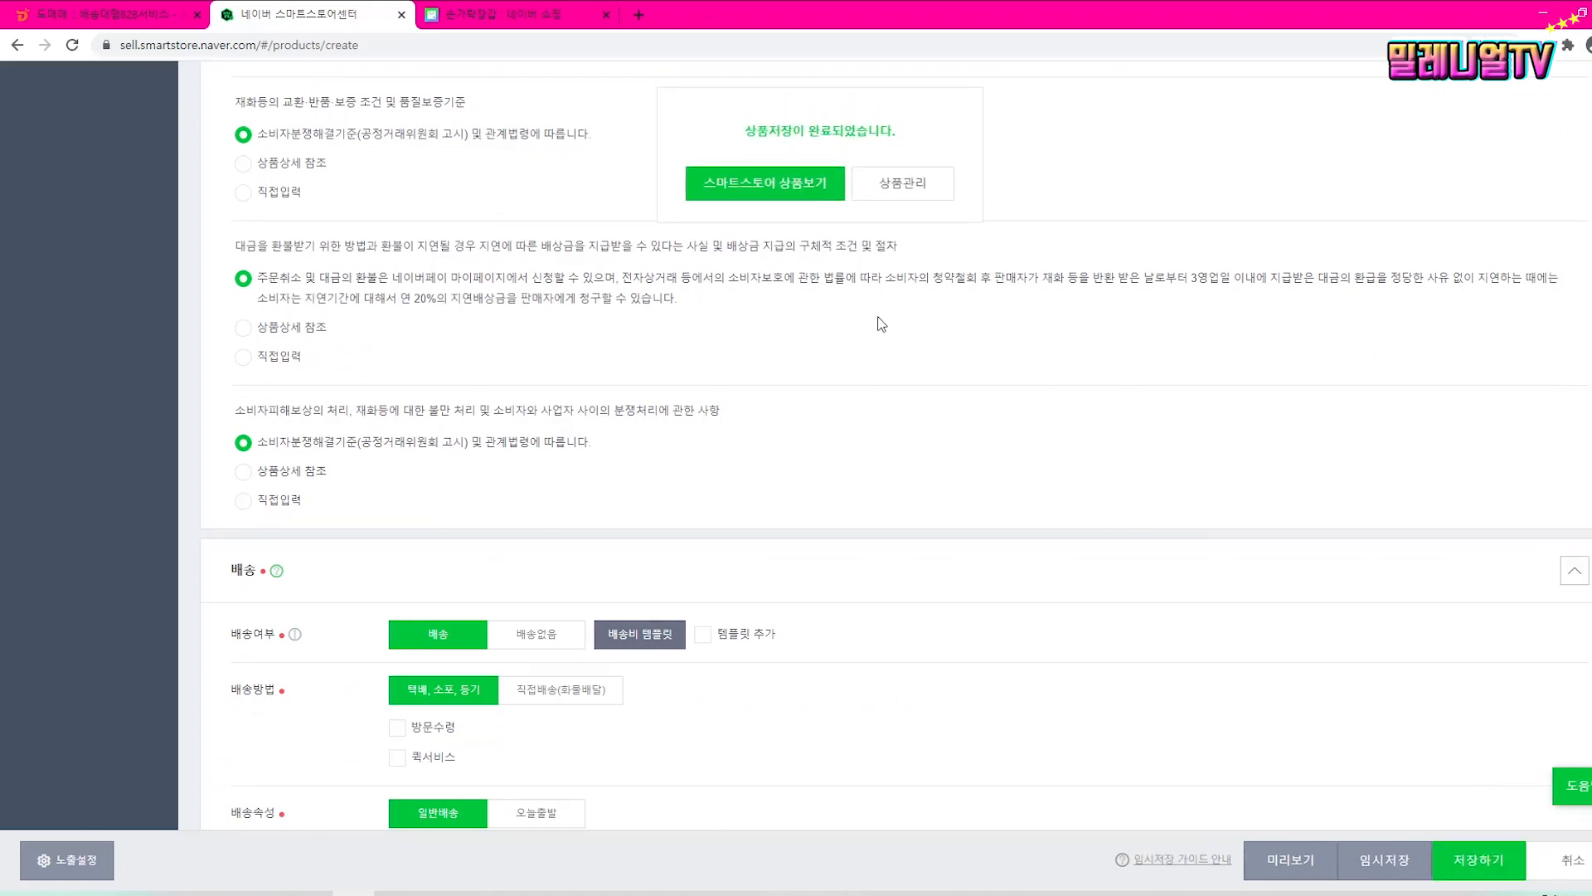
pyautogui.click(785, 188)
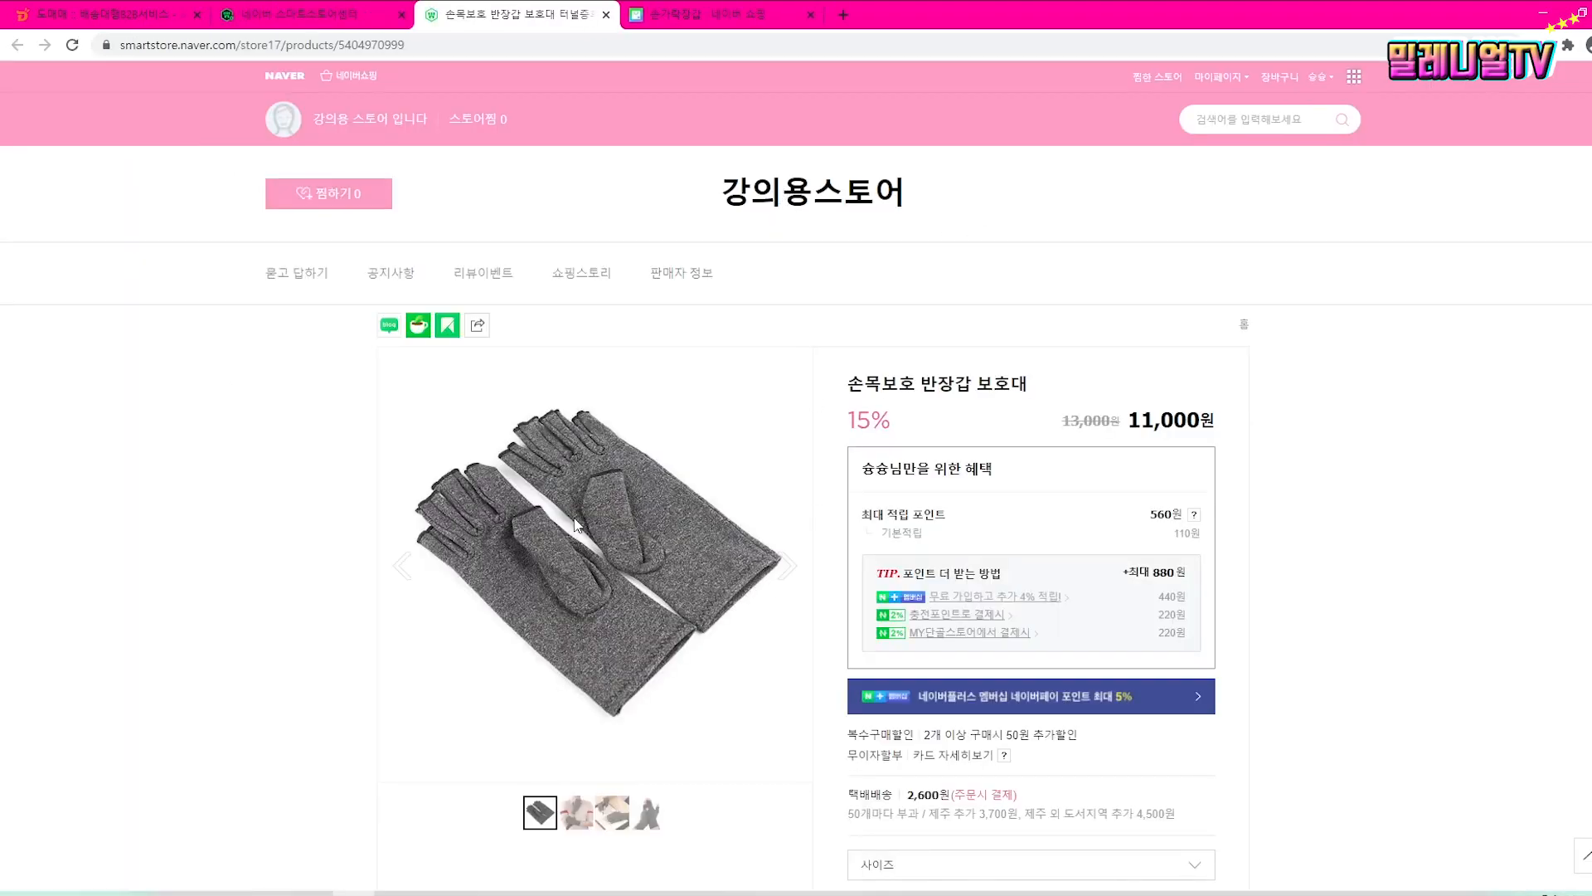
# Step: Review the published glove page, checking the thumbnail images, price, benefits, shipping details and detailed description
pyautogui.scroll(-1, 837, 549)
pyautogui.moveTo(603, 732)
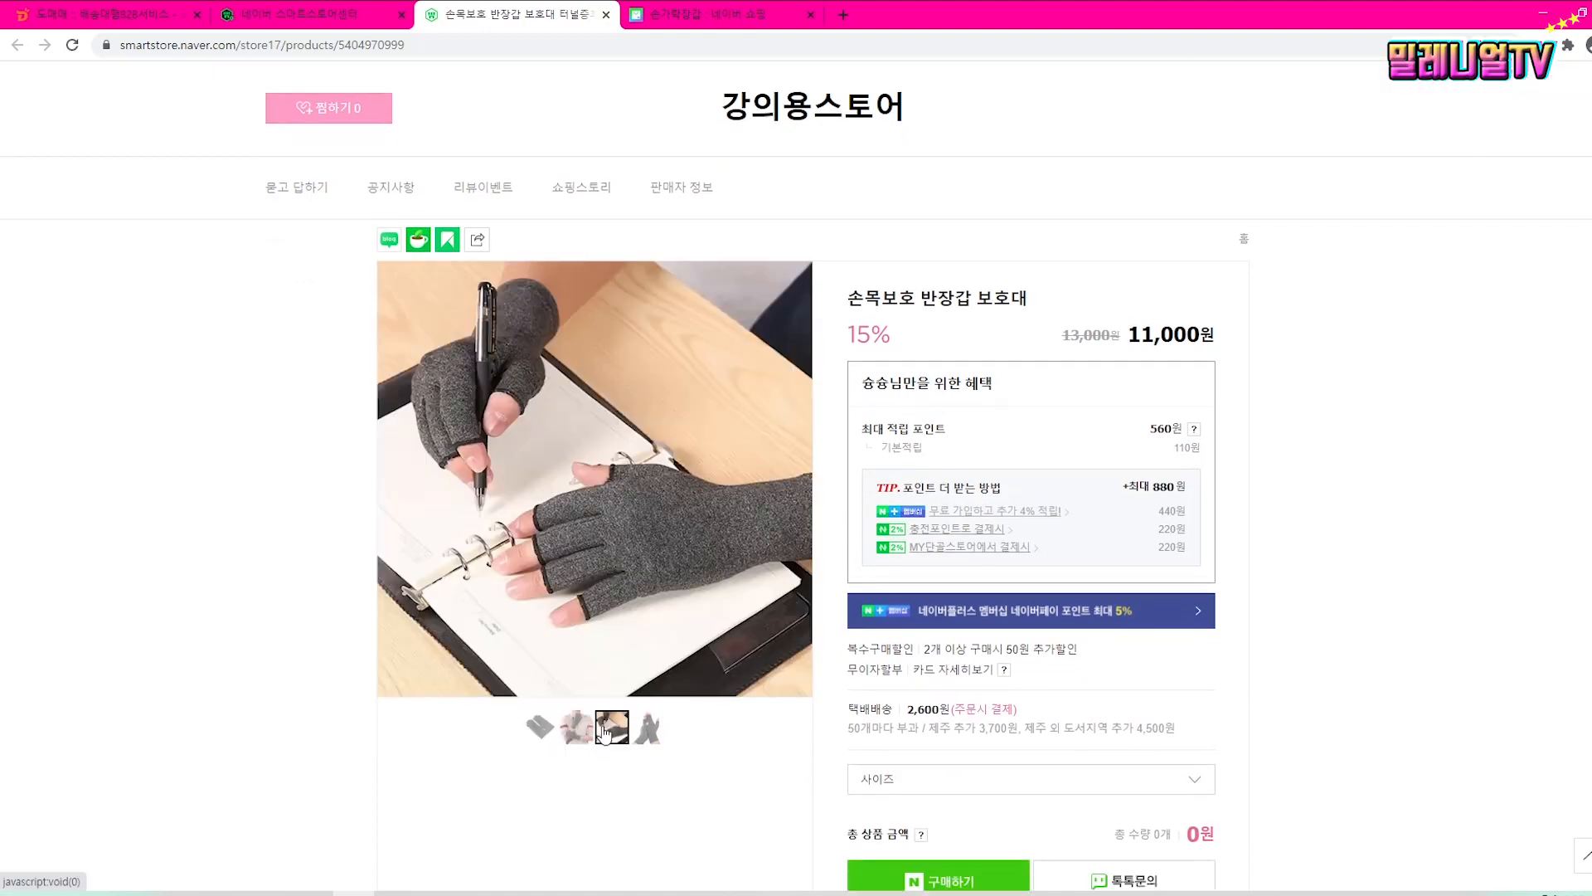
pyautogui.moveTo(535, 734)
pyautogui.scroll(-3, 634, 767)
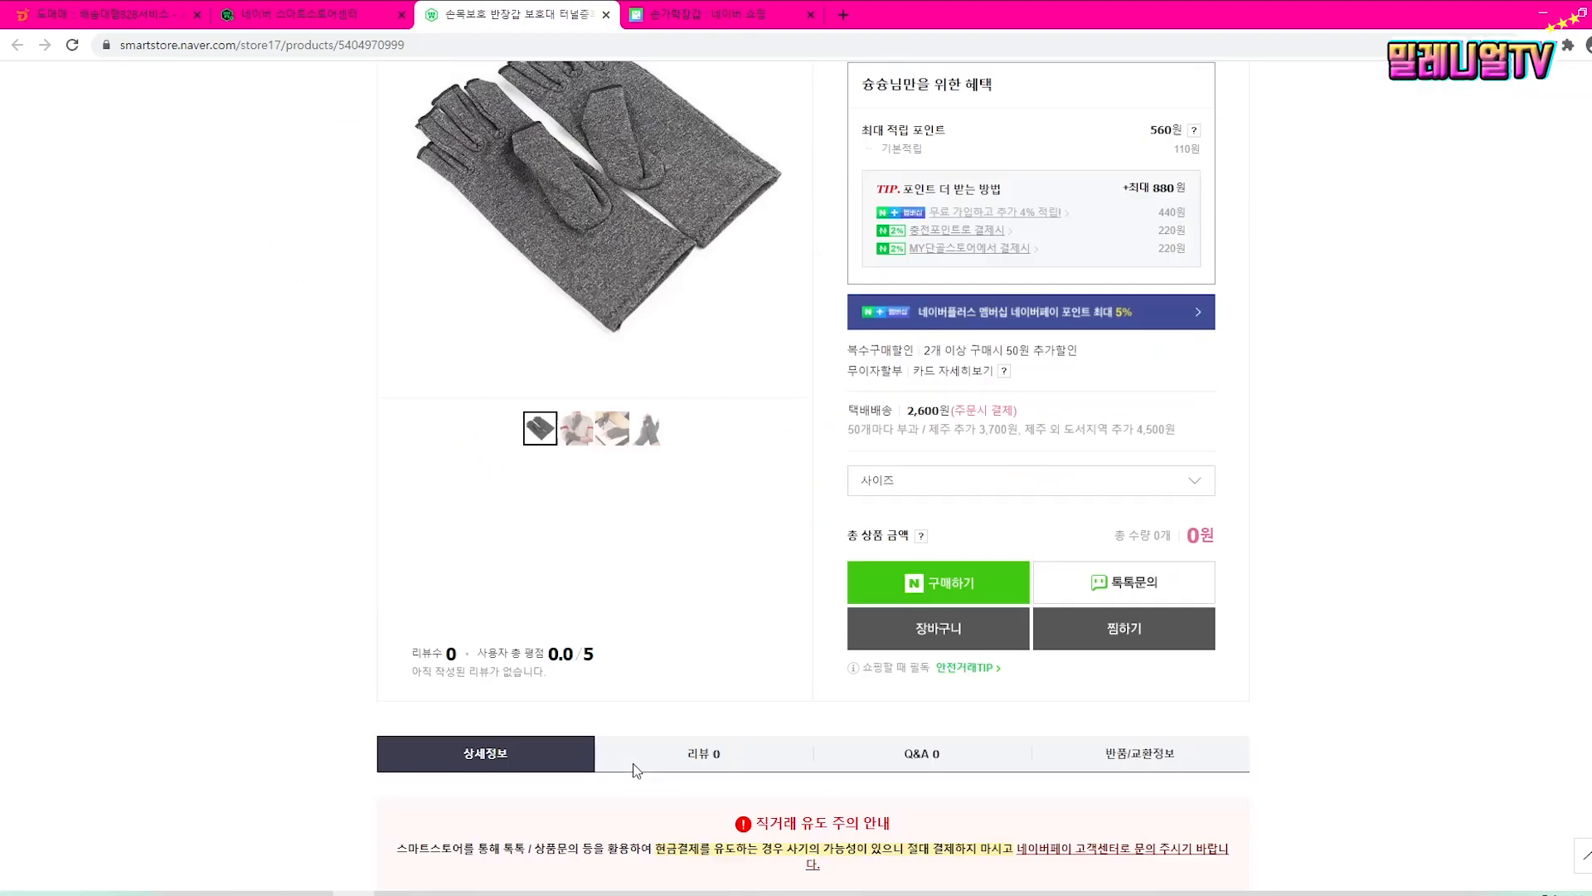
pyautogui.scroll(-5, 634, 763)
pyautogui.scroll(-7, 813, 531)
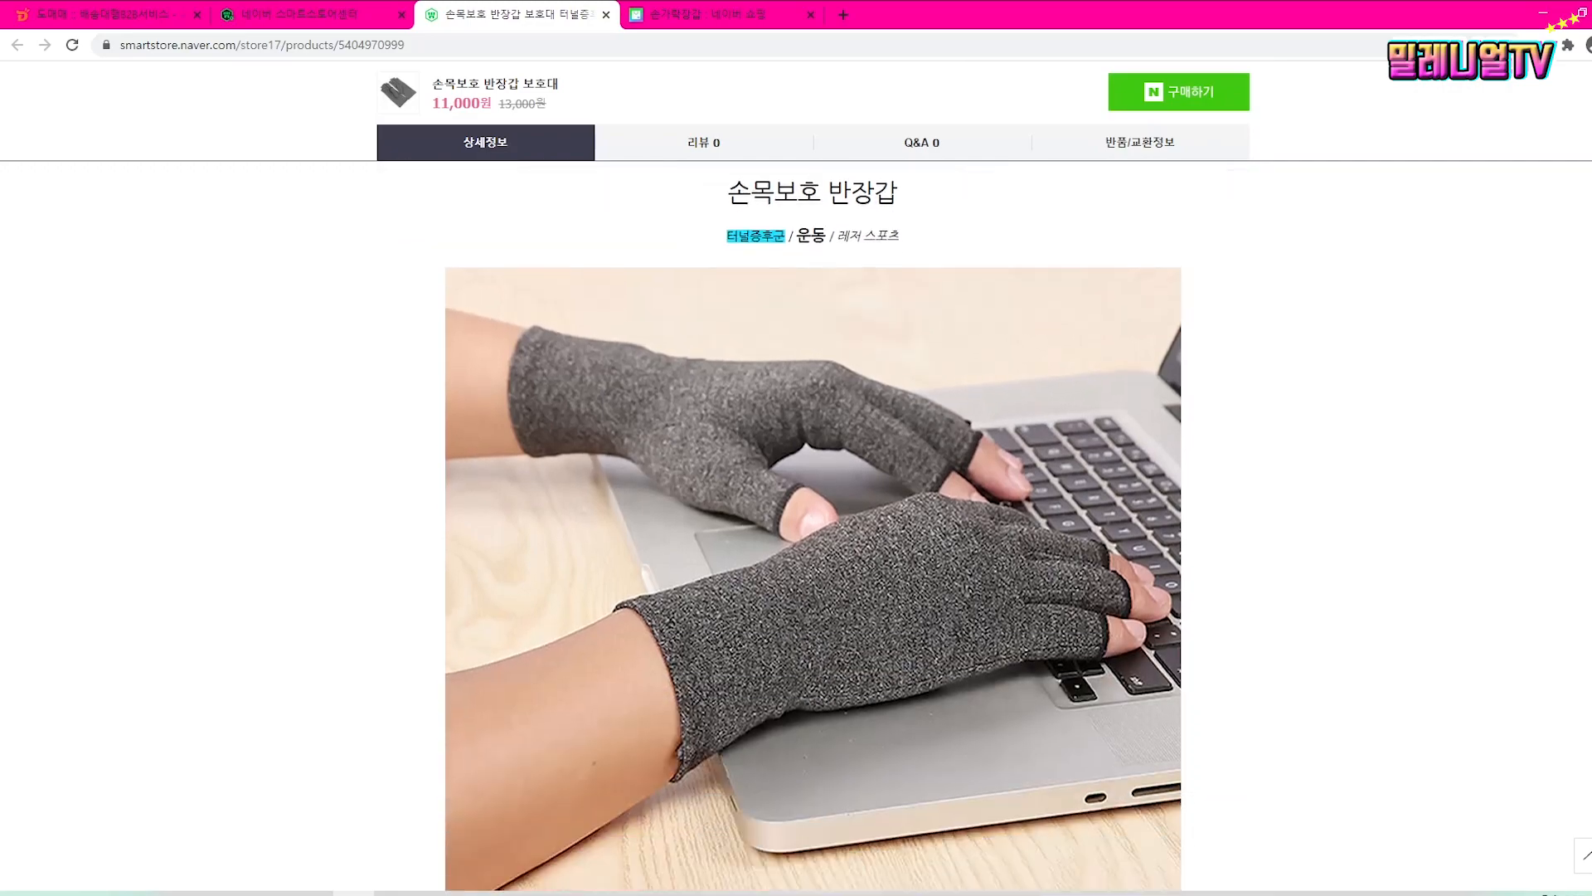
pyautogui.scroll(4, 813, 531)
pyautogui.scroll(-4, 813, 531)
pyautogui.scroll(-15, 813, 530)
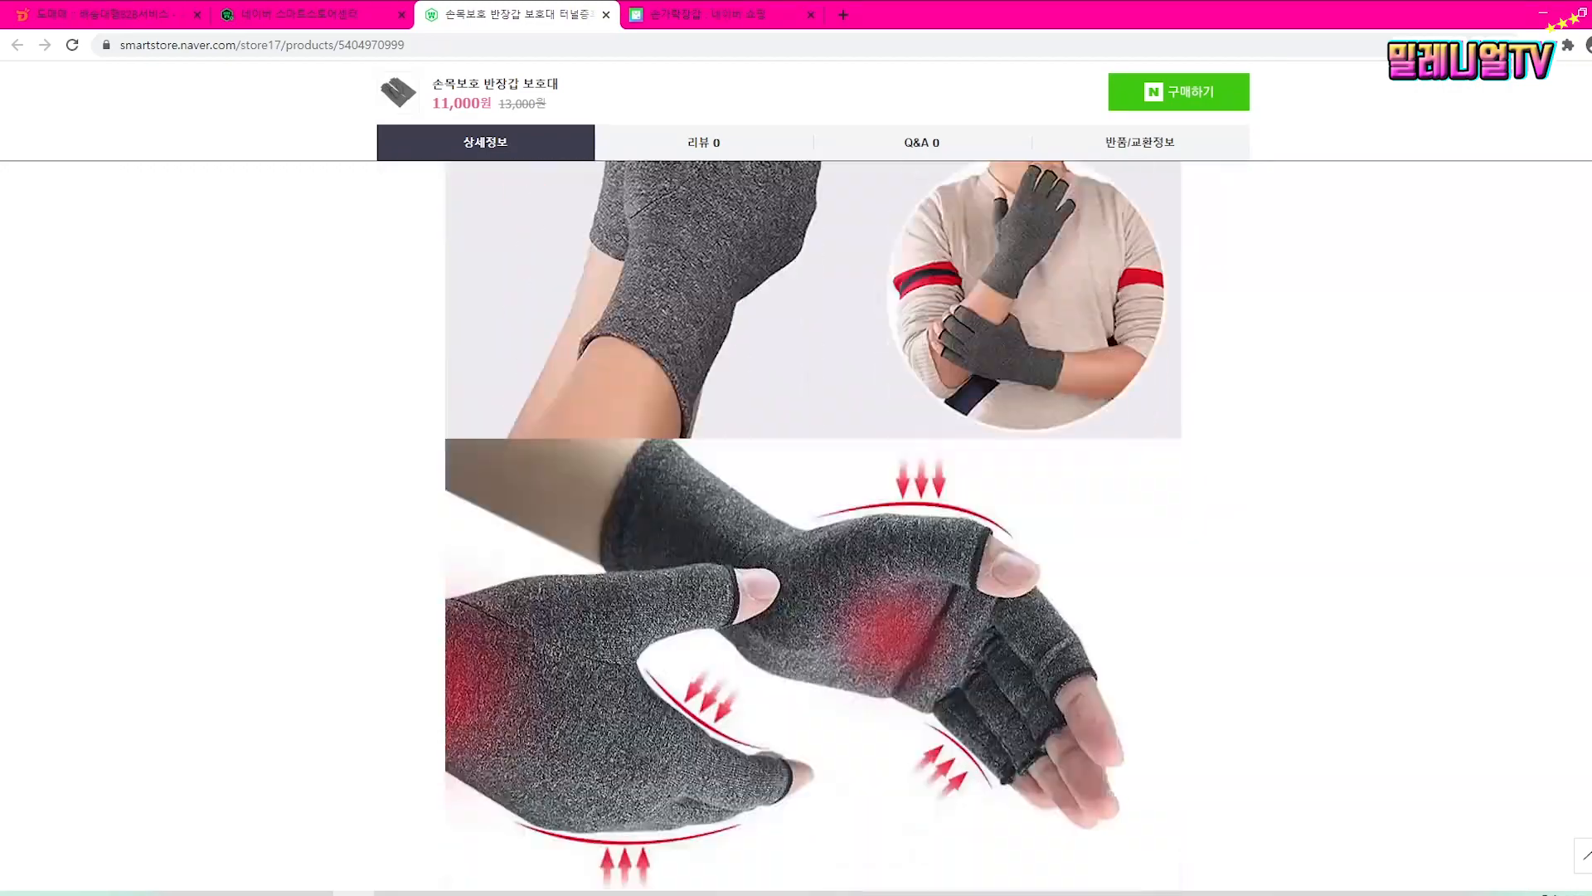
pyautogui.hotkey('alt', 'Left')
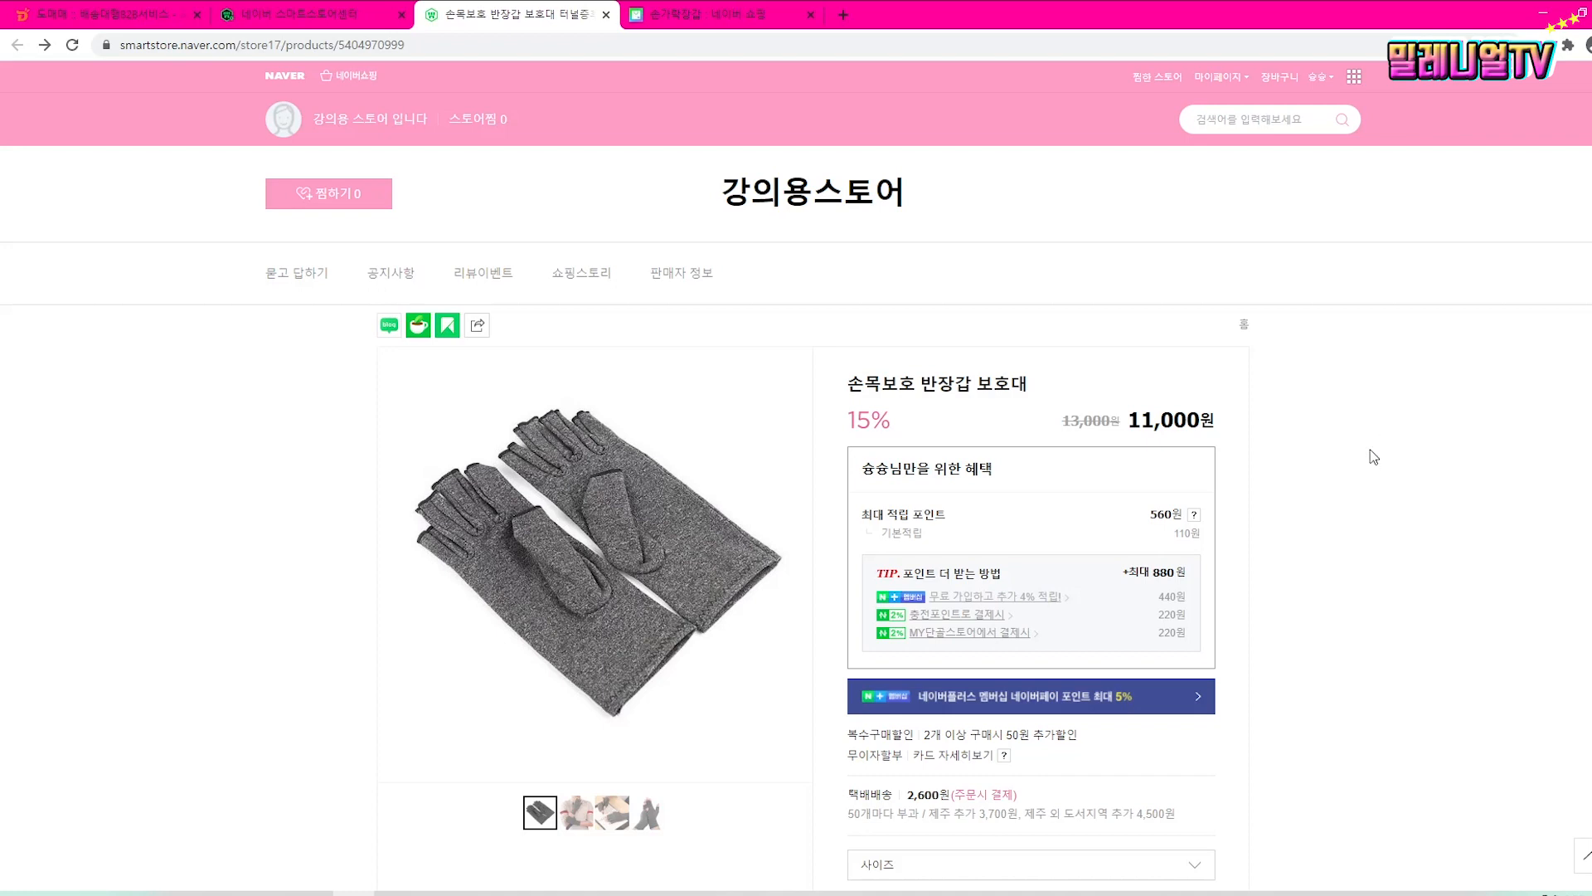
pyautogui.scroll(-1, 1375, 450)
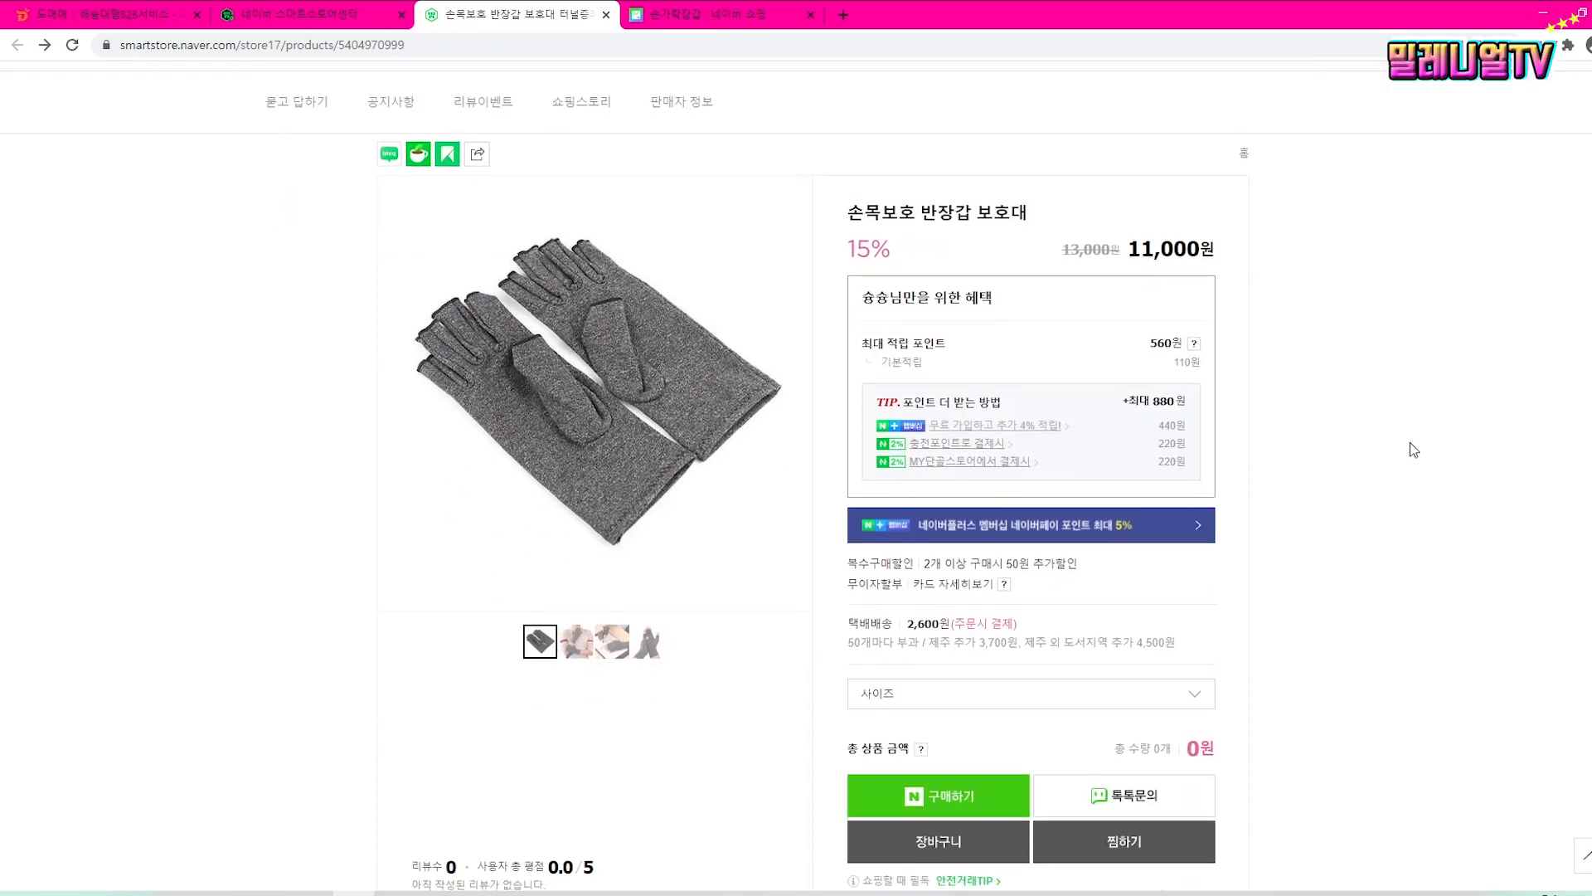